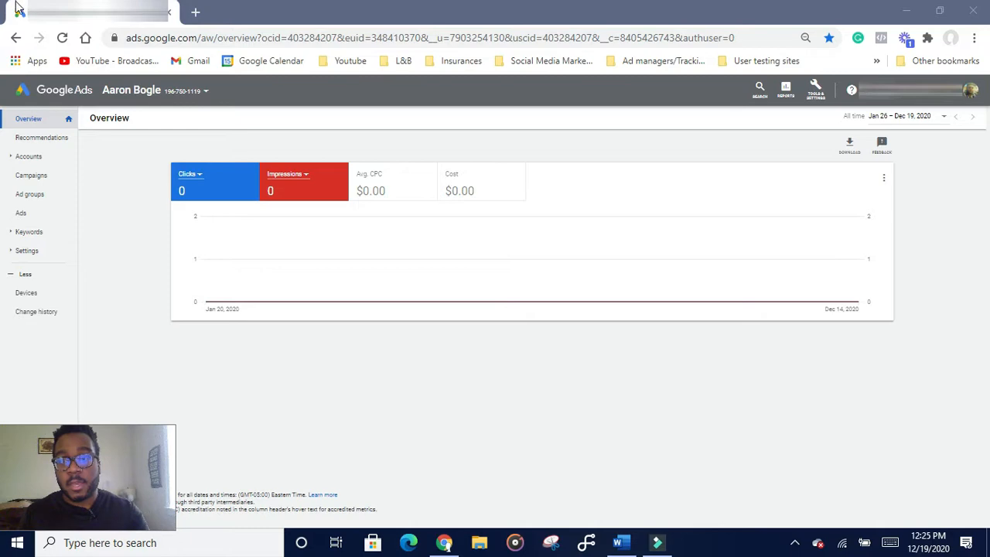
pyautogui.click(971, 95)
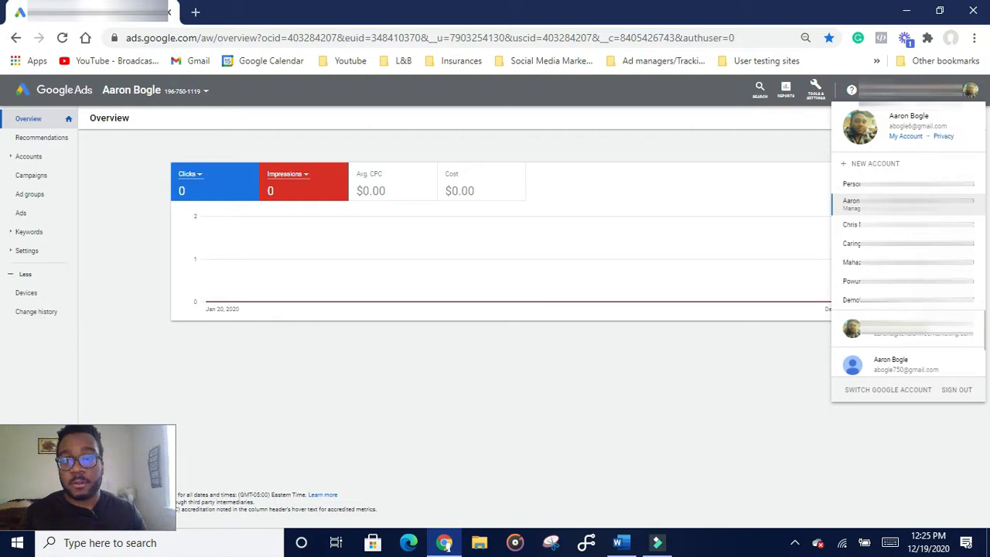
pyautogui.click(969, 91)
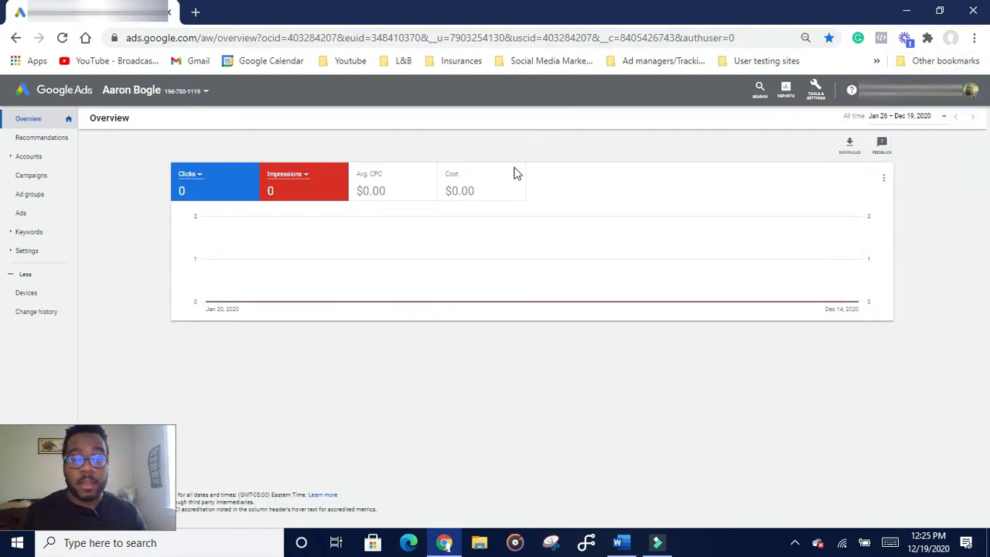
pyautogui.moveTo(539, 236)
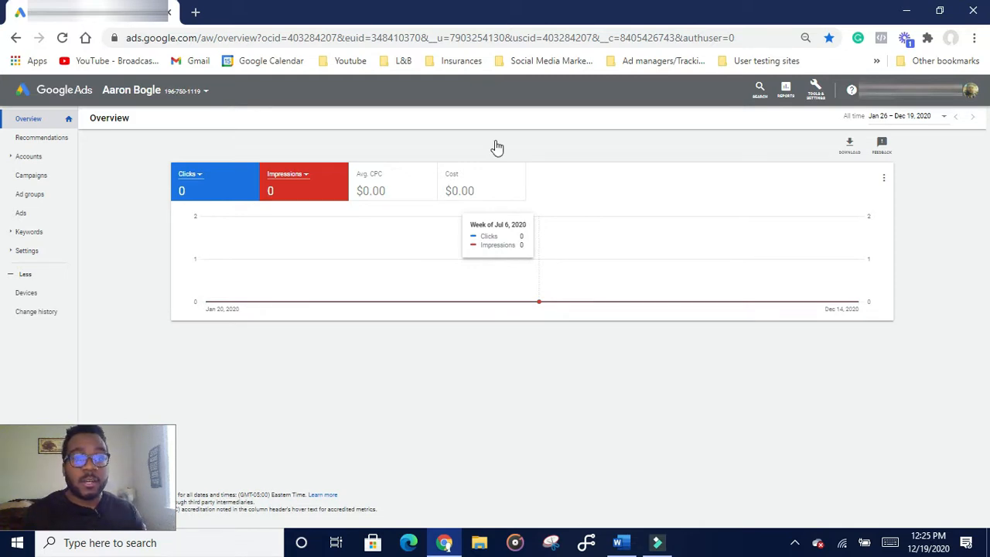
# - Search the web in a new tab for "how to create a google mcc account"
pyautogui.click(195, 12)
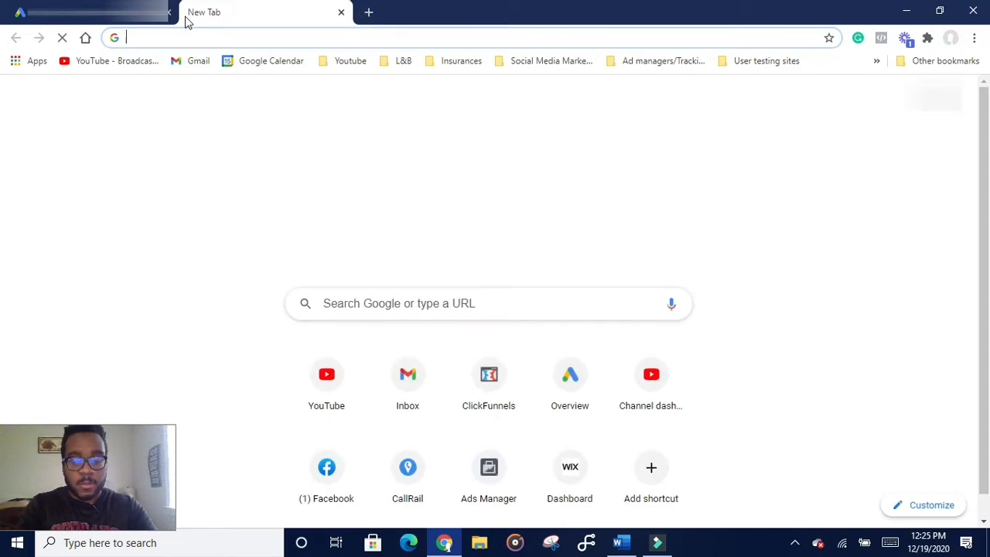
pyautogui.write('how to create ')
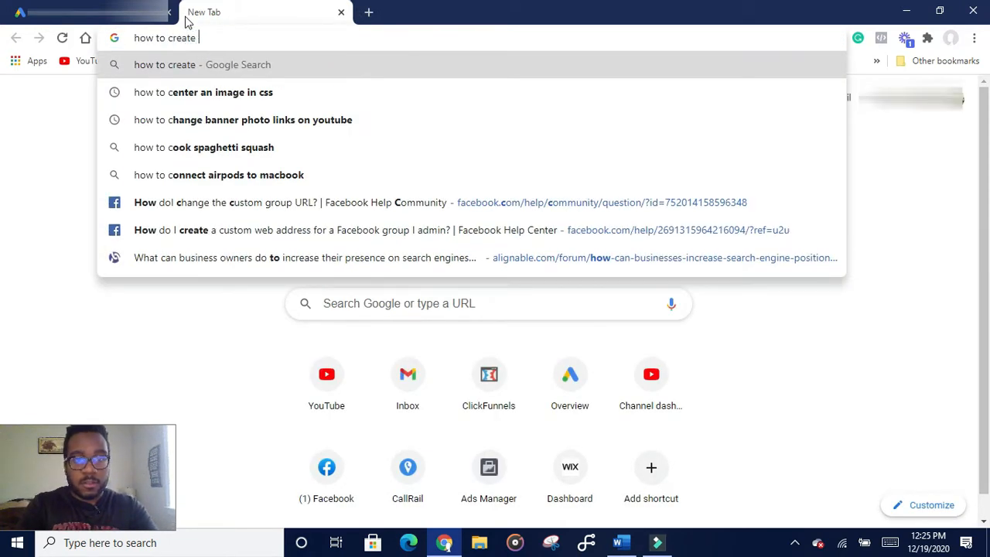
pyautogui.write('a google mcc')
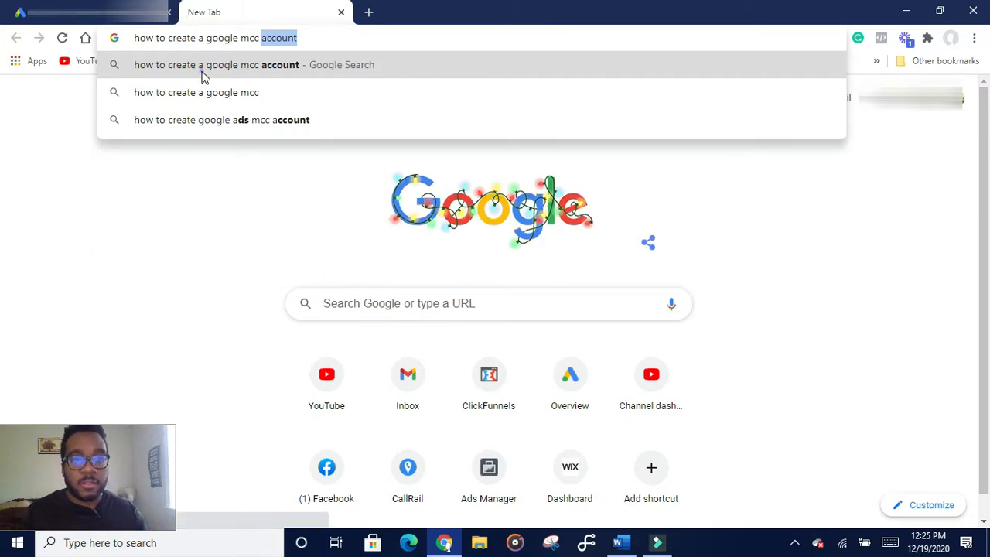
pyautogui.click(203, 69)
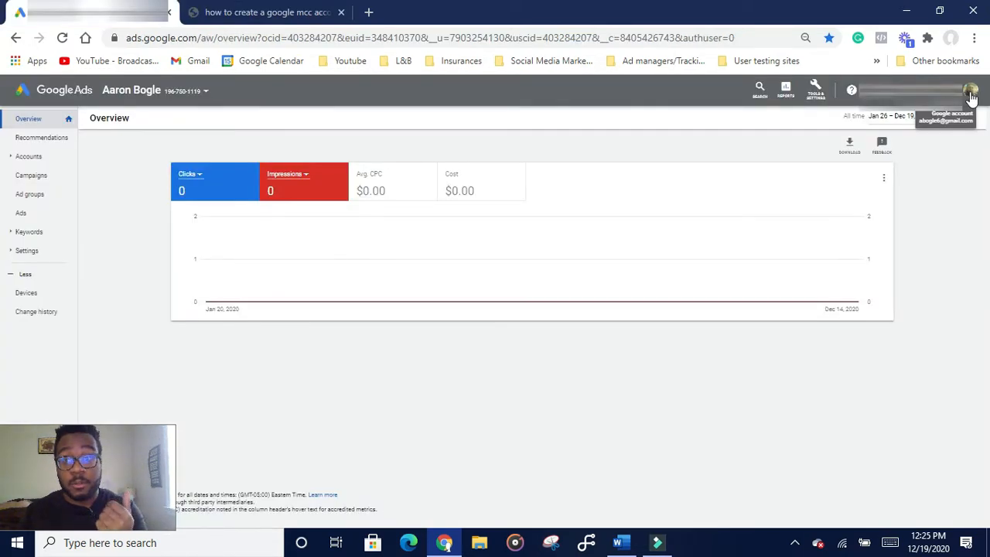
# - Return to the Google Ads overview, start creating a new Google Ads account and switch its setup to Expert Mode
pyautogui.click(971, 92)
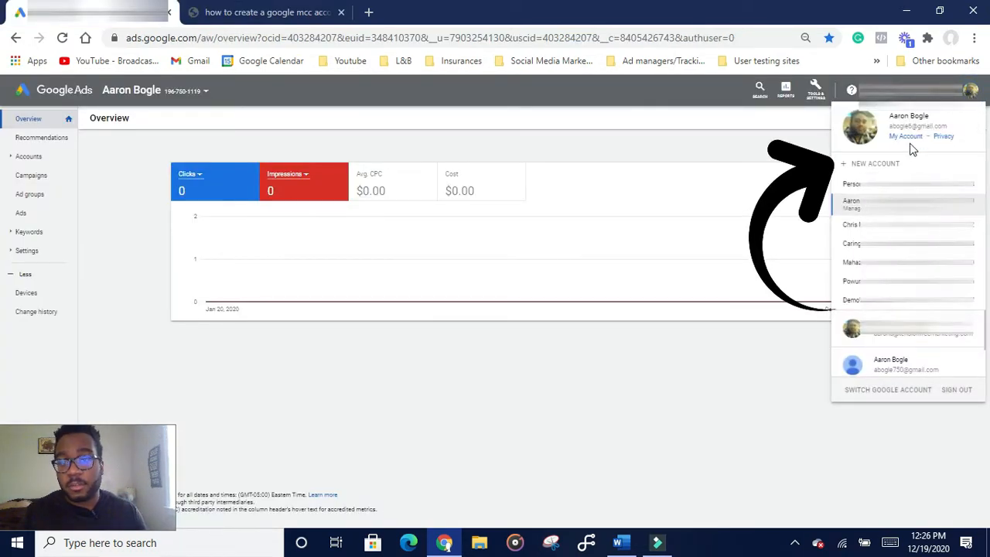
pyautogui.click(876, 164)
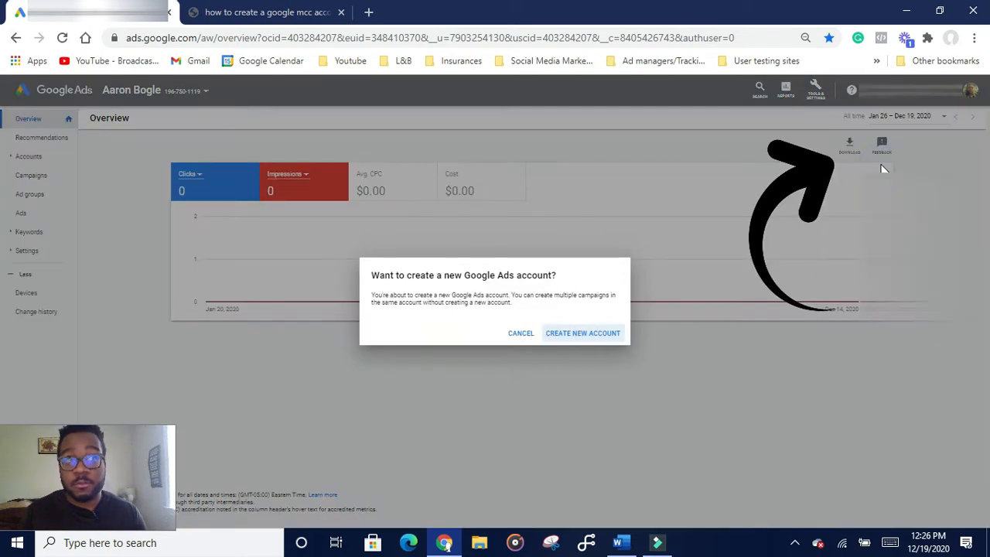
pyautogui.click(583, 338)
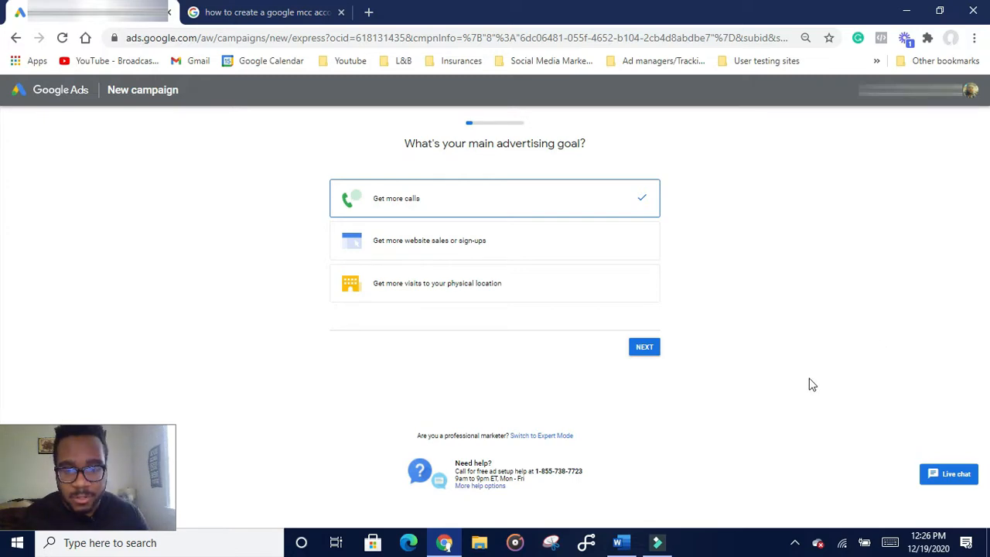
pyautogui.click(526, 435)
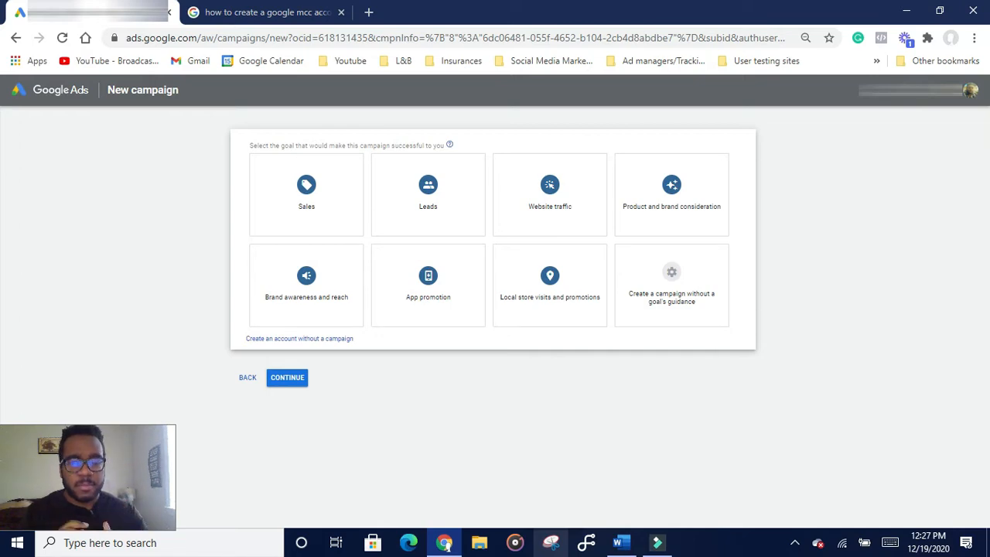
# - Create the account without a campaign, submit United States, New York time and US Dollar, and check the account list
pyautogui.click(326, 340)
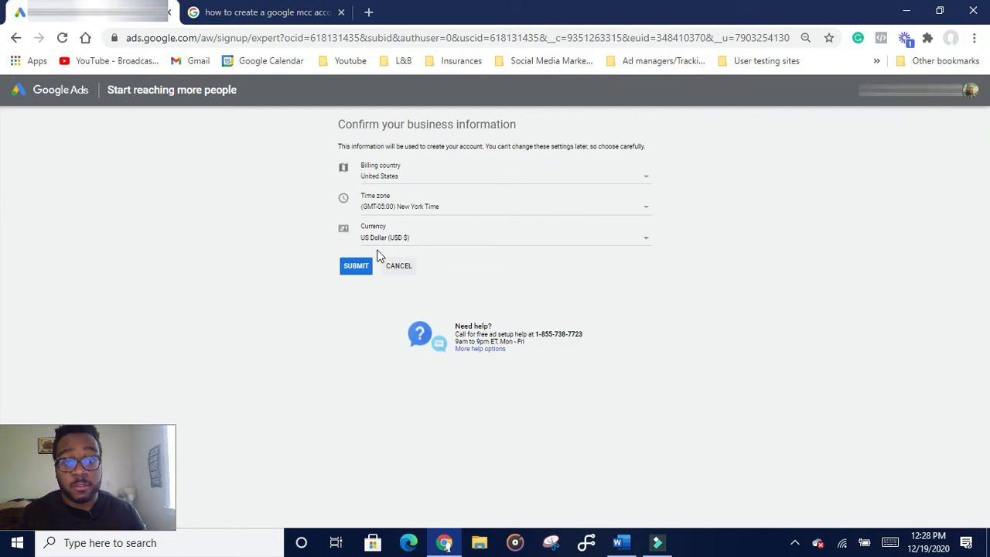
pyautogui.click(352, 267)
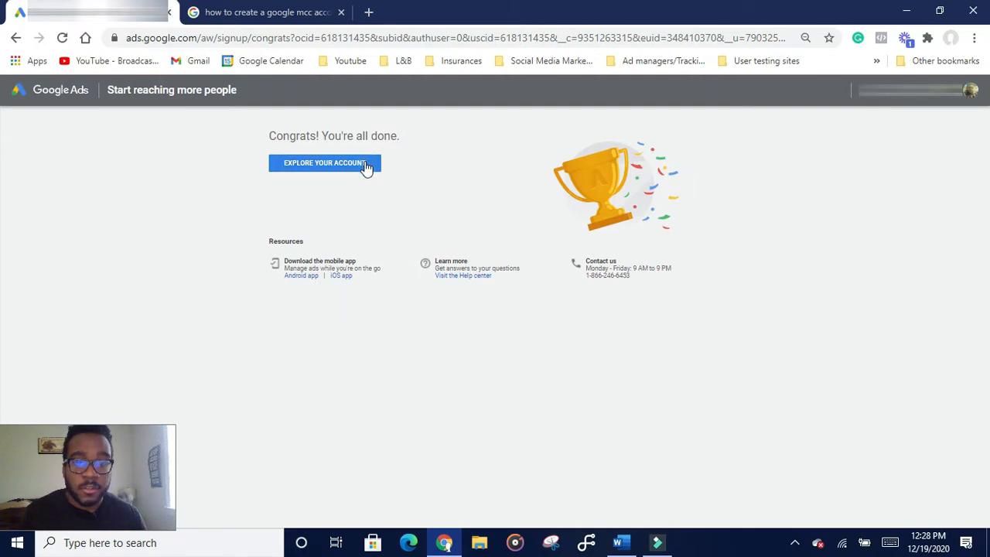
pyautogui.click(367, 166)
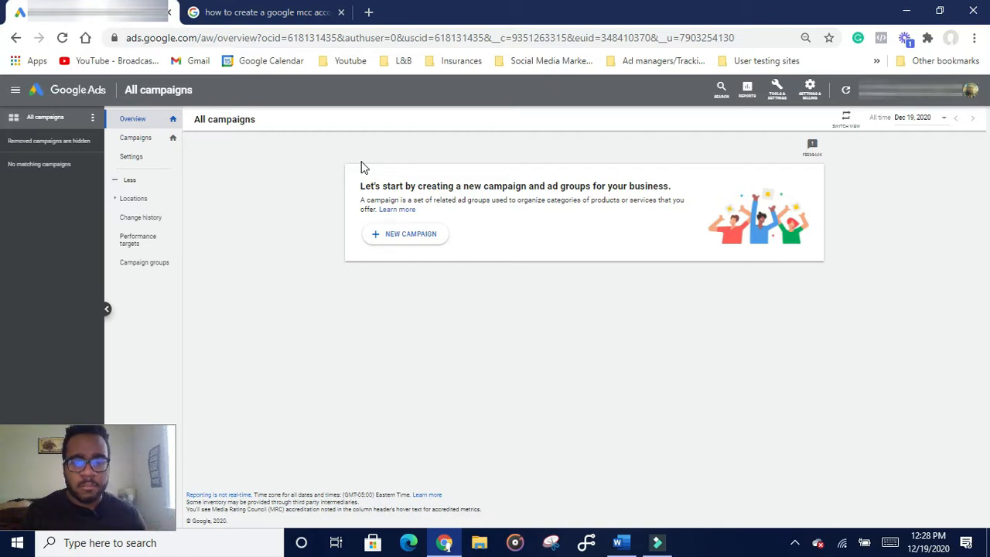
pyautogui.click(970, 91)
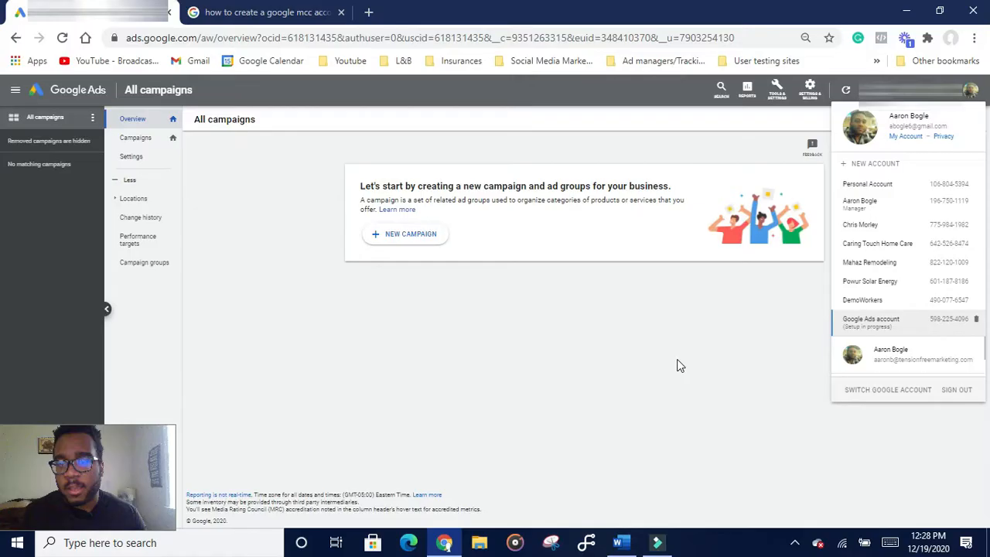
pyautogui.click(712, 357)
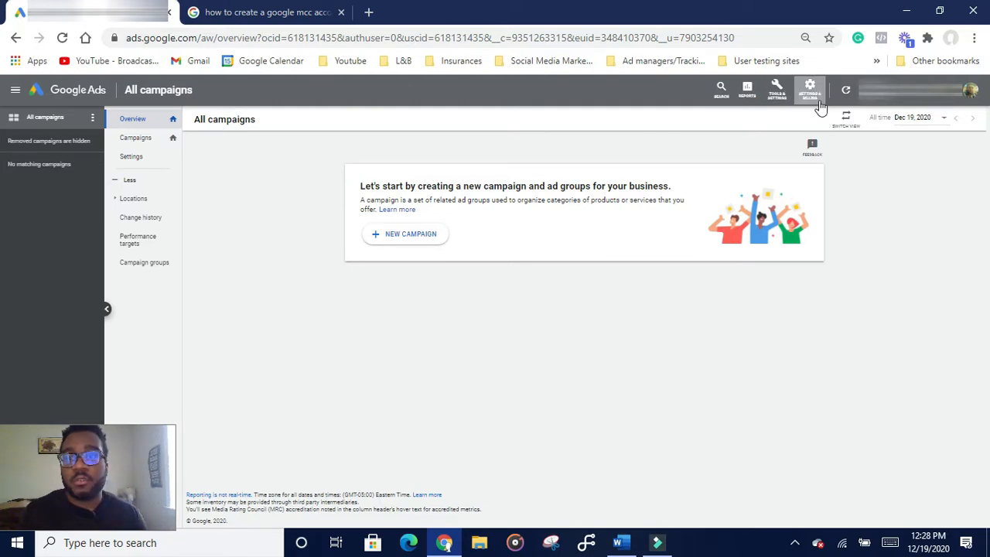
# - Set the account name to New Client in the account preferences and save it
pyautogui.click(811, 95)
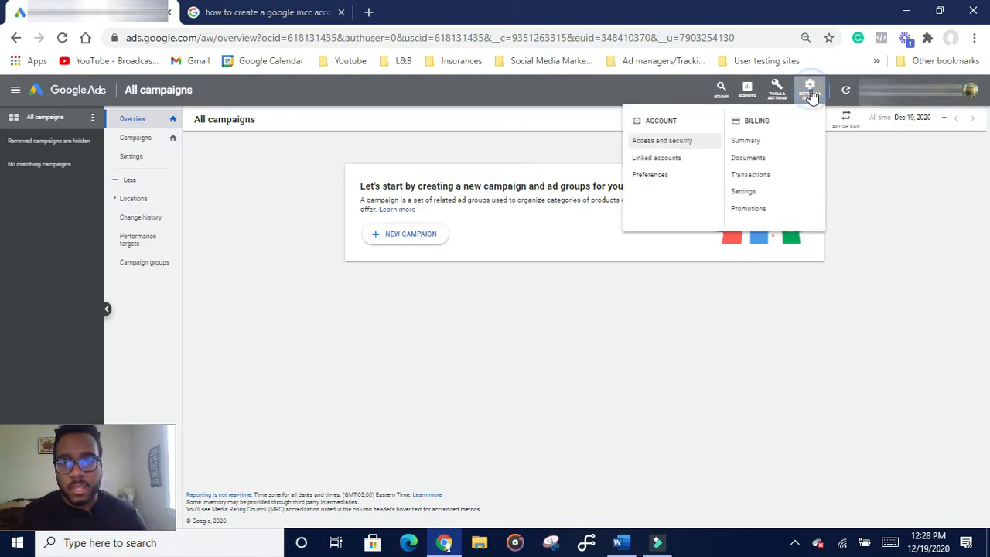
pyautogui.click(665, 175)
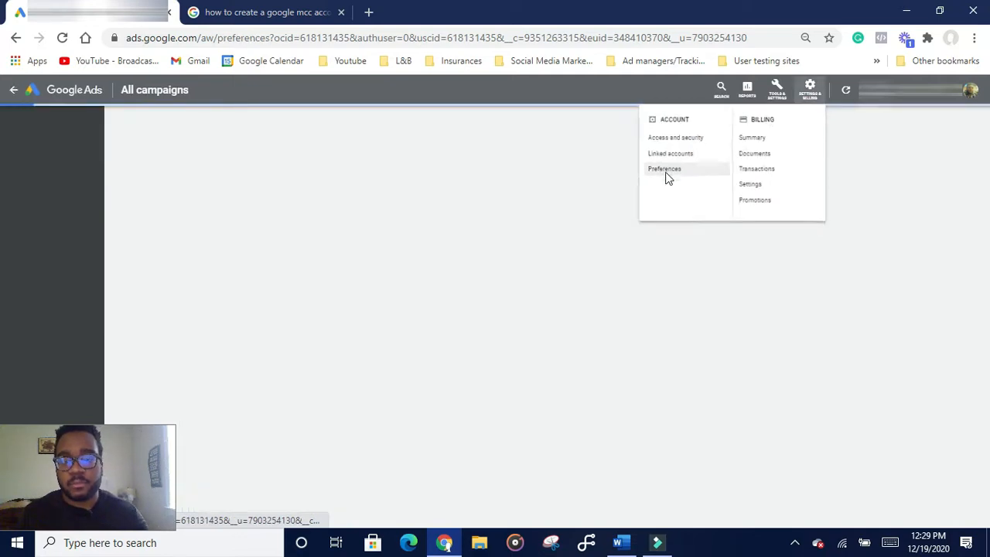
pyautogui.click(490, 275)
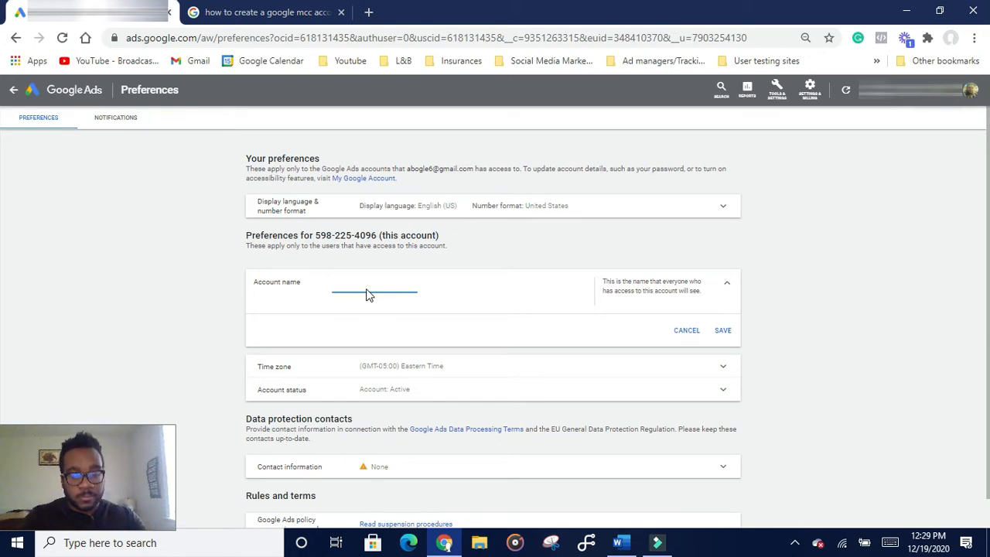
pyautogui.write('New Client')
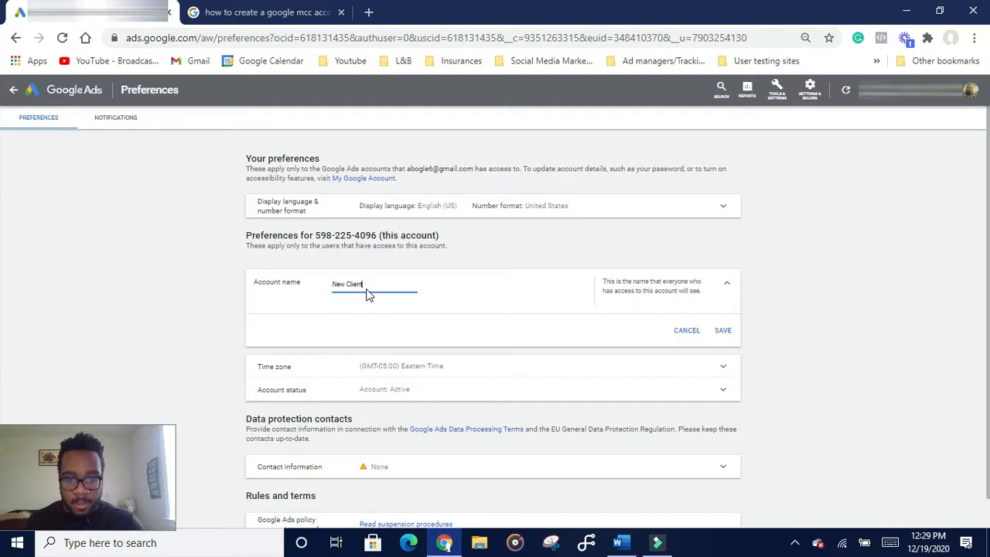
pyautogui.scroll(-1, 516, 354)
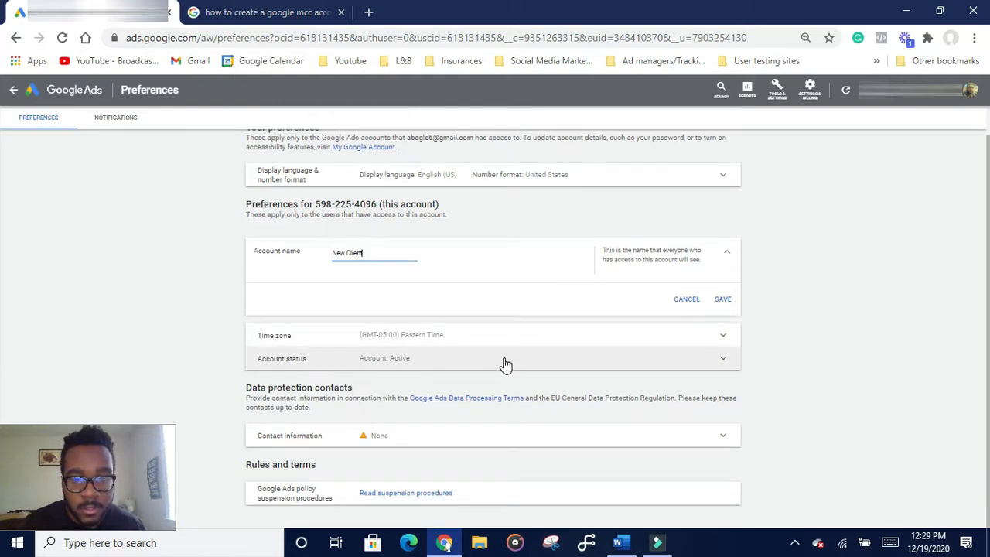
pyautogui.click(722, 298)
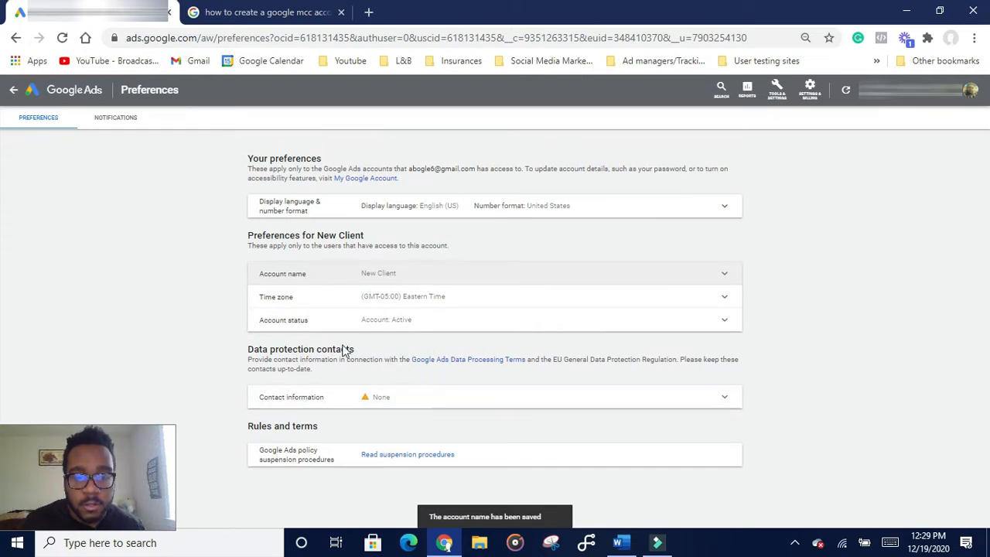
# - Fill in and save the data protection contact information, using the same person as primary contact and data protection officer
pyautogui.click(454, 399)
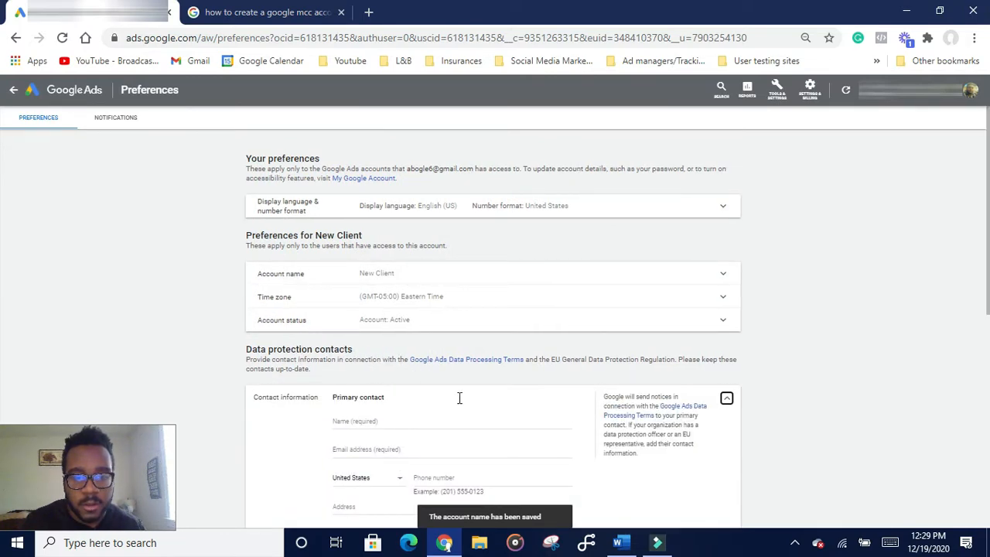
pyautogui.scroll(-1, 459, 398)
pyautogui.click(371, 323)
pyautogui.press('Down')
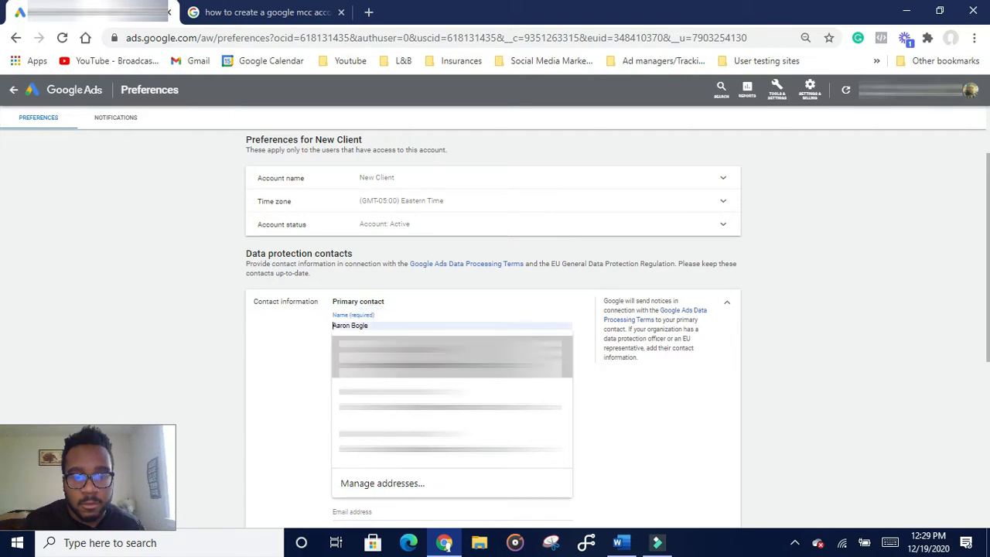
pyautogui.click(407, 326)
pyautogui.click(840, 403)
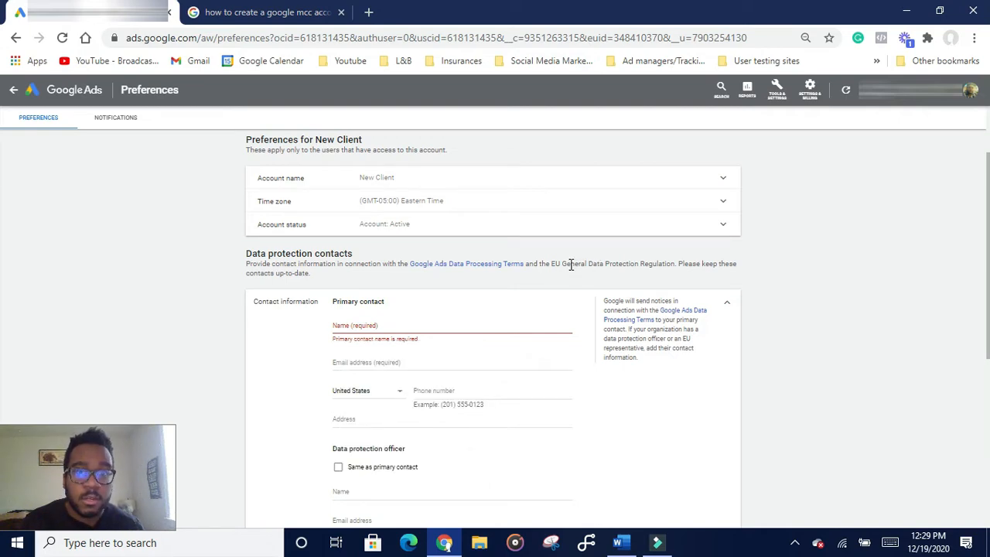
pyautogui.click(416, 323)
pyautogui.press('Return')
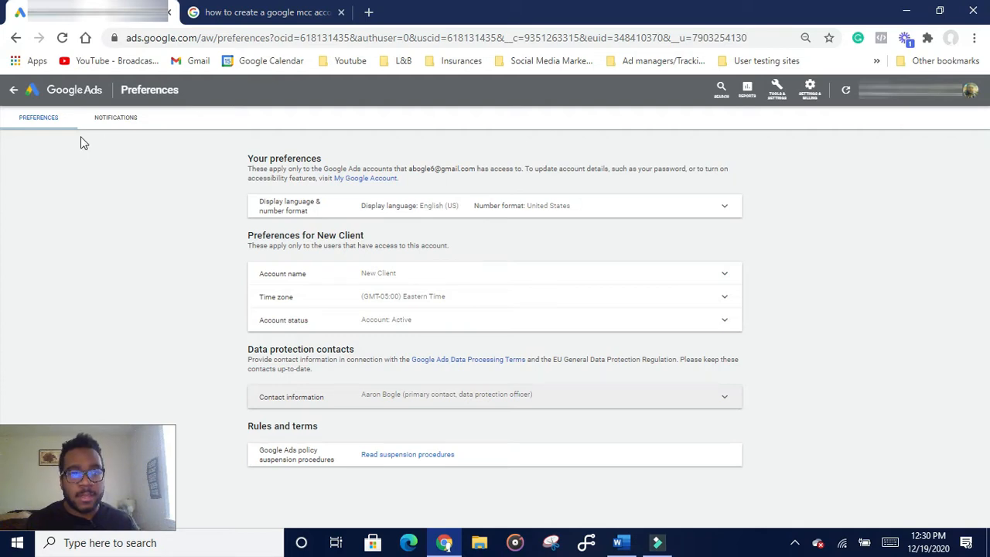
# - Start a new campaign from the account overview with the Leads goal and review the campaign types offered for it
pyautogui.click(14, 92)
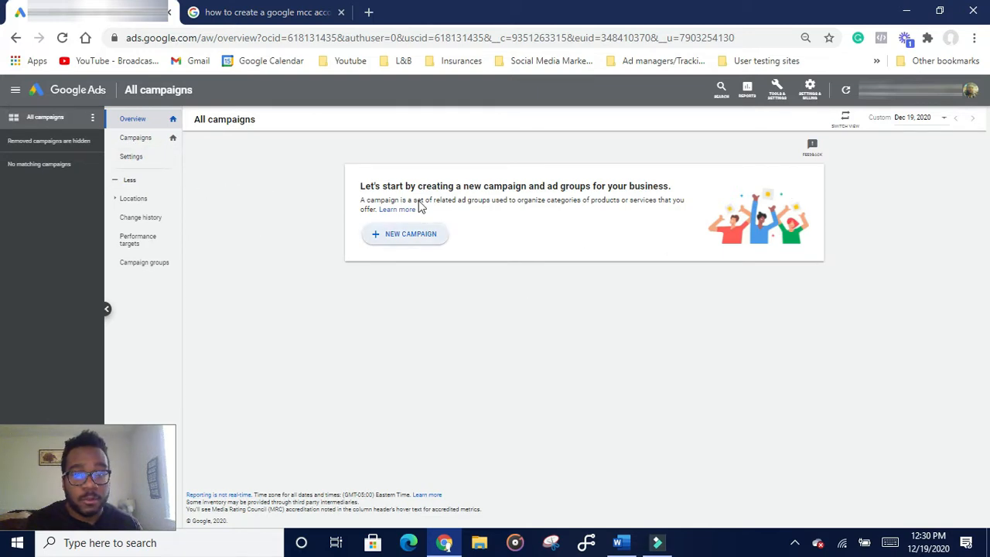
pyautogui.click(425, 239)
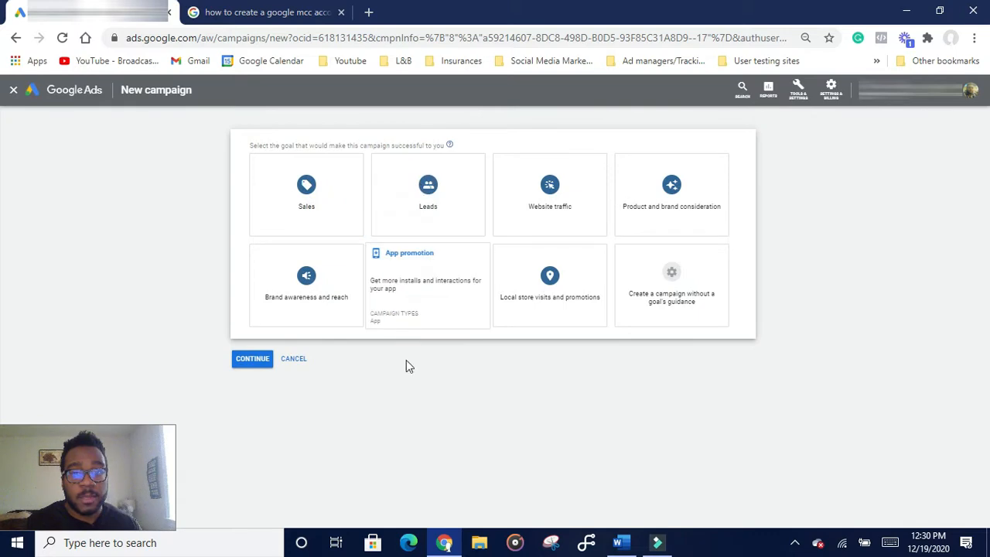
pyautogui.click(444, 218)
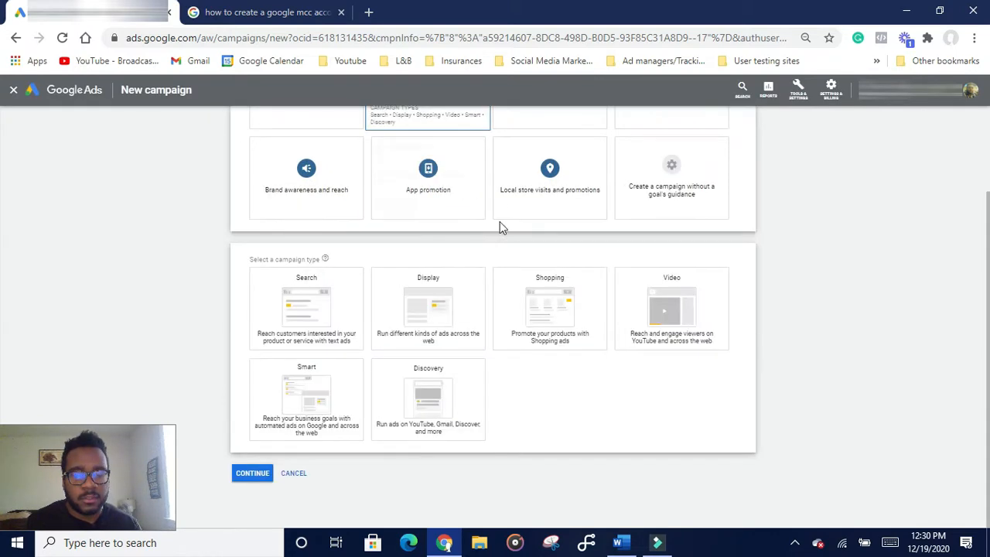
pyautogui.scroll(2, 479, 353)
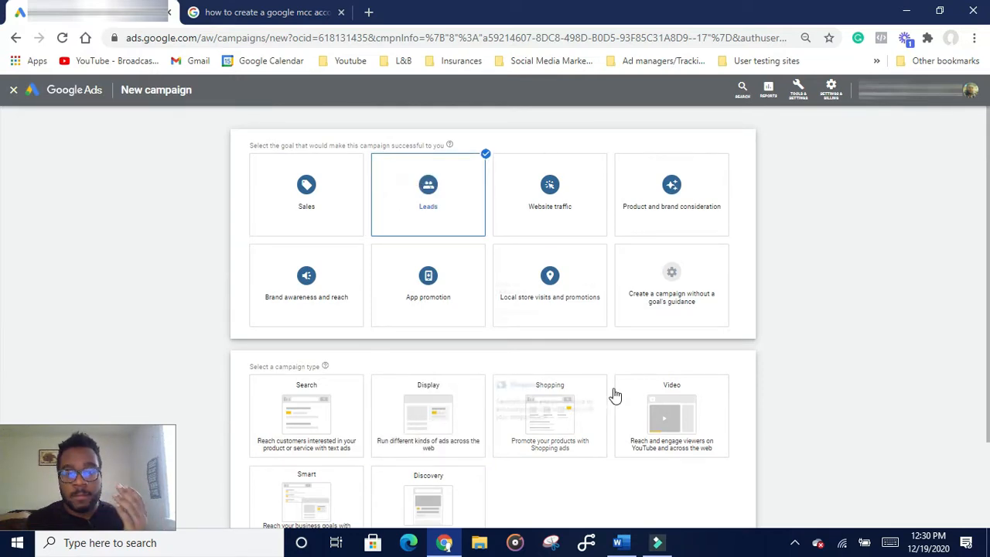
pyautogui.scroll(-2, 511, 371)
pyautogui.scroll(2, 433, 344)
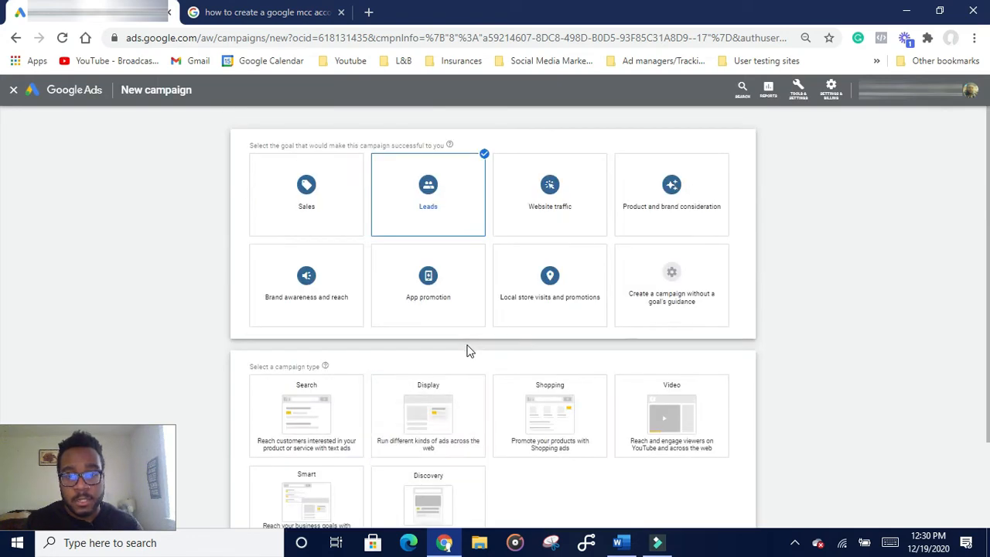
pyautogui.scroll(-1, 484, 350)
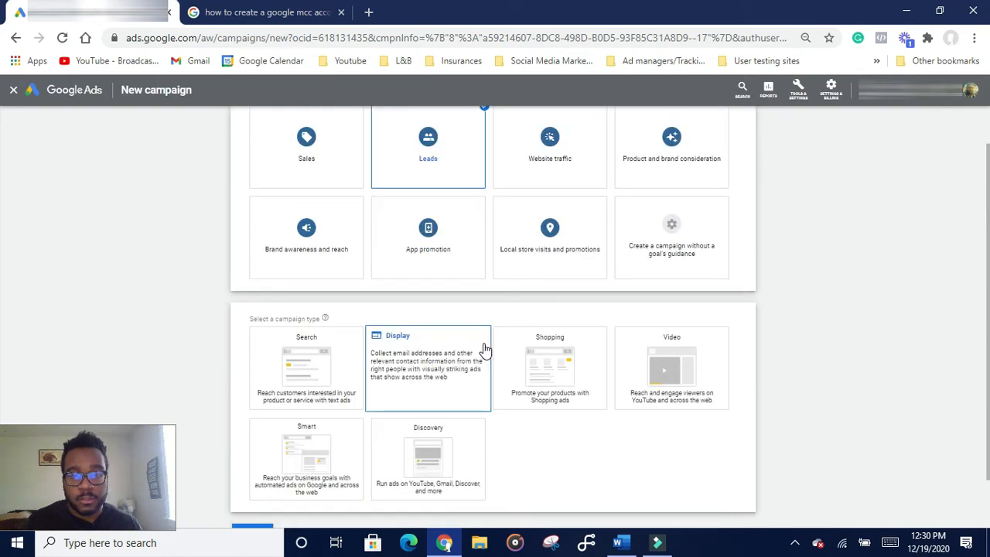
pyautogui.scroll(-1, 479, 348)
pyautogui.scroll(2, 474, 346)
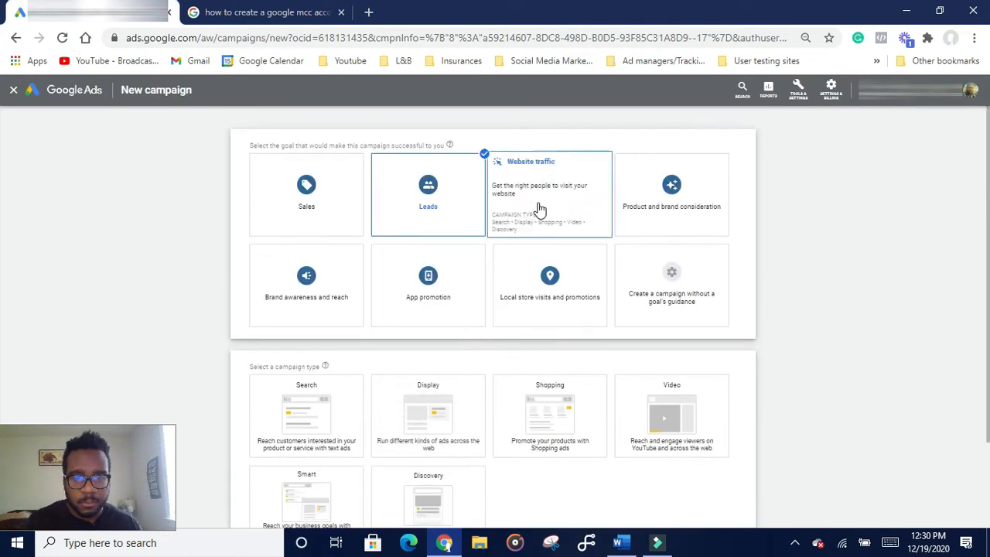
# - Compare the campaign types offered for the Website traffic goal with those for Leads, ending on the Leads goal
pyautogui.click(540, 210)
pyautogui.scroll(-2, 537, 210)
pyautogui.scroll(2, 402, 348)
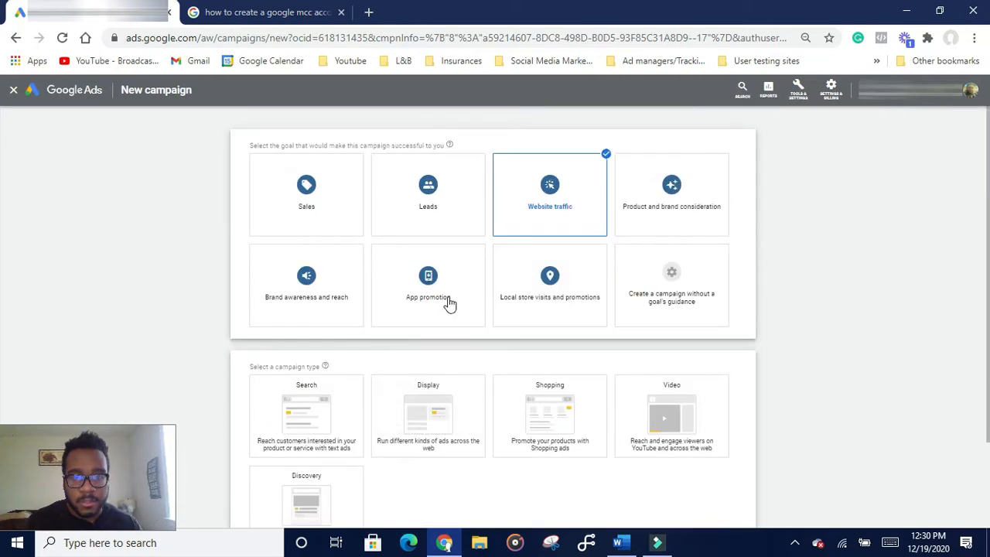
pyautogui.click(438, 222)
pyautogui.scroll(-2, 440, 225)
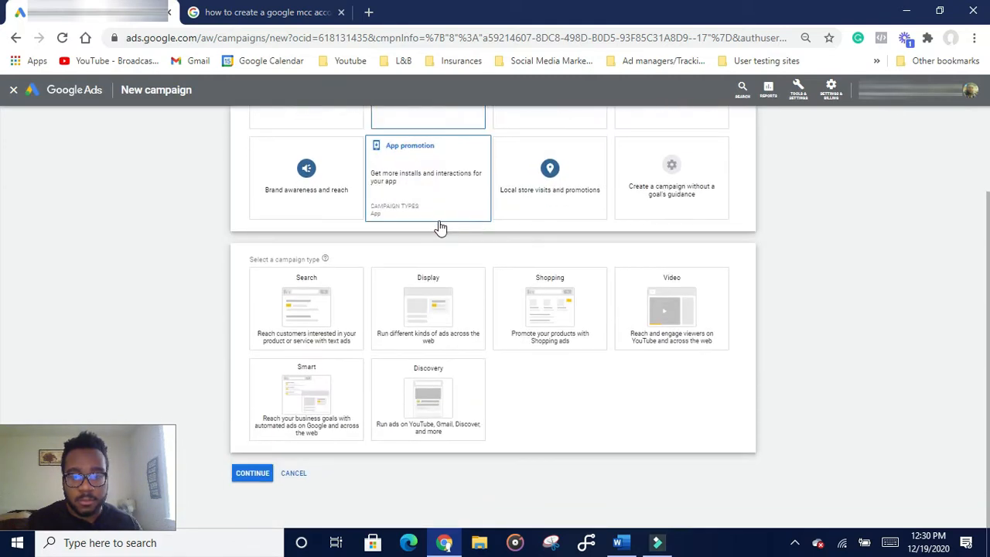
# - Choose the Search campaign type with Website visits and Phone calls as ways to reach the goal, and continue to the campaign settings
pyautogui.click(286, 302)
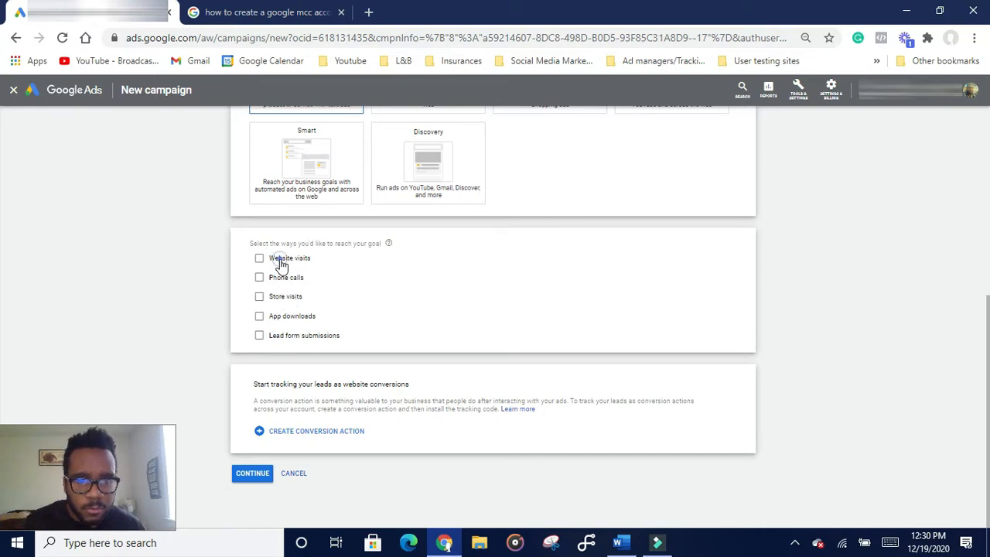
pyautogui.click(281, 261)
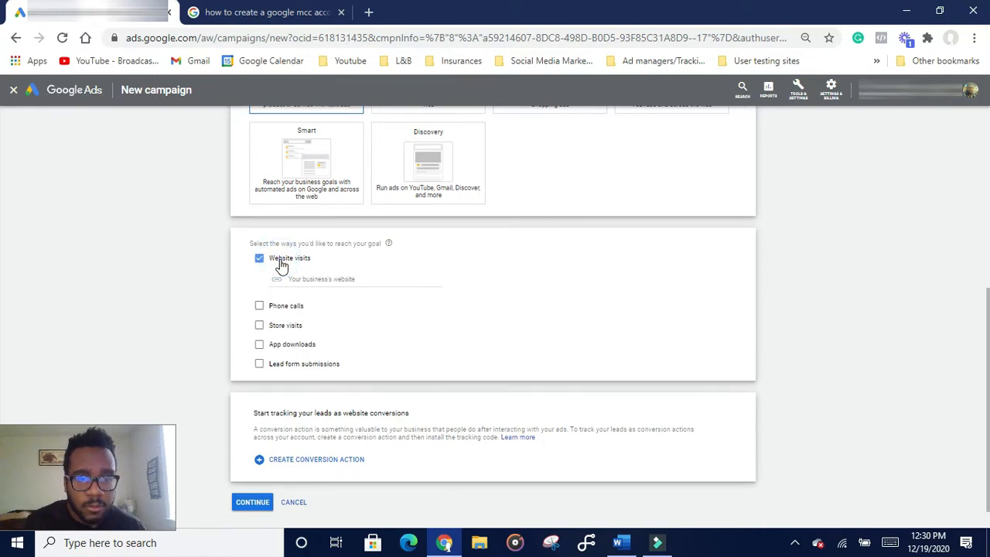
pyautogui.click(315, 280)
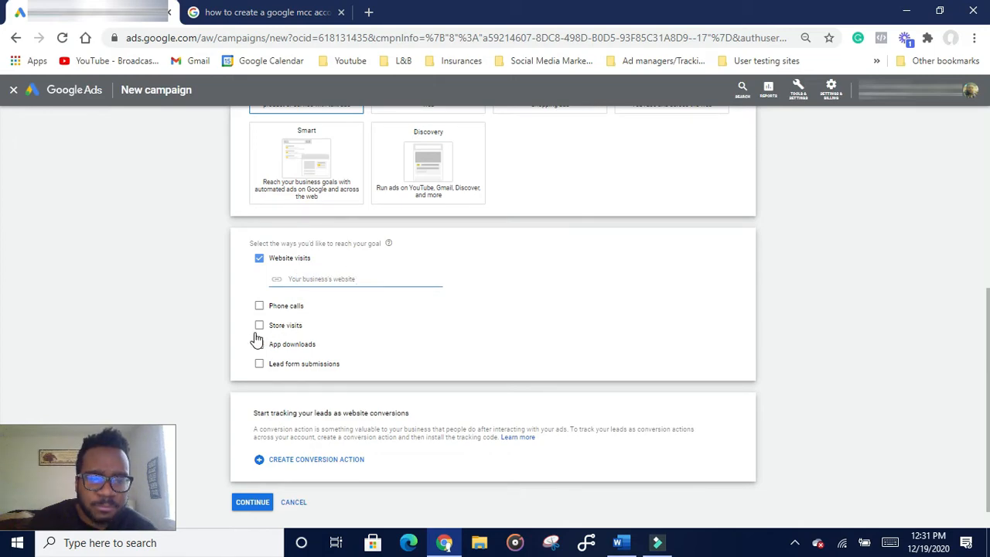
pyautogui.click(260, 307)
pyautogui.click(260, 307)
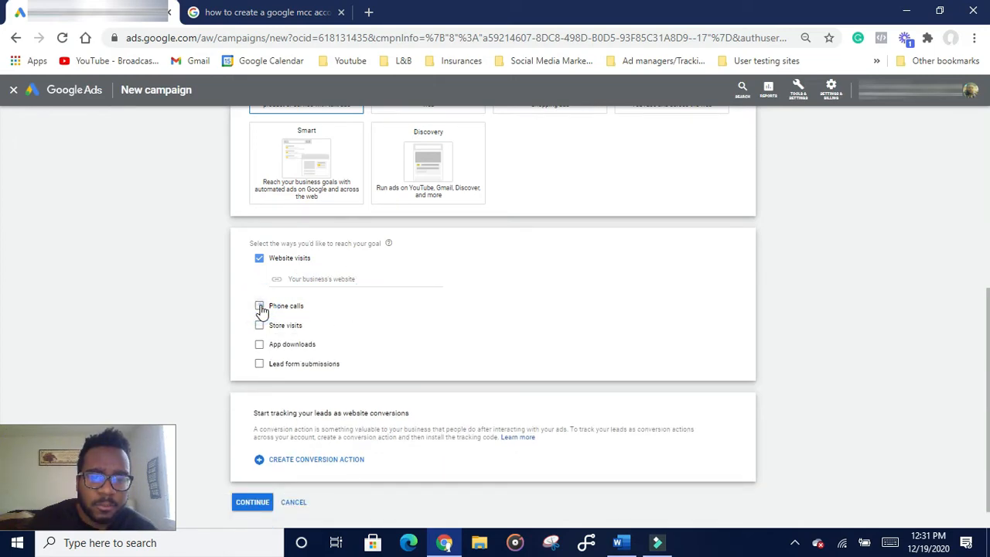
pyautogui.click(260, 307)
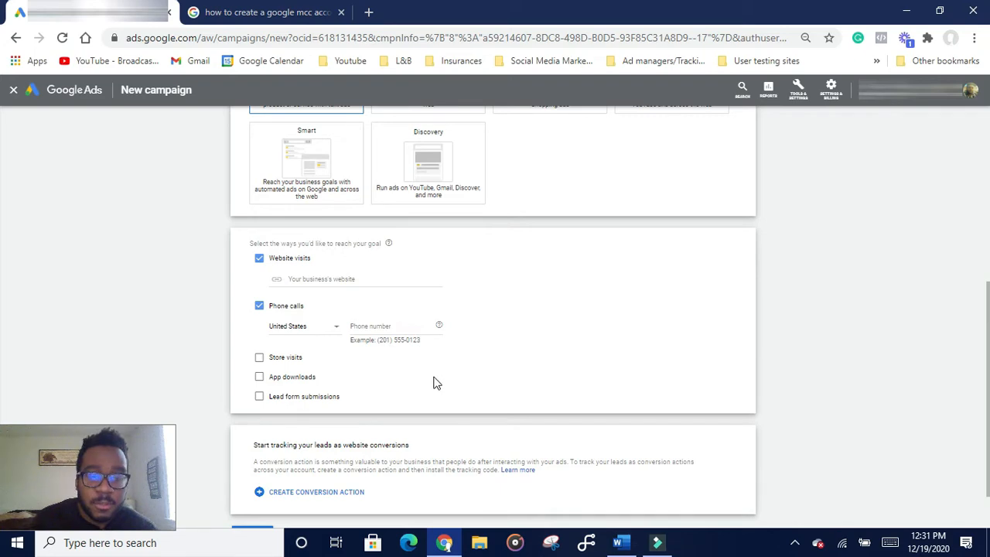
pyautogui.scroll(-1, 435, 382)
pyautogui.scroll(-1, 436, 382)
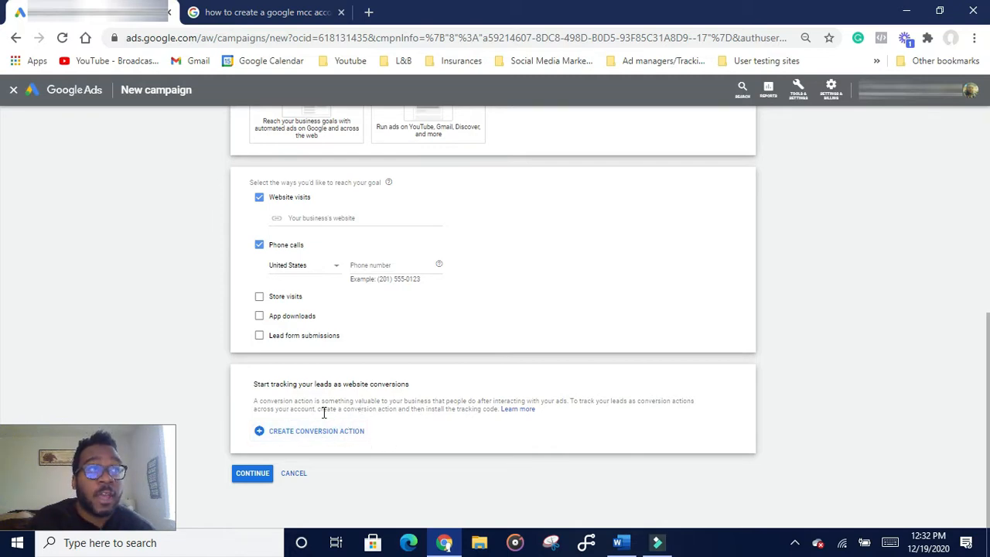
pyautogui.click(255, 483)
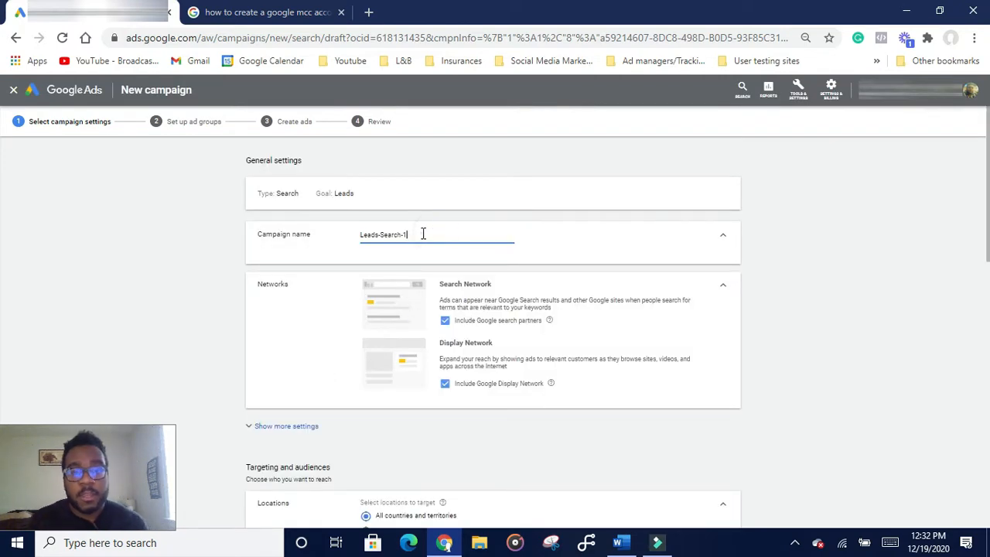
# - Keep the campaign name and set the campaign's location targeting to Enter another location
pyautogui.moveTo(422, 233); pyautogui.dragTo(338, 235)
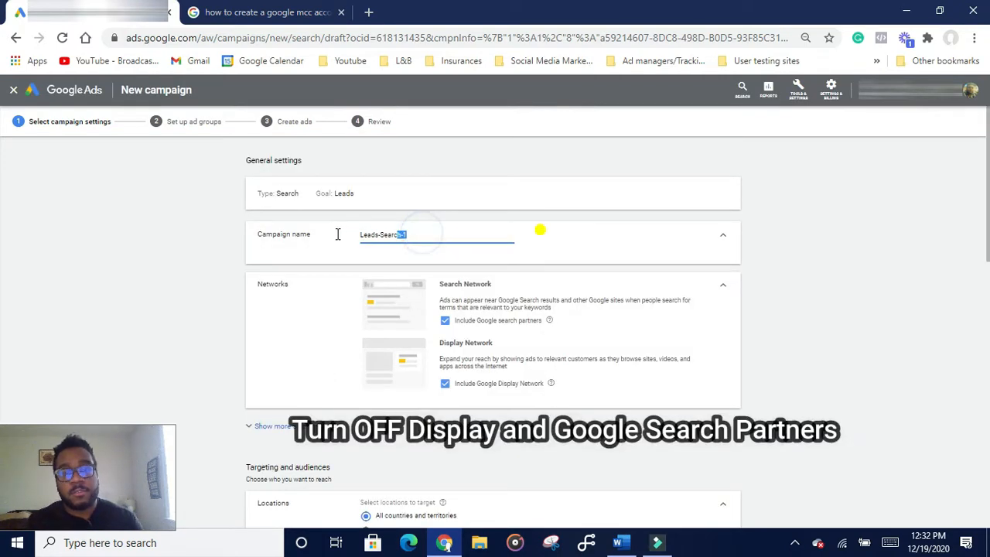
pyautogui.click(415, 233)
pyautogui.scroll(-2, 426, 249)
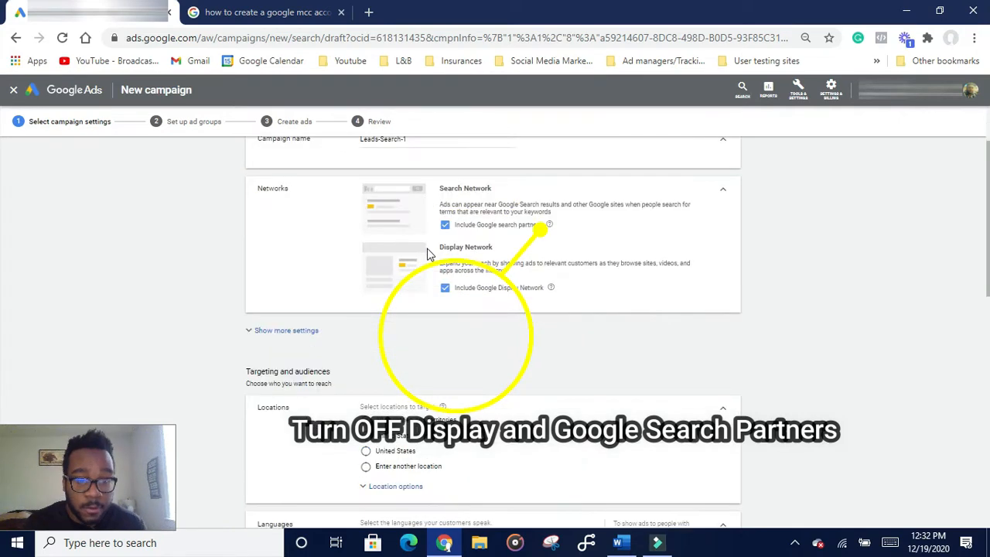
pyautogui.scroll(-1, 445, 321)
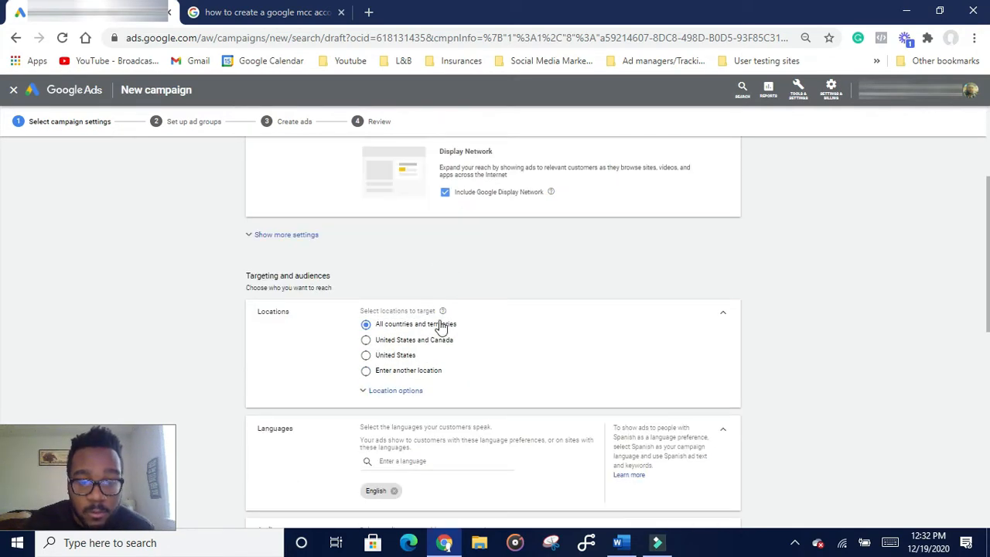
pyautogui.click(365, 371)
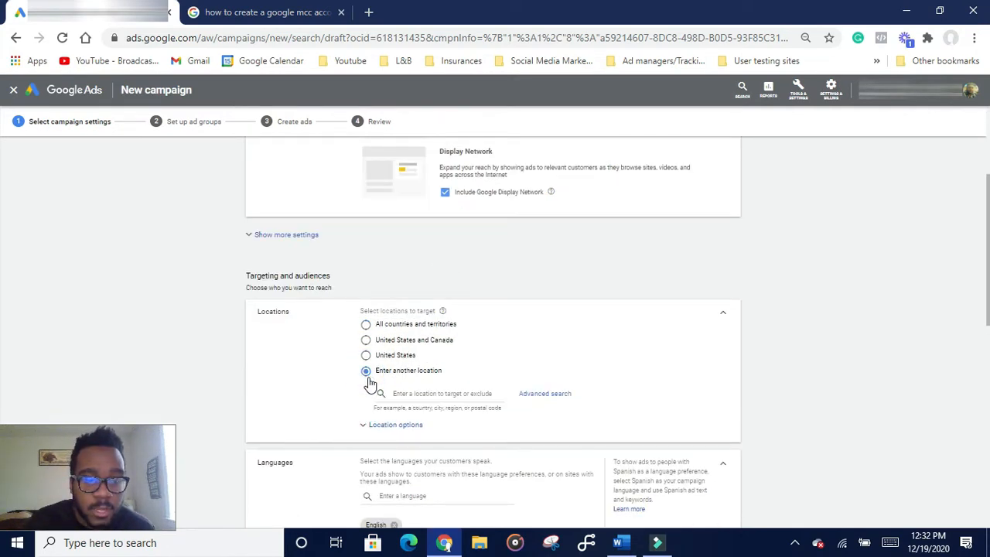
pyautogui.scroll(-1, 368, 382)
pyautogui.scroll(2, 382, 390)
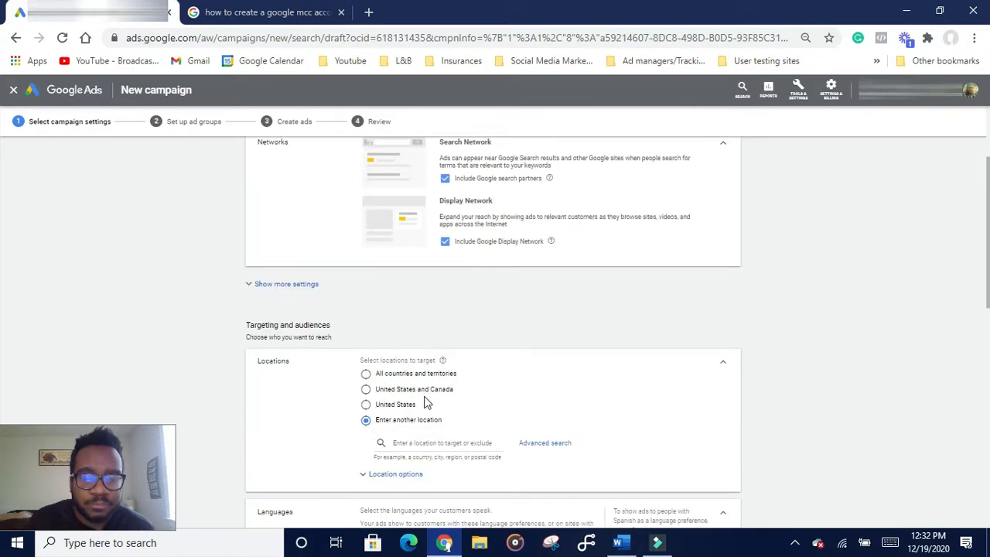
pyautogui.scroll(-1, 452, 420)
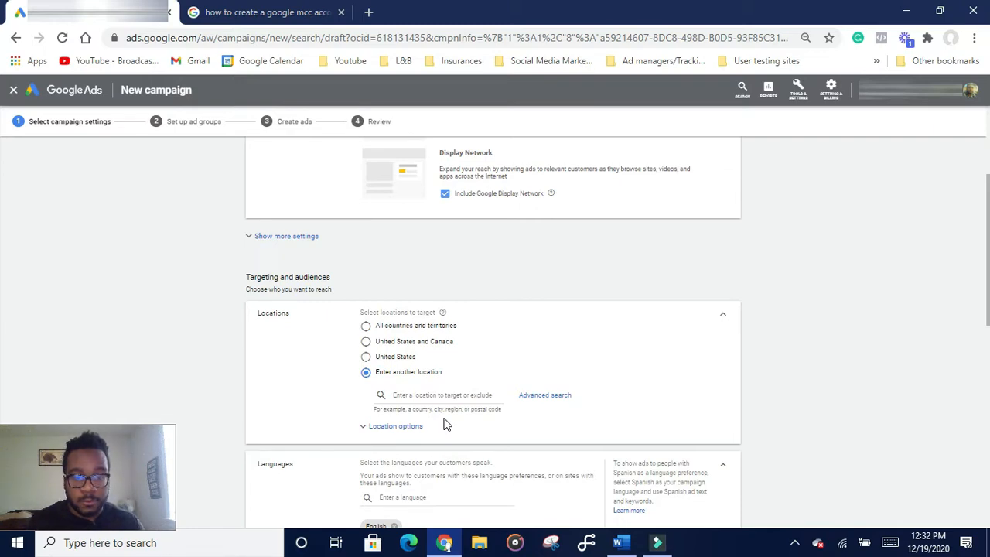
# - Open the advanced location search and start entering a location to target
pyautogui.click(576, 400)
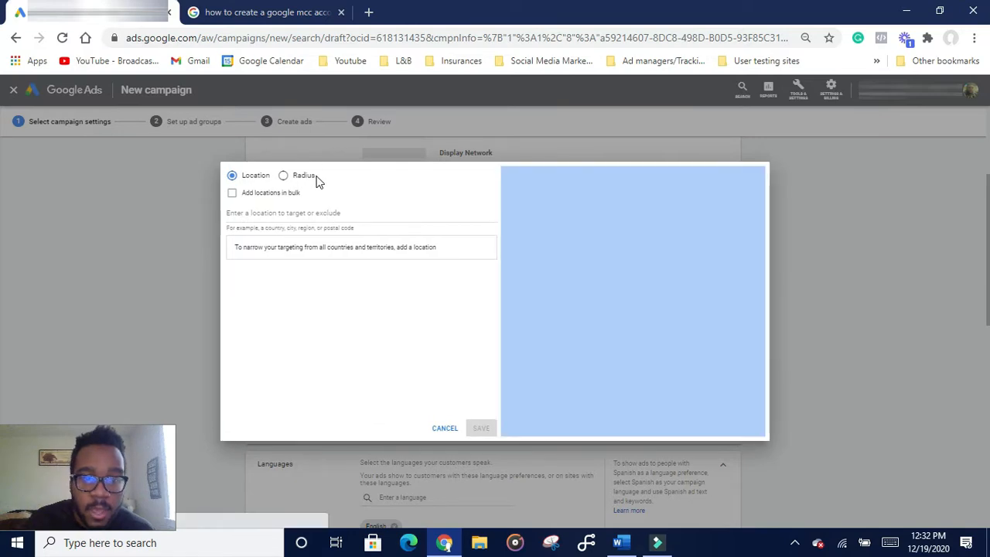
pyautogui.click(303, 214)
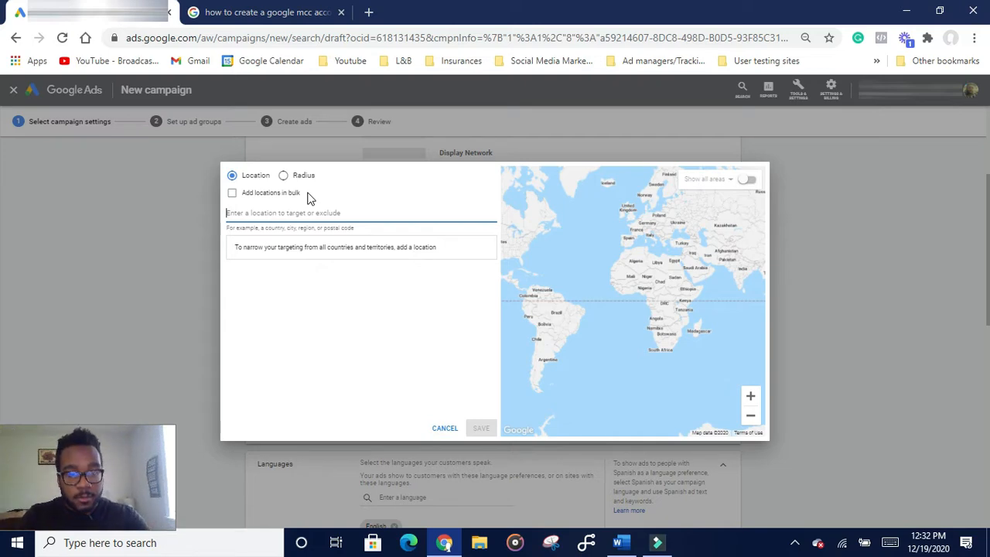
pyautogui.write('u')
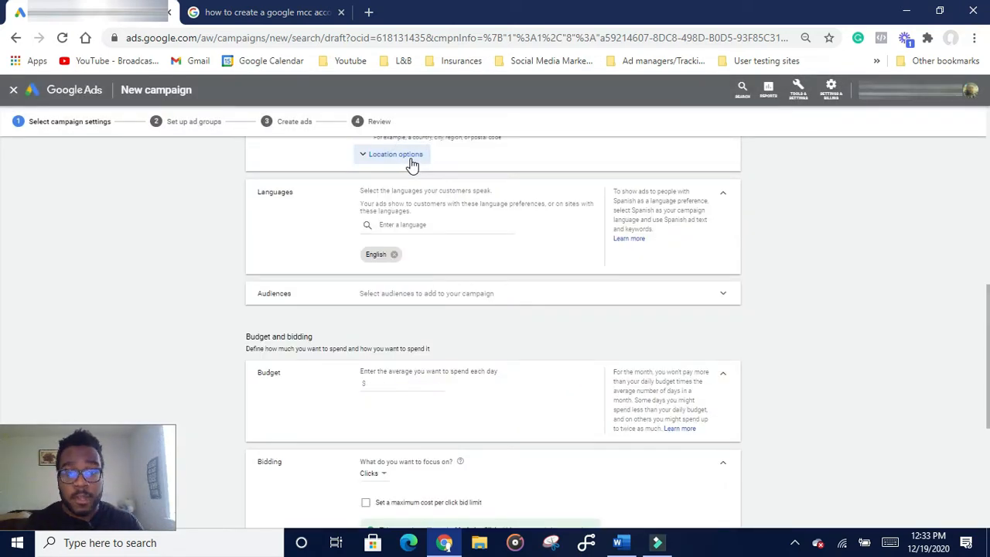
# - In the location options, target by Presence (people in or regularly in targeted locations) and exclude by Presence or interest
pyautogui.click(412, 163)
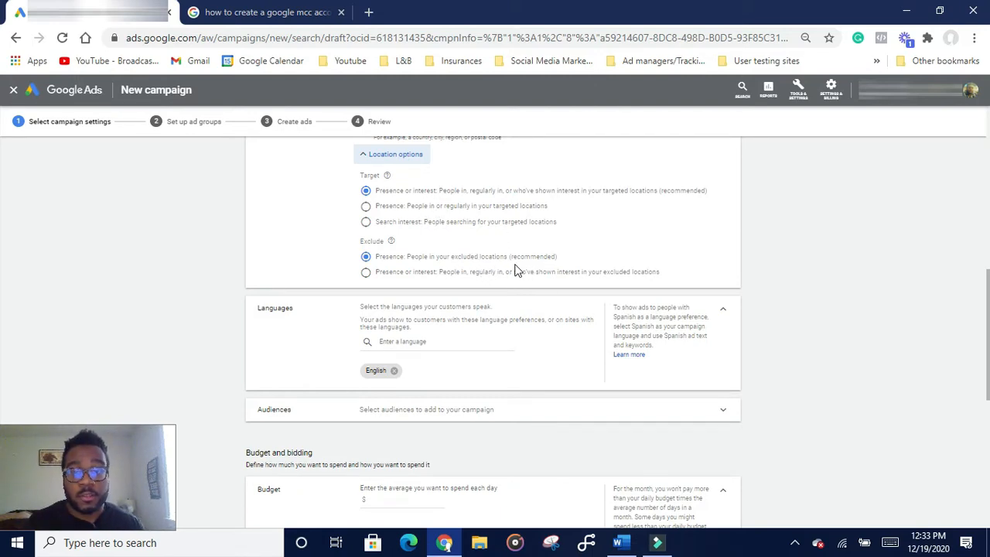
pyautogui.click(417, 211)
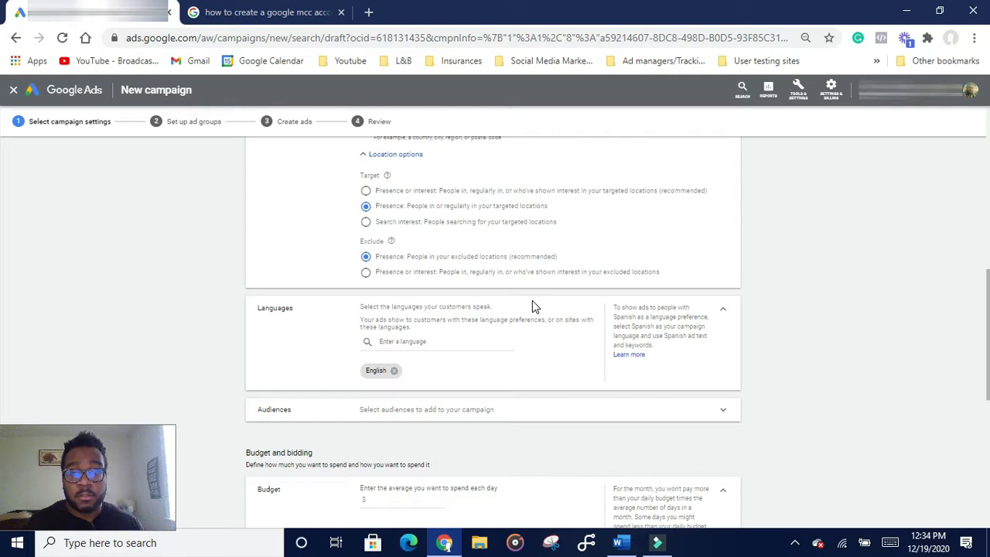
pyautogui.click(481, 277)
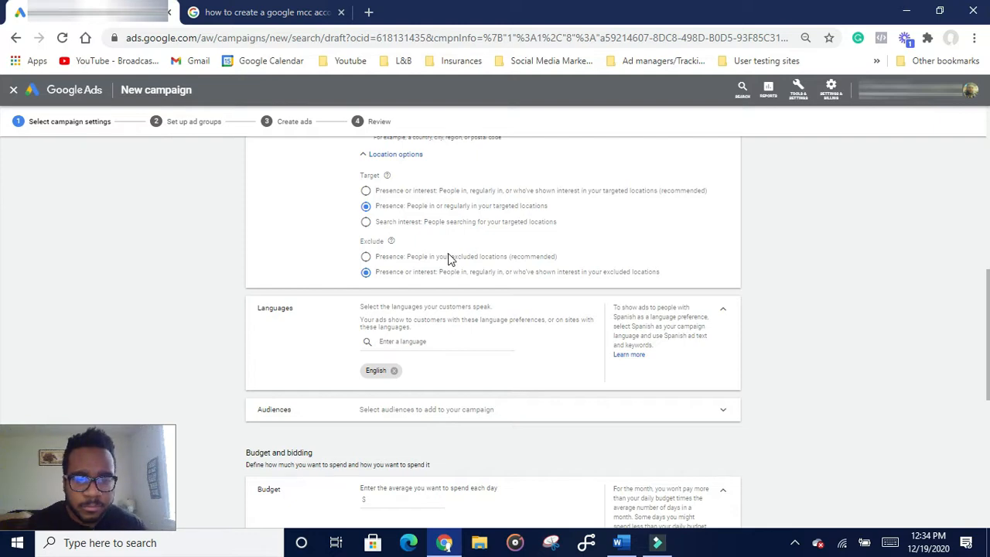
# - Set the campaign's average daily budget to $25
pyautogui.scroll(-2, 460, 260)
pyautogui.scroll(-1, 371, 294)
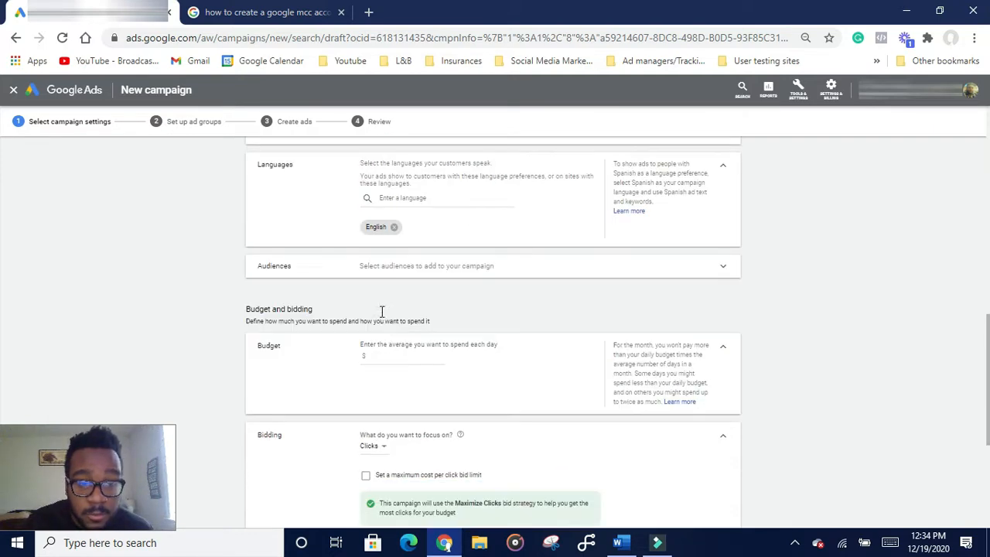
pyautogui.scroll(-2, 381, 312)
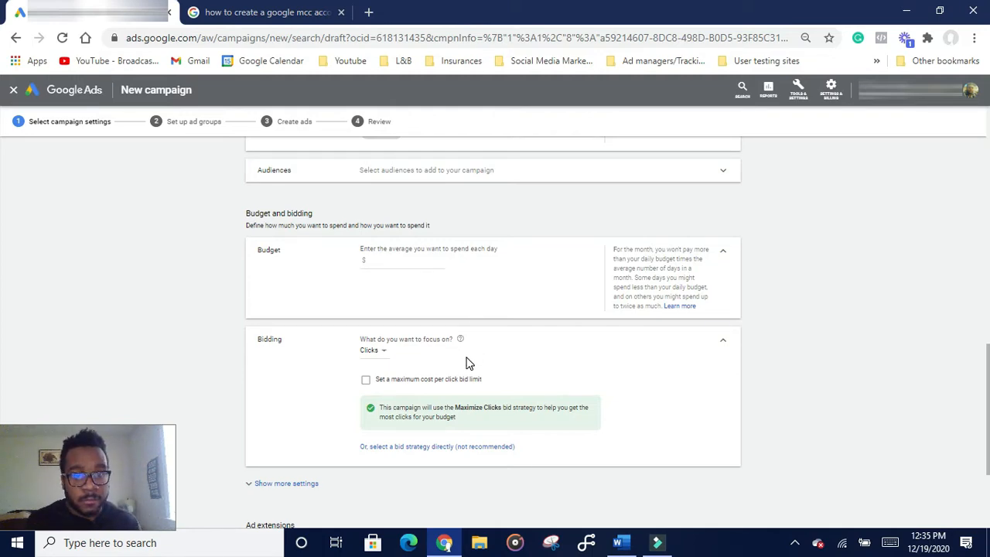
pyautogui.scroll(-1, 468, 363)
pyautogui.scroll(2, 468, 364)
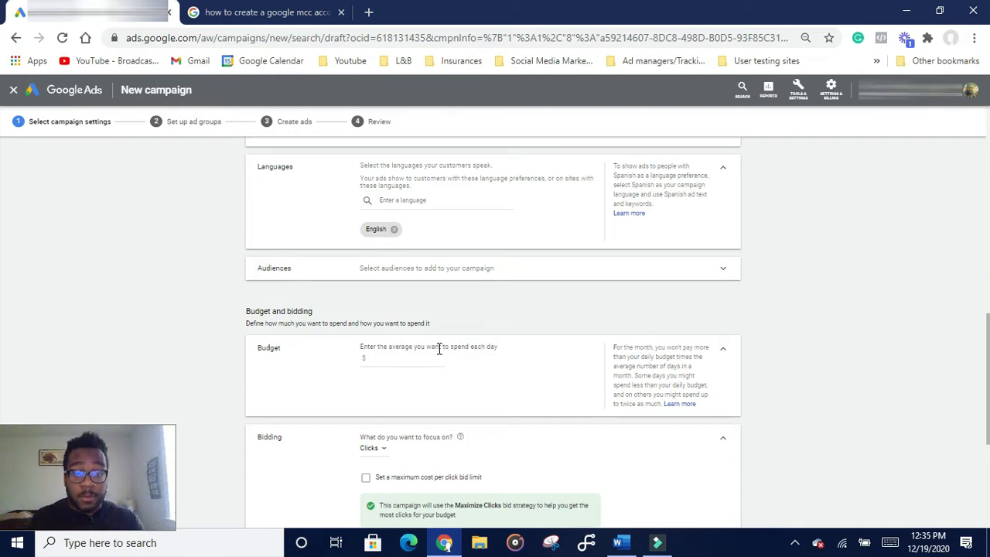
pyautogui.click(404, 357)
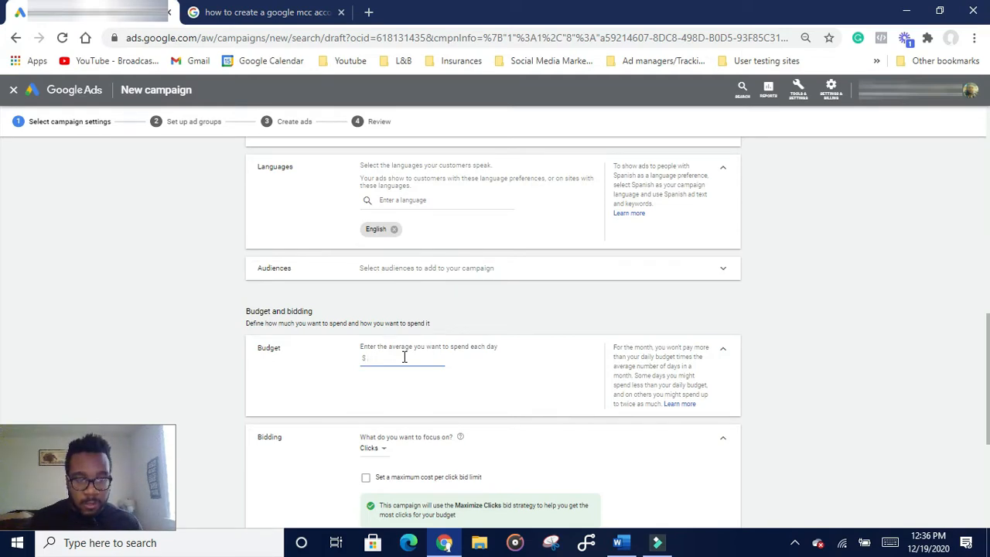
pyautogui.write('25')
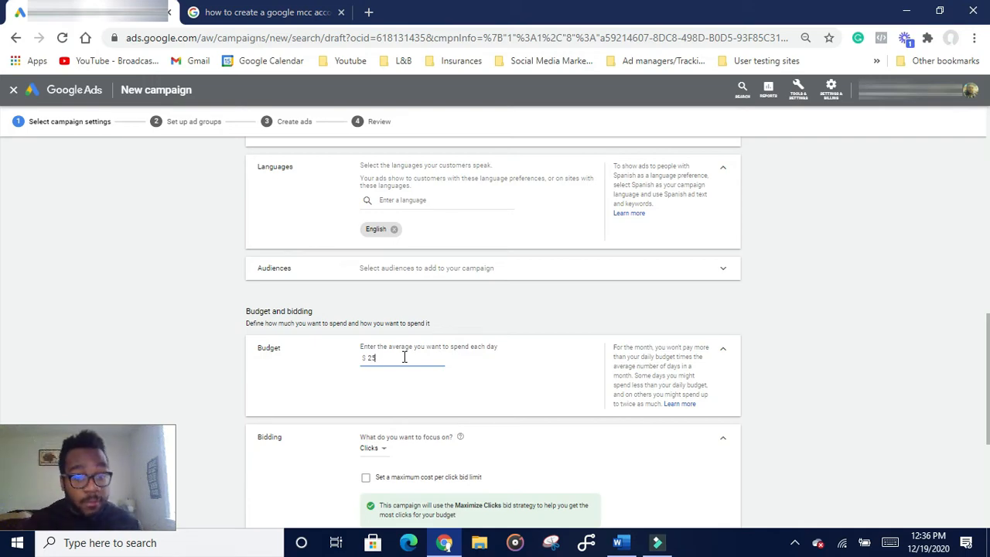
# - Check the bidding focus options, then select a bid strategy directly and set it to Manual CPC
pyautogui.scroll(-2, 398, 357)
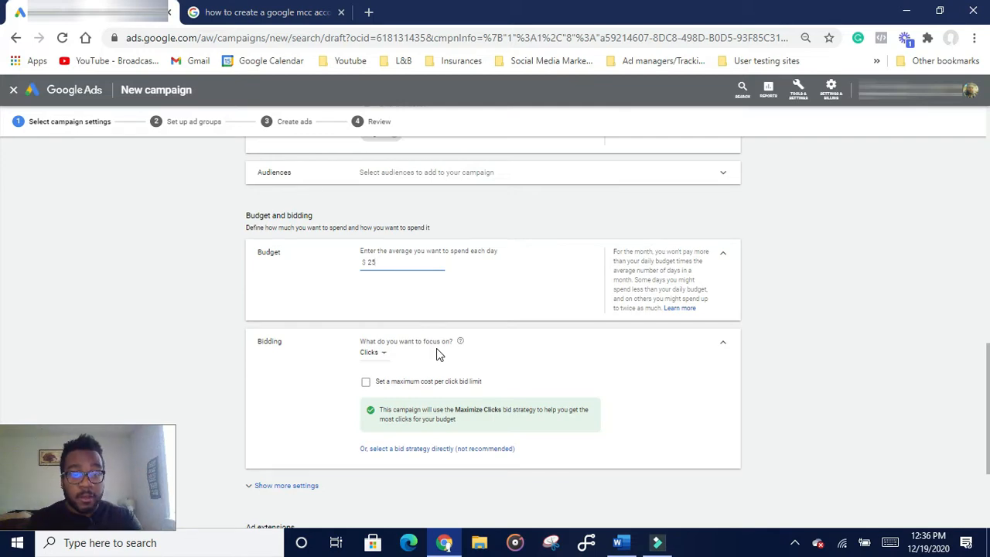
pyautogui.scroll(-1, 387, 359)
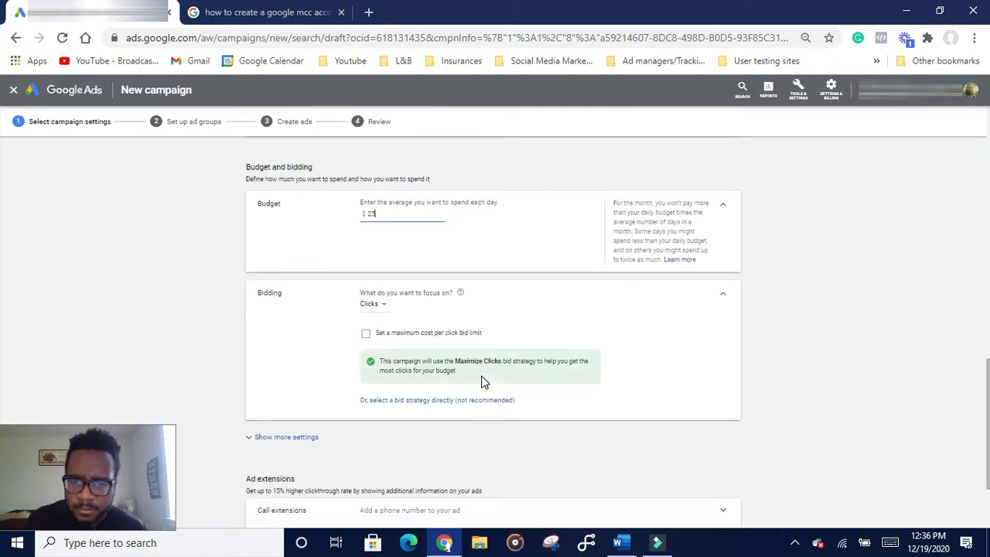
pyautogui.click(379, 304)
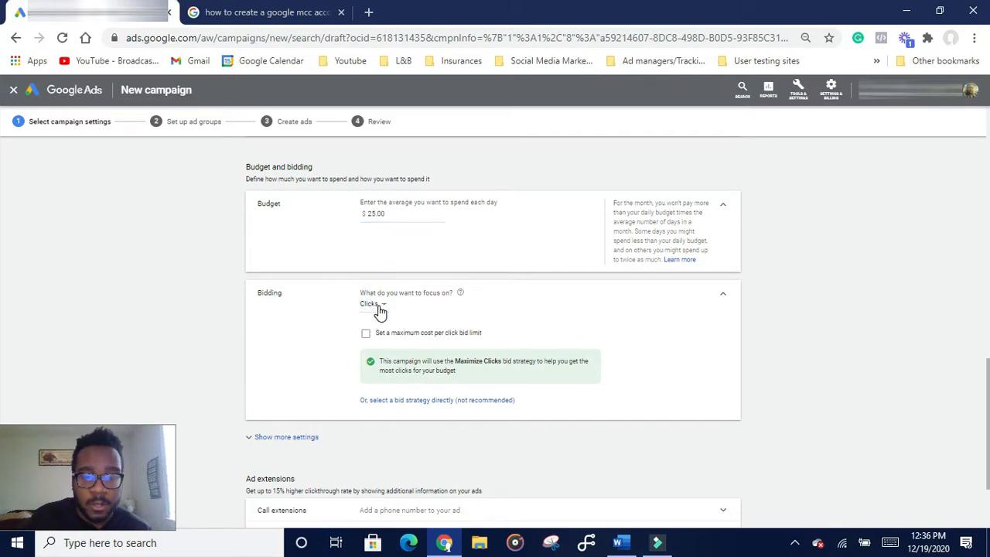
pyautogui.click(378, 304)
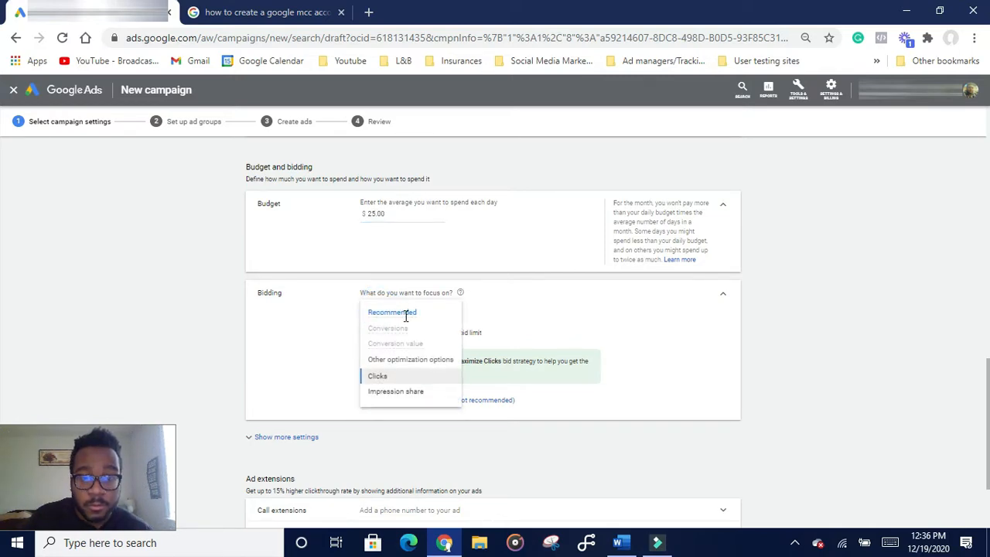
pyautogui.click(542, 308)
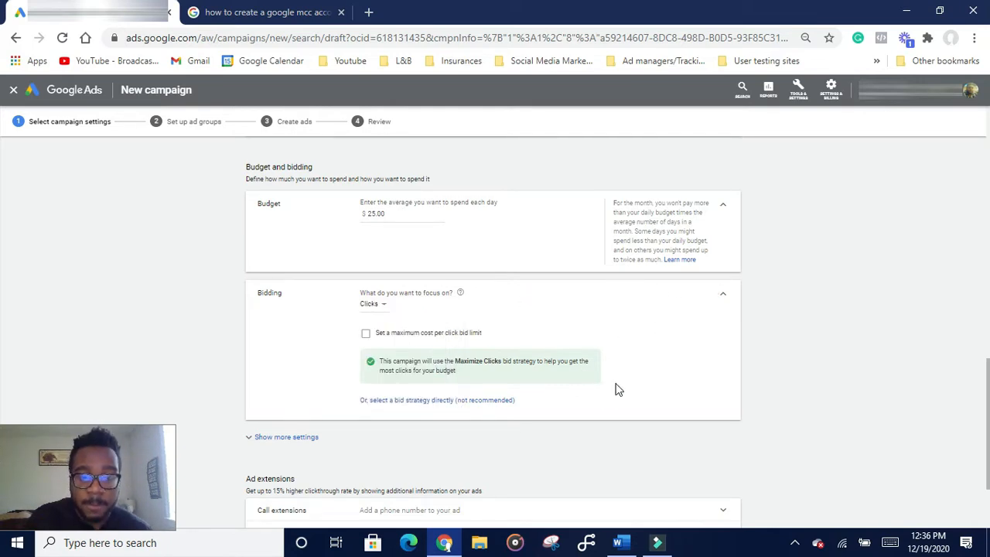
pyautogui.click(440, 400)
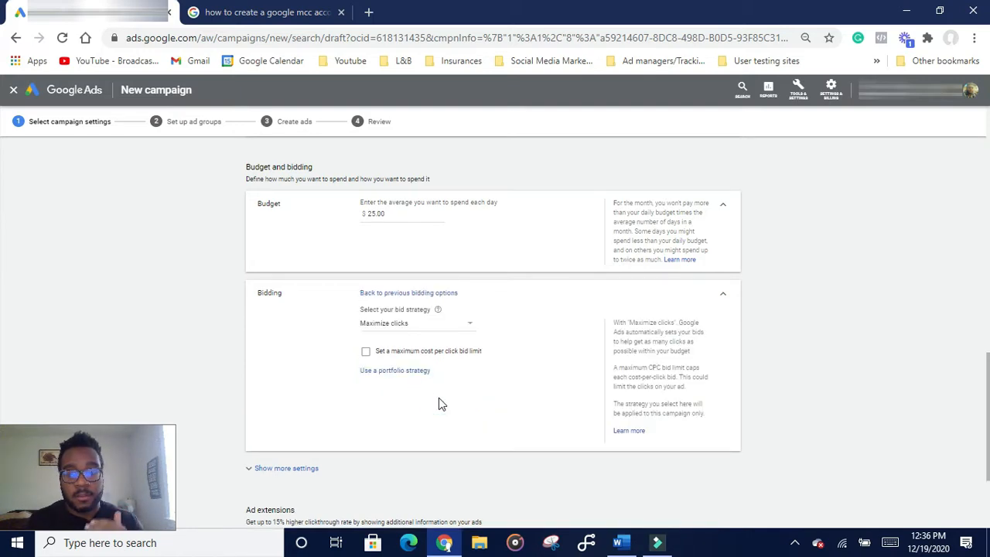
pyautogui.click(453, 325)
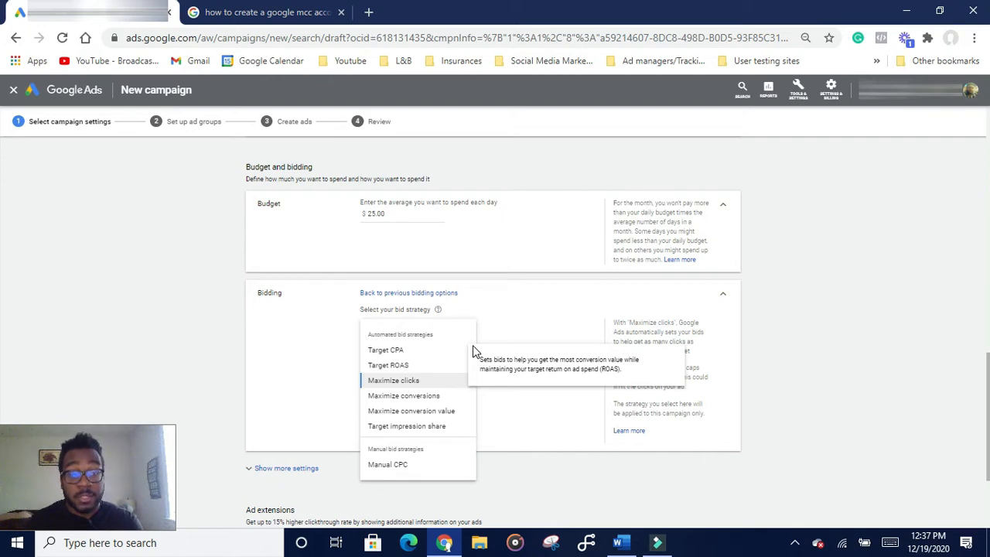
pyautogui.click(397, 464)
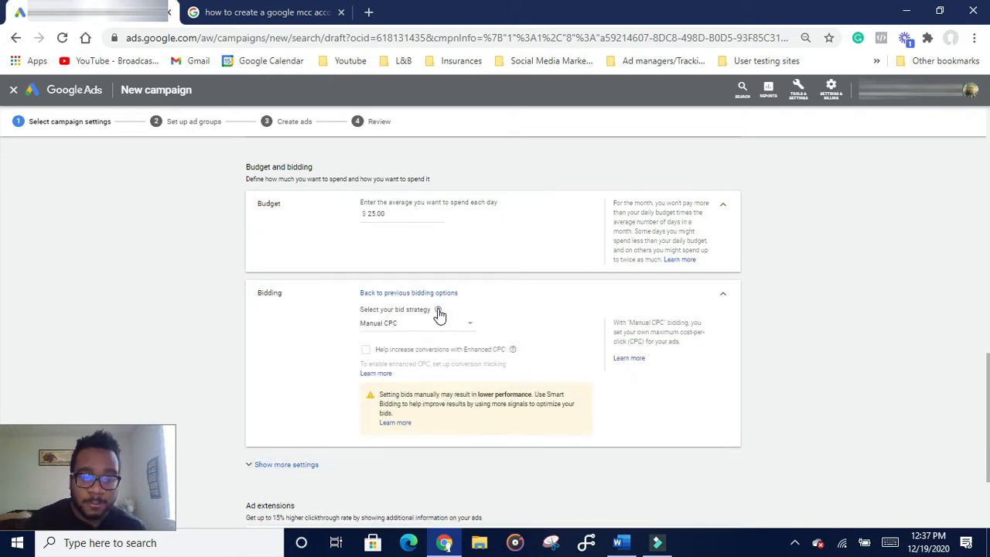
pyautogui.moveTo(437, 311)
pyautogui.scroll(-1, 438, 337)
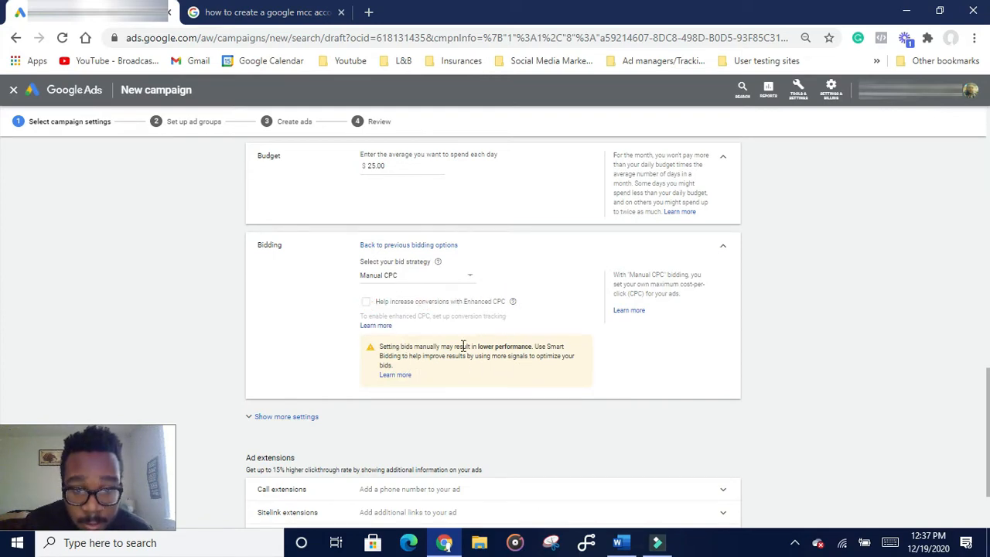
pyautogui.click(545, 259)
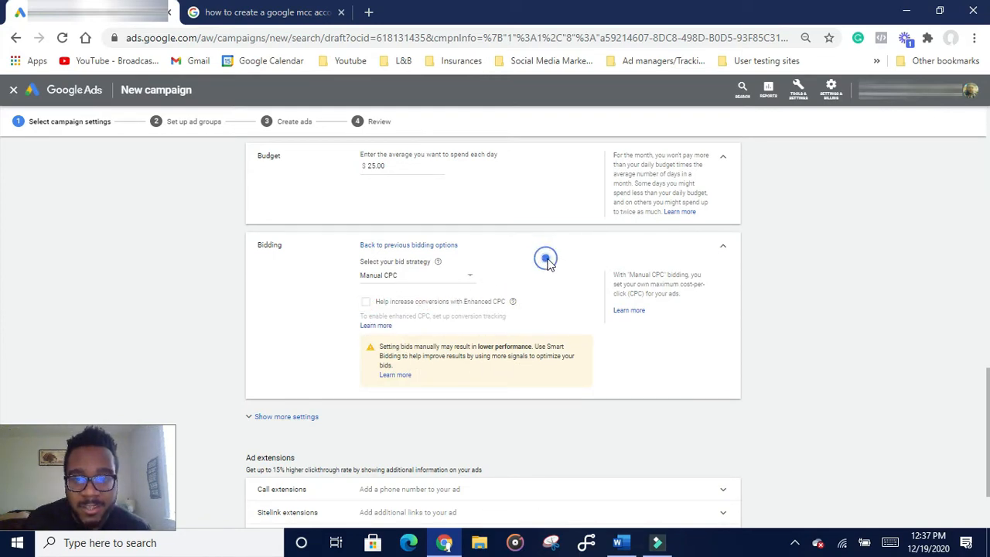
pyautogui.scroll(-1, 545, 260)
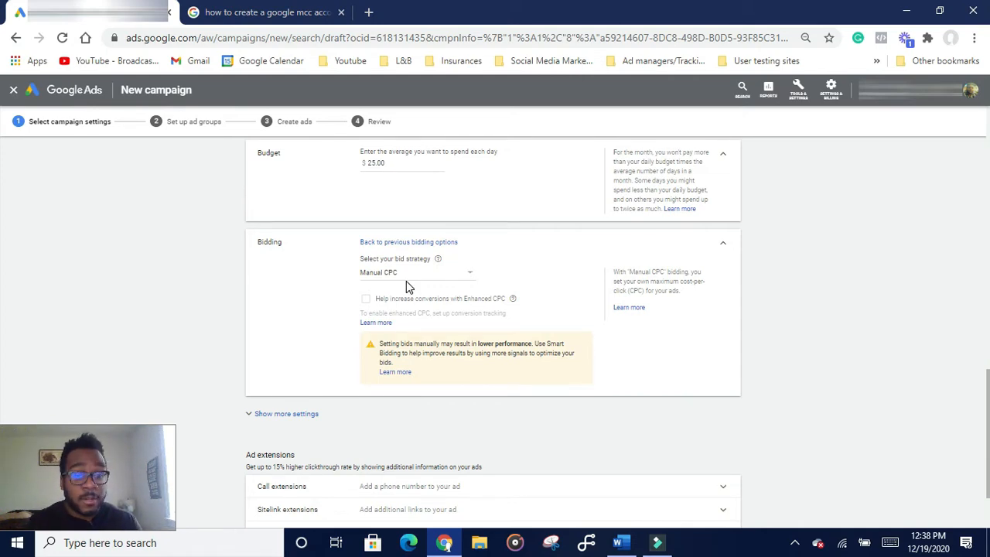
# - Keep the Manual CPC bidding, skip the ad extensions, and save the campaign settings to continue to the ad groups
pyautogui.scroll(-1, 408, 285)
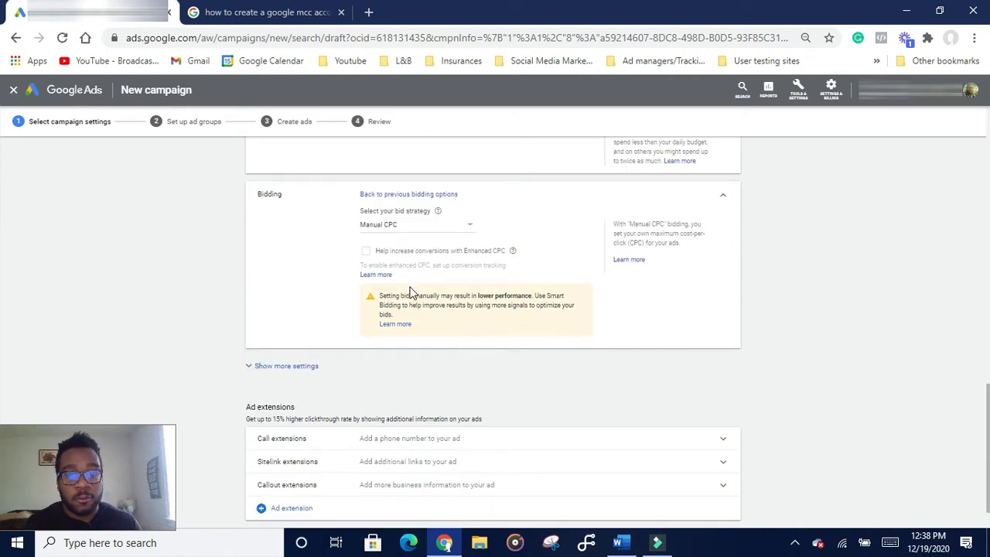
pyautogui.scroll(1, 409, 288)
pyautogui.scroll(-1, 408, 294)
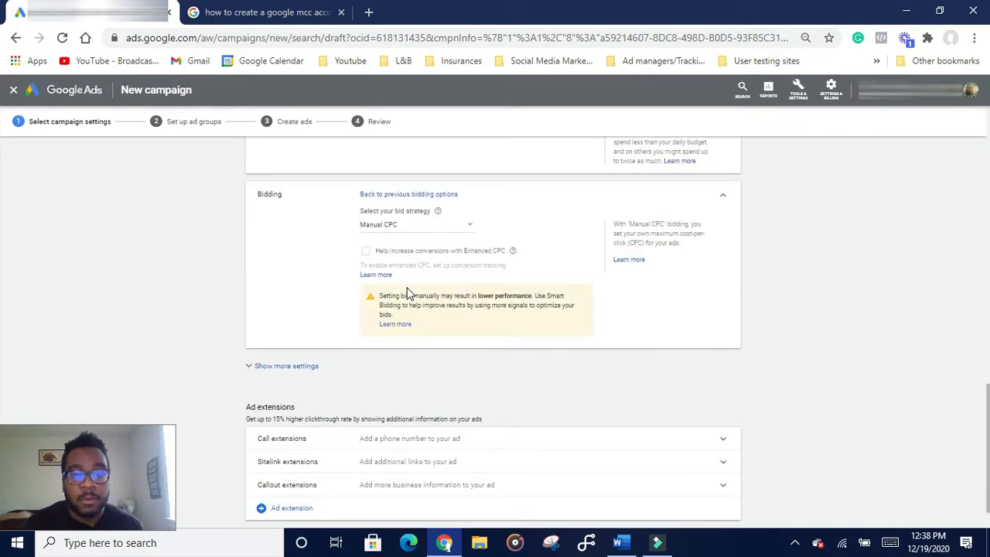
pyautogui.scroll(-1, 495, 301)
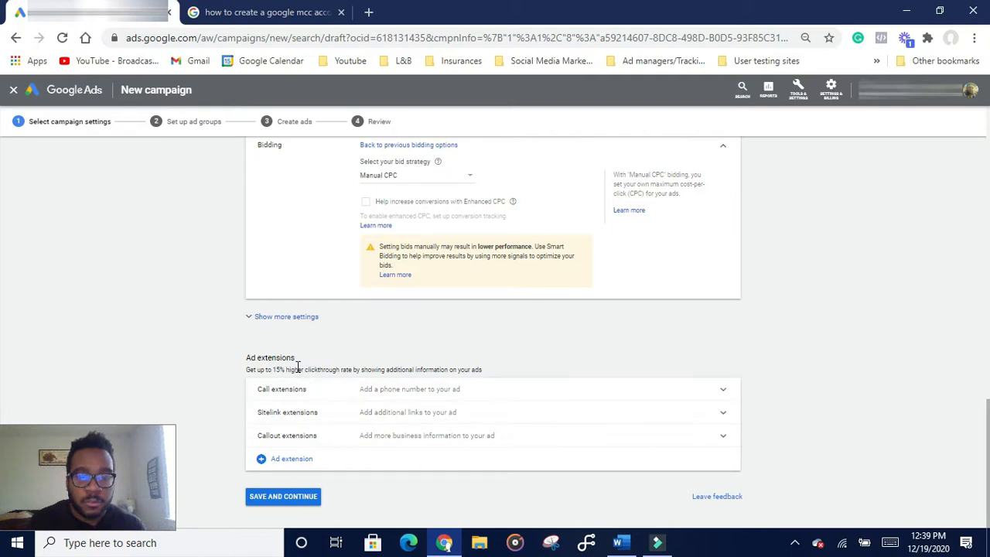
pyautogui.click(308, 501)
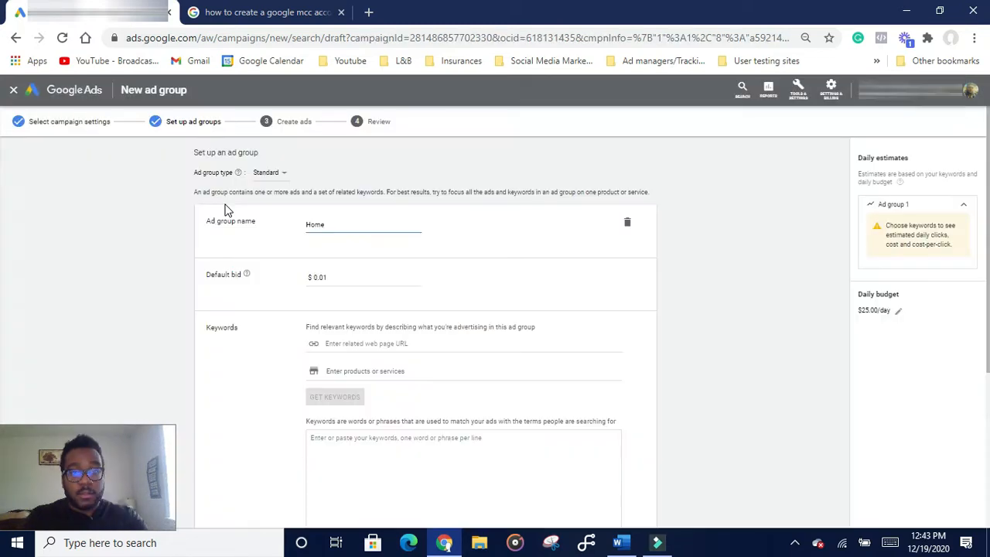
# - Name the first ad group Home care and keep its ad group type as Standard
pyautogui.write('care')
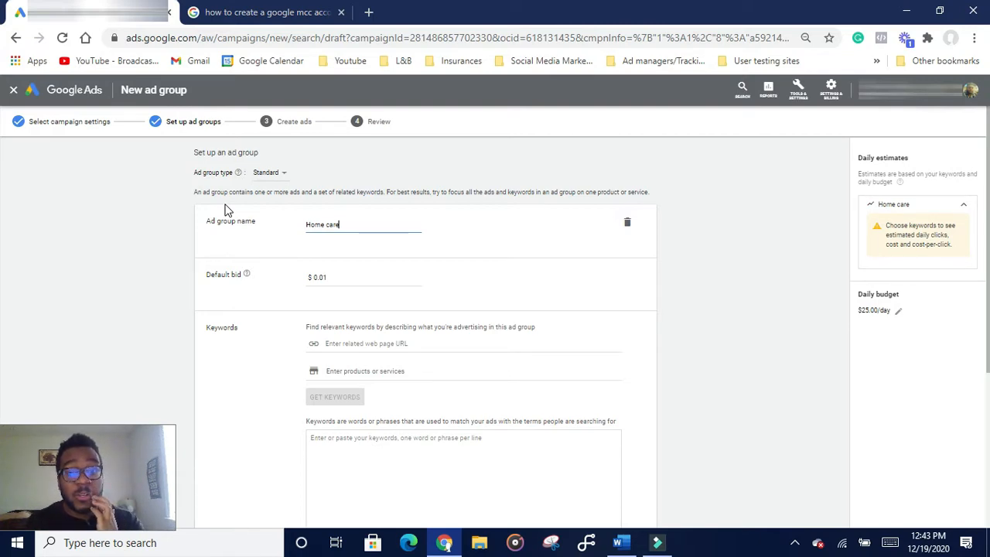
pyautogui.scroll(-1, 412, 246)
pyautogui.scroll(1, 413, 246)
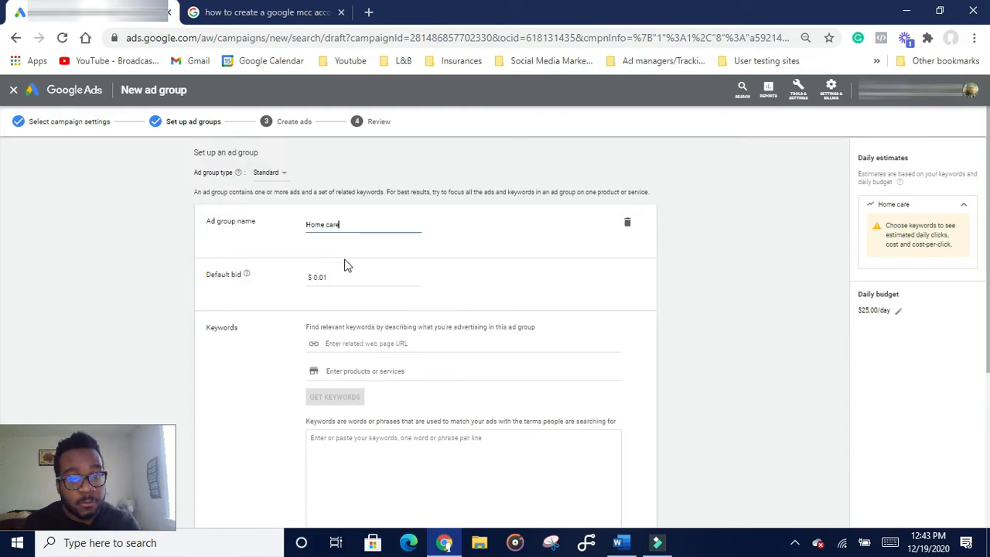
pyautogui.click(271, 173)
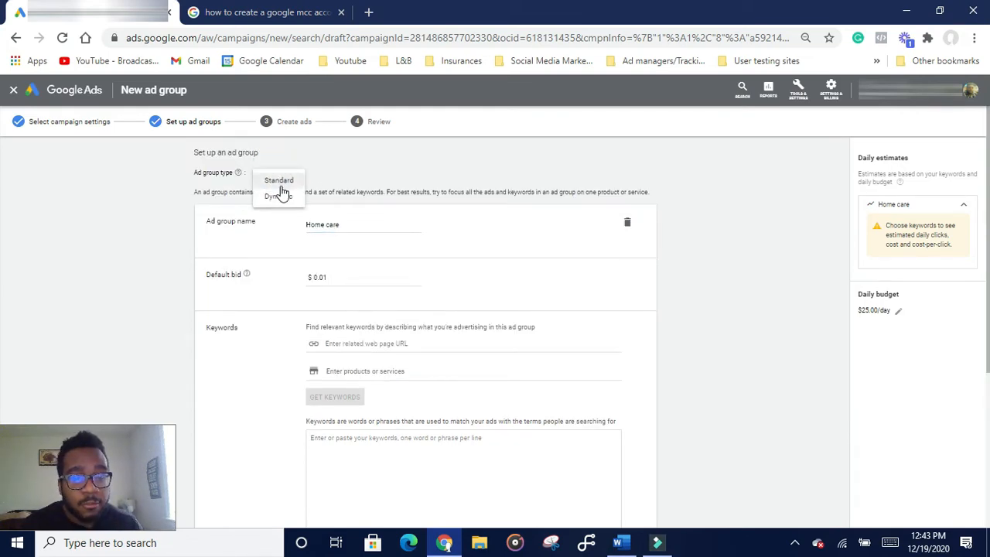
pyautogui.click(277, 181)
pyautogui.scroll(-5, 358, 194)
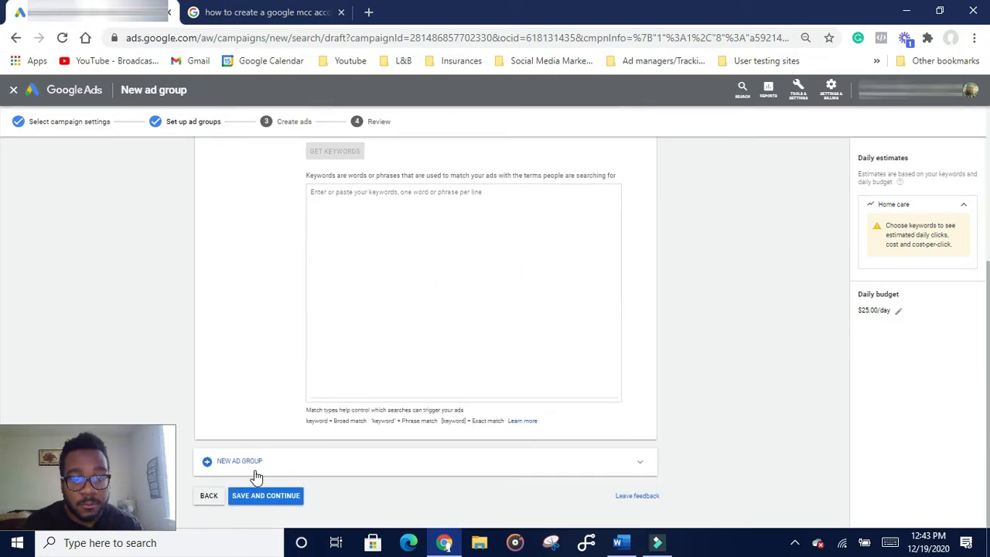
# - Add a second ad group and name it In home care
pyautogui.click(230, 462)
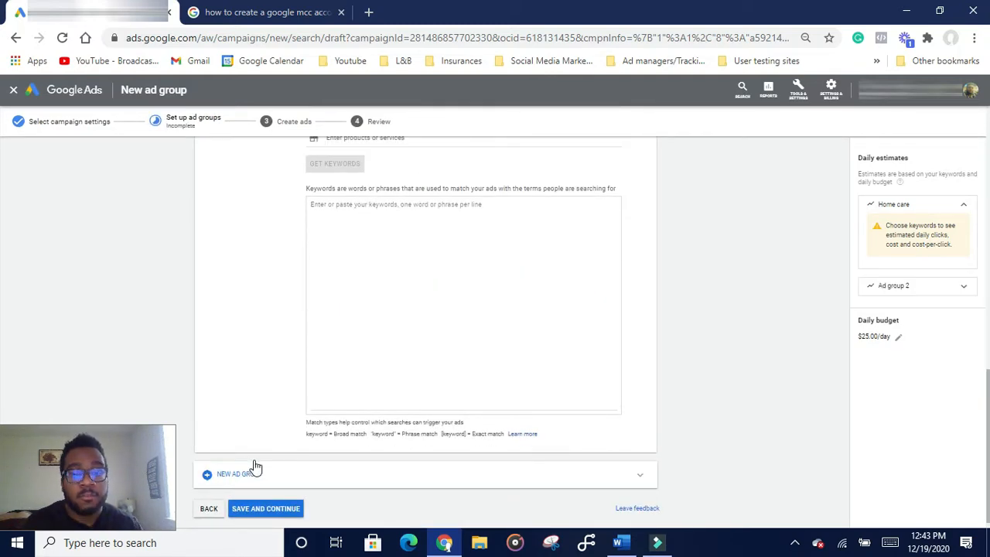
pyautogui.scroll(2, 340, 285)
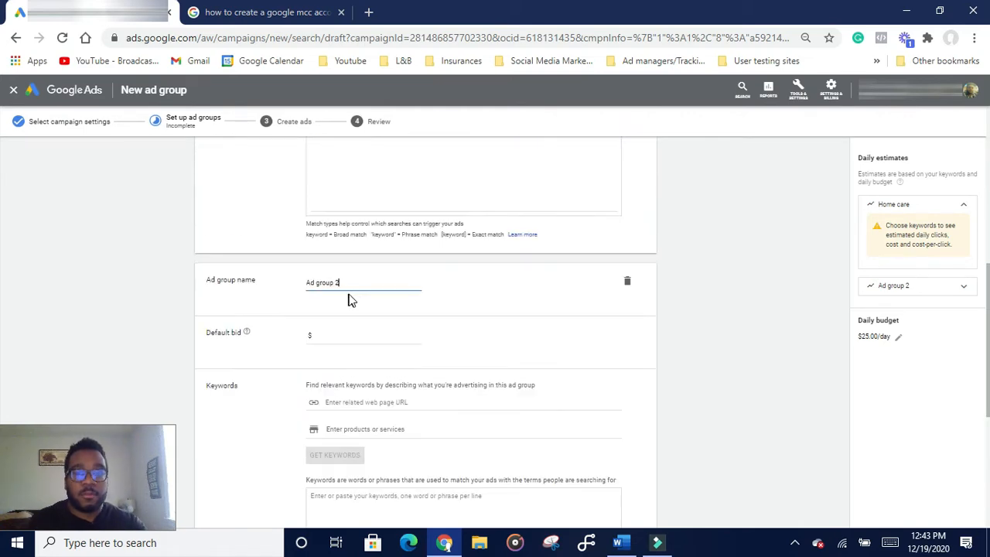
pyautogui.tripleClick(353, 281)
pyautogui.write('I')
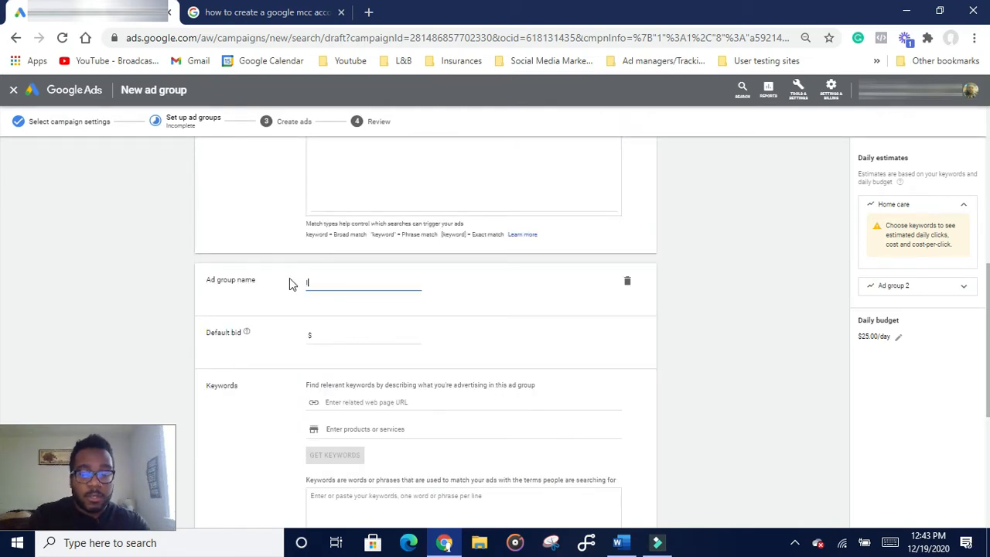
pyautogui.write('n home care')
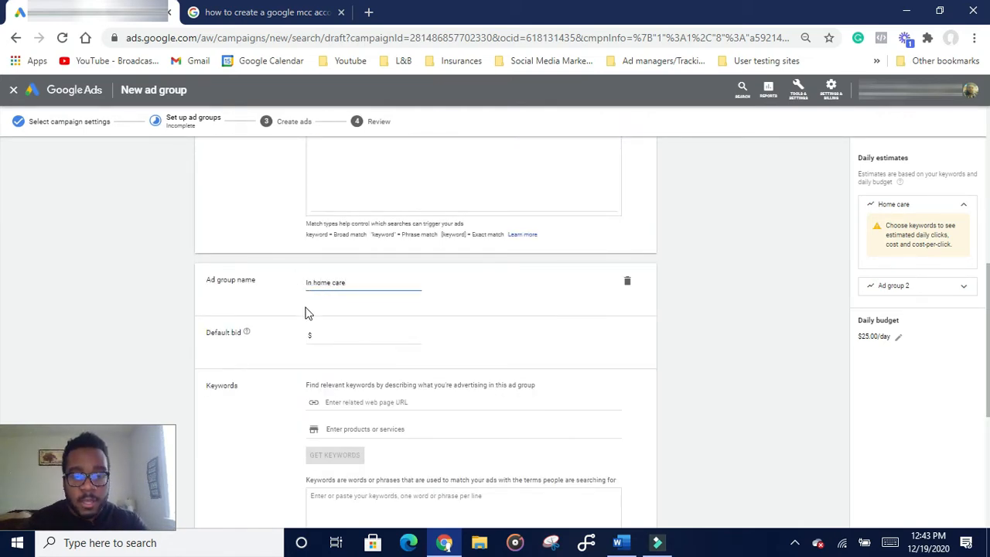
# - Try to save the ad groups without a default bid for In home care, and return to fix the errors
pyautogui.scroll(-1, 371, 324)
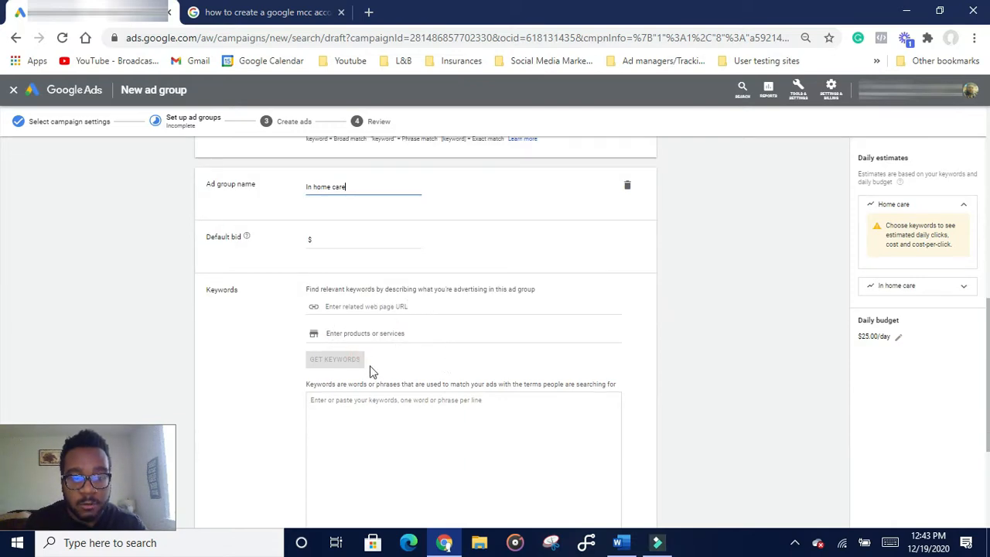
pyautogui.scroll(-1, 371, 375)
pyautogui.scroll(-1, 394, 408)
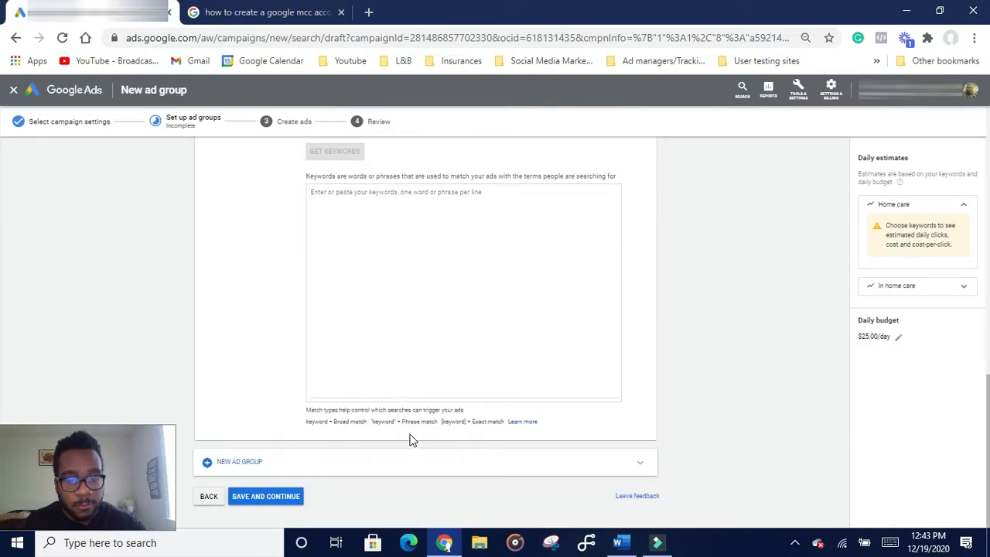
pyautogui.click(287, 496)
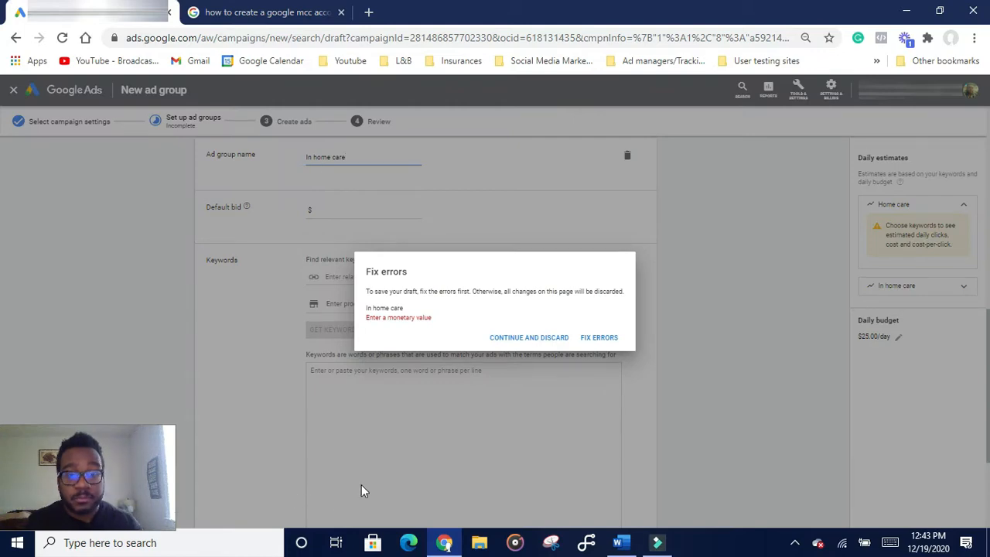
pyautogui.click(589, 339)
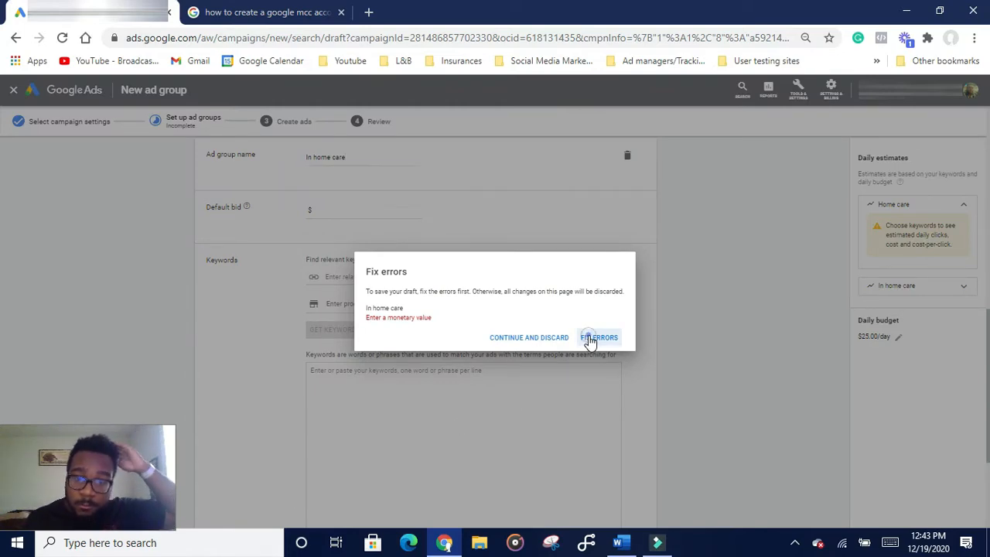
# - Go back to the Home care ad group and select its default bid for editing
pyautogui.scroll(7, 341, 309)
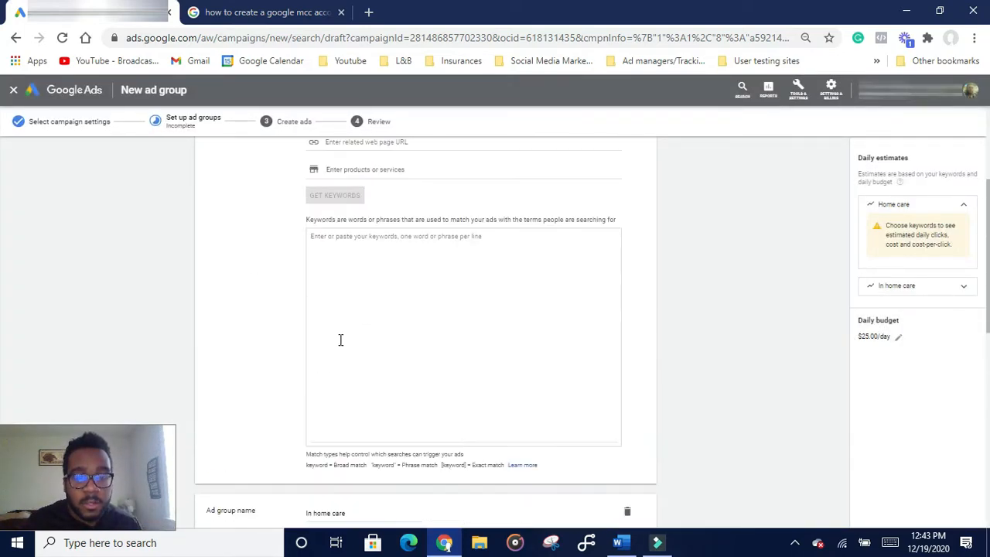
pyautogui.scroll(3, 344, 324)
pyautogui.click(346, 265)
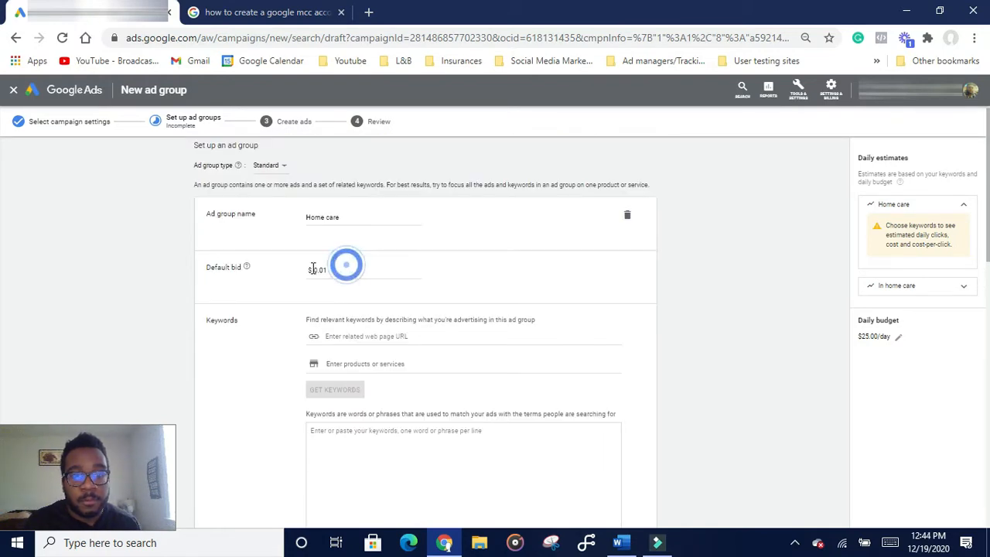
pyautogui.scroll(-3, 349, 360)
pyautogui.scroll(3, 351, 369)
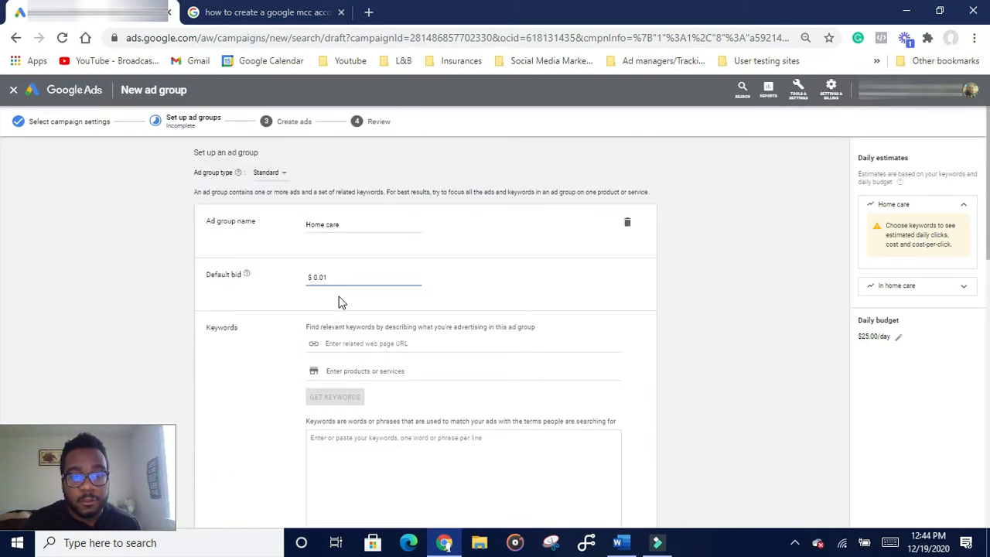
pyautogui.moveTo(335, 278); pyautogui.dragTo(303, 277)
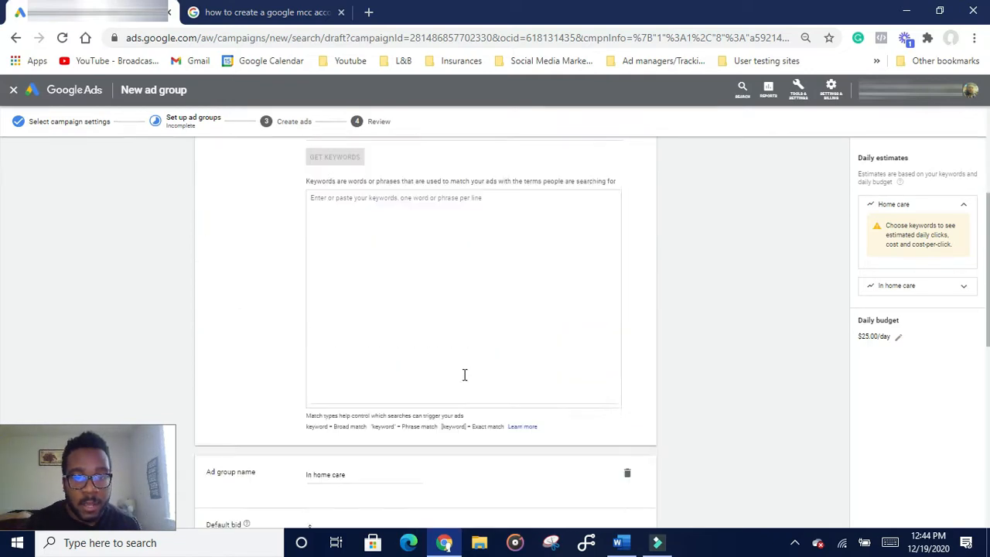
# - Set the In home care ad group's default bid to $7, leave the keywords empty, and save the ad groups
pyautogui.scroll(-5, 464, 376)
pyautogui.click(379, 384)
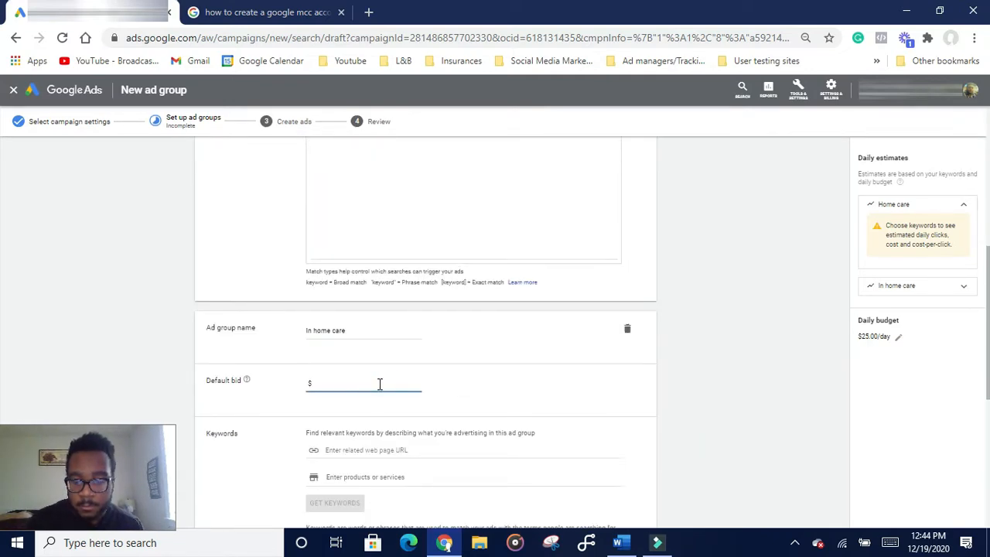
pyautogui.write('7')
pyautogui.scroll(-5, 379, 384)
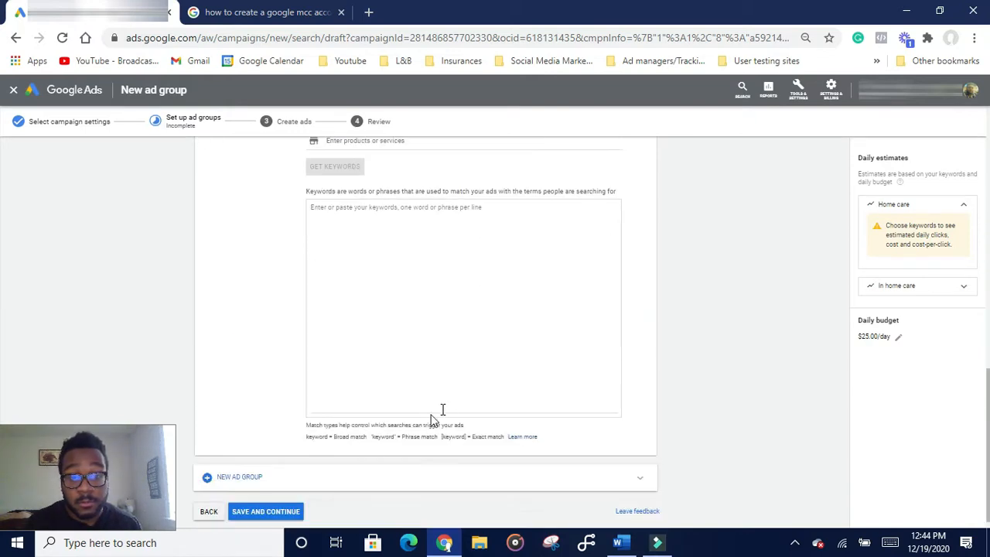
pyautogui.click(266, 496)
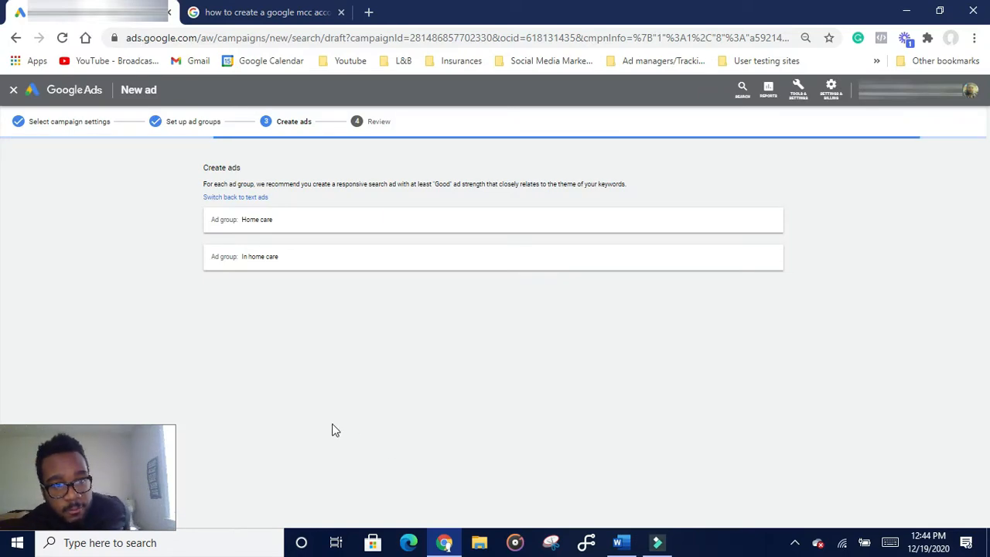
# - Skip creating responsive search ads and publish the campaign despite its missing ads and keywords
pyautogui.scroll(-1, 361, 415)
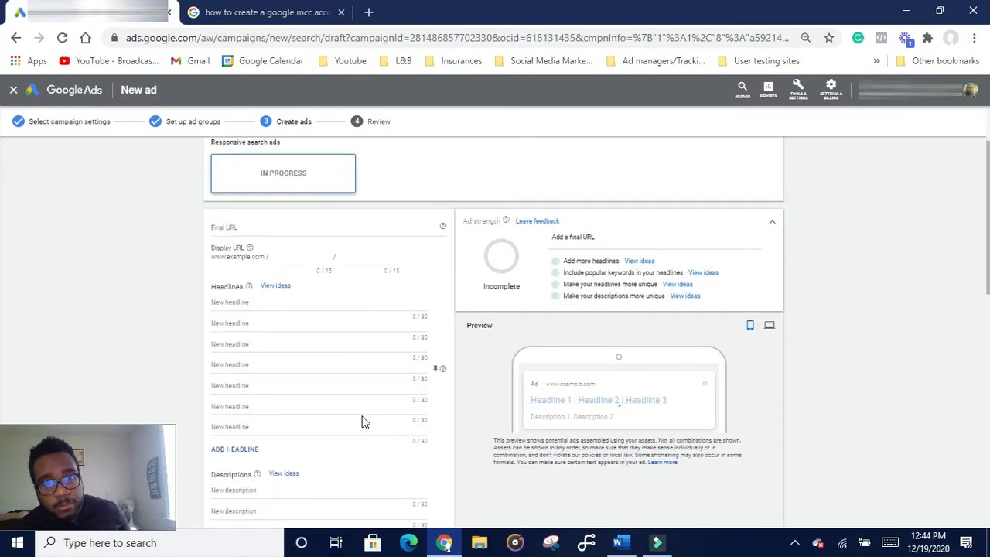
pyautogui.scroll(-1, 408, 446)
pyautogui.scroll(2, 413, 436)
pyautogui.scroll(-3, 415, 442)
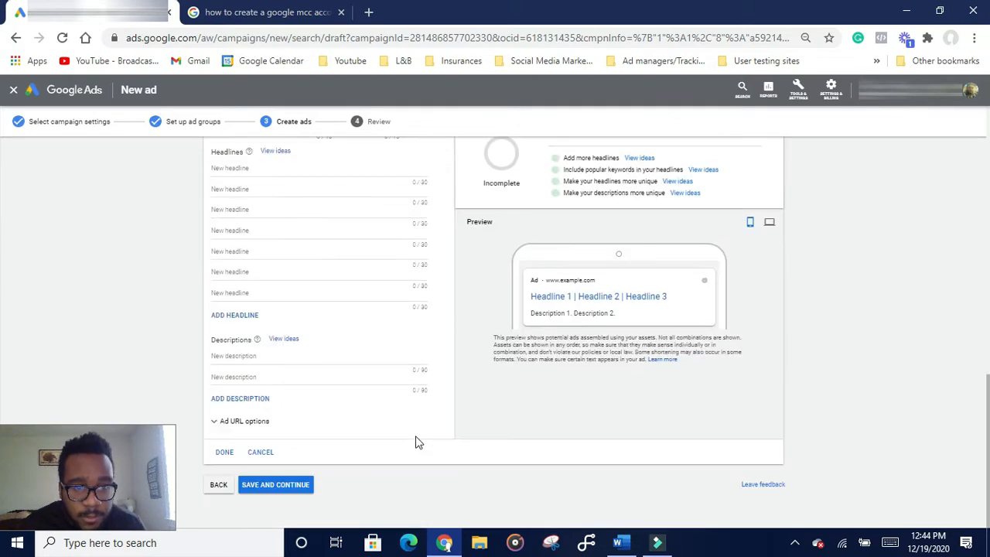
pyautogui.click(289, 484)
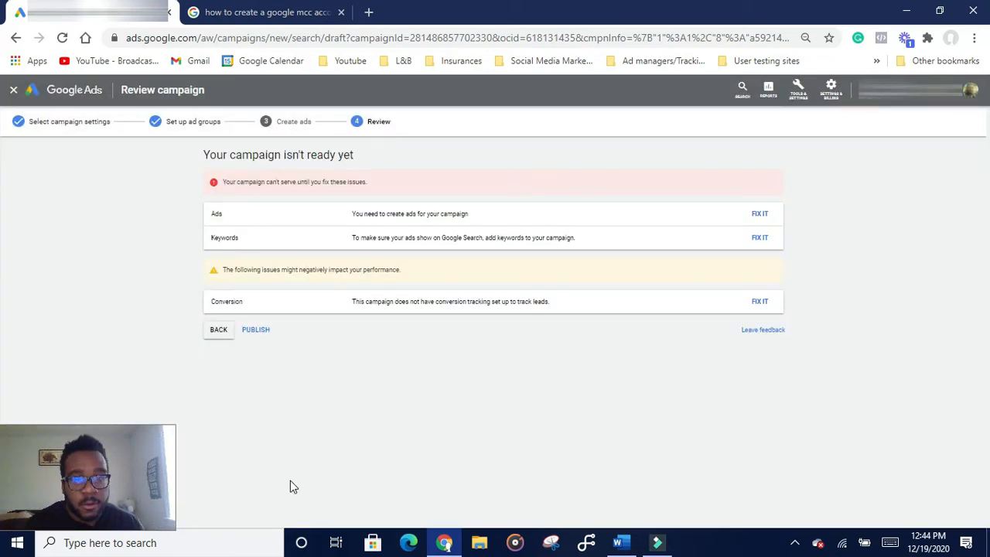
pyautogui.click(258, 329)
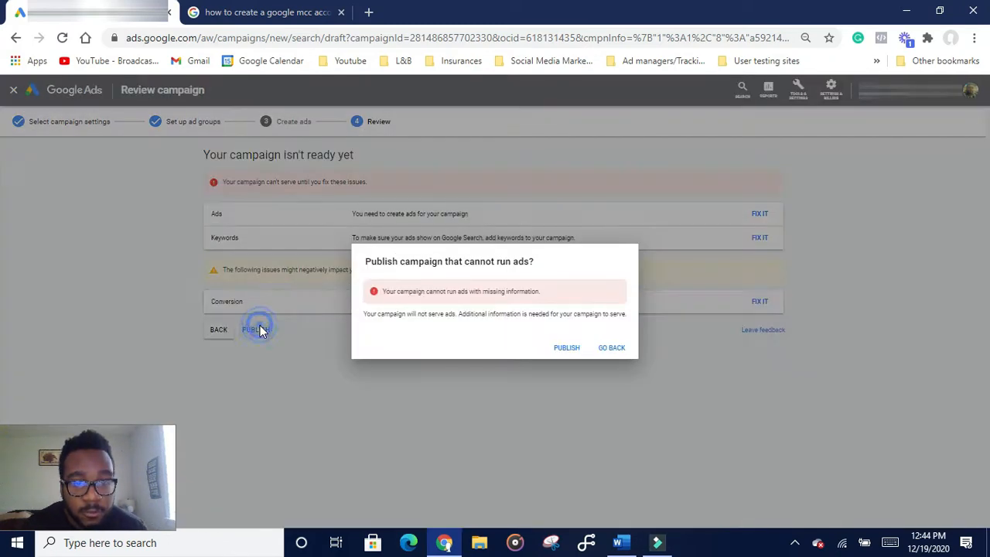
pyautogui.click(575, 348)
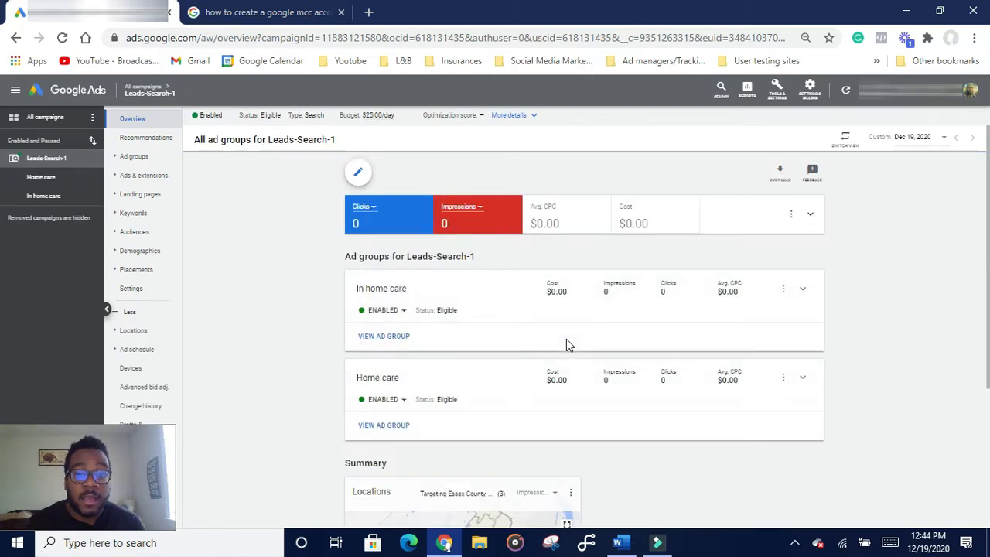
# - Set the Leads-Search-1 campaign's status to Paused
pyautogui.click(223, 116)
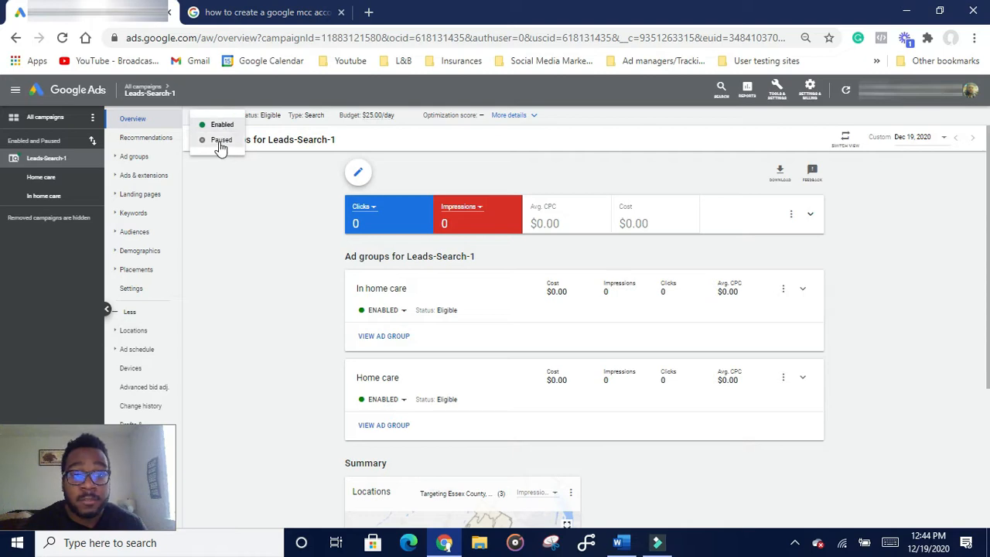
pyautogui.click(220, 144)
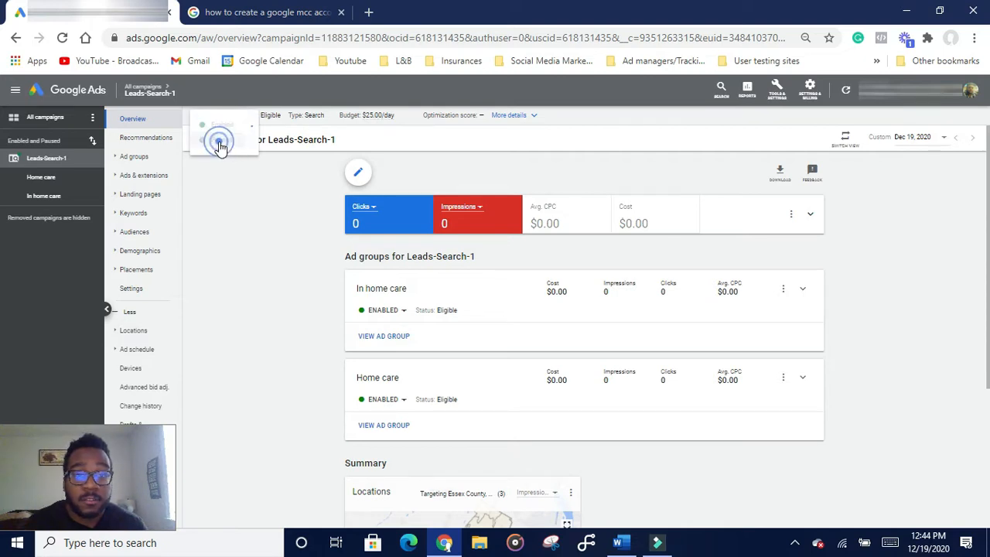
pyautogui.click(242, 230)
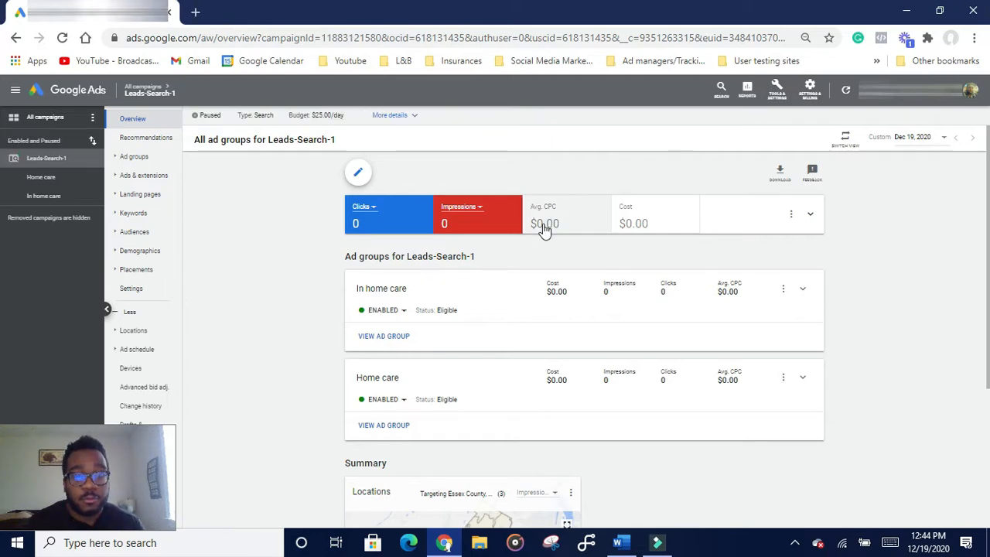
# - Start discovering new keywords in Keyword Planner with the search term "in home care near me"
pyautogui.click(778, 94)
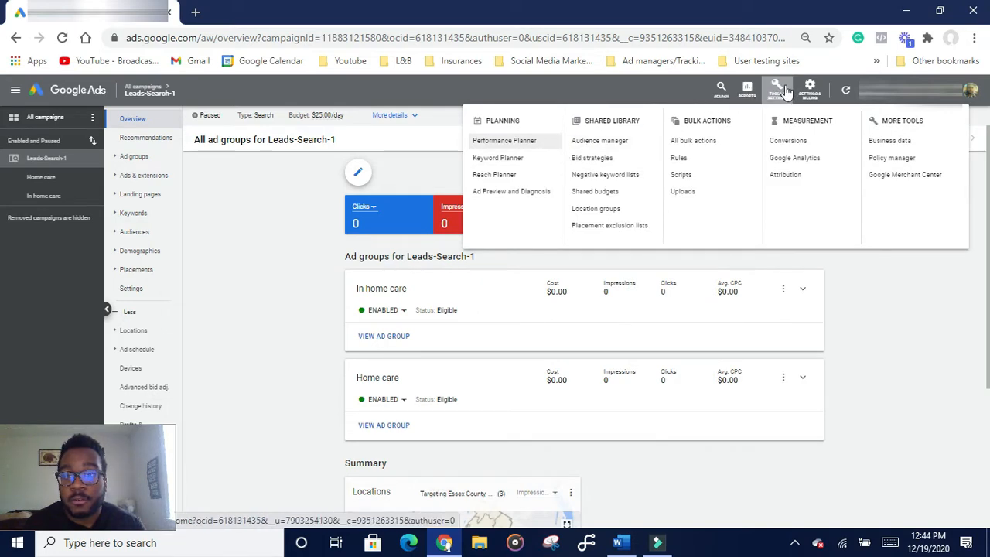
pyautogui.click(519, 159)
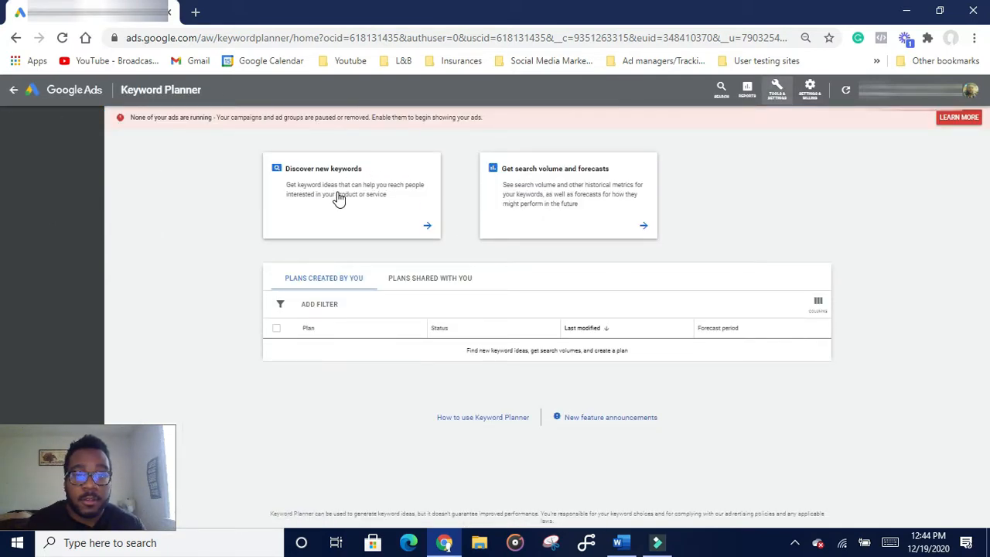
pyautogui.click(338, 198)
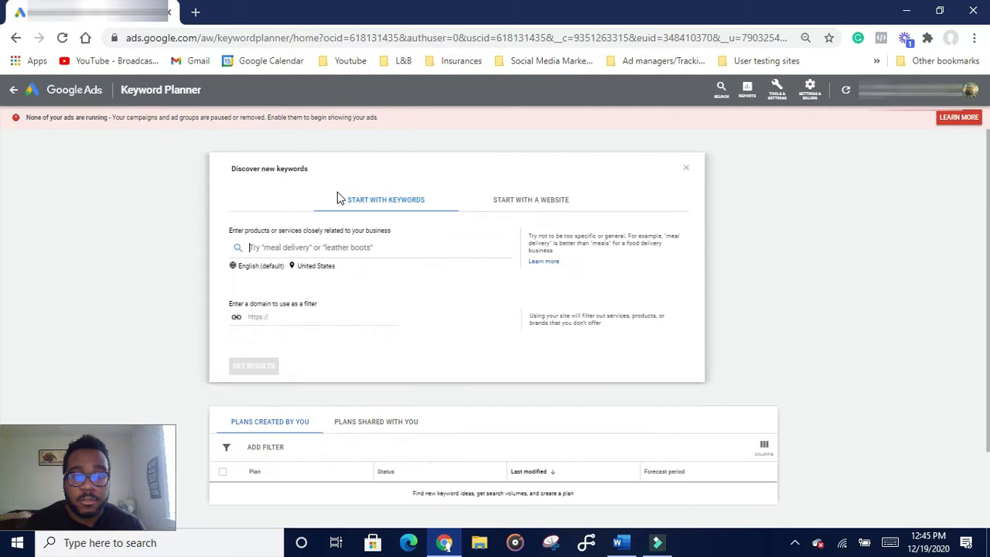
pyautogui.click(360, 247)
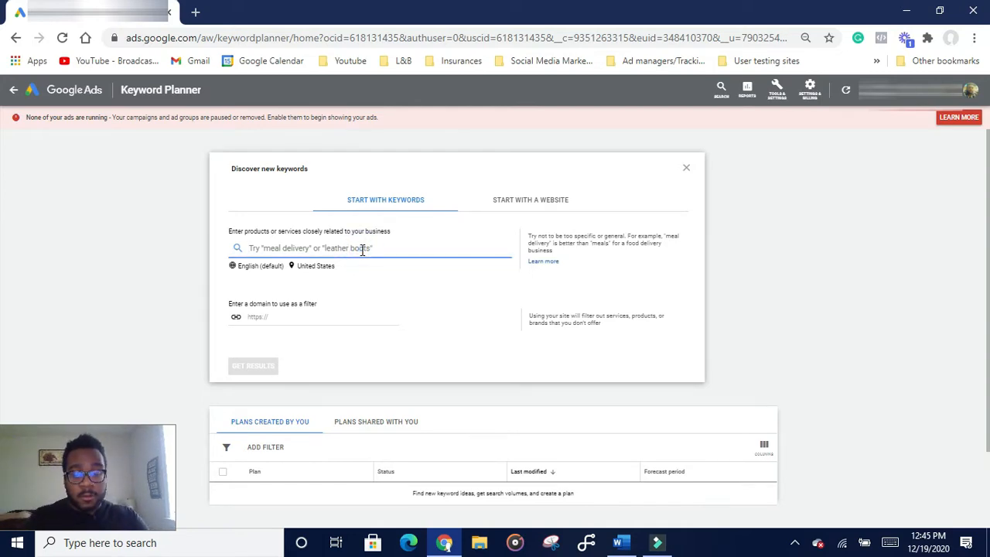
pyautogui.write('in home care ')
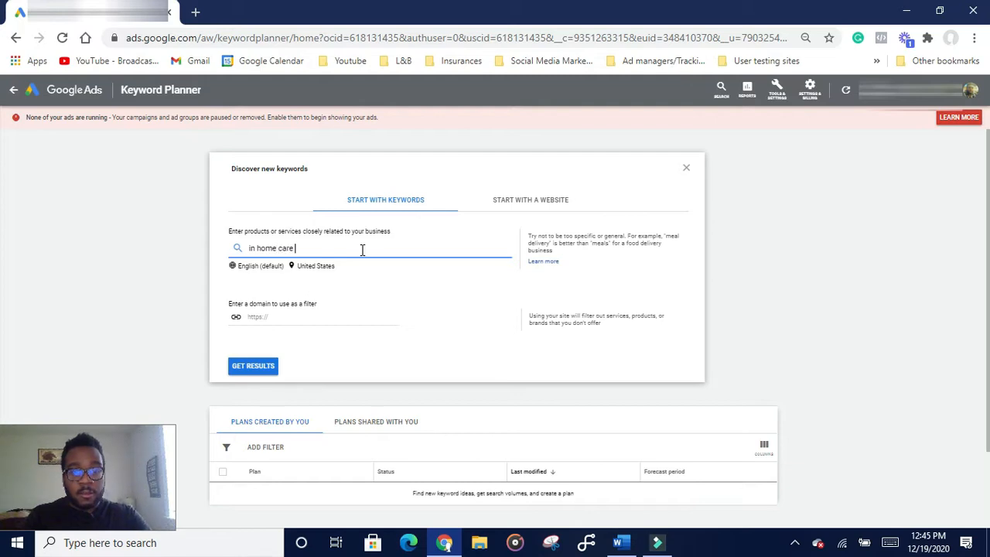
pyautogui.write('near me')
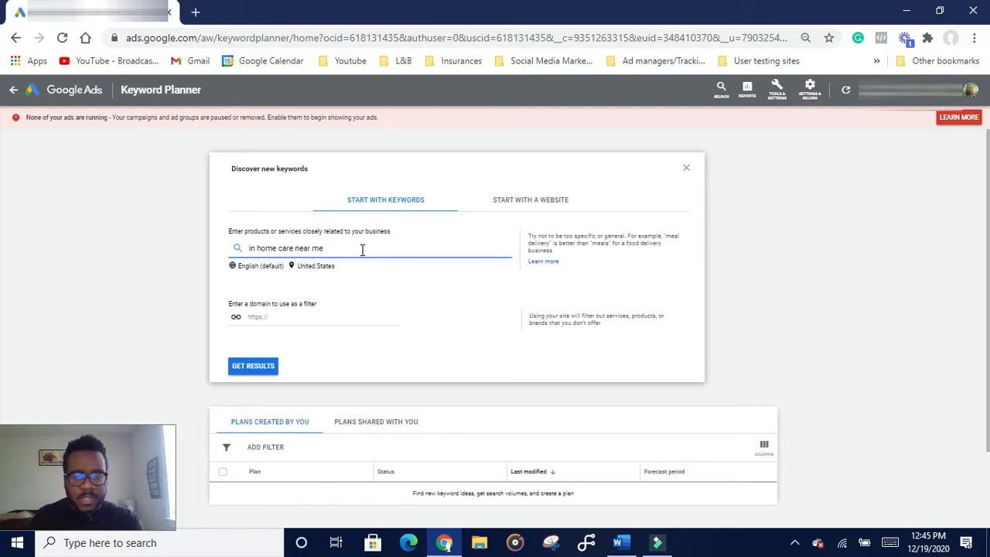
# - Replace the United States target location with the state of New Jersey and get the keyword results
pyautogui.click(323, 267)
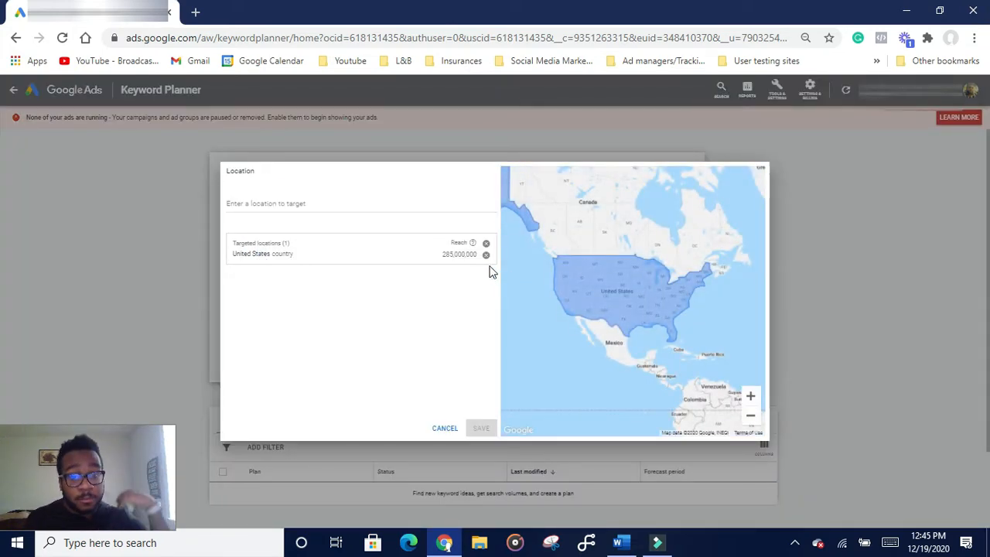
pyautogui.click(360, 199)
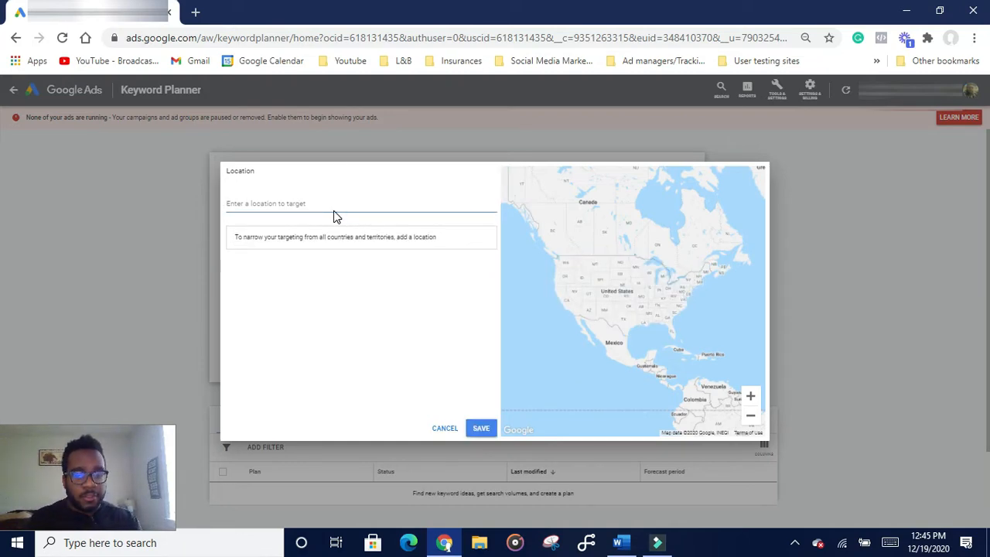
pyautogui.write('ne')
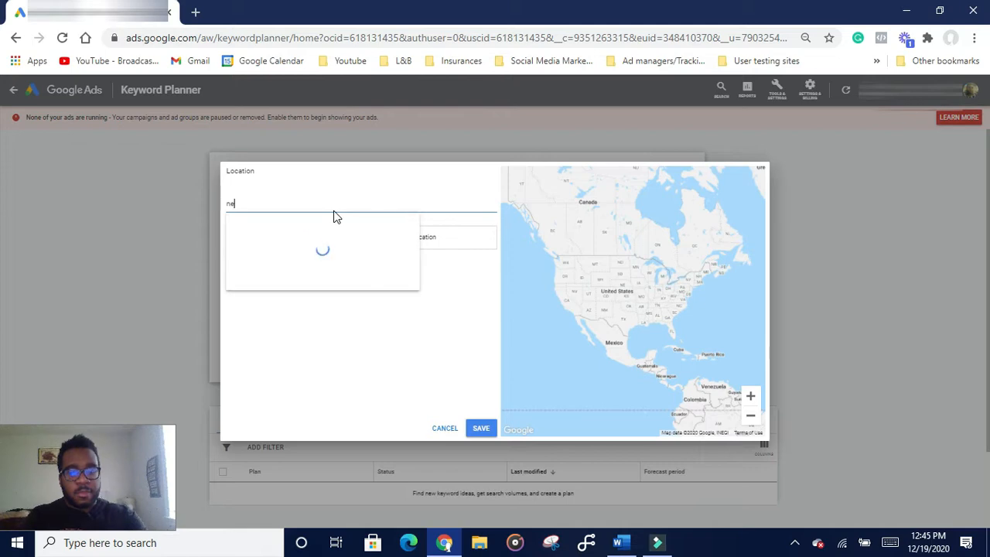
pyautogui.write('w j')
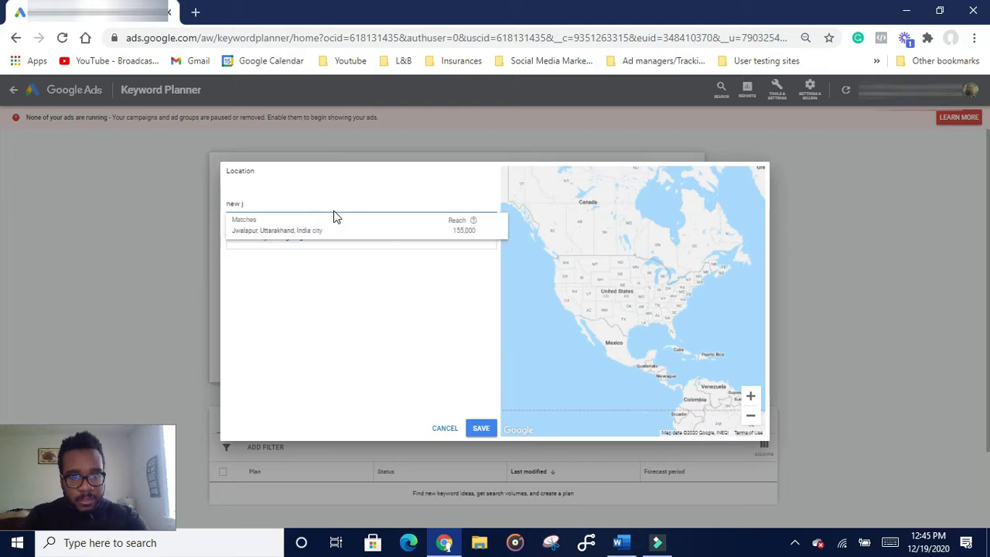
pyautogui.write('ersey')
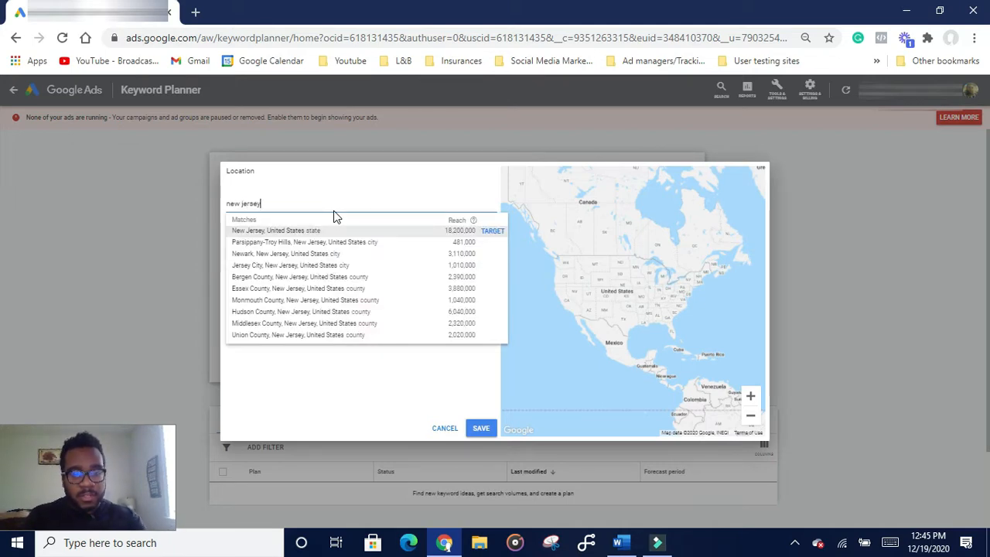
pyautogui.click(493, 232)
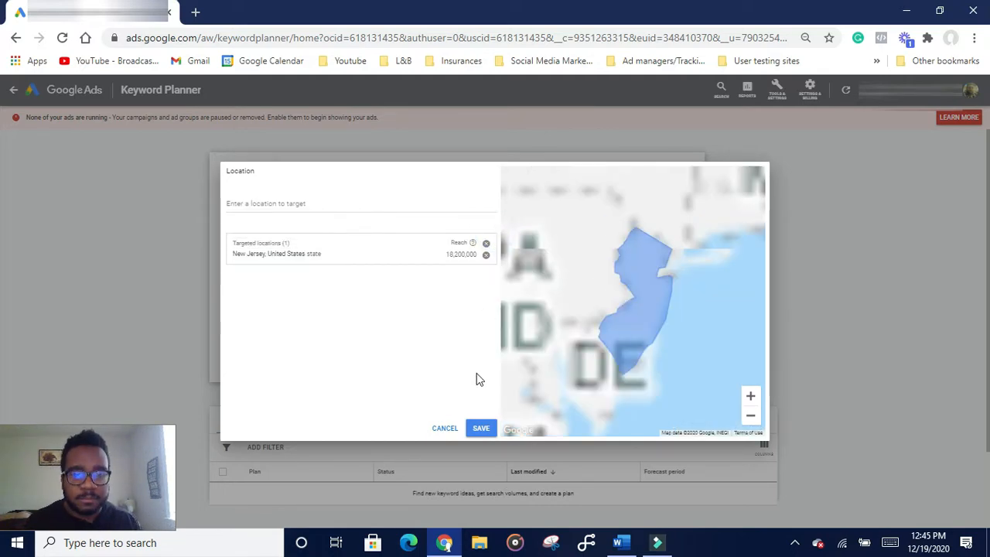
pyautogui.click(481, 430)
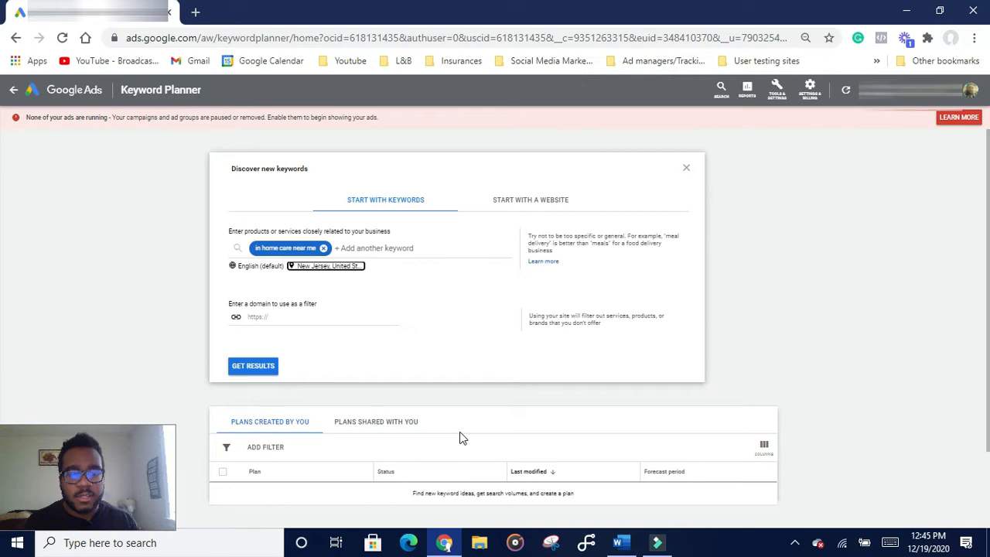
pyautogui.click(253, 371)
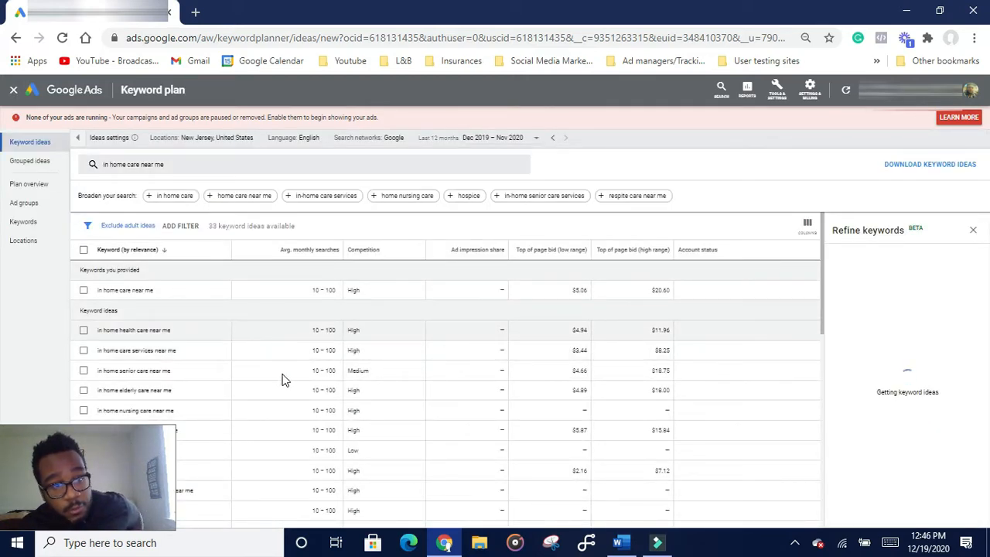
# - Sort the keyword ideas by average monthly searches and examine the low and high top-of-page bid columns
pyautogui.scroll(-1, 280, 371)
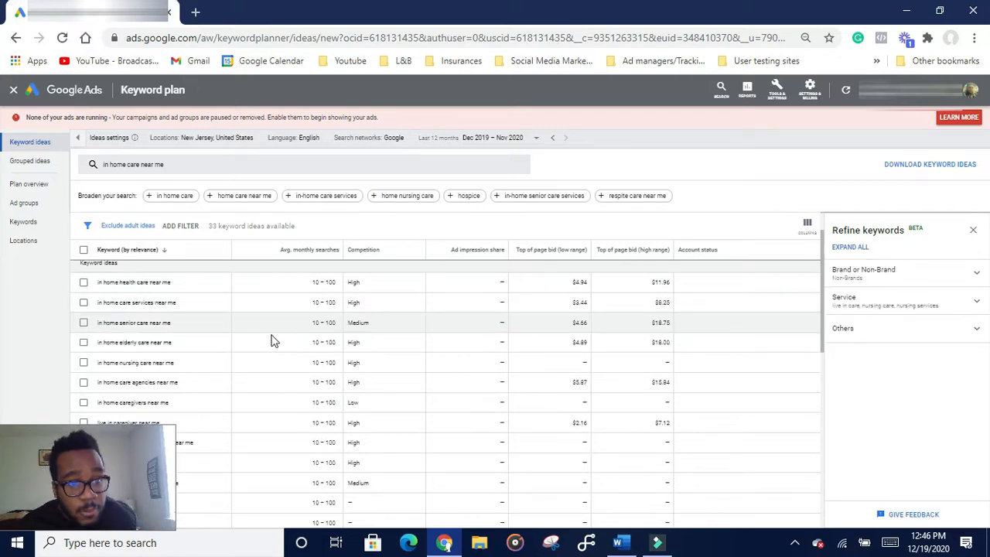
pyautogui.scroll(1, 219, 283)
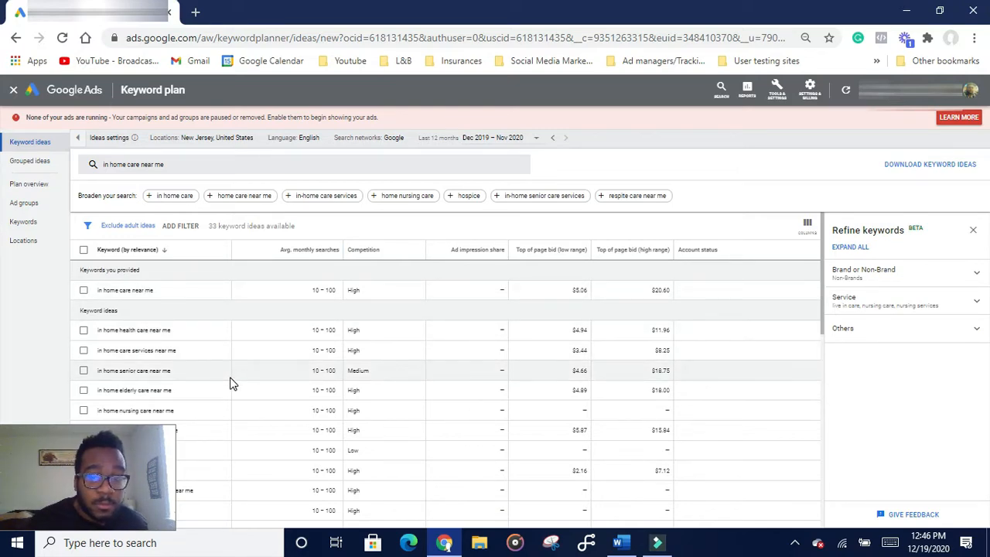
pyautogui.scroll(-1, 230, 380)
pyautogui.scroll(1, 232, 382)
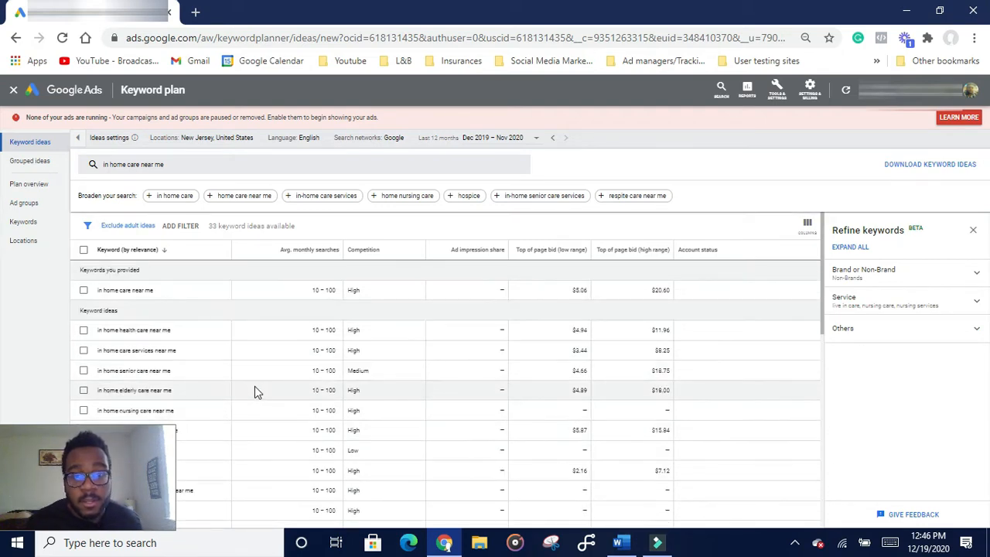
pyautogui.click(321, 255)
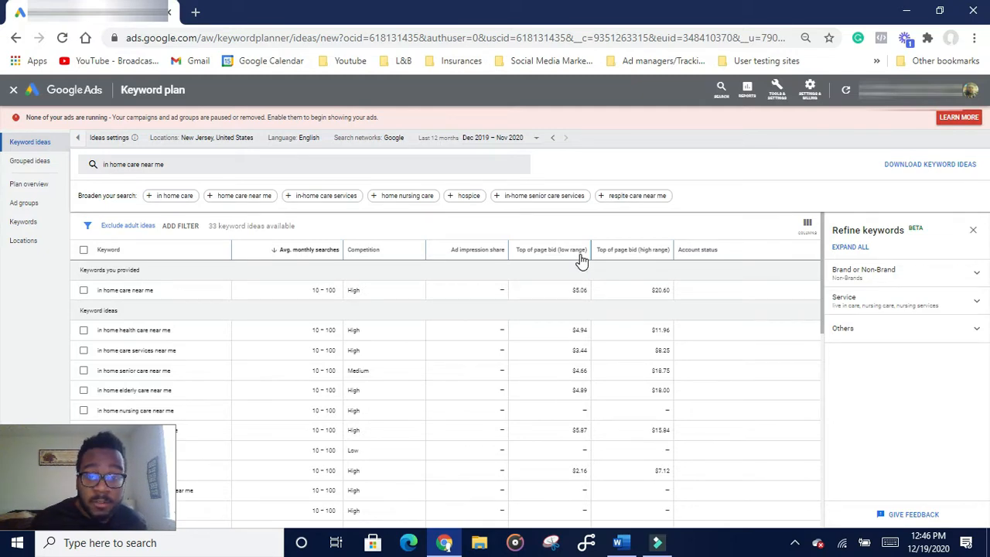
pyautogui.moveTo(659, 258)
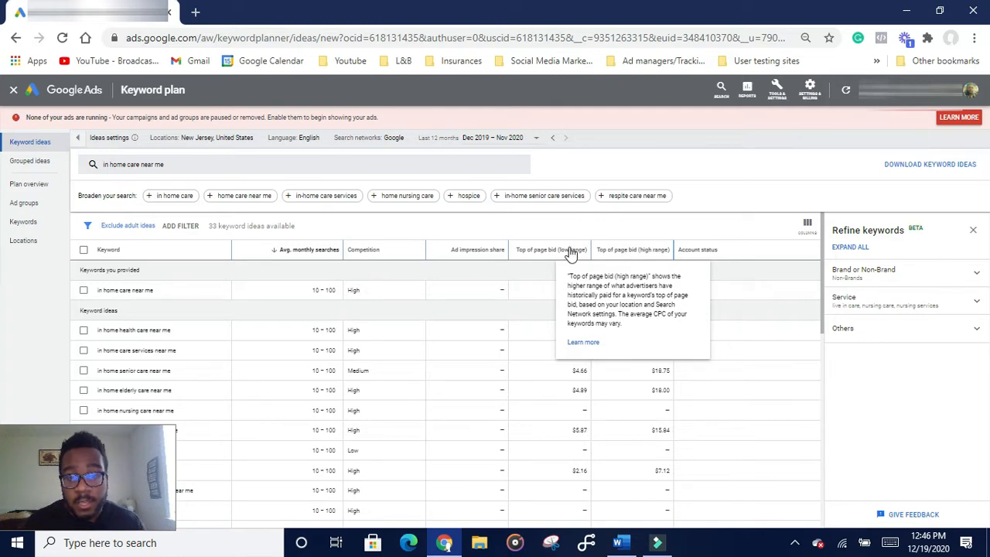
pyautogui.moveTo(547, 257)
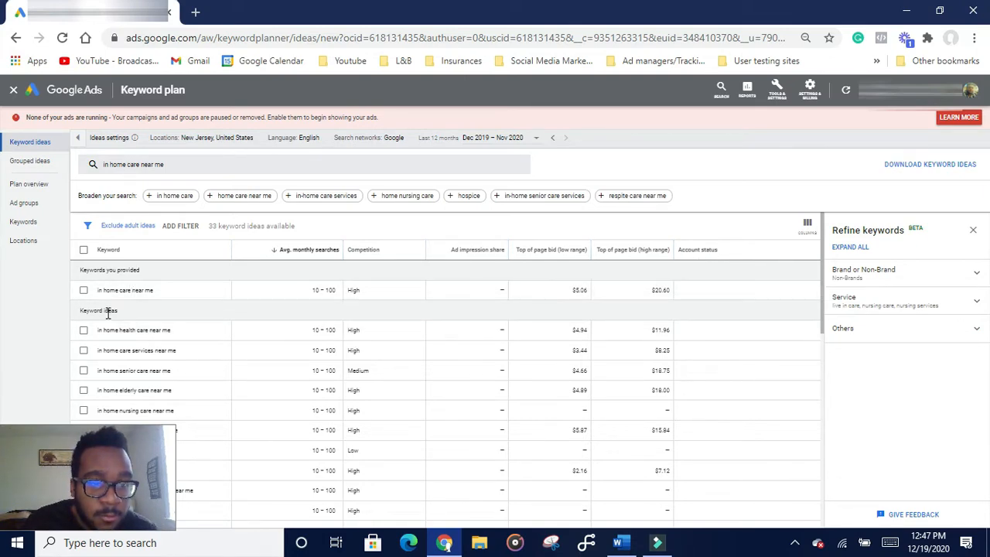
# - Select "in home care near me", "in home health care near me" and "in home care services near me" for Leads-Search-1's In home care ad group
pyautogui.click(84, 291)
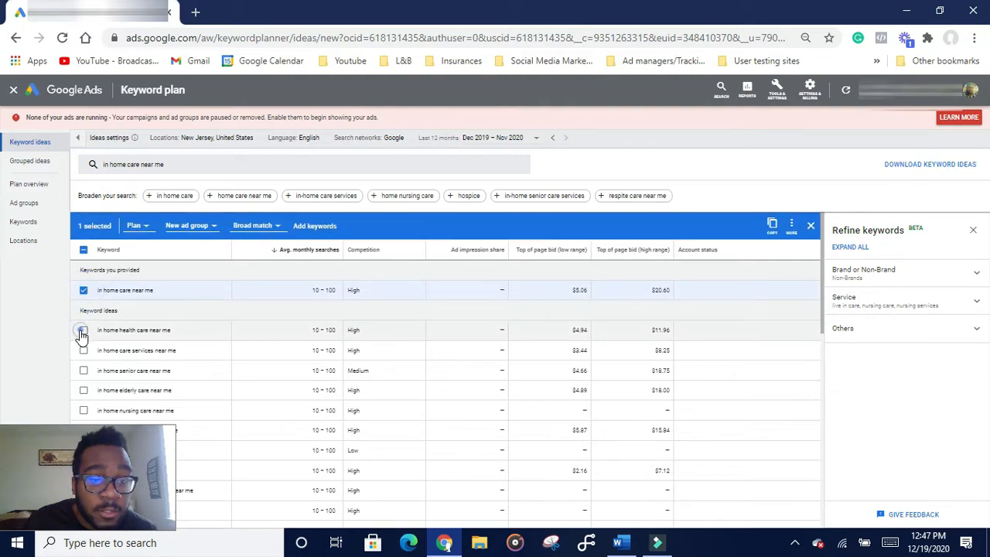
pyautogui.click(83, 330)
pyautogui.click(83, 350)
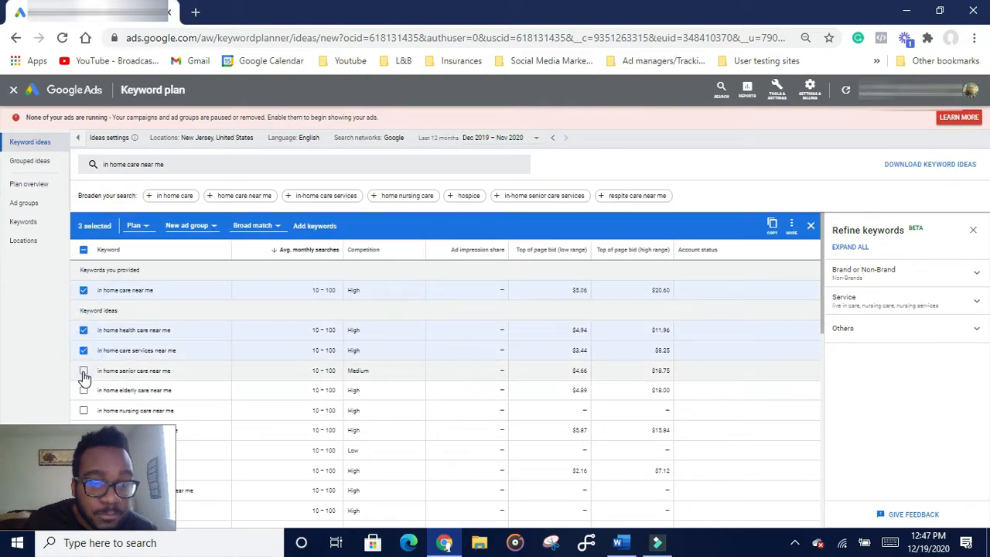
pyautogui.click(141, 226)
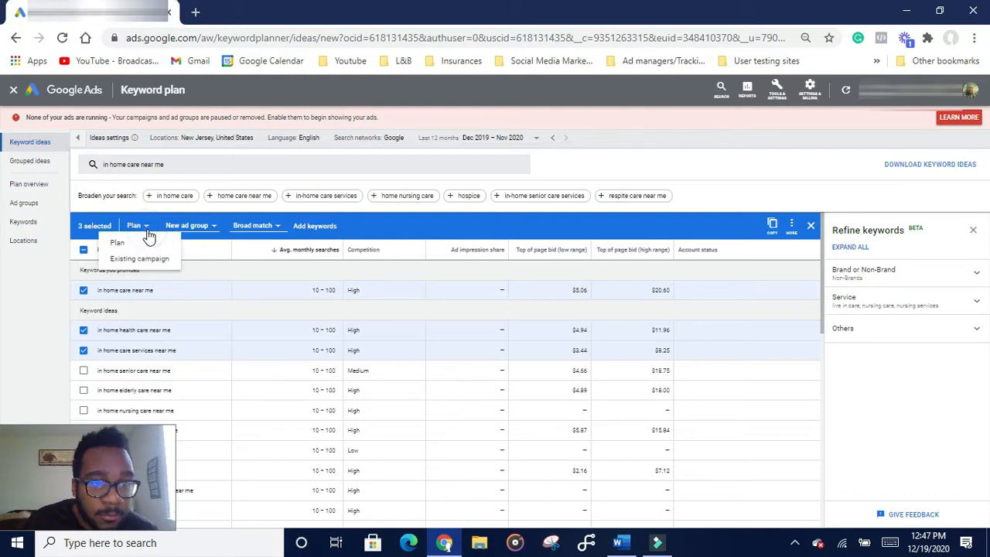
pyautogui.click(133, 259)
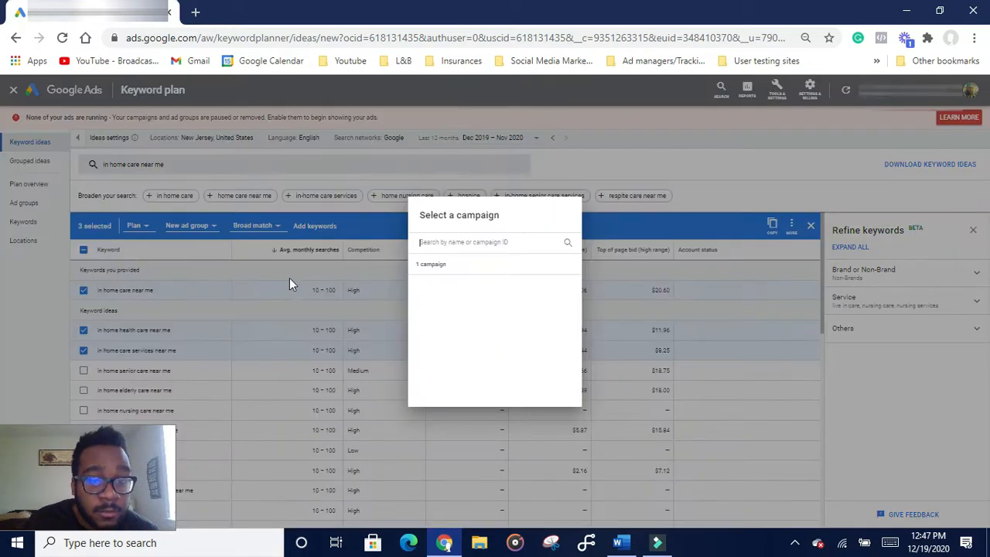
pyautogui.click(452, 286)
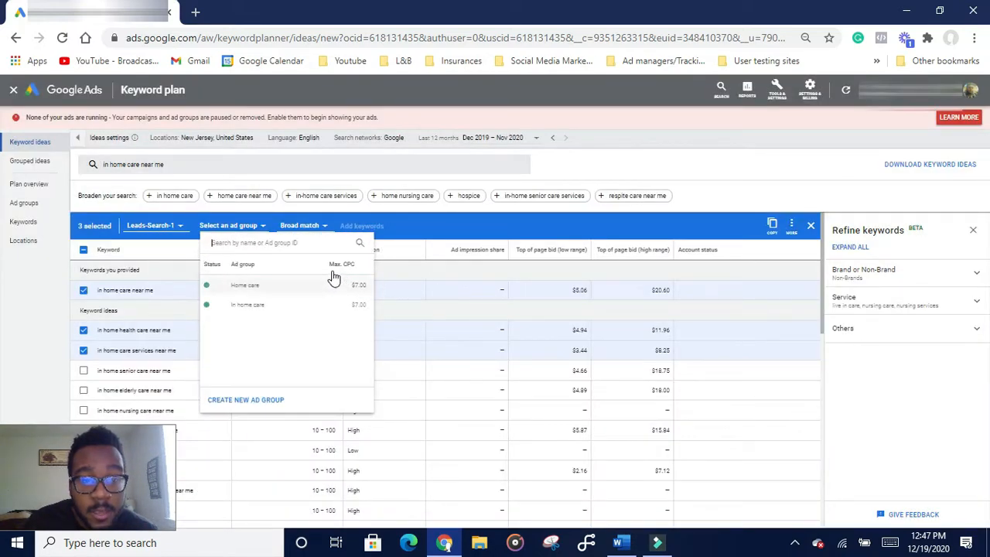
pyautogui.click(263, 309)
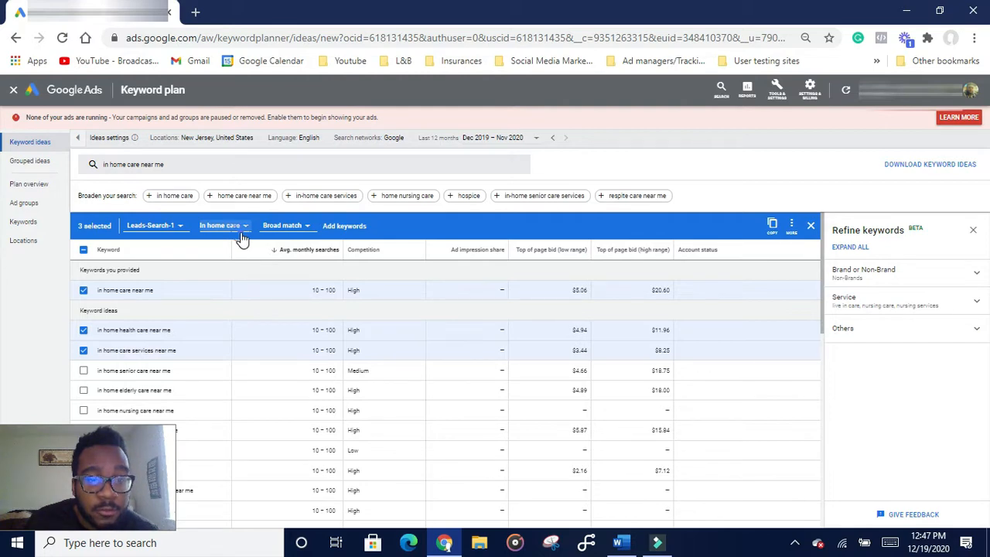
pyautogui.click(239, 232)
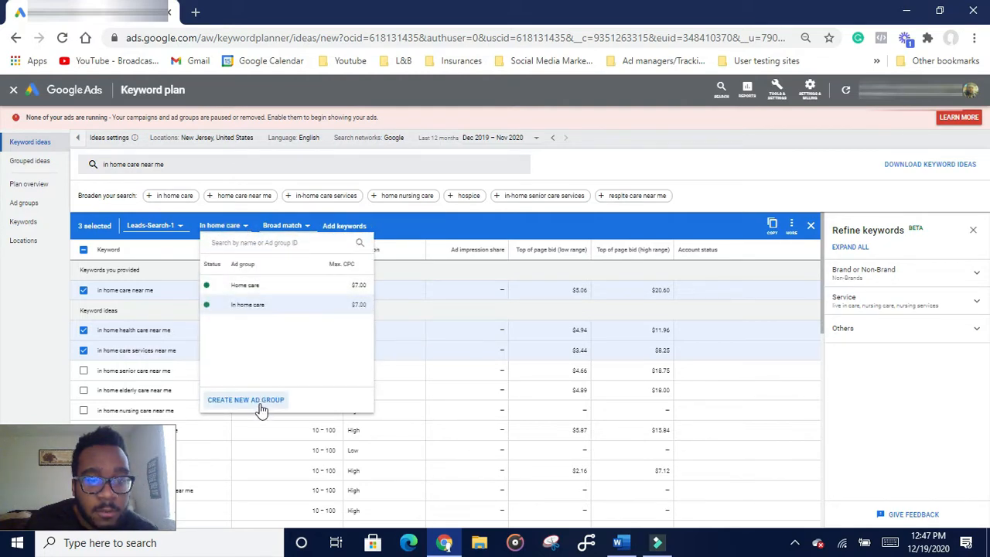
pyautogui.click(228, 226)
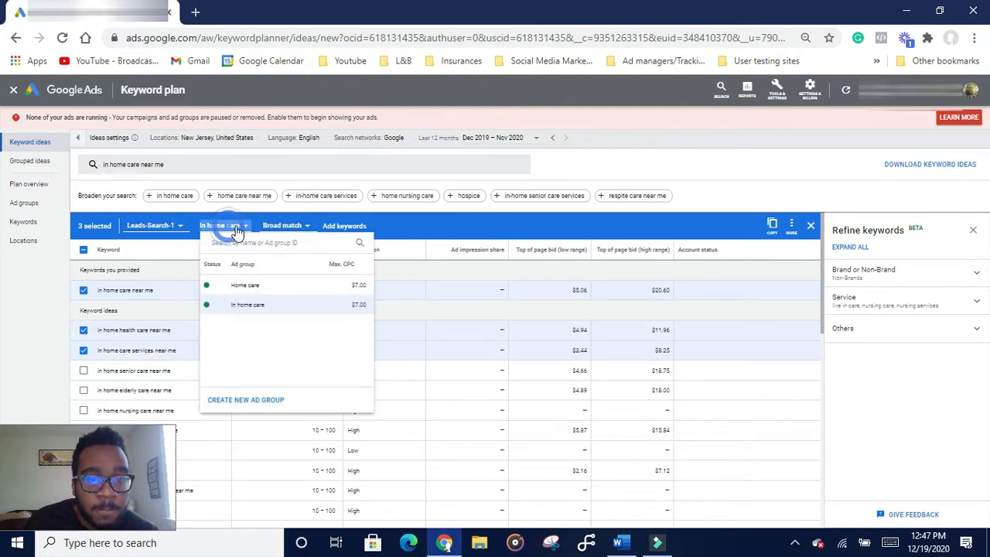
# - Set the match type to Phrase match and add the selected keywords to the ad group
pyautogui.click(292, 226)
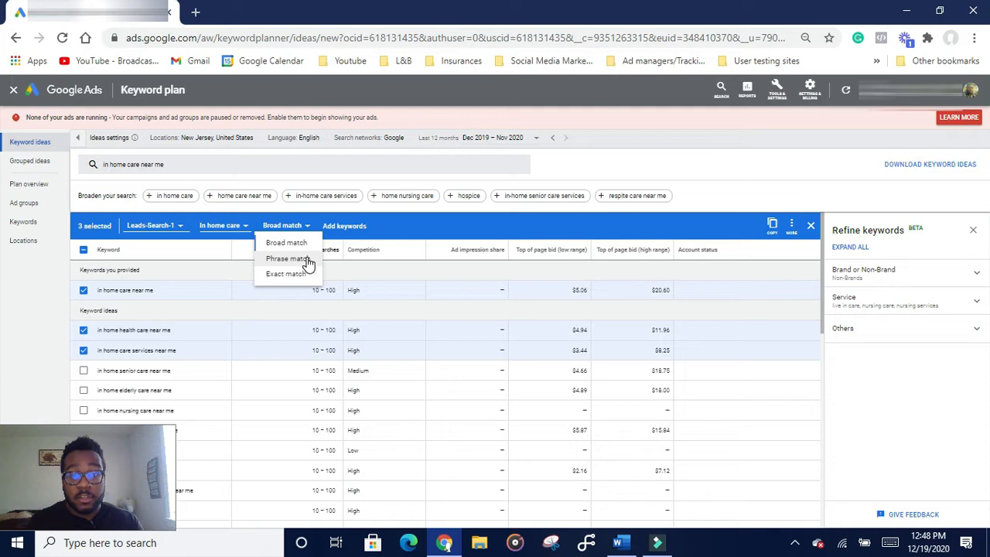
pyautogui.click(307, 264)
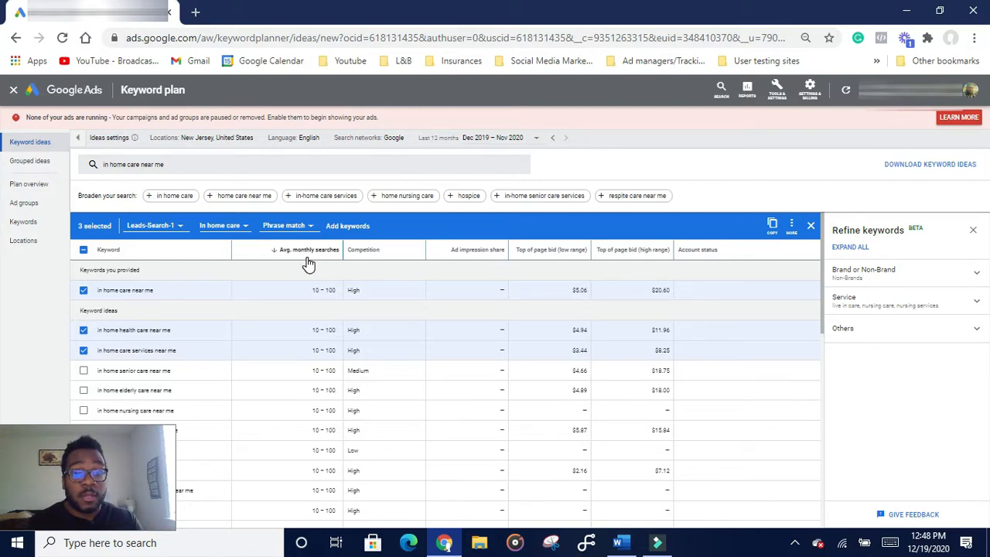
pyautogui.click(340, 225)
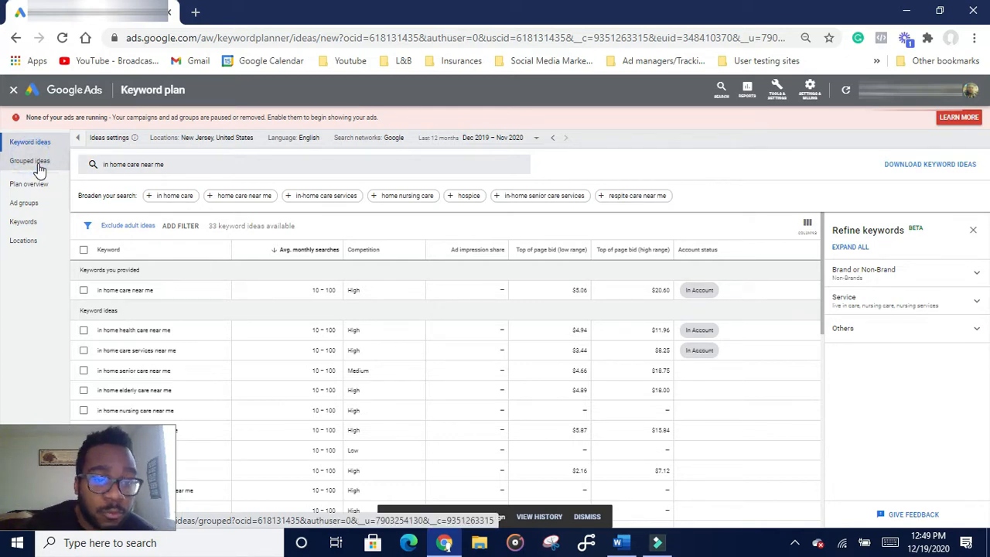
# - View the grouped keyword ideas, dismiss the notification, and expand the Health Near group to examine its keywords
pyautogui.click(39, 166)
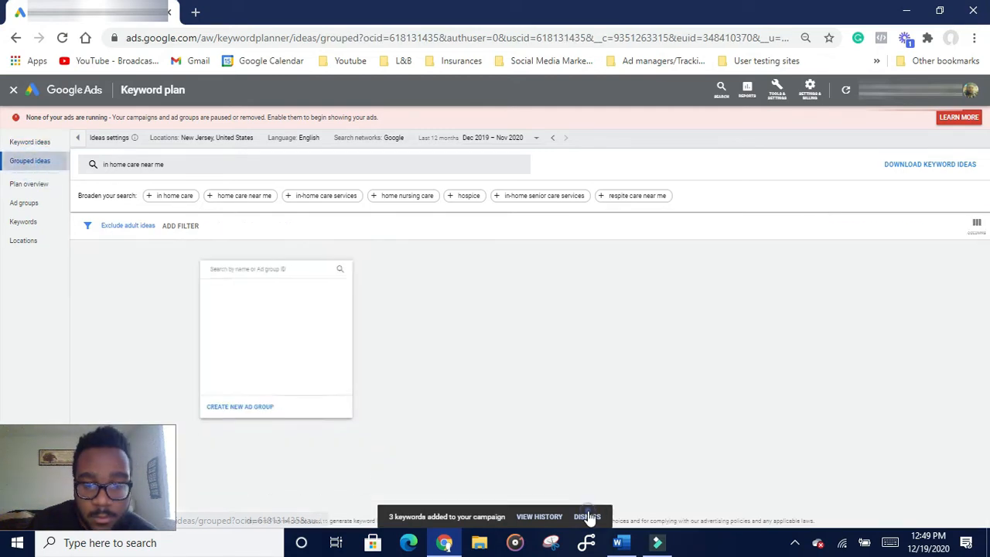
pyautogui.click(587, 517)
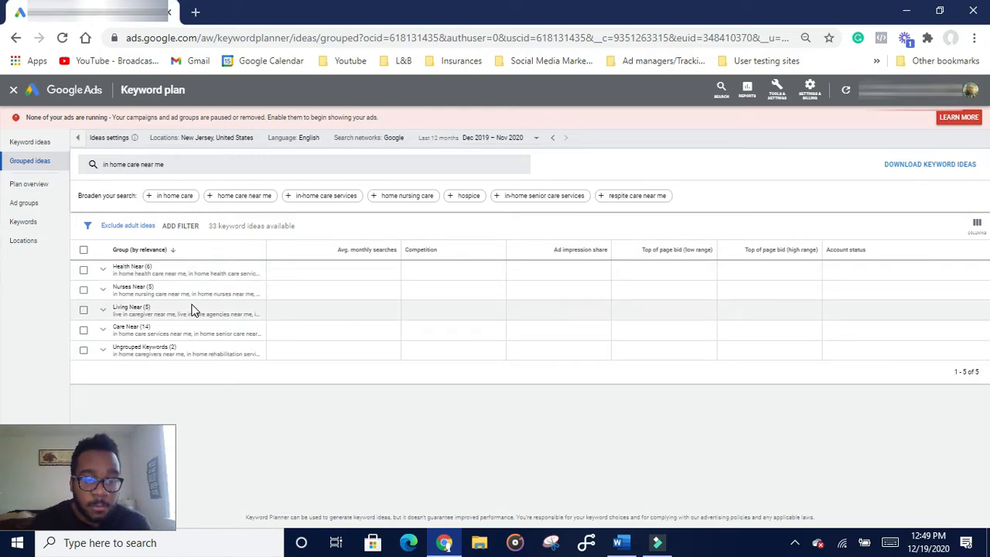
pyautogui.click(101, 271)
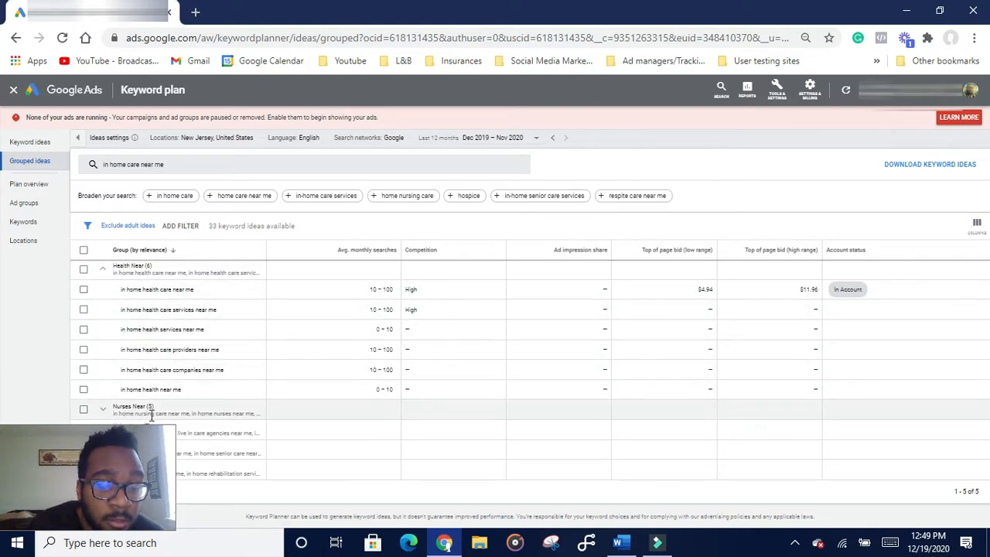
pyautogui.moveTo(122, 504); pyautogui.dragTo(888, 482)
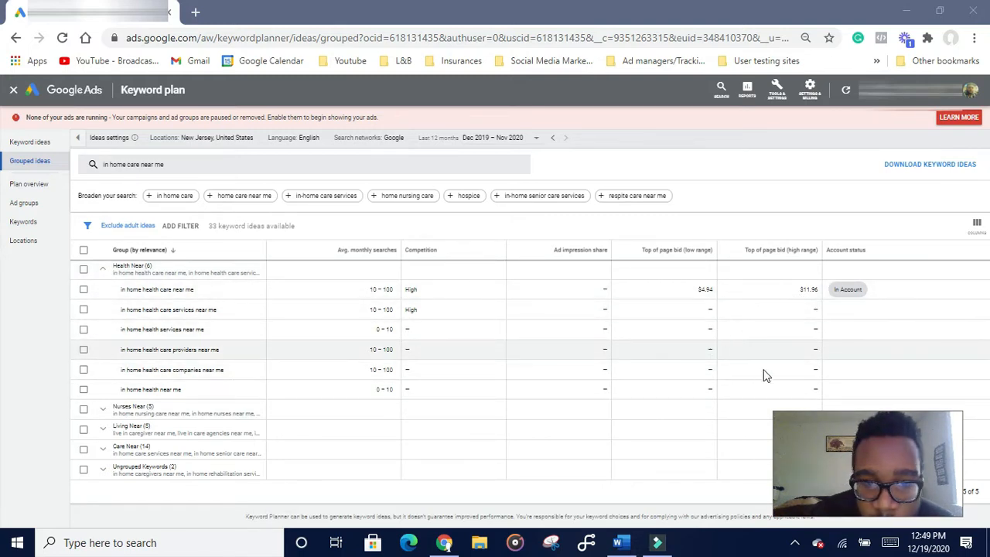
# - Select all keywords in the Health Near group and expand the Living Near group to examine its keywords
pyautogui.click(84, 269)
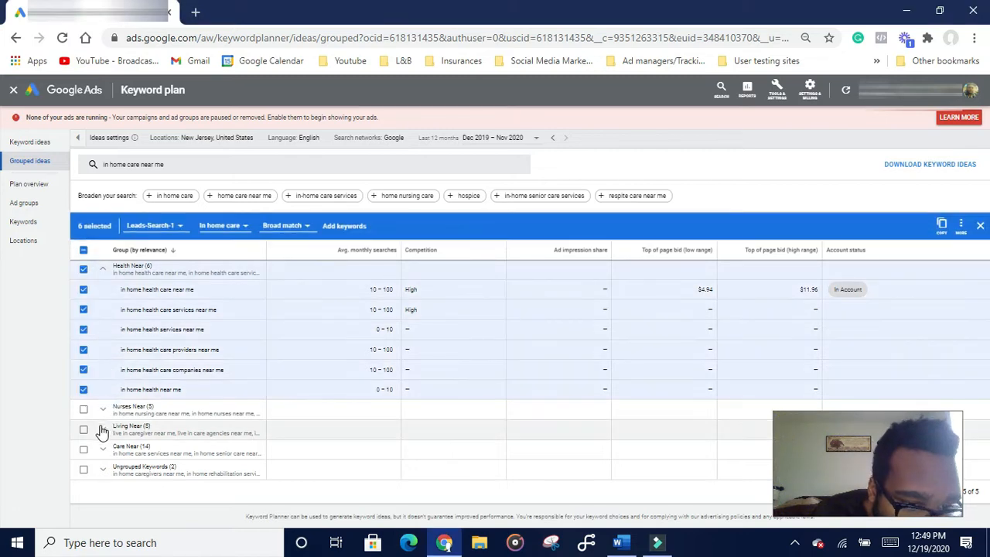
pyautogui.click(103, 429)
pyautogui.scroll(-2, 119, 432)
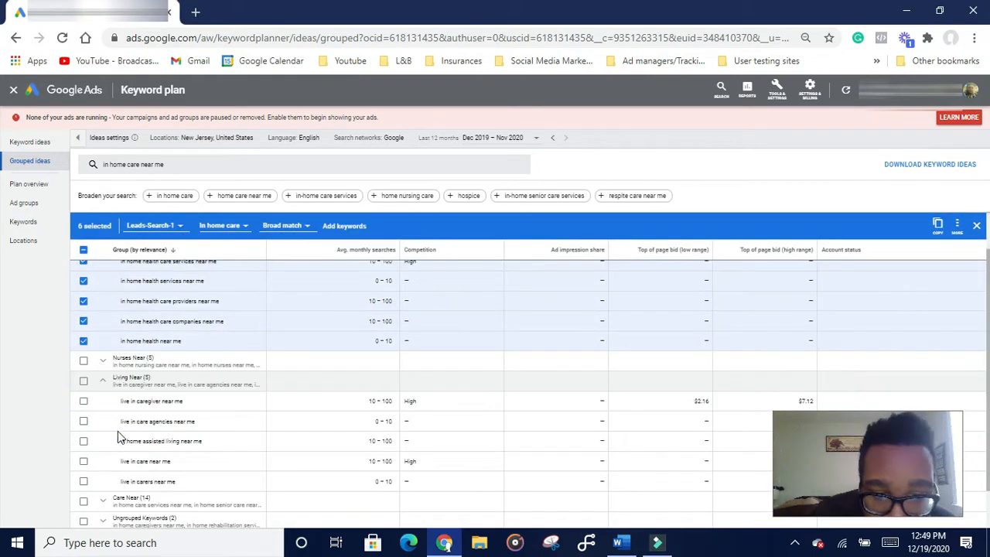
pyautogui.scroll(2, 100, 434)
pyautogui.click(84, 430)
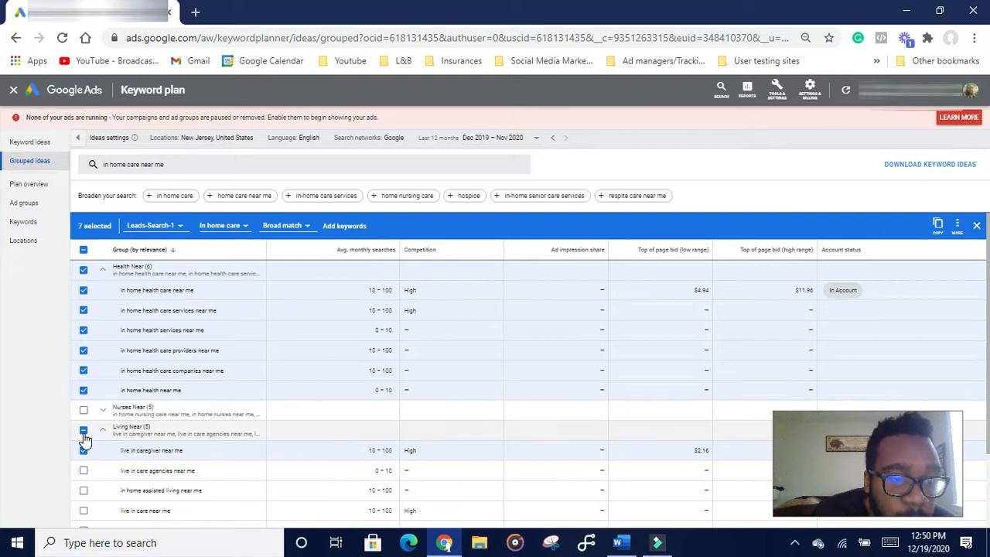
pyautogui.click(84, 431)
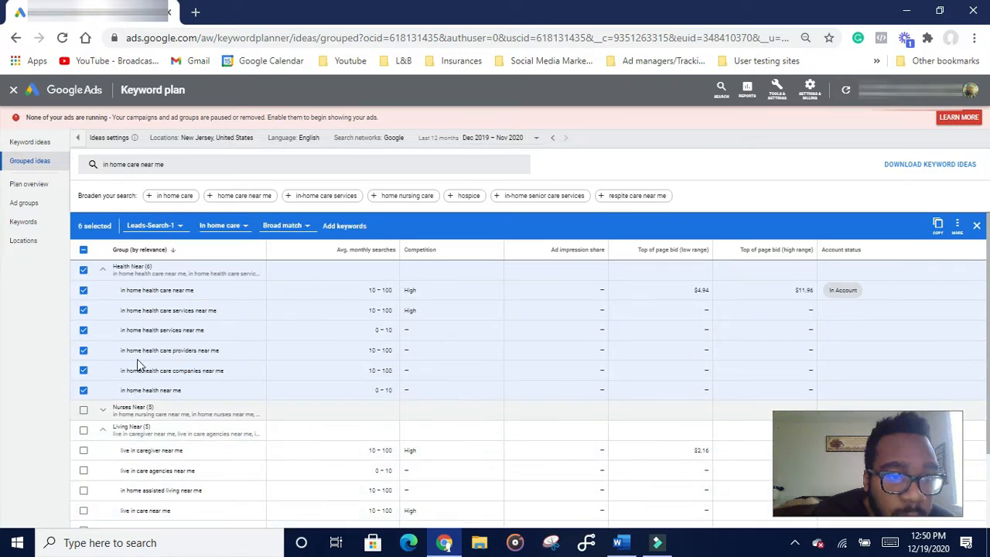
# - Define a new ad group named "In Home Health New Me" with a maximum CPC of $7.50 for the selected keywords
pyautogui.click(244, 231)
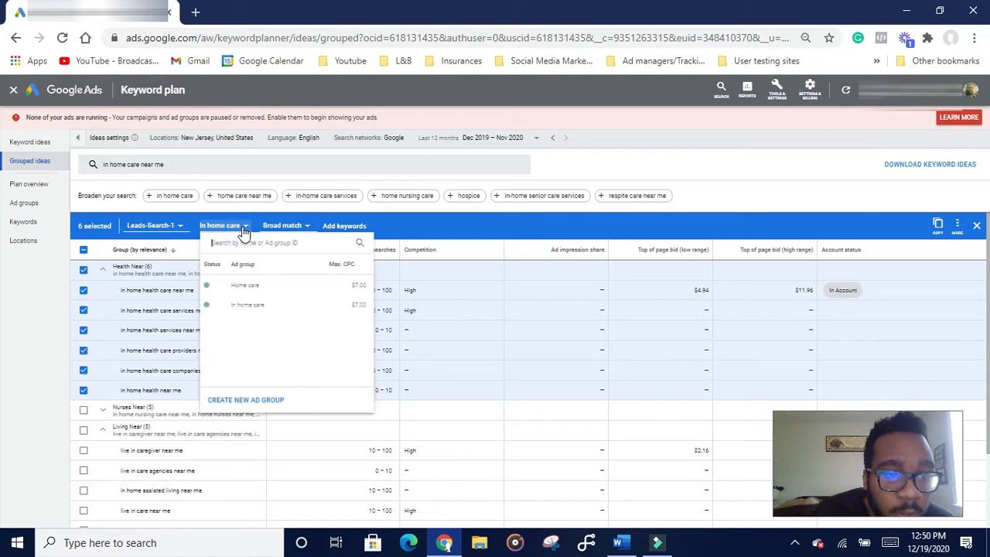
pyautogui.click(254, 399)
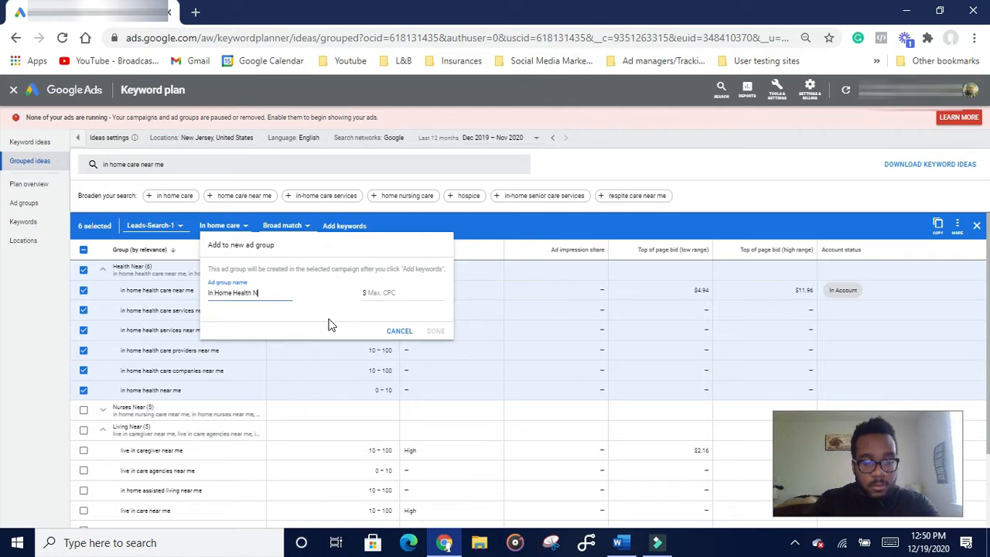
pyautogui.write('In Home Health New Me')
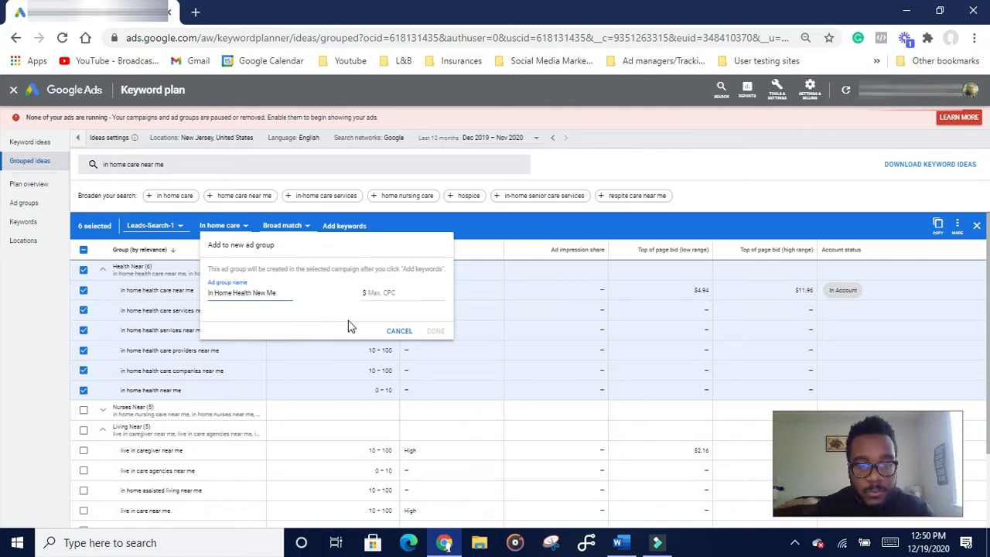
pyautogui.click(379, 293)
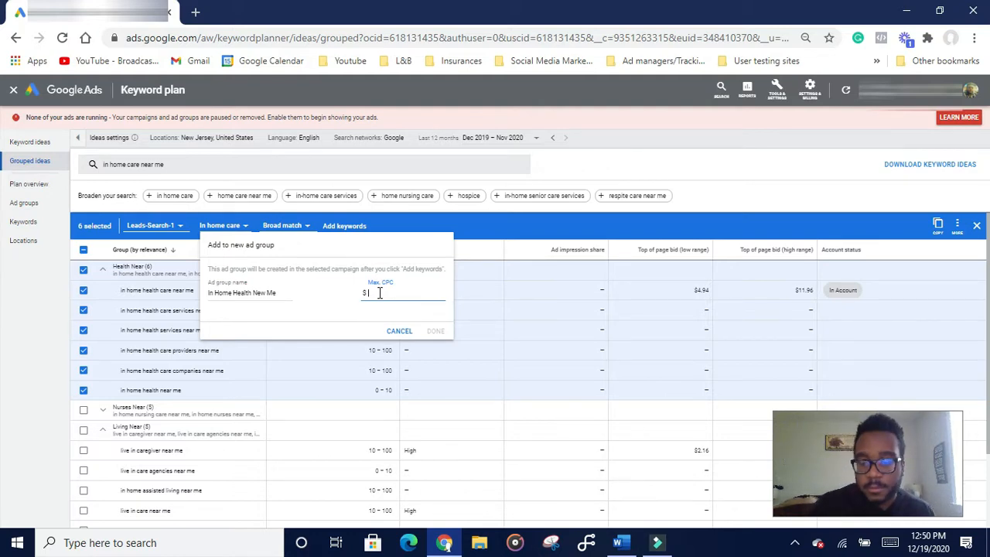
pyautogui.write('7.50')
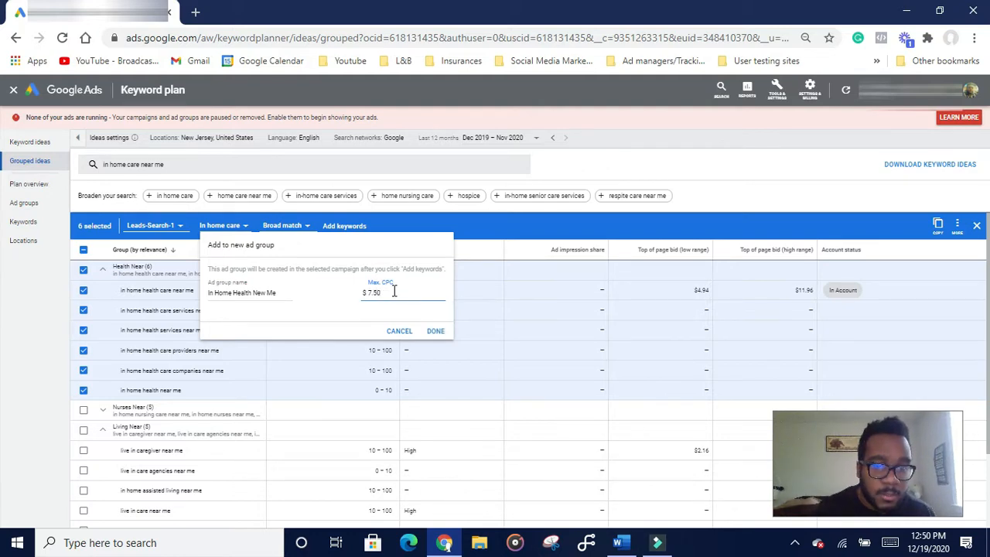
pyautogui.click(439, 331)
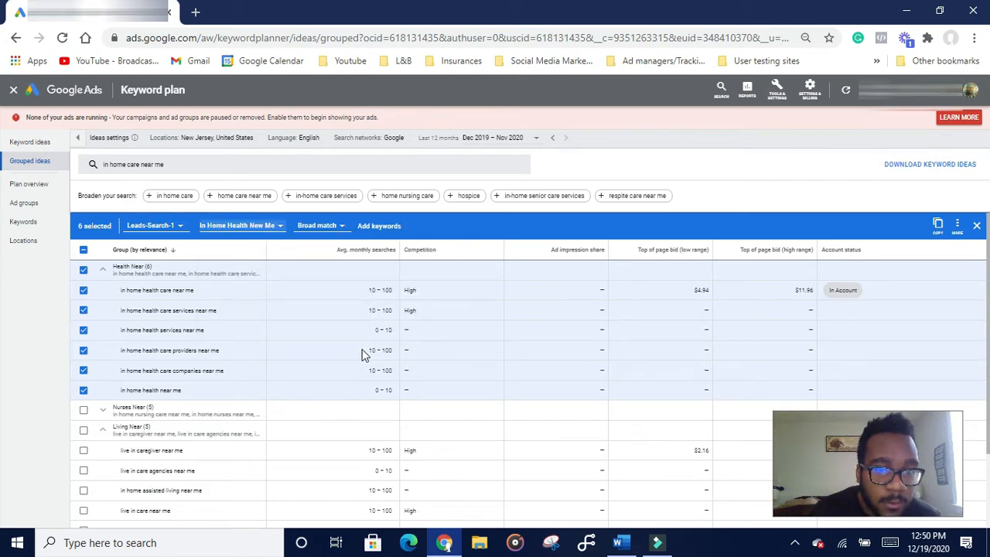
# - Set the match type to Phrase match and add the selected Health Near keywords to the new ad group
pyautogui.click(336, 226)
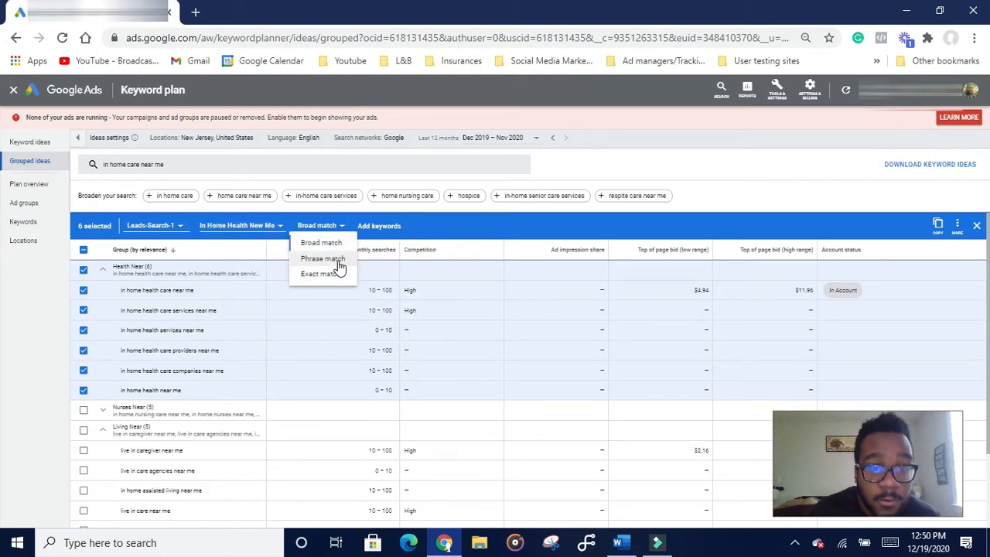
pyautogui.click(339, 258)
pyautogui.click(371, 227)
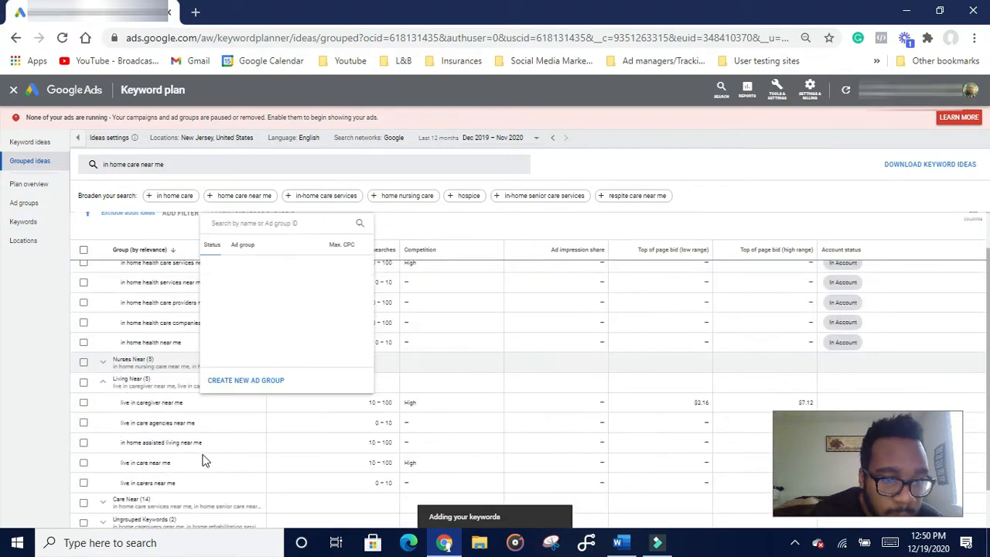
pyautogui.click(45, 389)
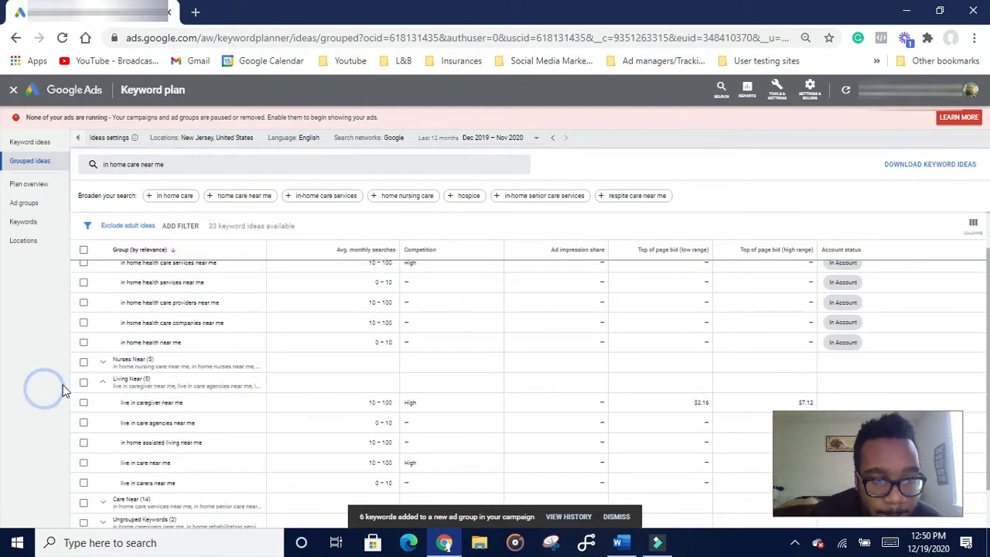
# - Select all Living Near keywords and define a new ad group "Live In Care giver near me" with a maximum CPC of $6
pyautogui.click(83, 382)
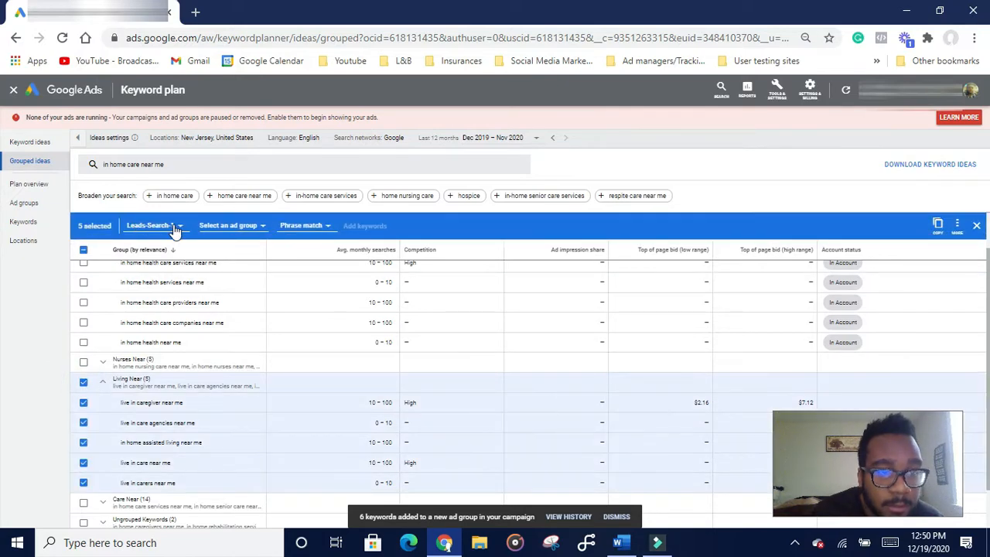
pyautogui.click(228, 225)
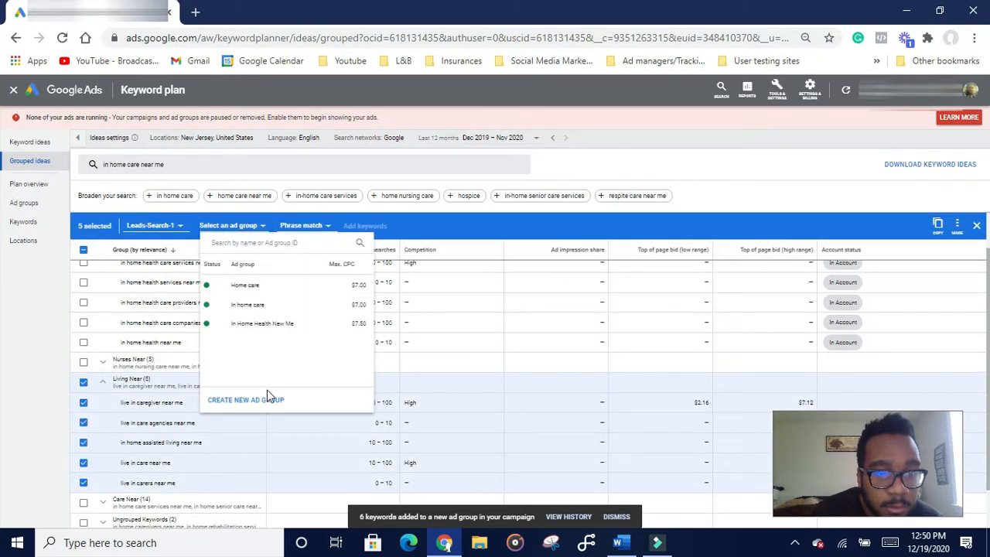
pyautogui.click(269, 404)
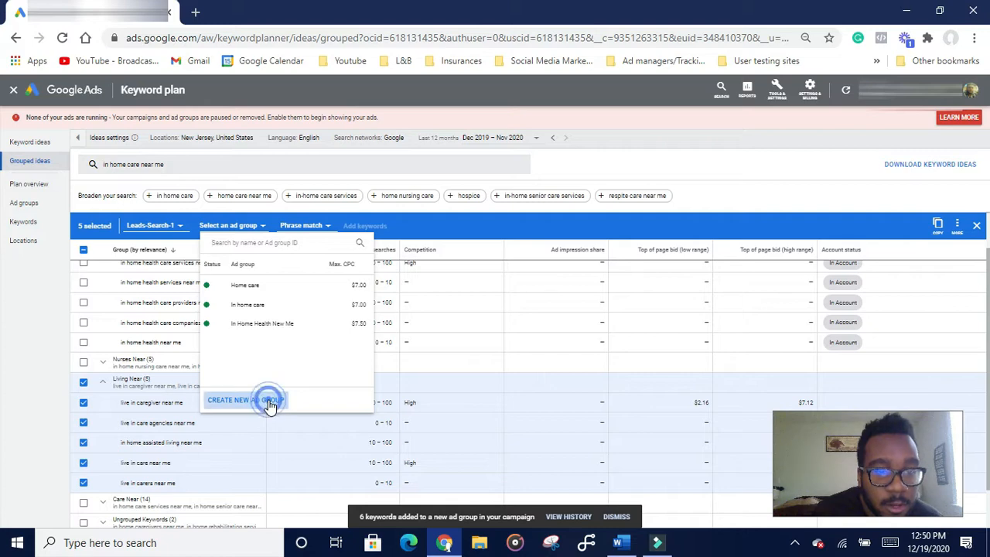
pyautogui.write('L')
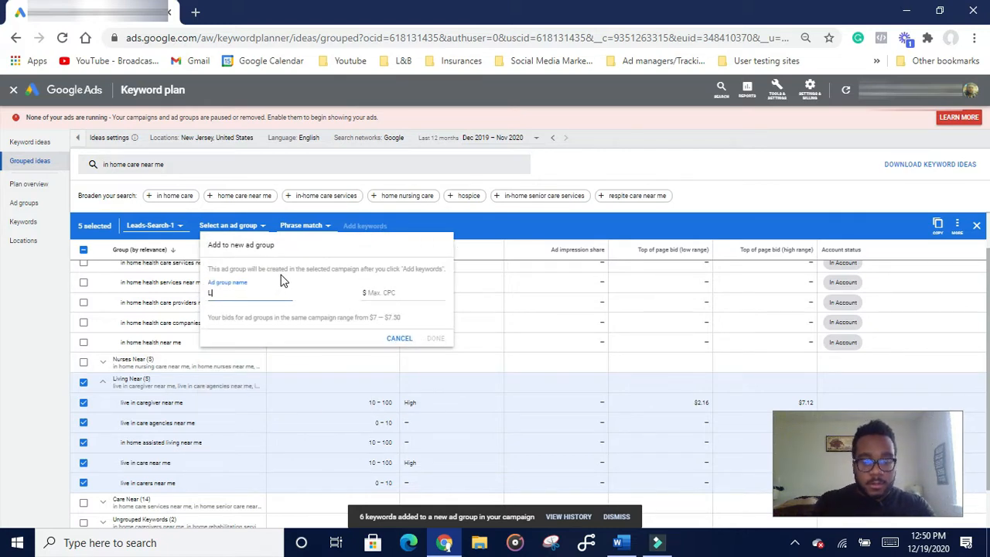
pyautogui.write('ive In Care giver near me')
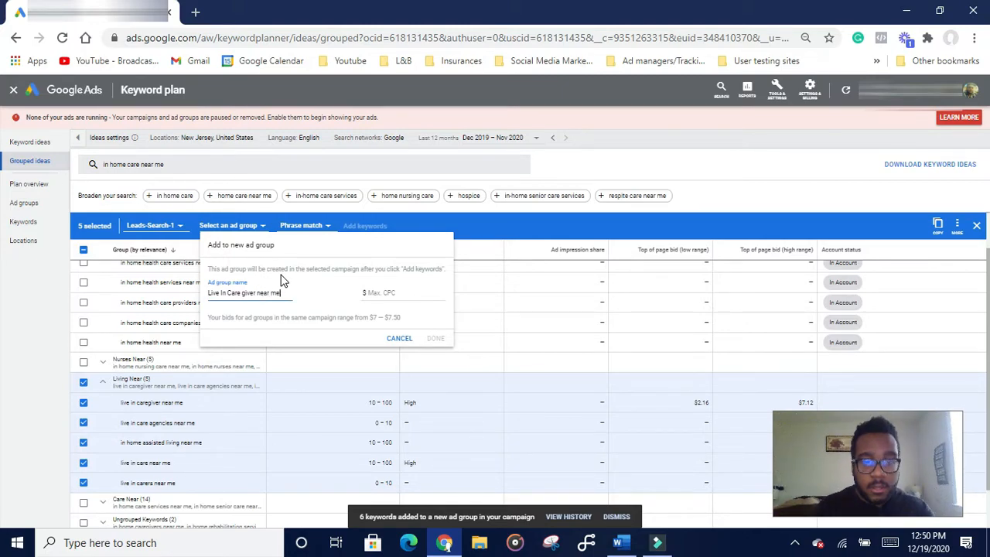
pyautogui.click(399, 294)
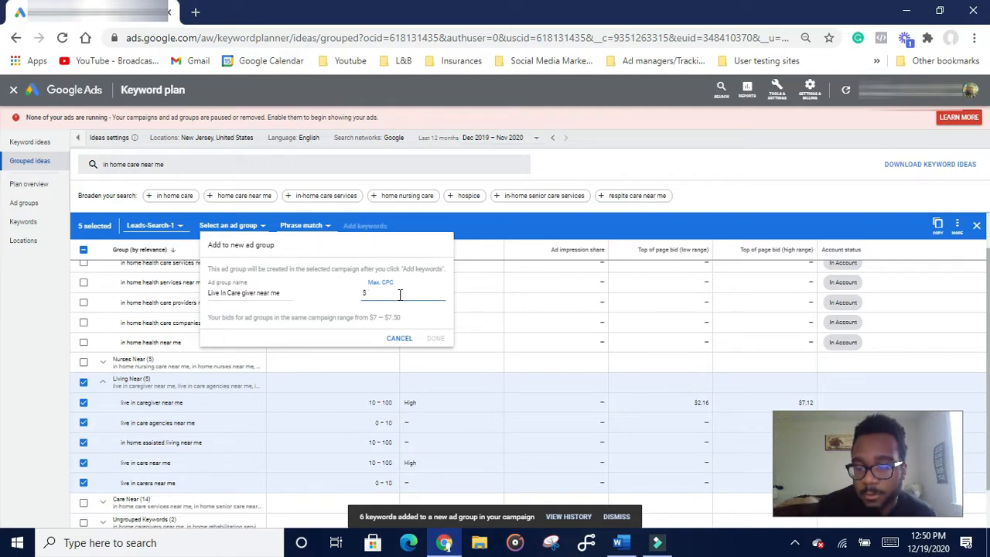
pyautogui.write('6')
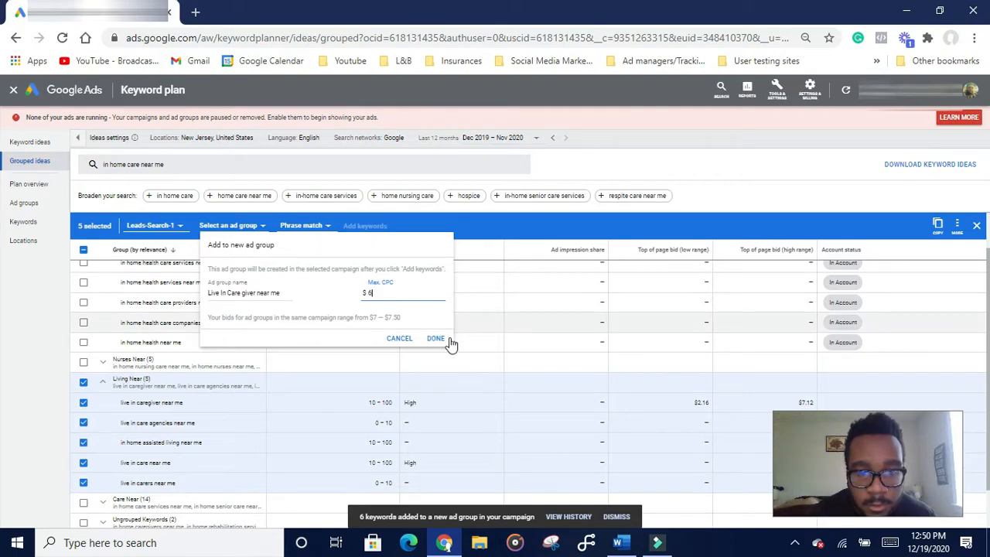
pyautogui.click(435, 338)
# - Add the selected Living Near keywords to the new ad group and close the leftover ad group list
pyautogui.scroll(2, 448, 348)
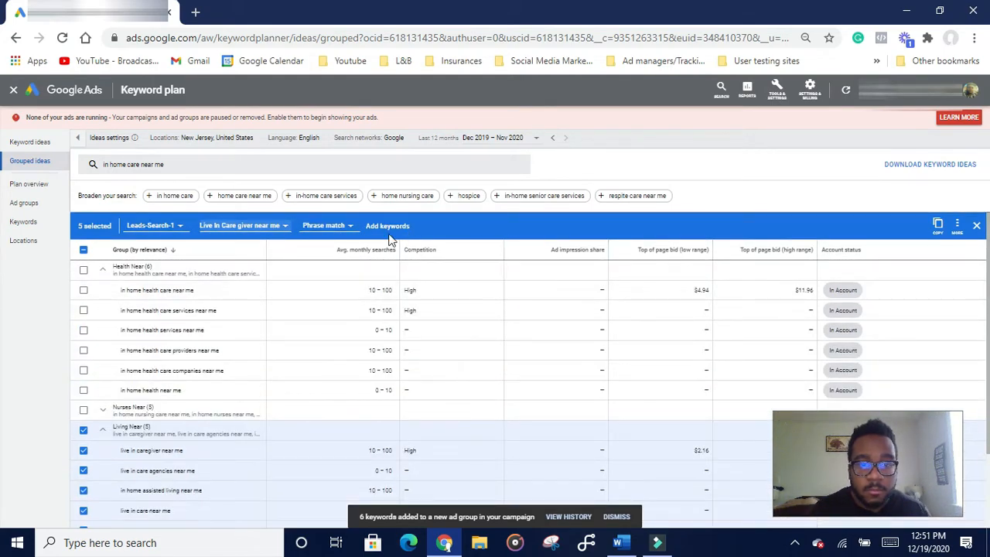
pyautogui.click(402, 225)
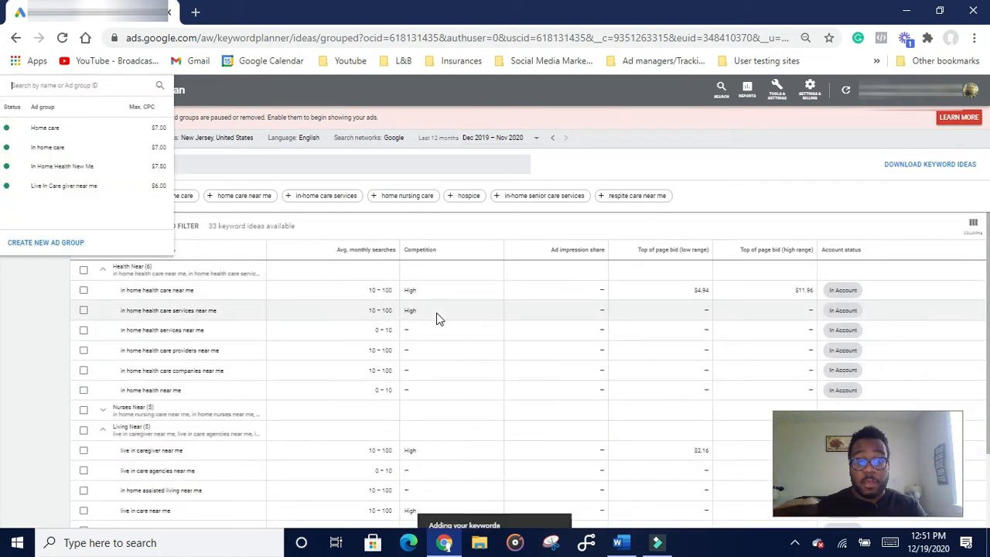
pyautogui.click(37, 355)
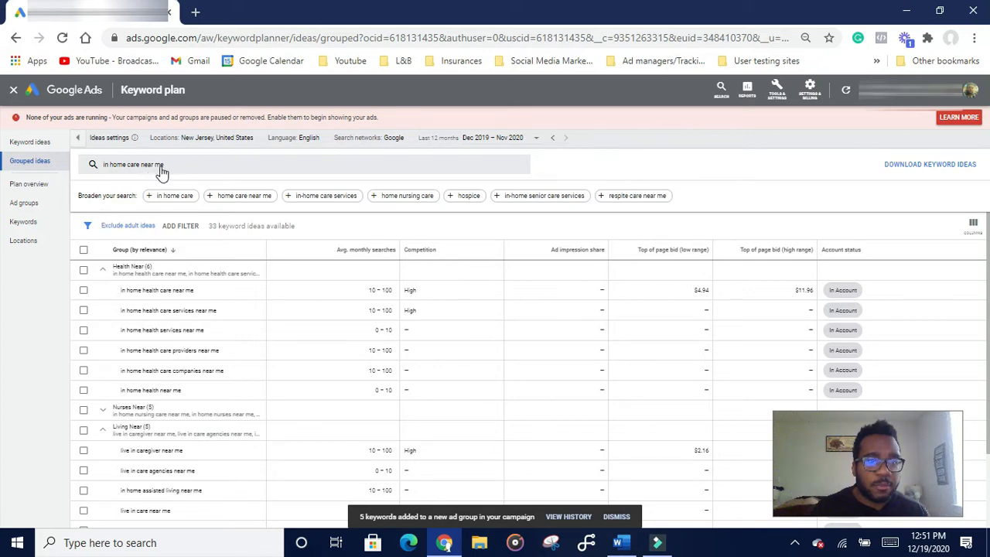
# - Search Google in a new browser tab for "in home health care", and refine the query to "in home health care near me"
pyautogui.moveTo(191, 164); pyautogui.dragTo(143, 166)
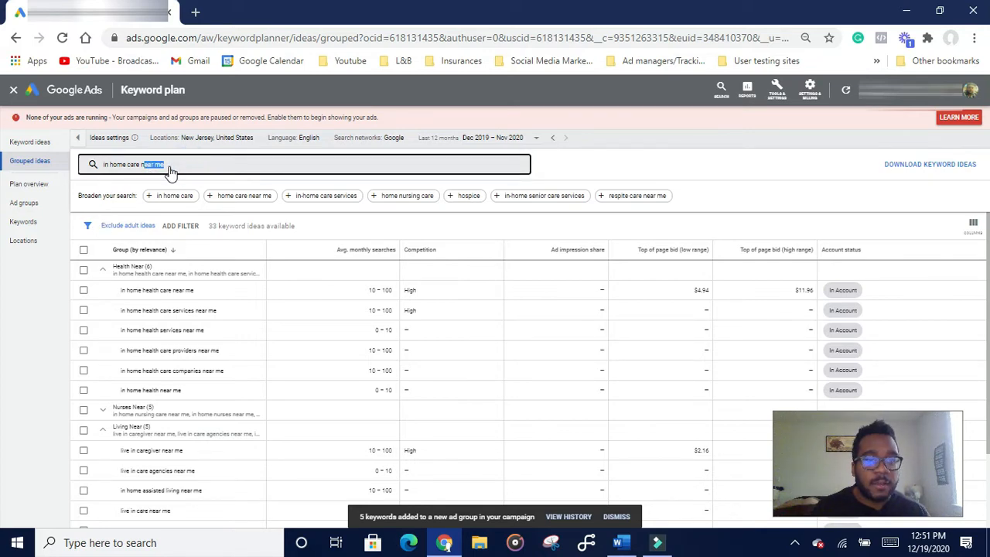
pyautogui.click(195, 11)
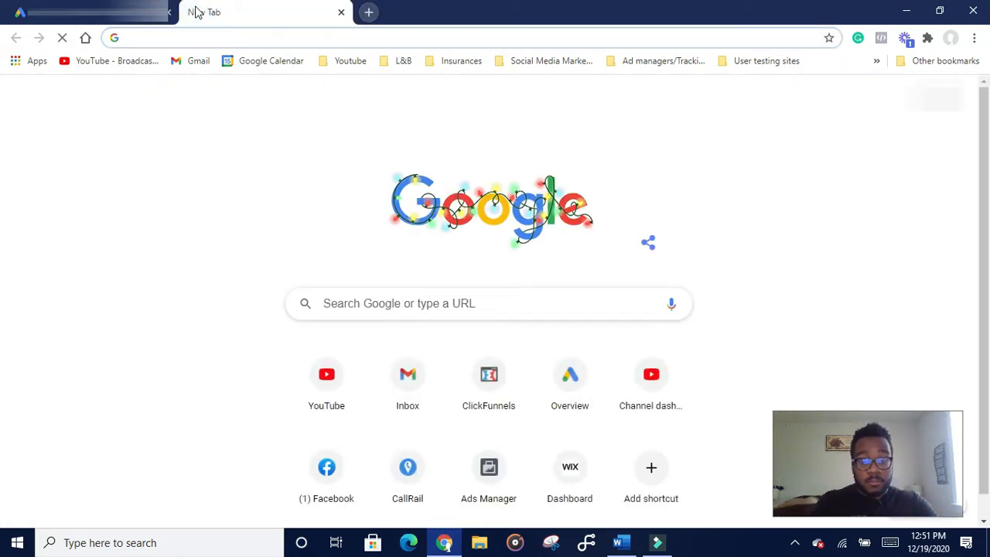
pyautogui.write('in home health care')
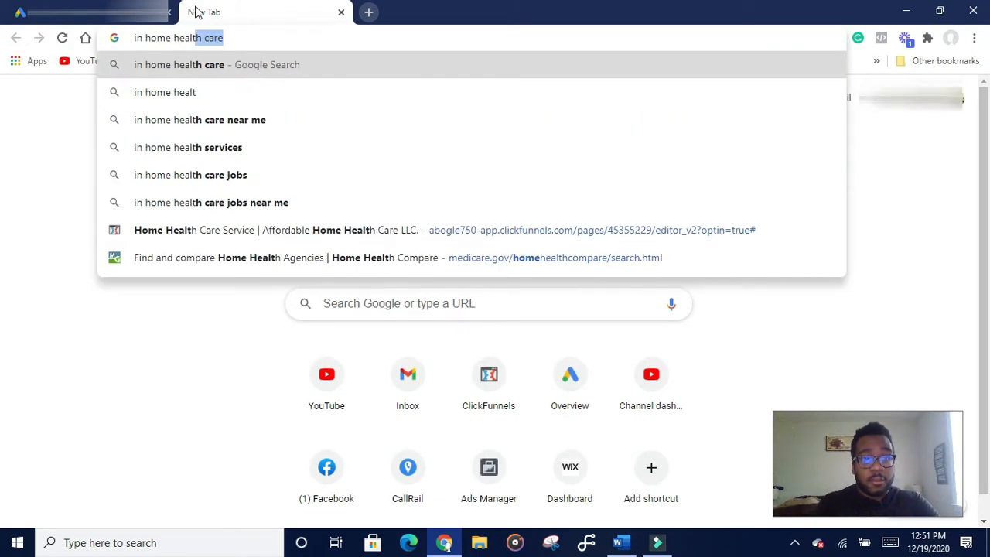
pyautogui.press('Return')
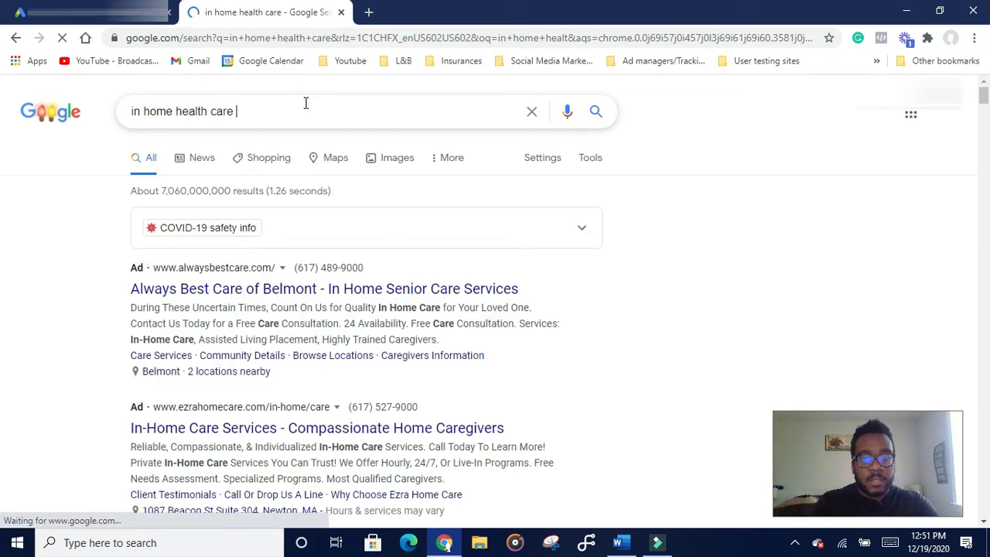
pyautogui.write('near me')
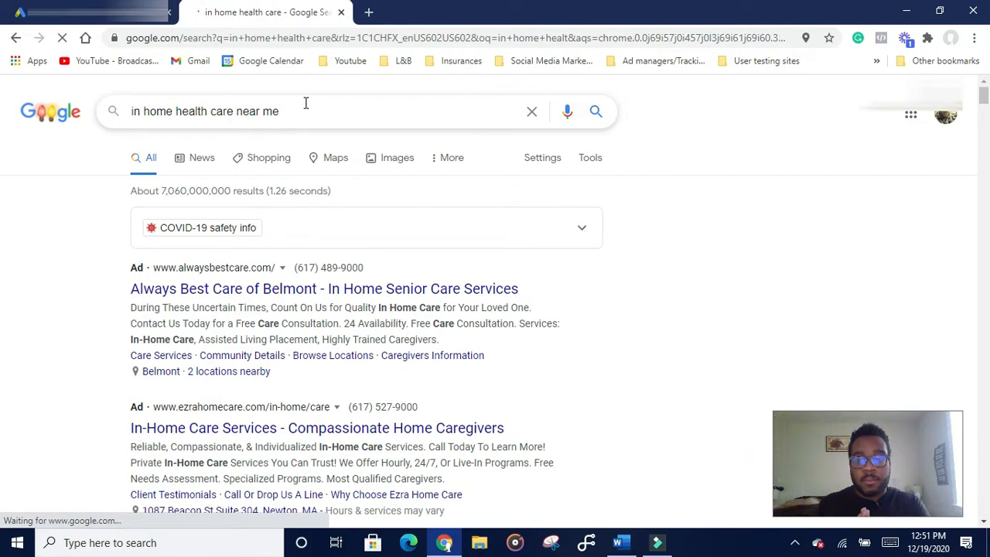
pyautogui.press('Return')
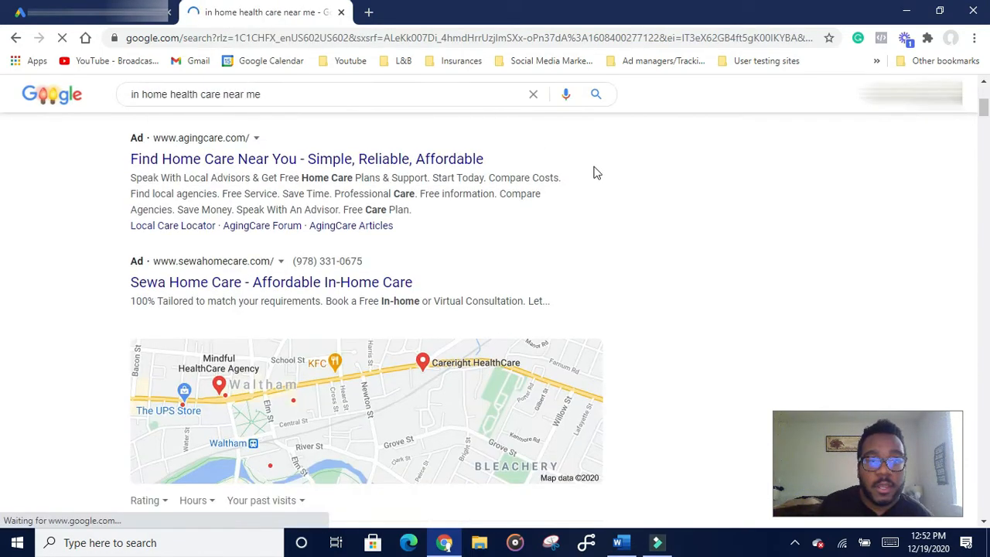
# - Examine the ads and local listings for "in home health care near me" through to the end of the results page
pyautogui.scroll(4, 595, 178)
pyautogui.scroll(-2, 613, 147)
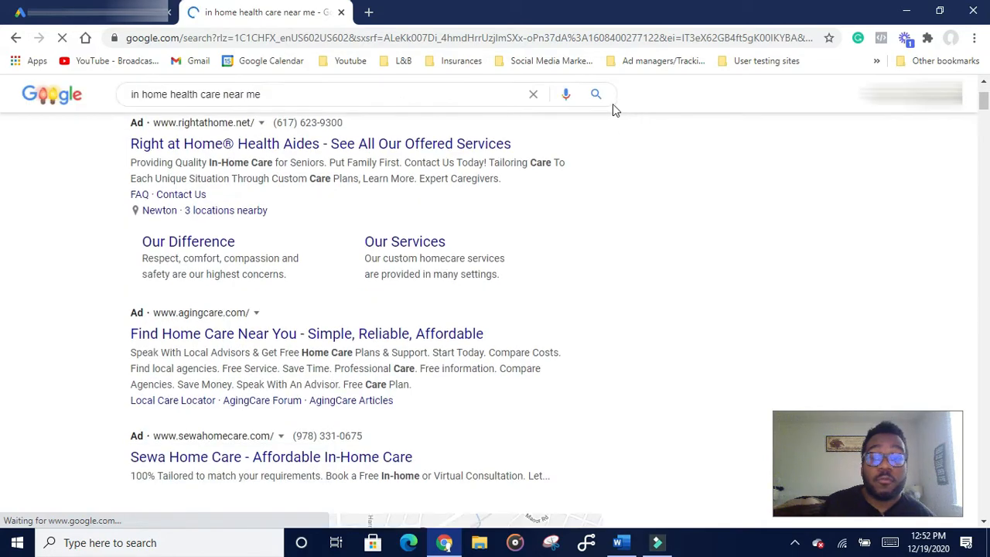
pyautogui.scroll(2, 774, 309)
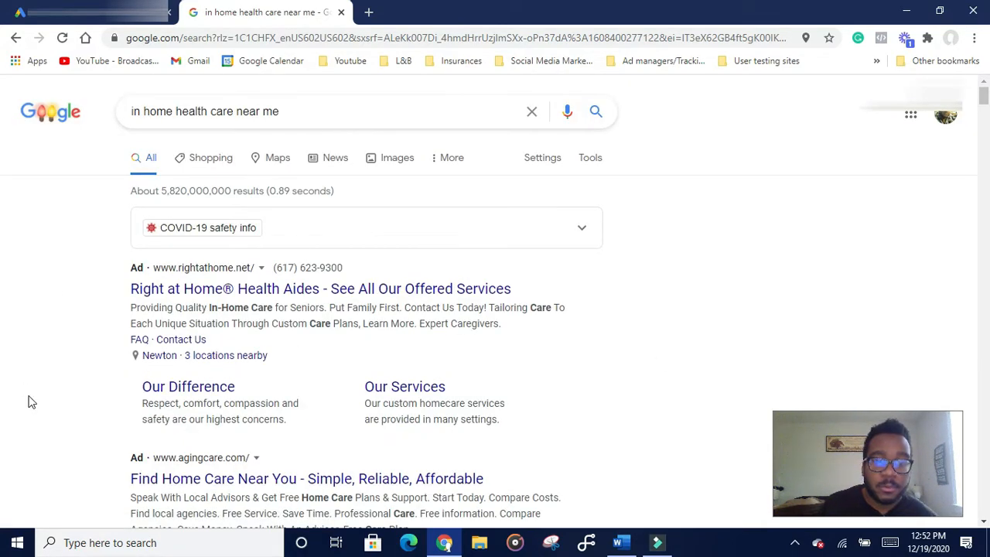
pyautogui.scroll(-2, 444, 387)
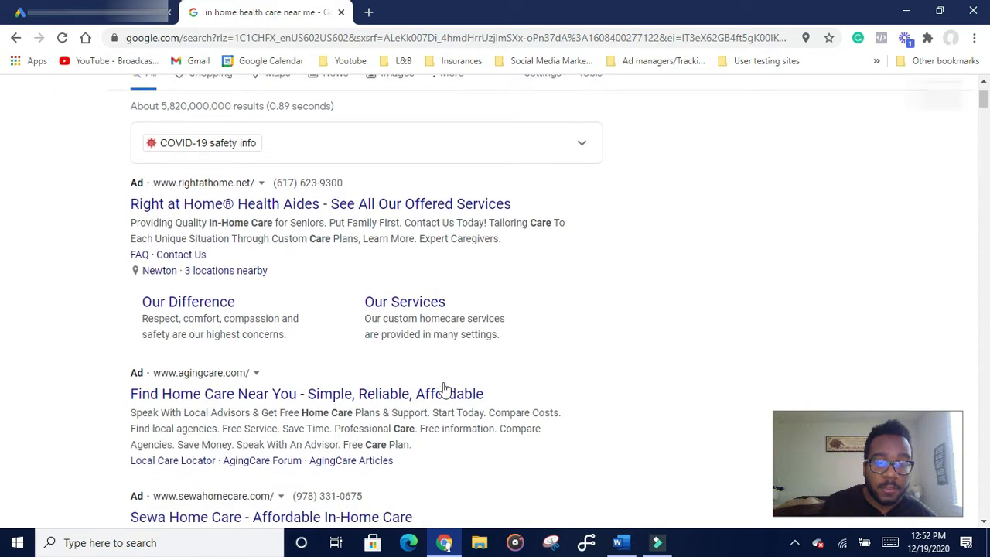
pyautogui.scroll(2, 445, 382)
pyautogui.scroll(-1, 426, 343)
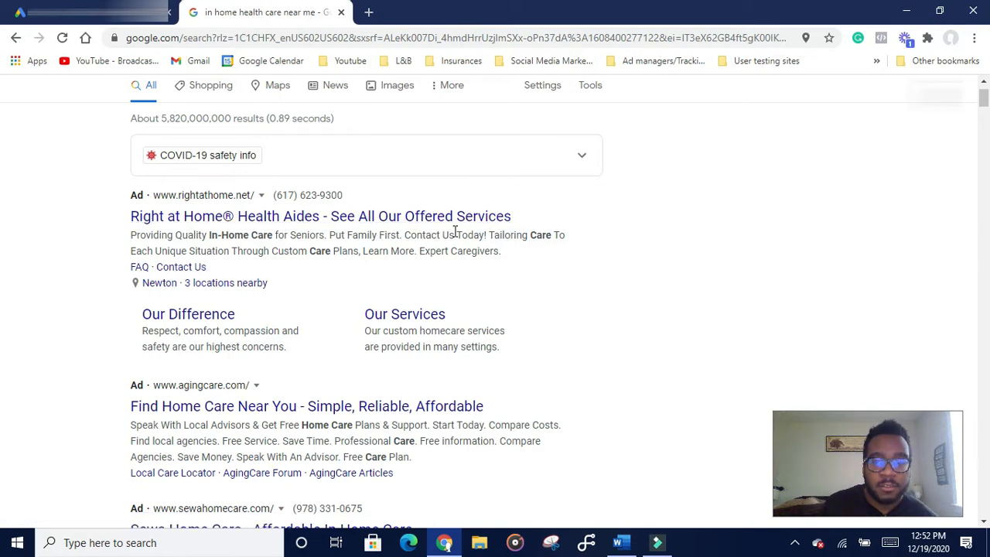
pyautogui.scroll(-2, 455, 233)
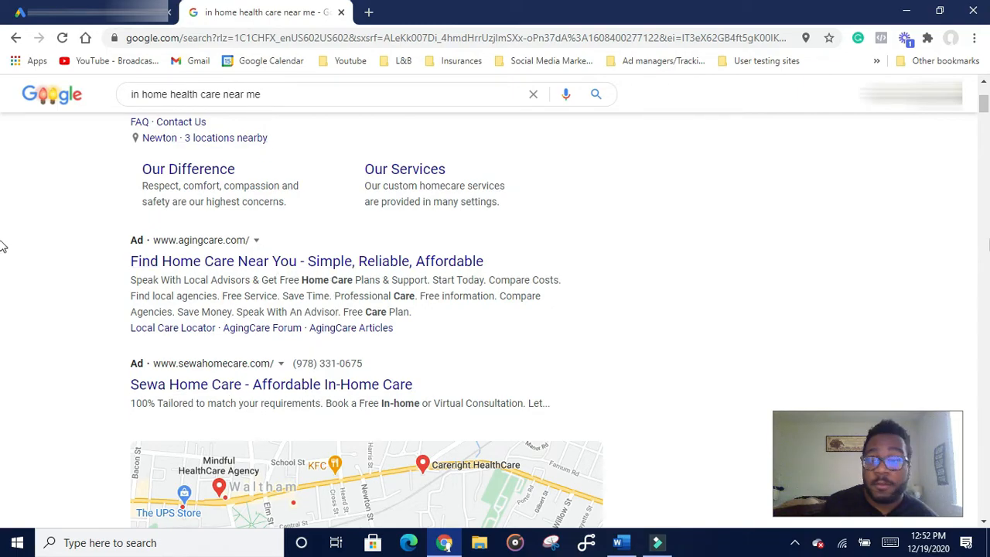
pyautogui.scroll(-10, 3, 232)
pyautogui.scroll(-10, 3, 331)
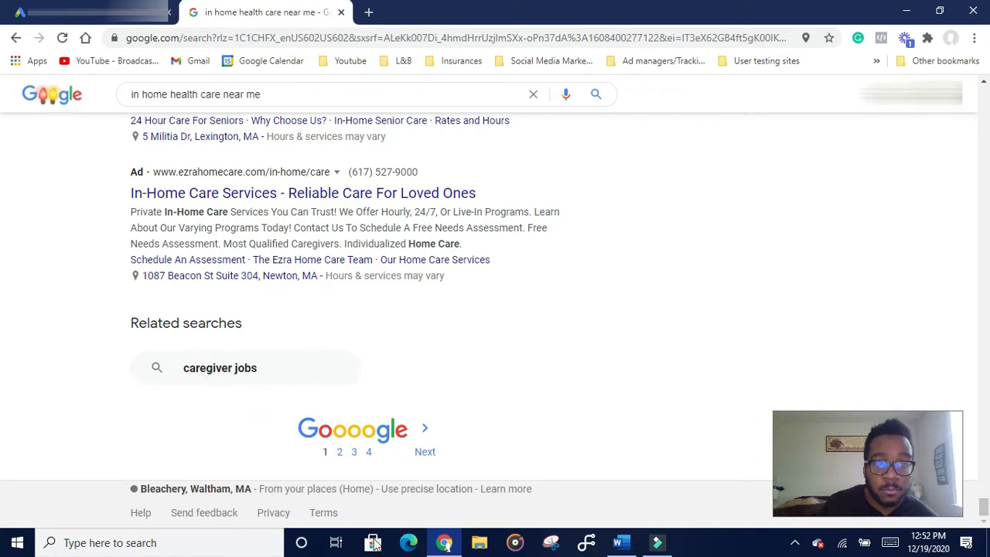
# - Return to Google Ads, close the keyword plan and open the account's conversion tracking page
pyautogui.scroll(15, 410, 464)
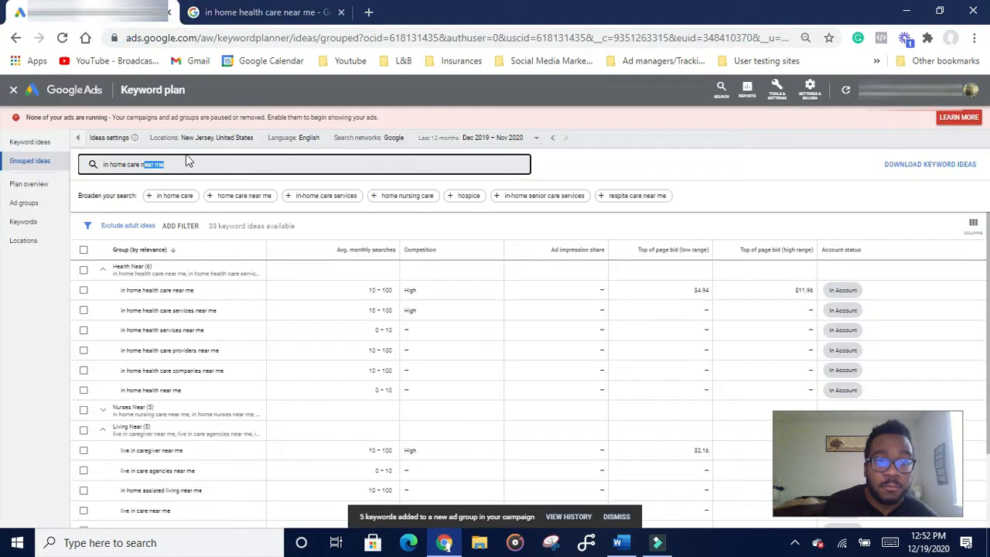
pyautogui.click(224, 189)
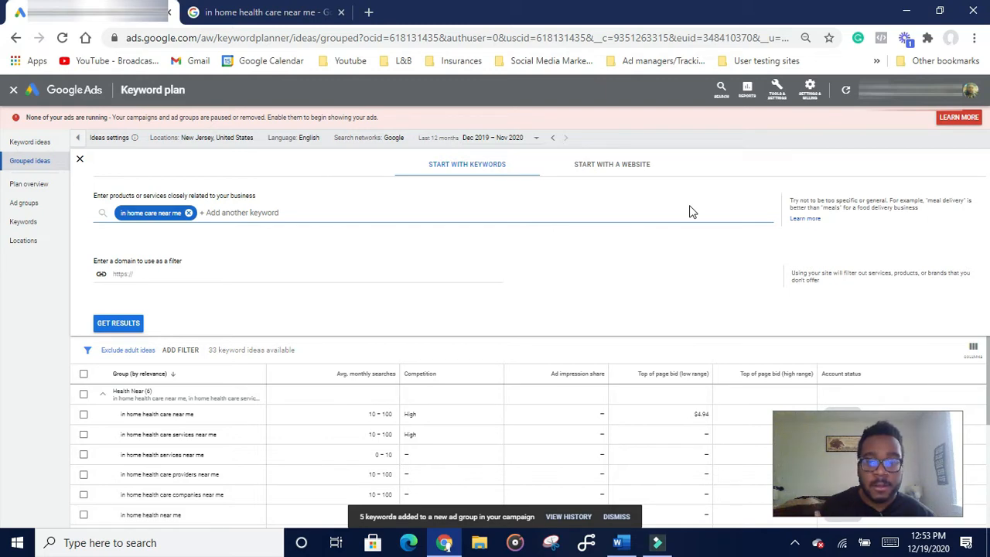
pyautogui.click(13, 89)
pyautogui.click(780, 99)
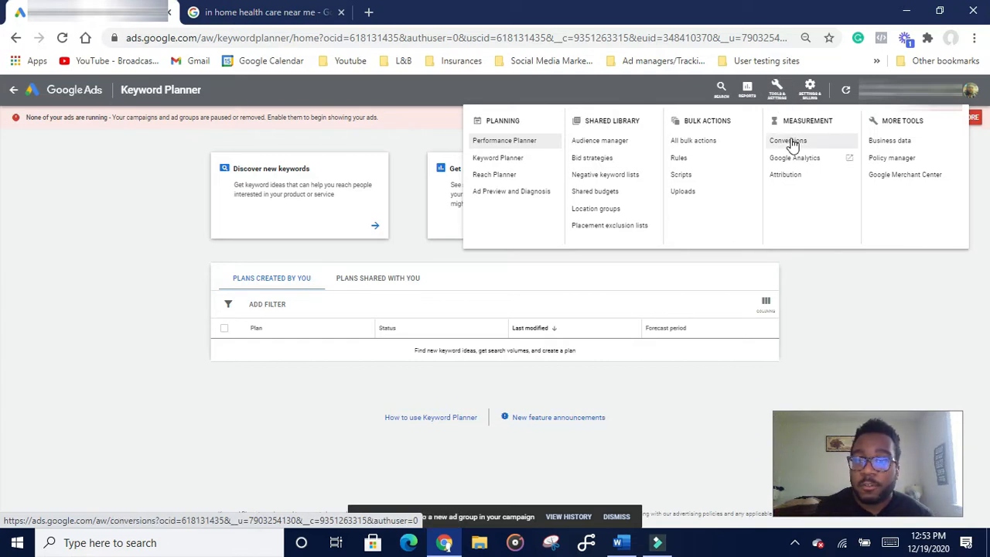
pyautogui.click(781, 99)
pyautogui.click(780, 97)
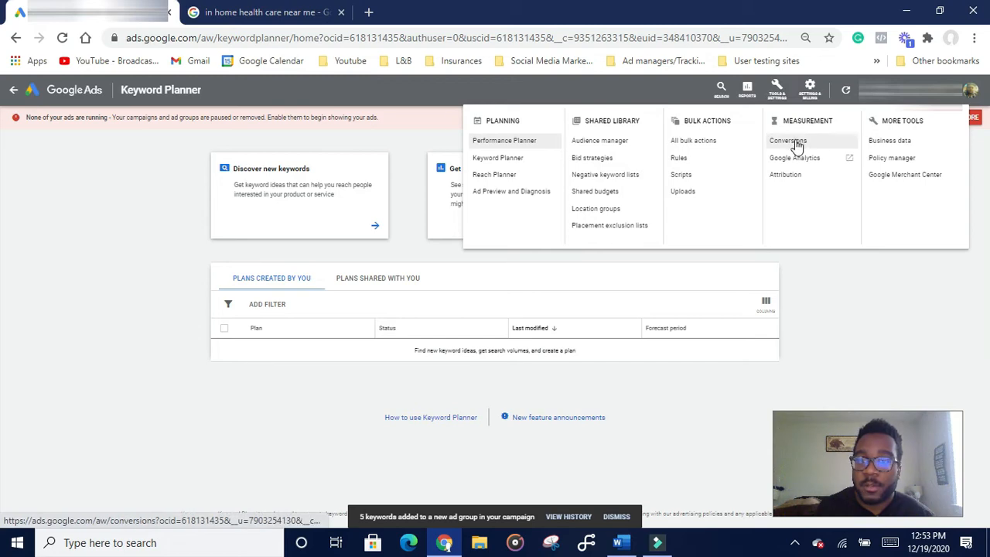
pyautogui.click(795, 142)
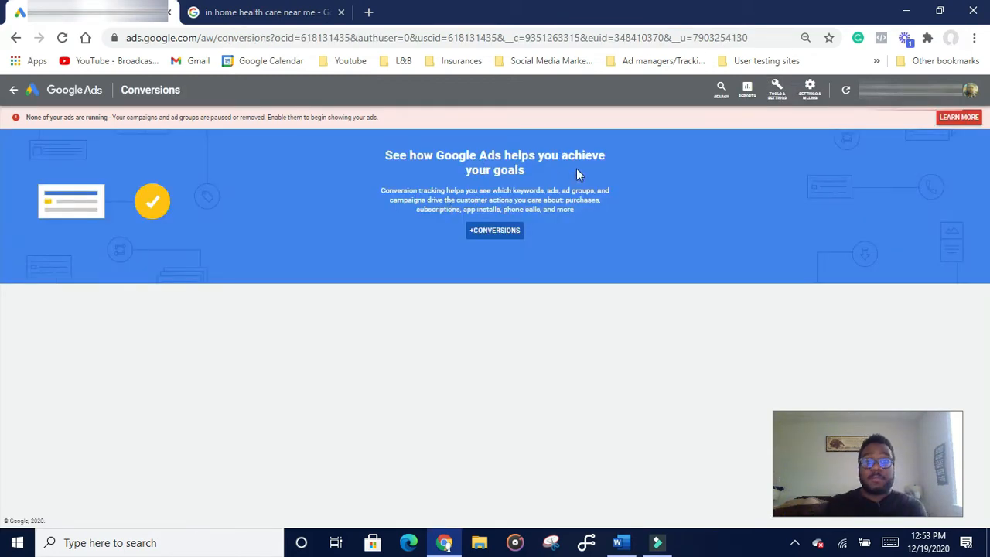
# - Start a website conversion action with the category Submit lead form and name it "Home care submit lead"
pyautogui.click(487, 230)
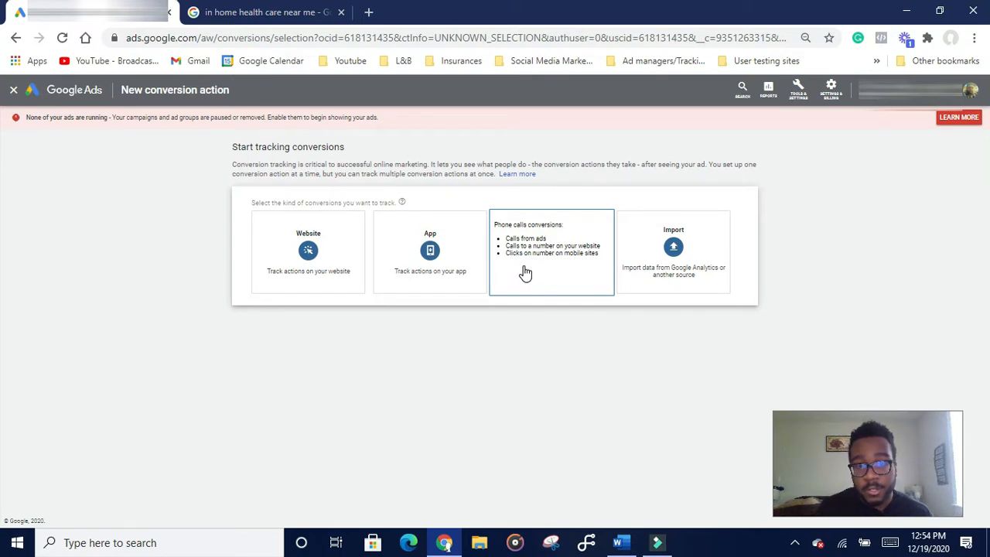
pyautogui.click(314, 253)
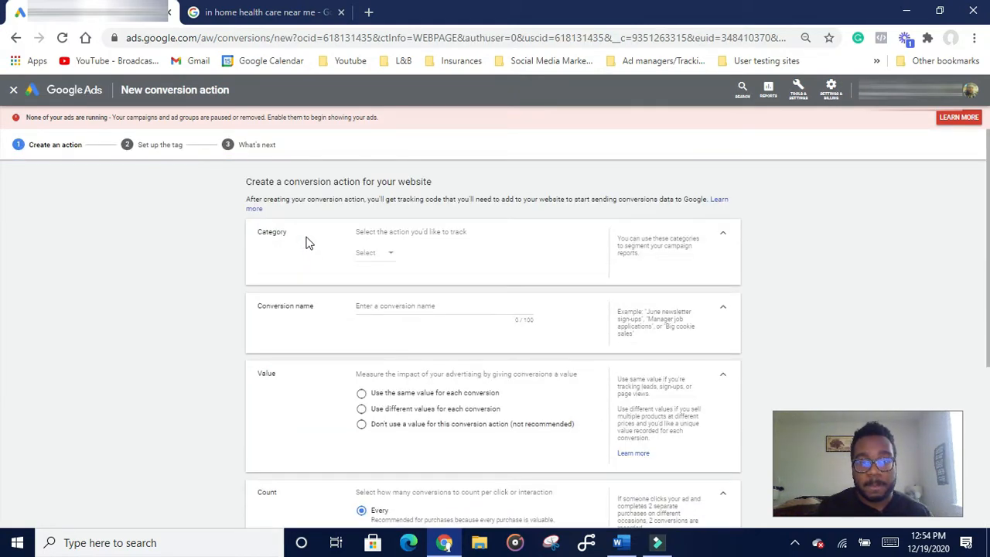
pyautogui.click(377, 258)
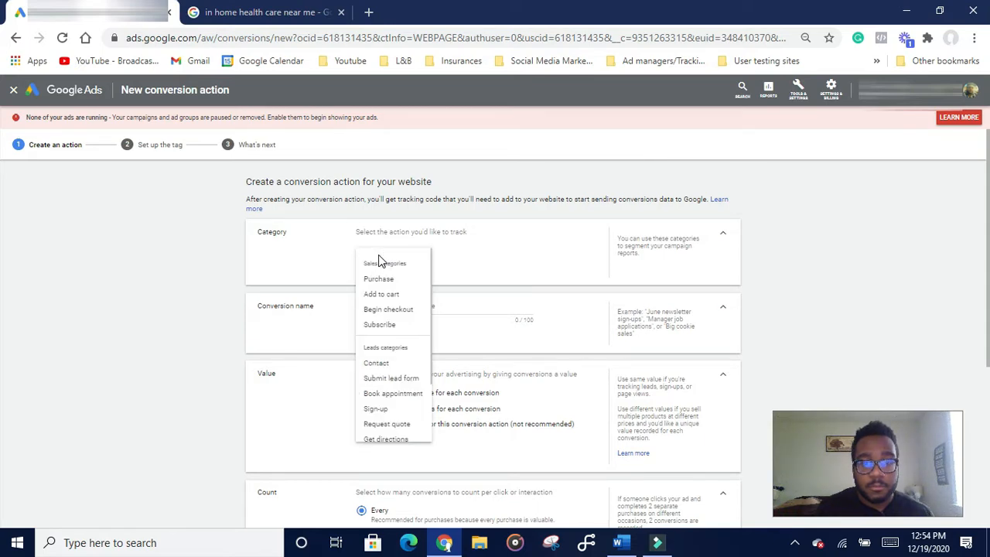
pyautogui.click(391, 378)
pyautogui.moveTo(435, 305); pyautogui.dragTo(313, 302)
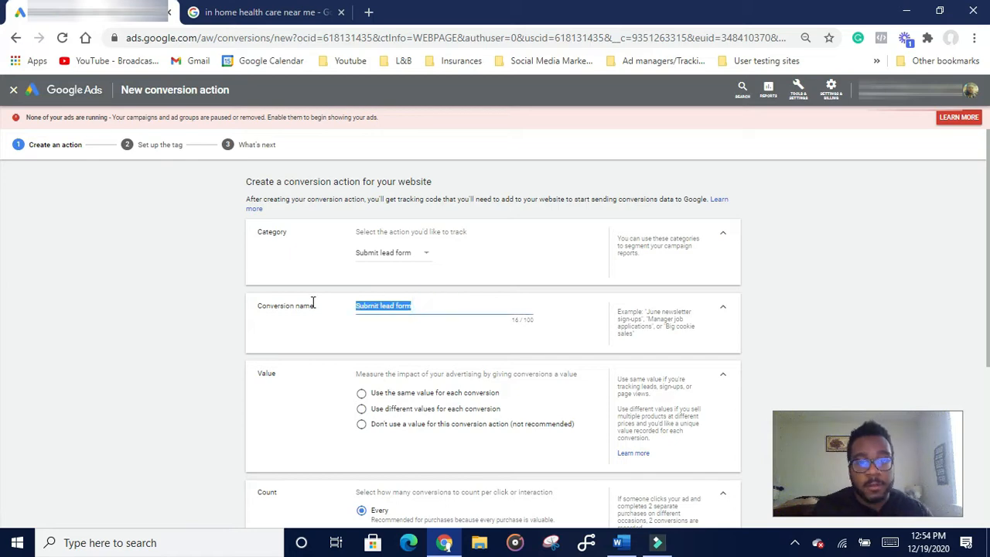
pyautogui.write('Home care s')
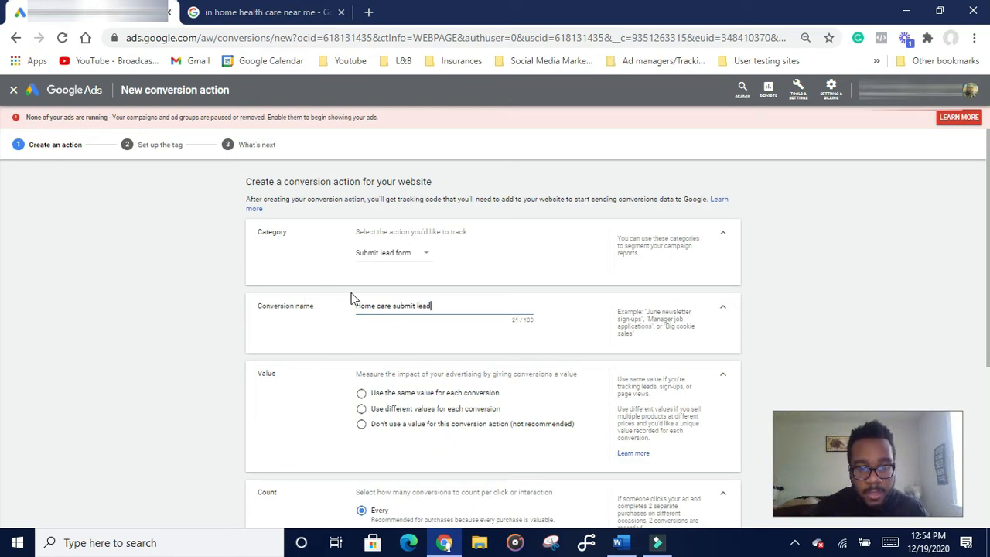
# - Set the conversion action to use no value and to count only one conversion per interaction
pyautogui.scroll(-1, 437, 422)
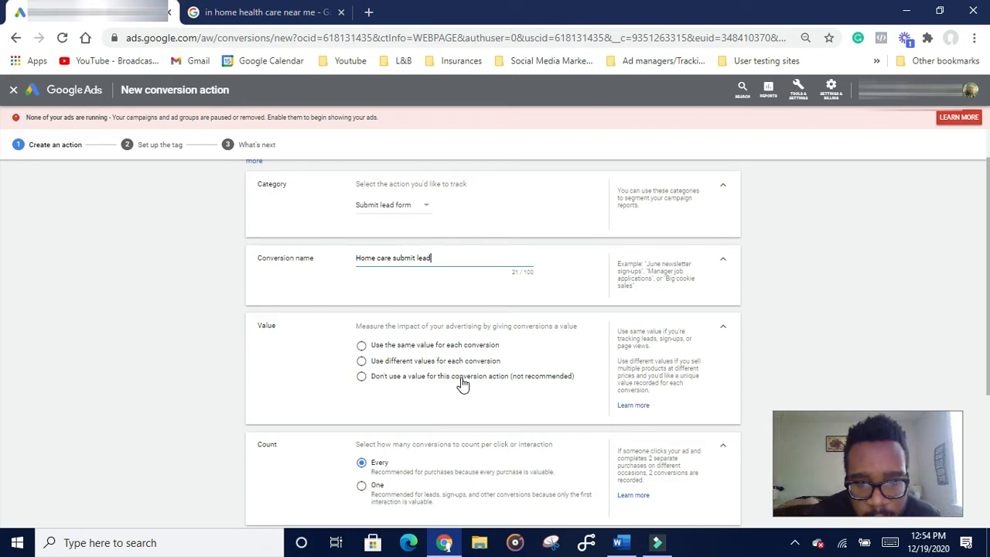
pyautogui.click(431, 384)
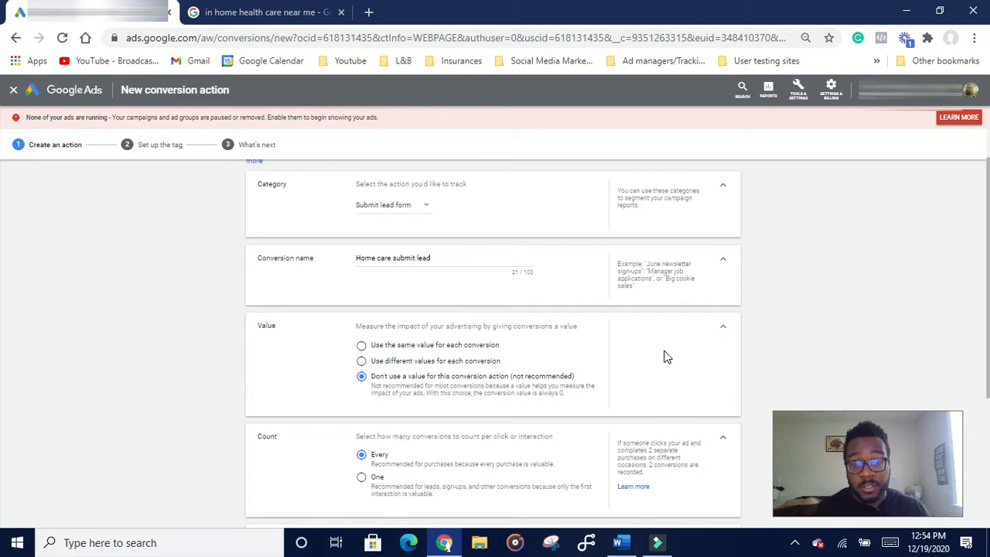
pyautogui.scroll(-2, 662, 354)
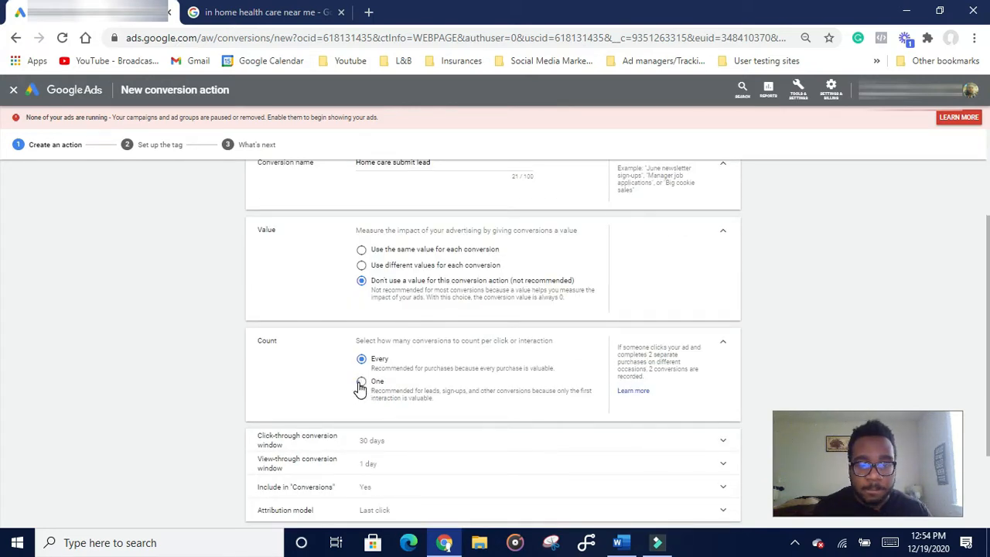
pyautogui.click(363, 381)
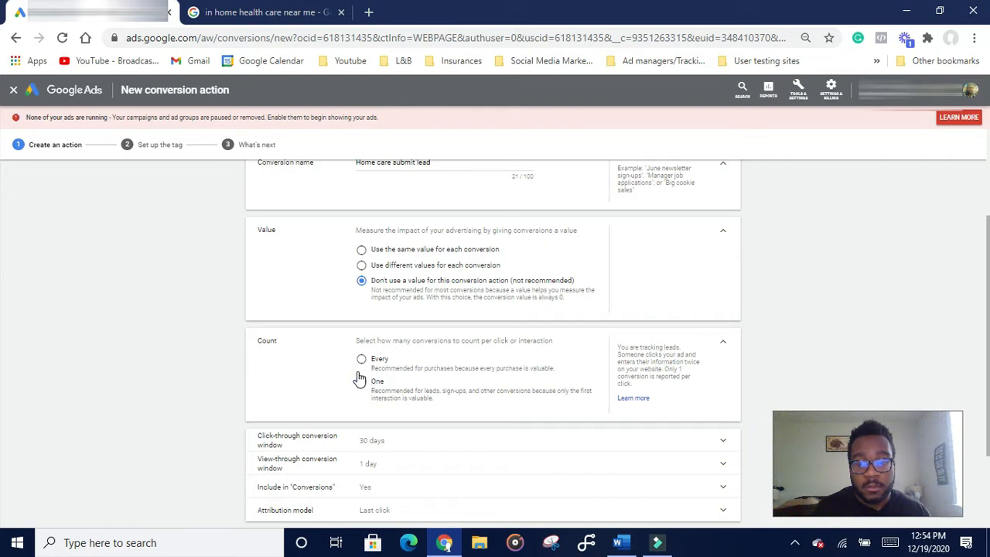
# - Turn off Enhanced CPC for manual CPC campaigns and create the conversion action
pyautogui.scroll(-2, 362, 378)
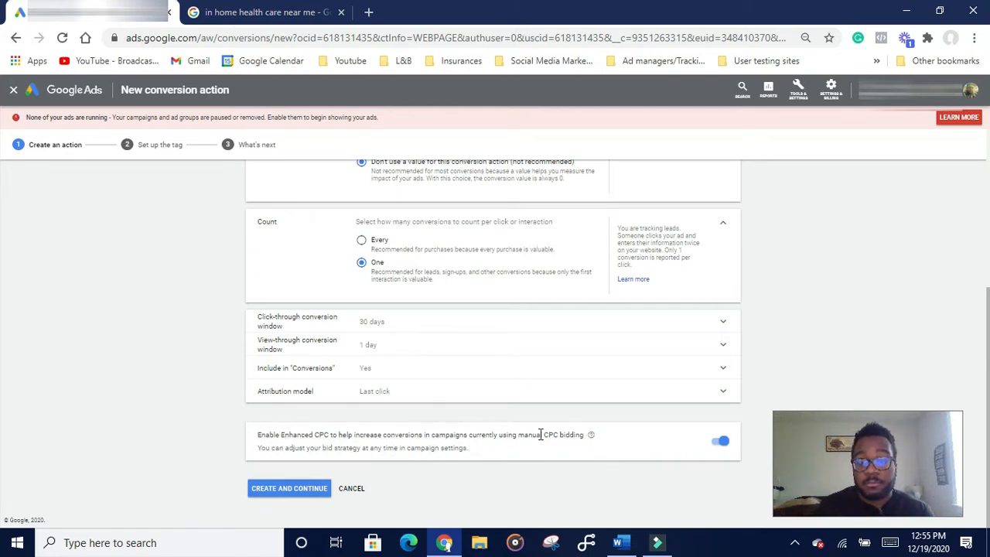
pyautogui.click(722, 442)
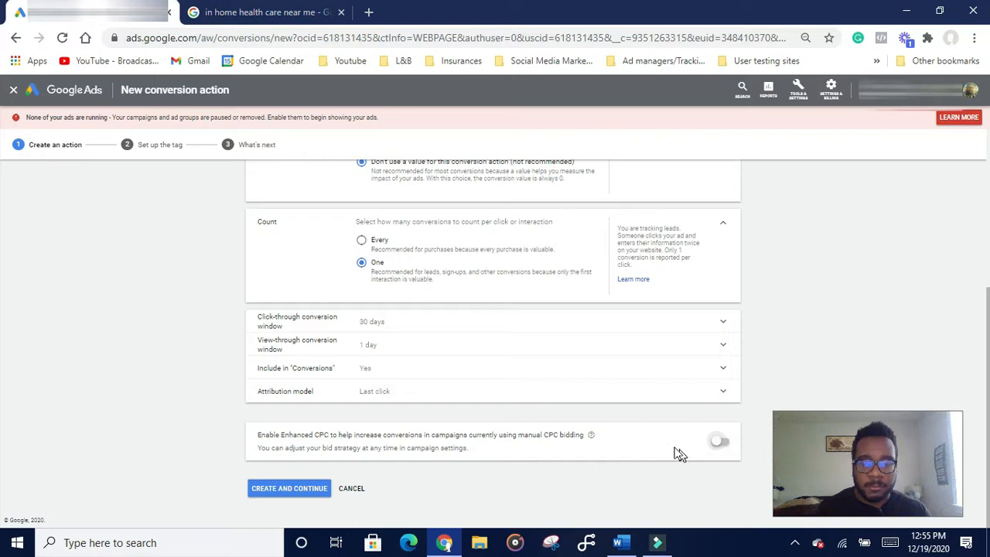
pyautogui.click(287, 492)
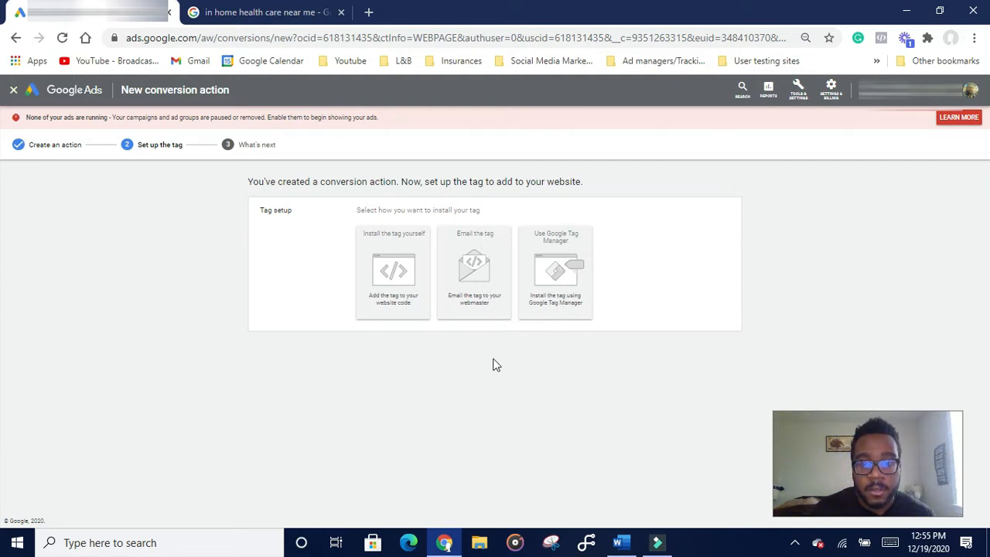
# - Choose to install the tag yourself, review the tag instructions and copy the global site tag code
pyautogui.click(387, 271)
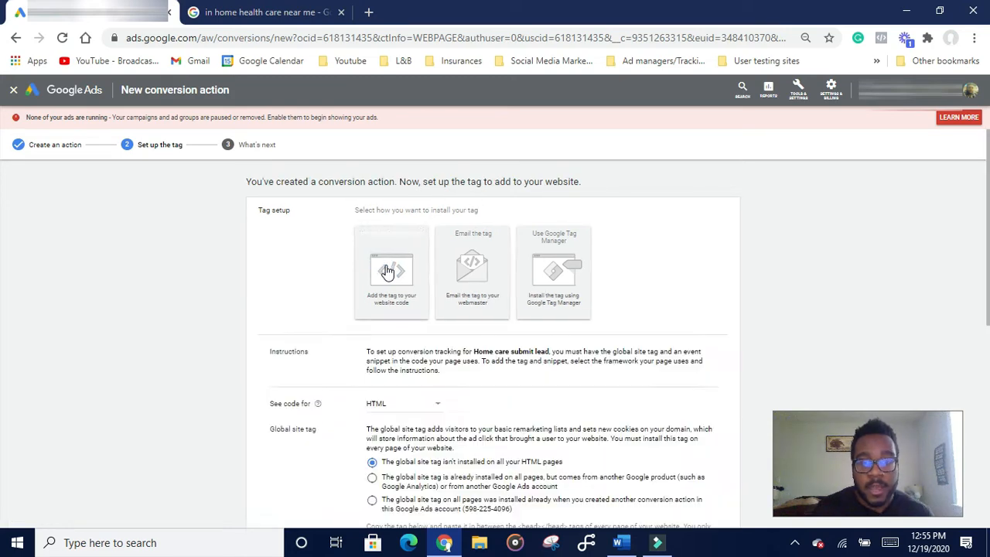
pyautogui.scroll(-1, 526, 390)
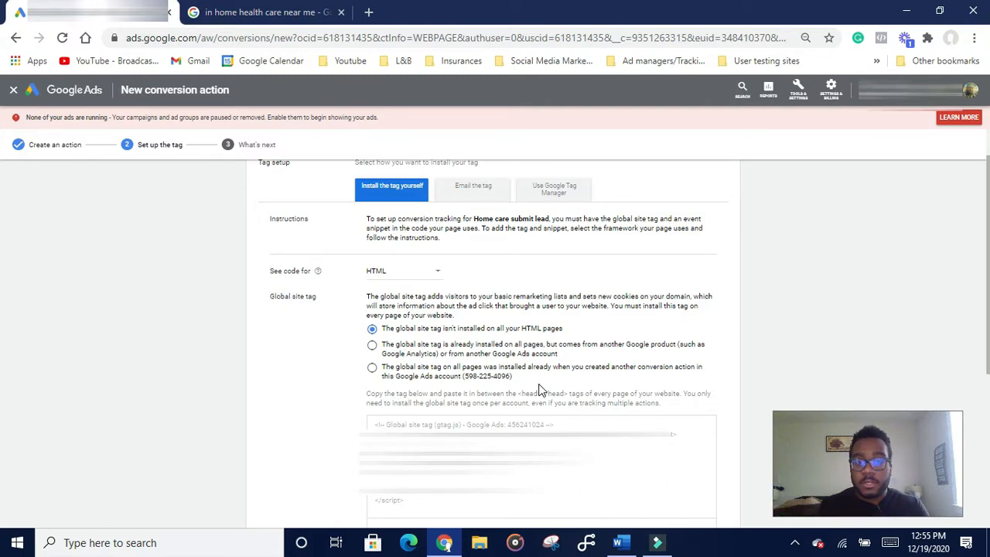
pyautogui.scroll(-1, 546, 390)
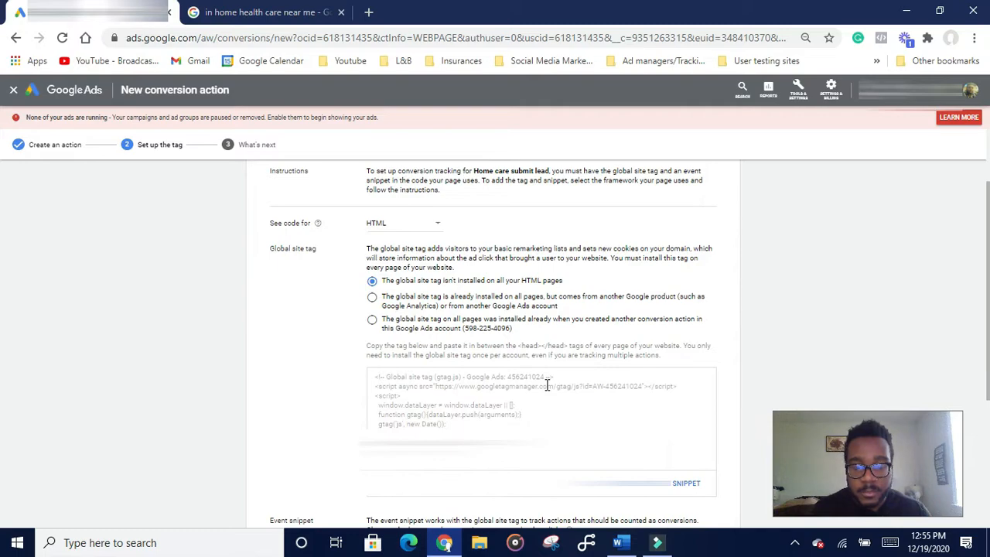
pyautogui.scroll(4, 546, 384)
pyautogui.scroll(-5, 534, 383)
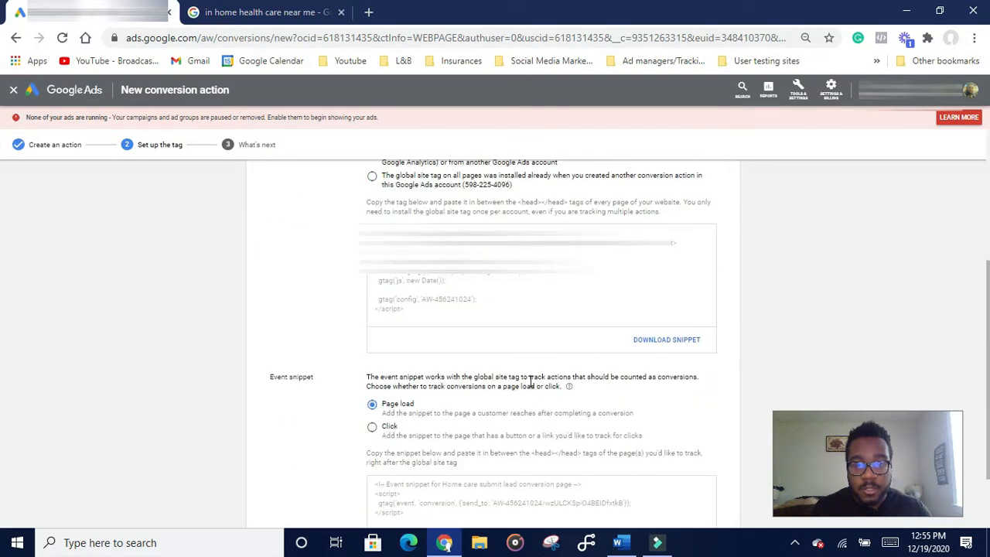
pyautogui.scroll(-1, 530, 381)
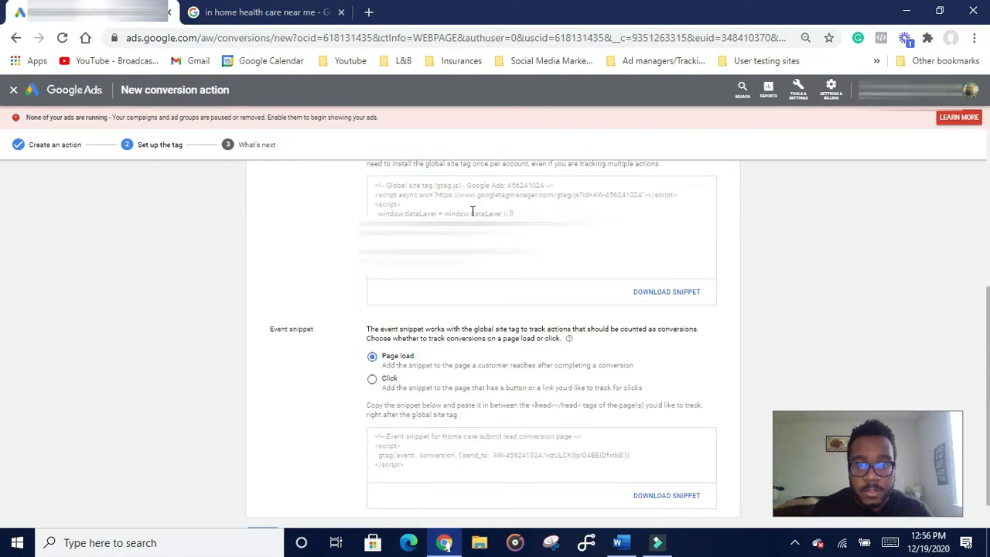
pyautogui.moveTo(471, 276); pyautogui.dragTo(368, 185)
pyautogui.rightClick(400, 189)
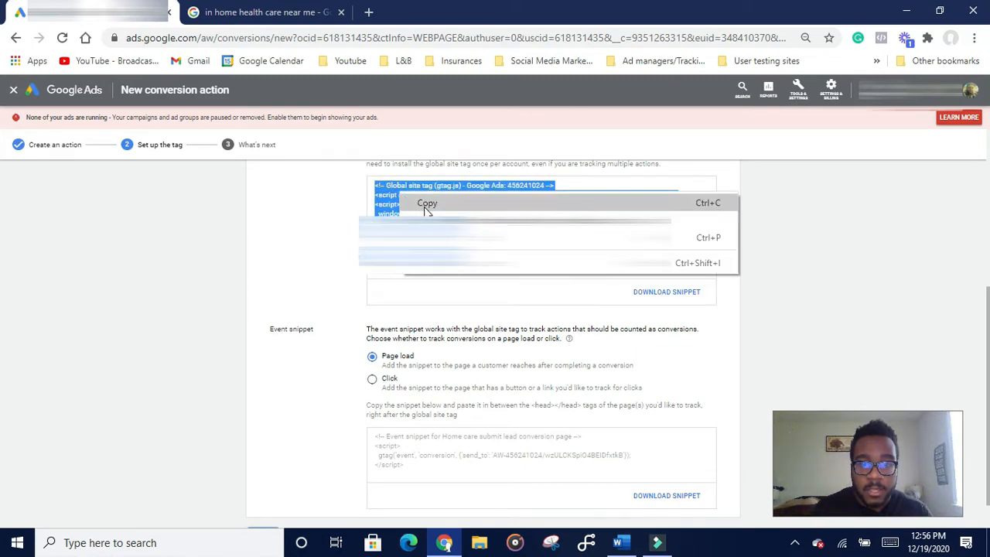
pyautogui.click(410, 203)
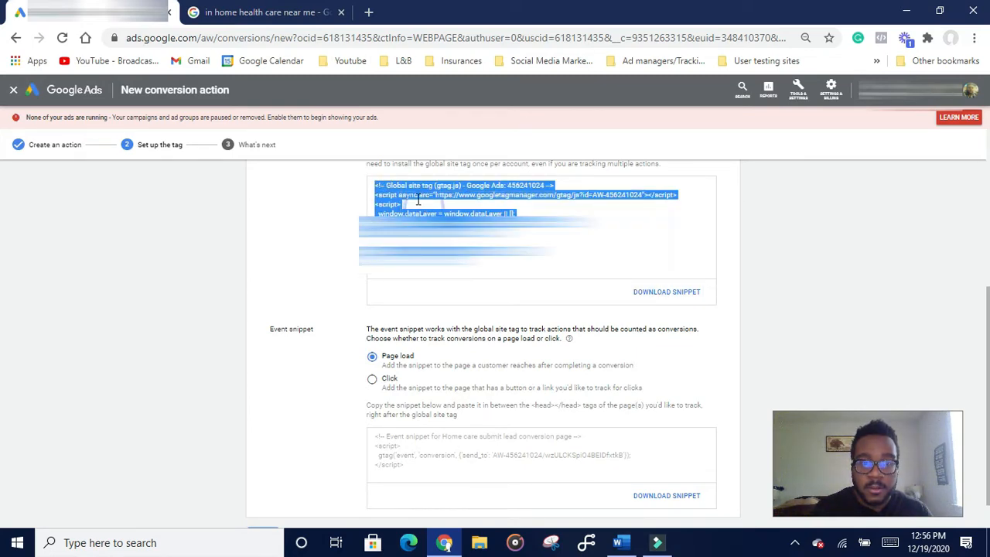
# - Open the Affordable Home Health Care funnel's settings in ClickFunnels in a new tab and paste the global site tag as head tracking code
pyautogui.click(366, 13)
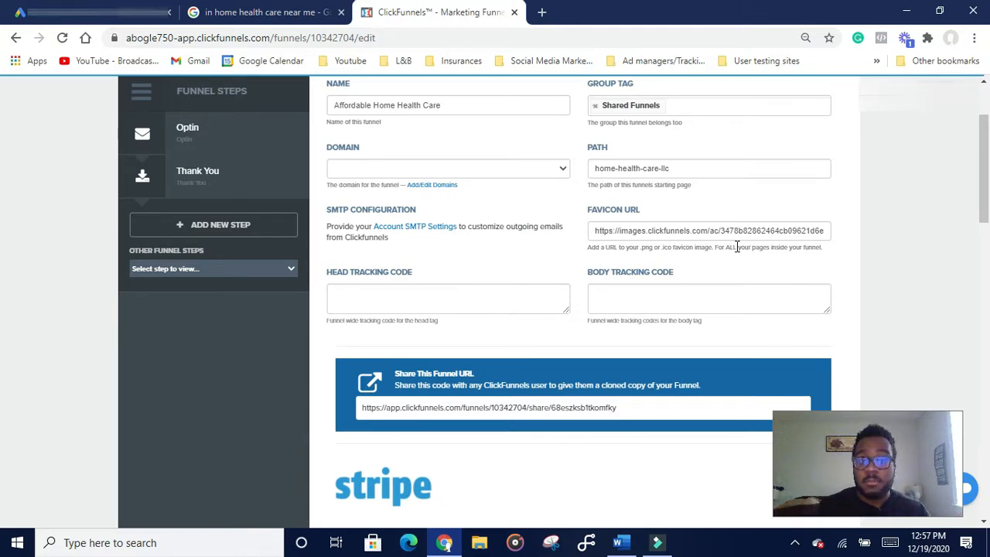
pyautogui.click(379, 305)
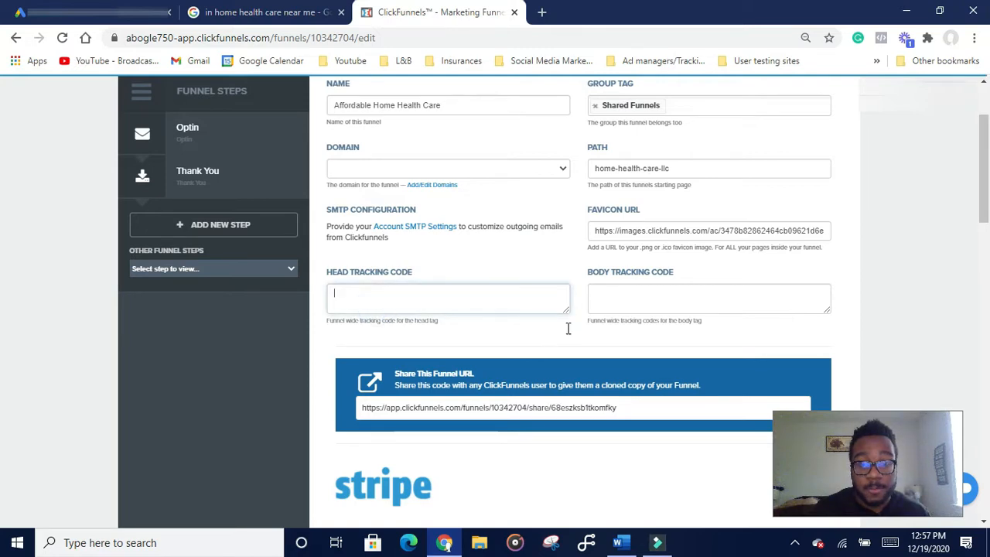
pyautogui.hotkey('ctrl', 'v')
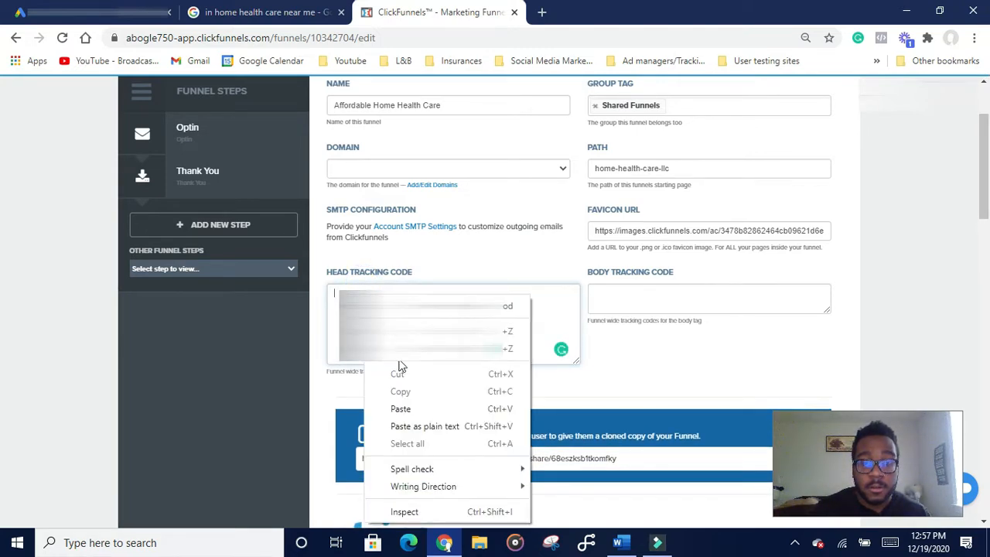
pyautogui.click(404, 408)
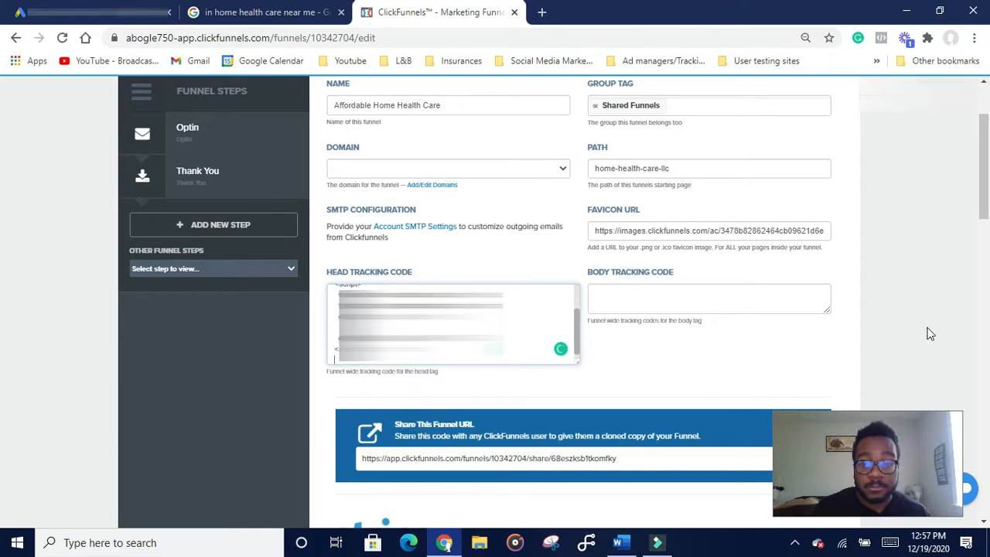
pyautogui.scroll(-15, 943, 321)
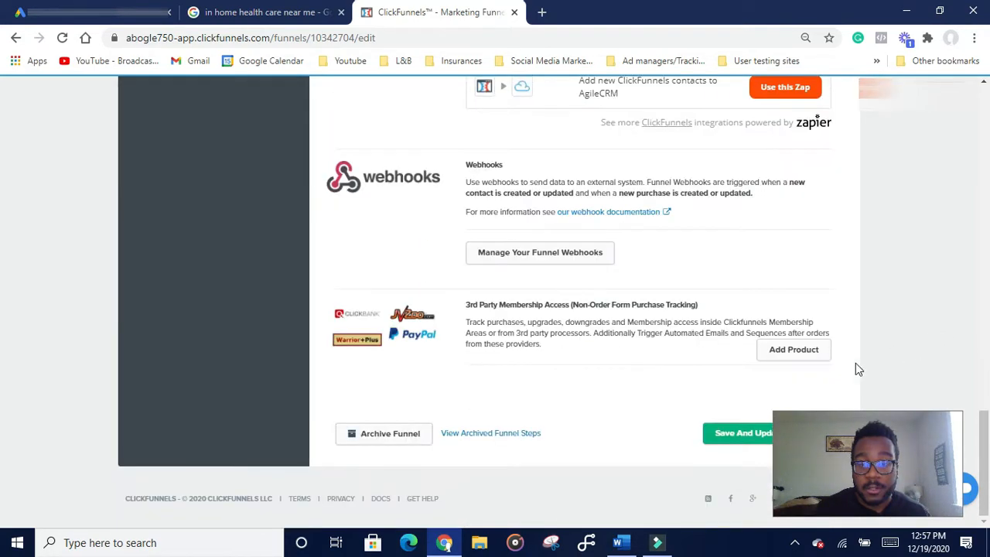
# - Save the funnel settings, and in Google Ads keep the event snippet set to track conversions on Page load
pyautogui.click(731, 432)
pyautogui.click(93, 12)
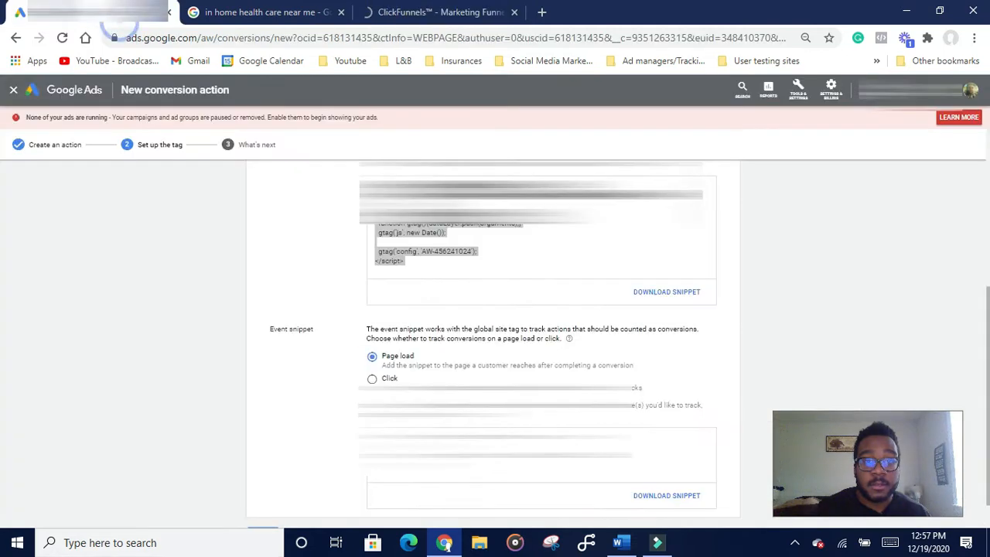
pyautogui.scroll(-1, 417, 347)
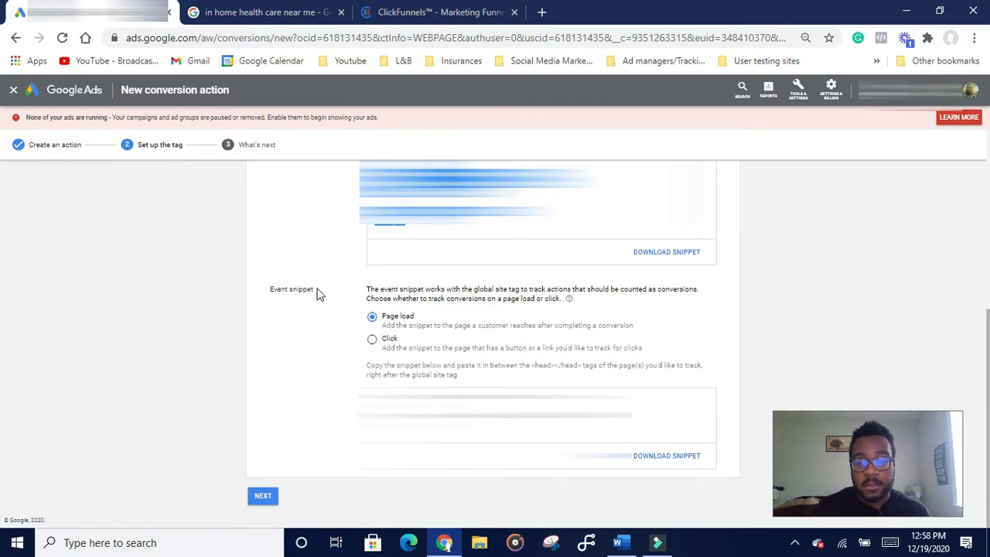
pyautogui.click(372, 340)
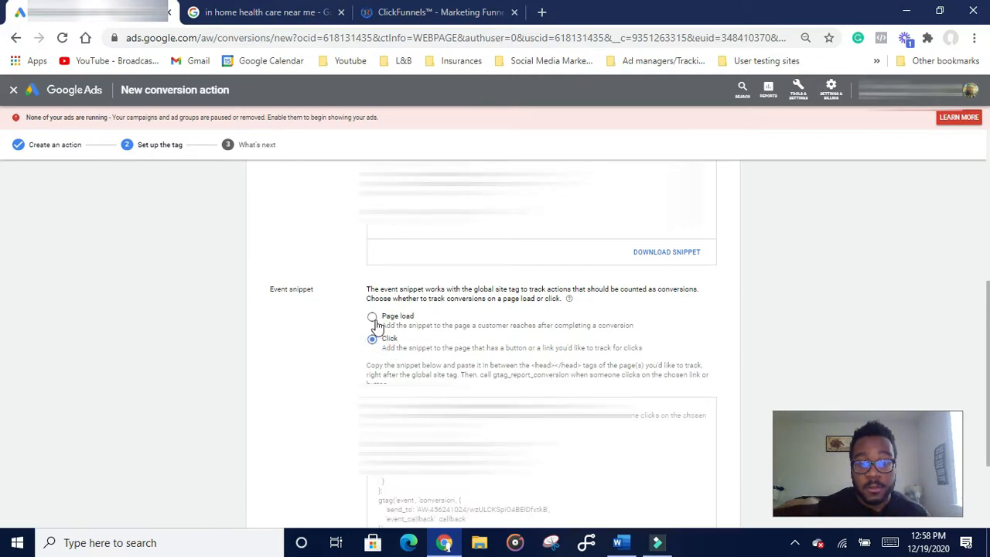
pyautogui.click(374, 322)
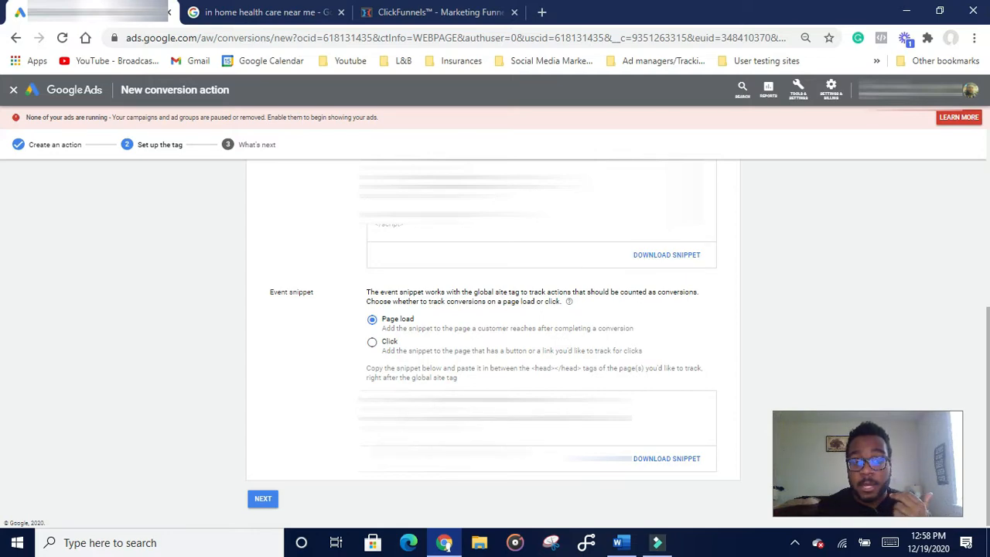
# - Copy the complete page-load event snippet code for the Home care submit lead conversion
pyautogui.moveTo(479, 442); pyautogui.dragTo(374, 398)
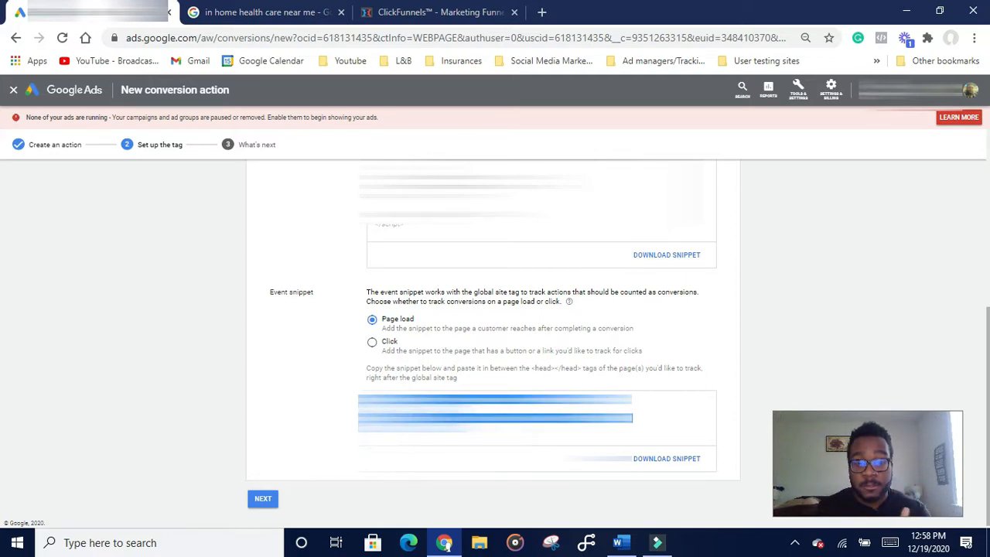
pyautogui.rightClick(390, 405)
pyautogui.click(433, 415)
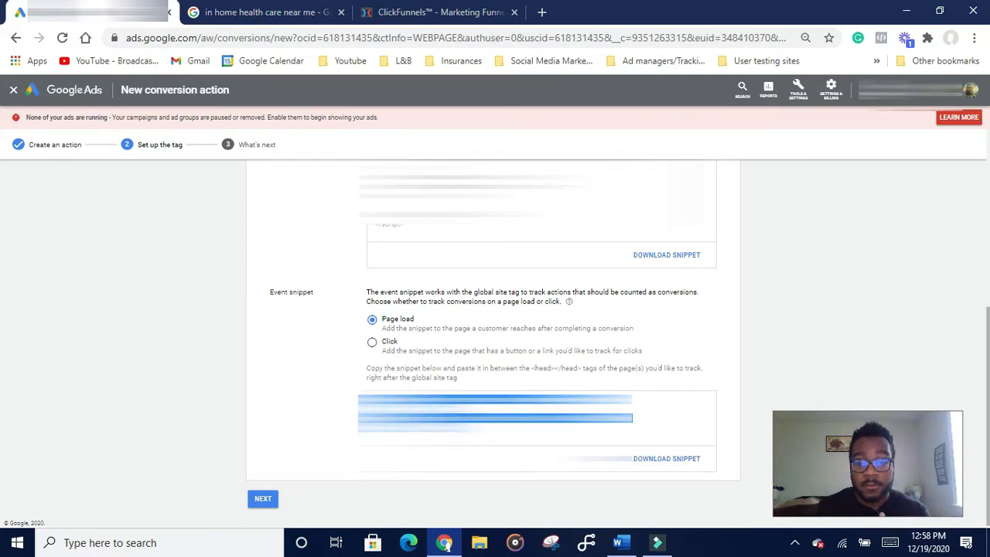
# - Switch to ClickFunnels and open the Tracking Code settings in the Thank You page's editor
pyautogui.click(435, 13)
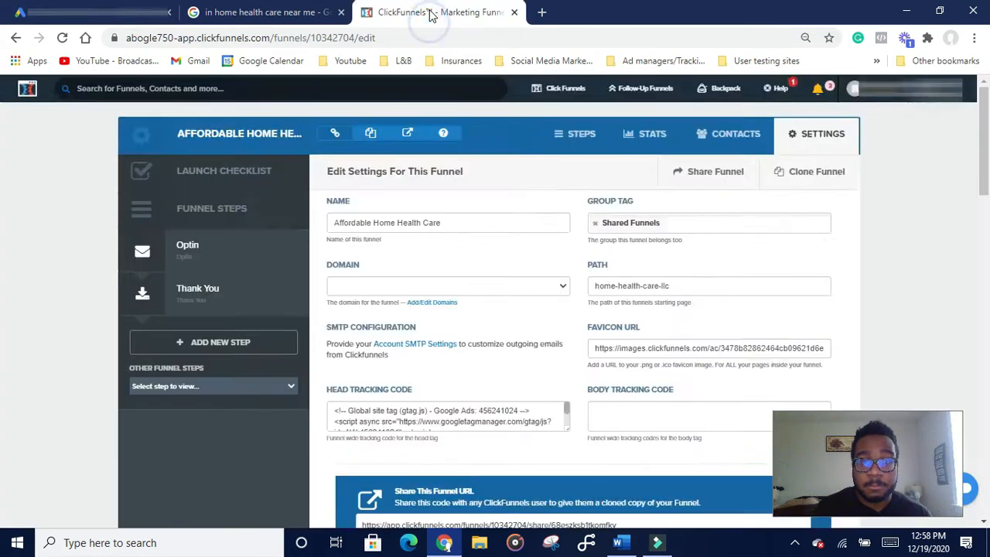
pyautogui.scroll(-4, 244, 259)
pyautogui.scroll(1, 244, 259)
pyautogui.click(219, 154)
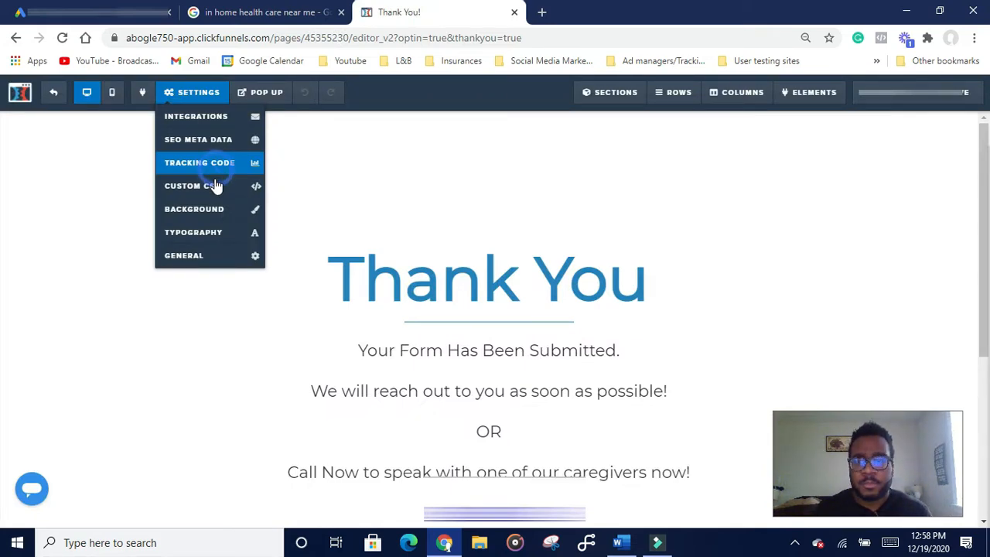
pyautogui.click(215, 177)
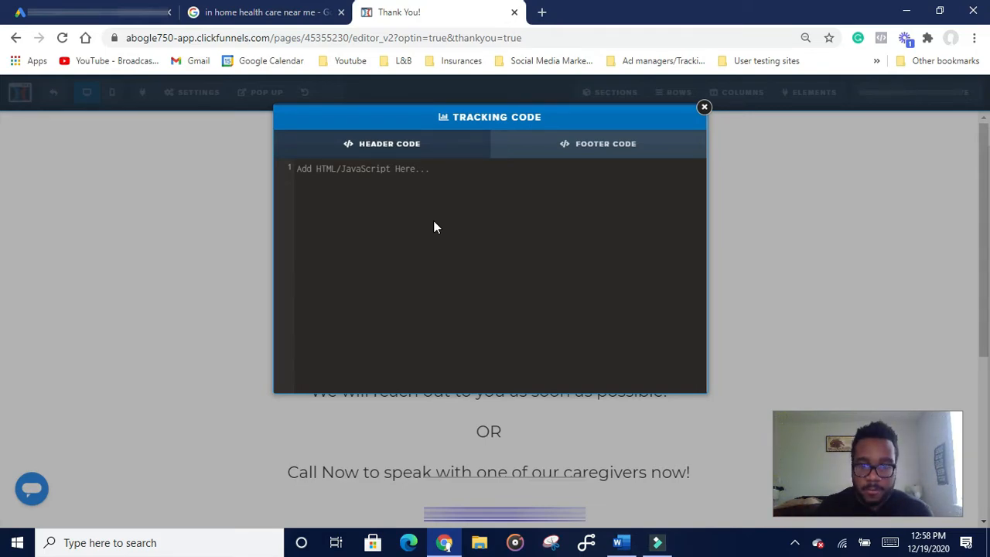
# - Paste the event snippet into the Thank You page's header code and close the tracking code settings
pyautogui.click(416, 179)
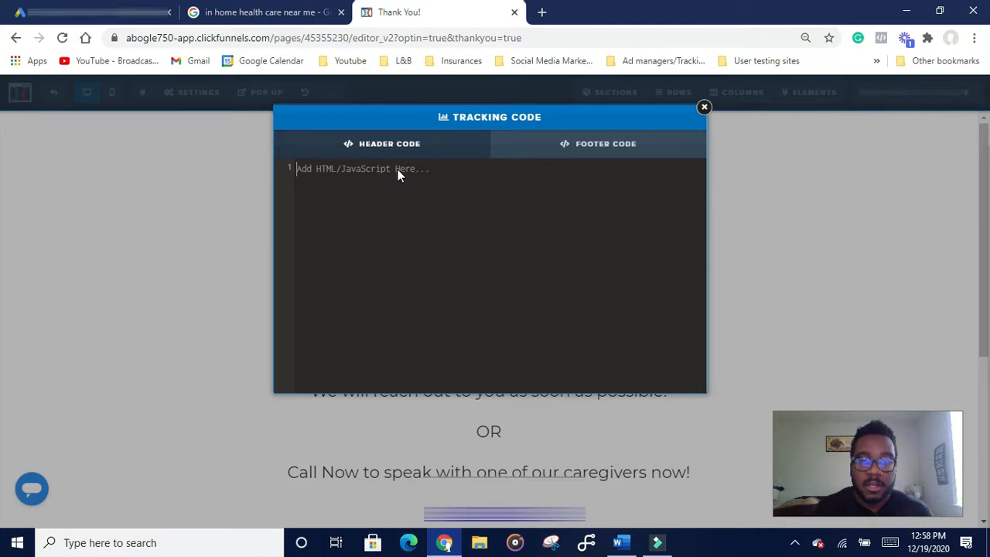
pyautogui.rightClick(398, 169)
pyautogui.click(467, 284)
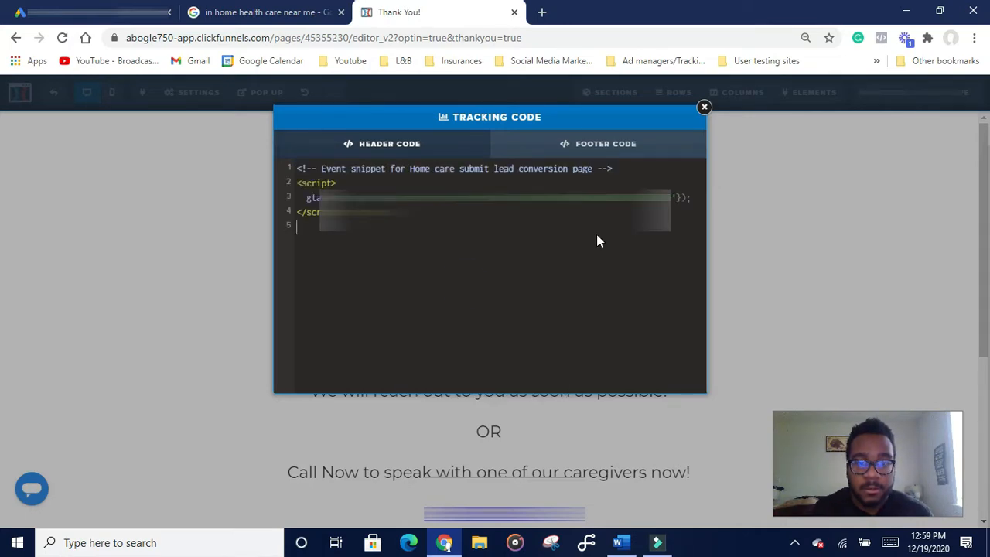
pyautogui.click(704, 107)
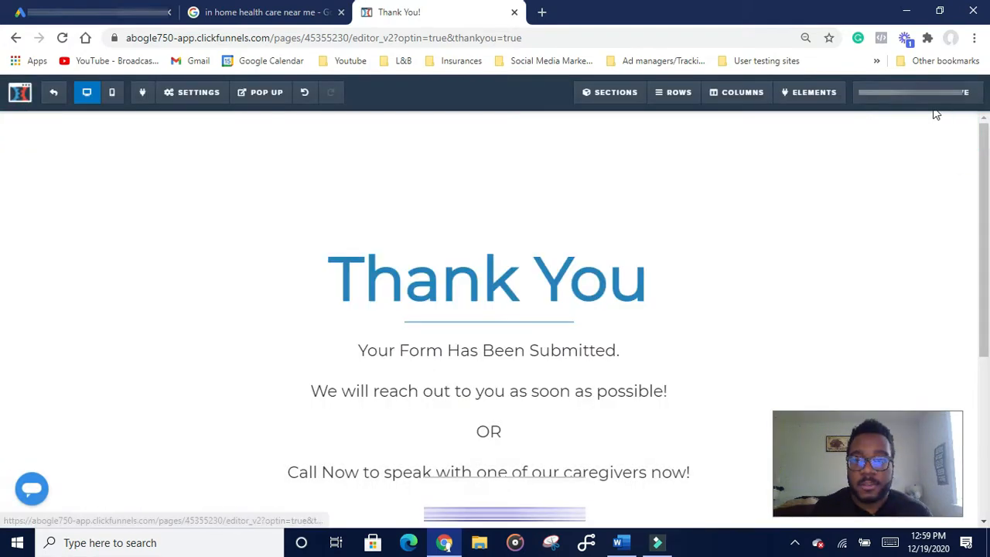
# - Switch to Google Ads and finish the tag setup of the Home care submit lead conversion action
pyautogui.click(91, 12)
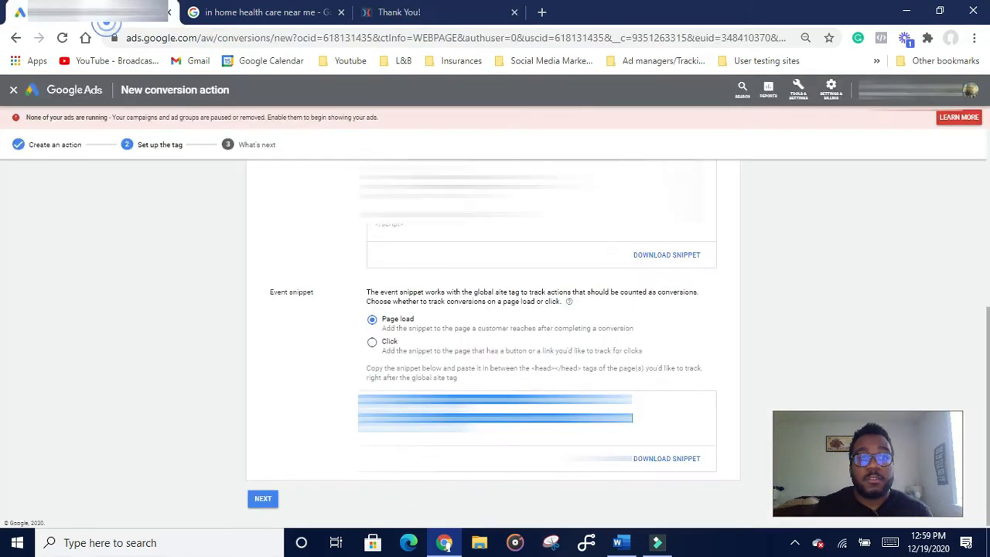
pyautogui.scroll(-1, 510, 302)
pyautogui.click(264, 497)
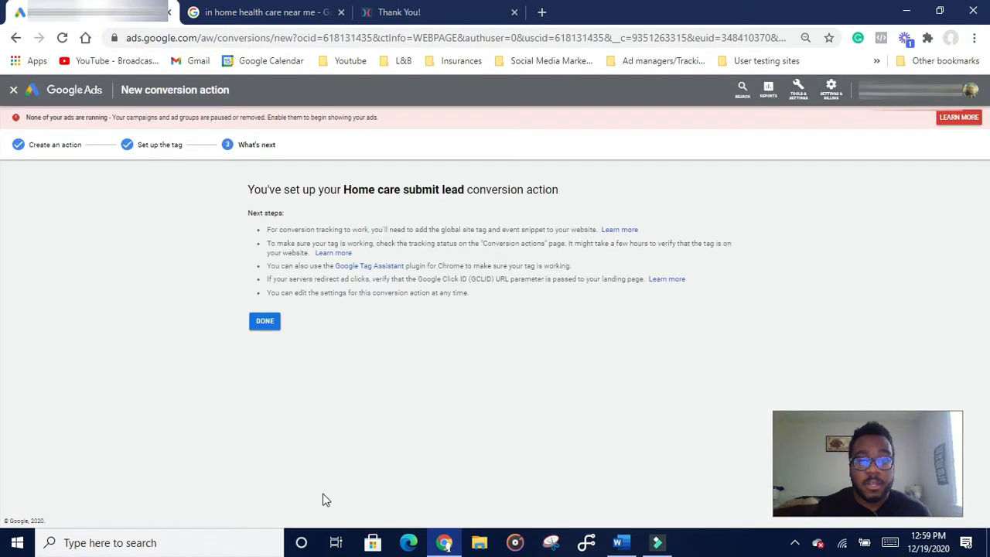
pyautogui.click(265, 325)
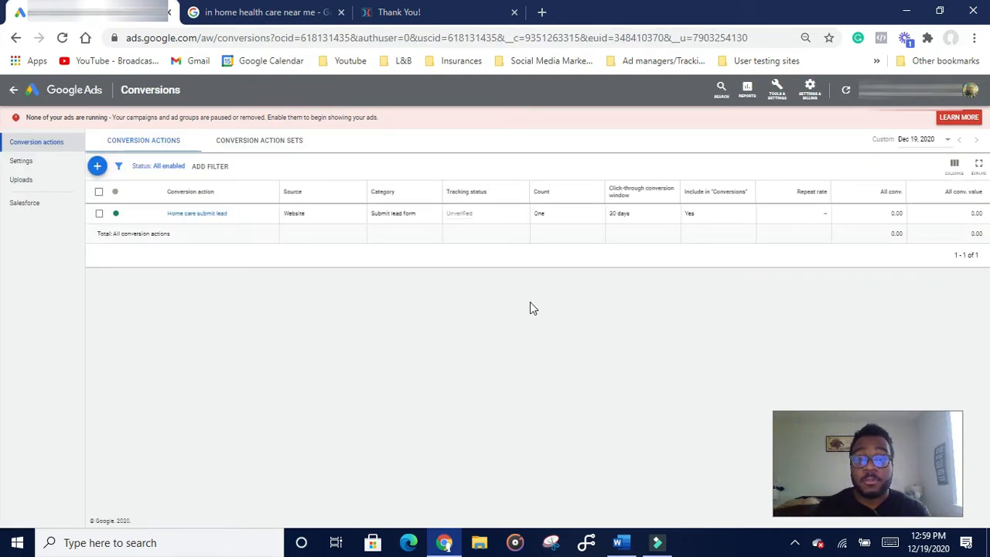
# - Start a new phone calls conversion action that tracks calls to a phone number on your website
pyautogui.click(97, 166)
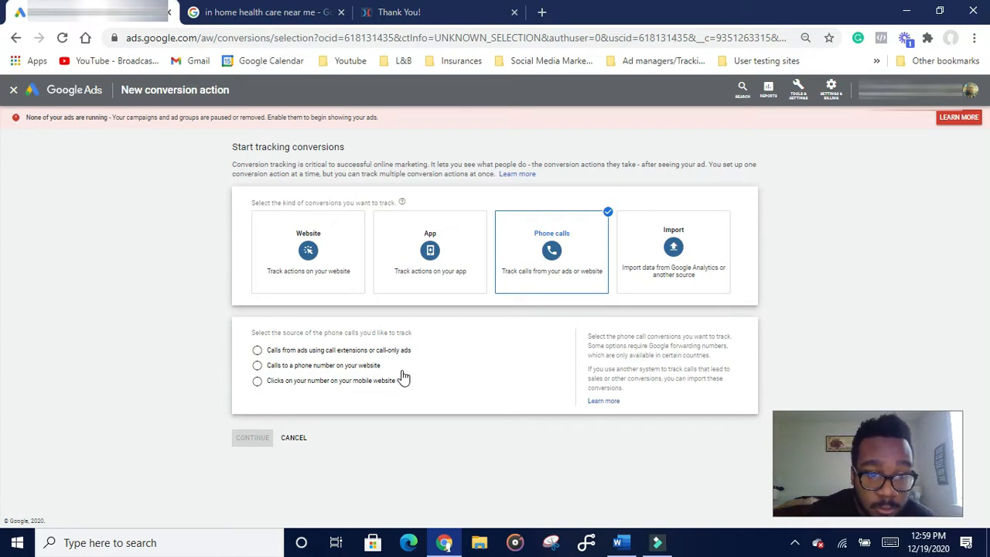
pyautogui.click(319, 367)
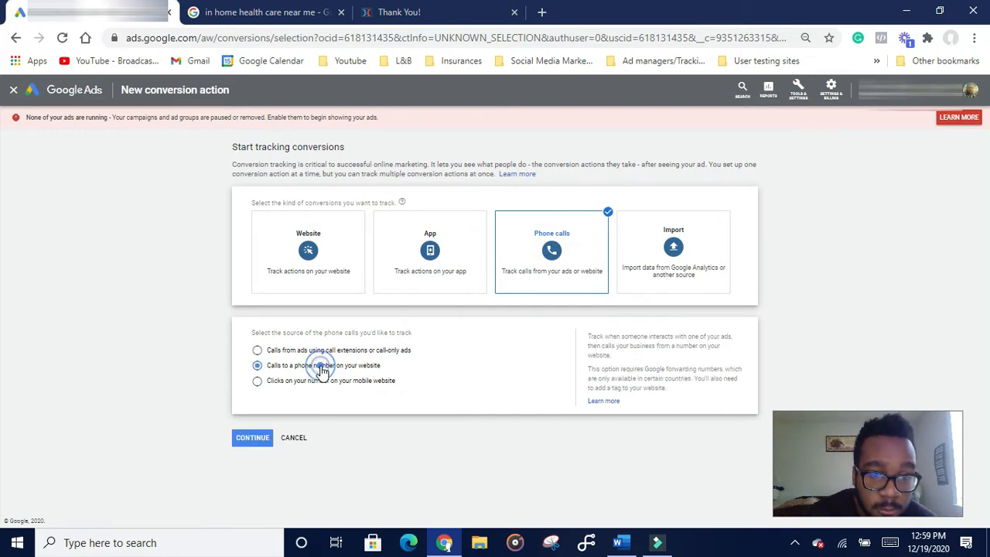
pyautogui.click(252, 438)
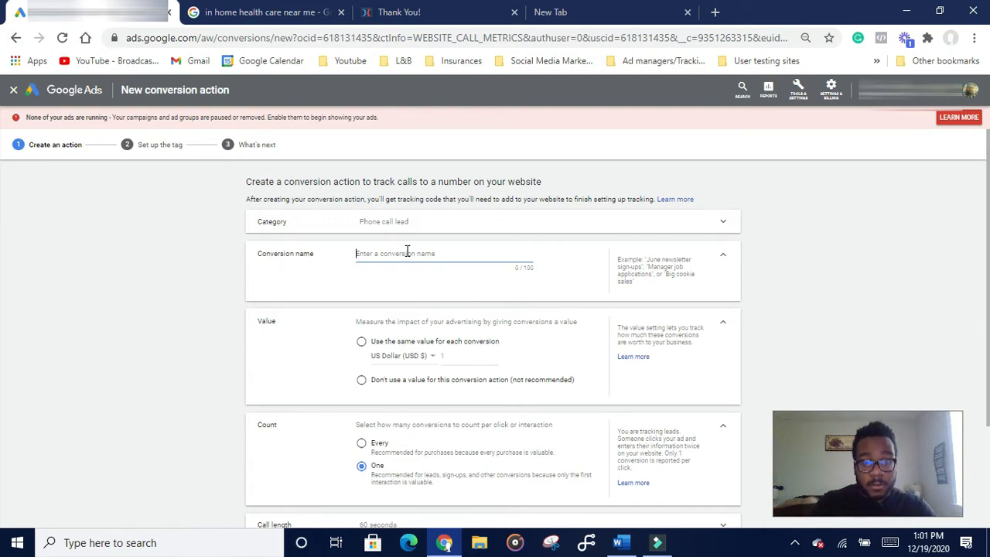
# - Name the conversion action "Phone call Home Care" and choose not to use a value for it
pyautogui.write('Phone call Home C')
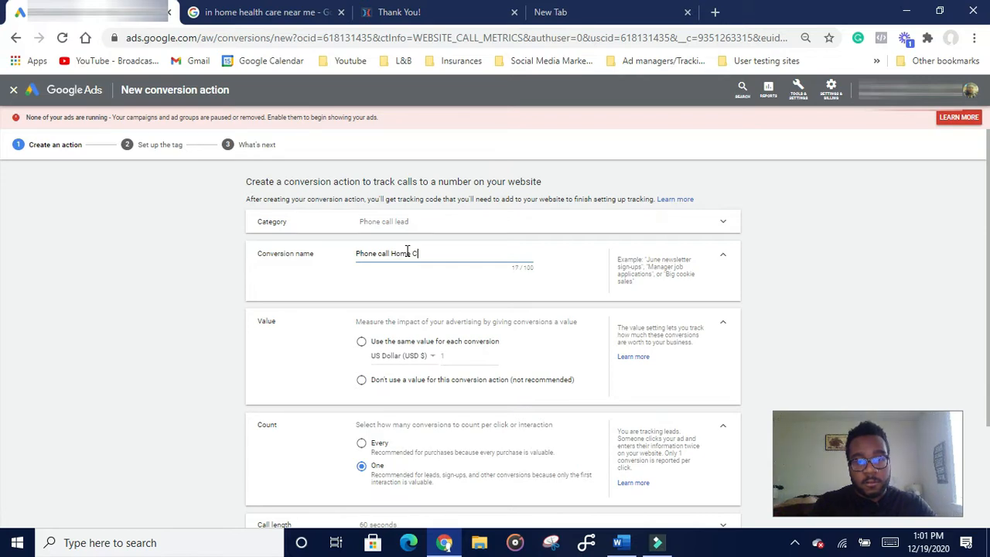
pyautogui.scroll(-1, 389, 410)
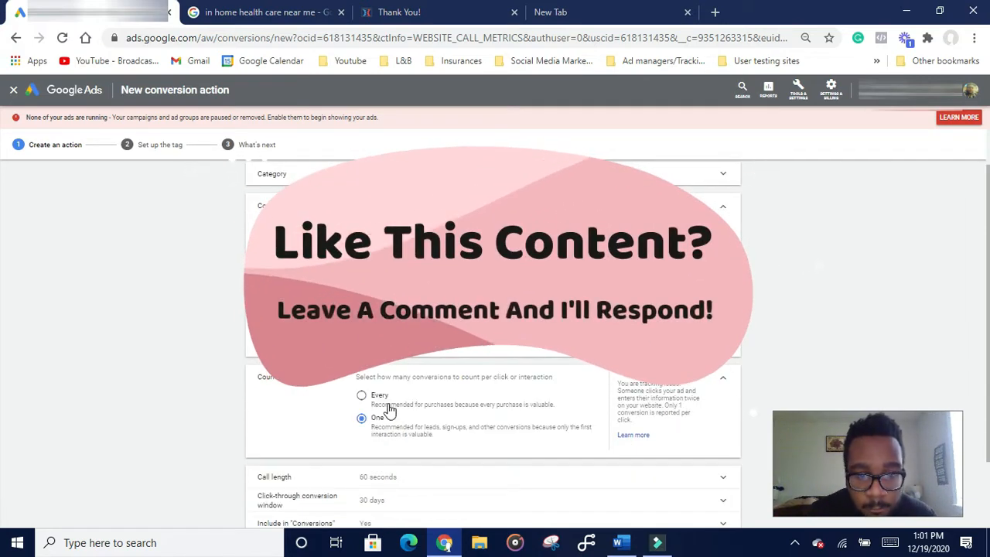
pyautogui.scroll(-1, 389, 410)
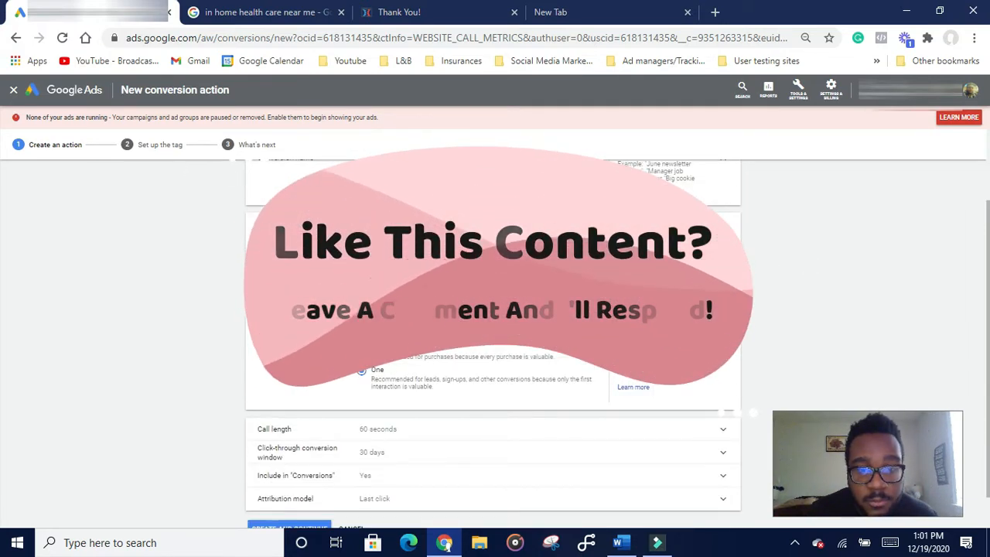
pyautogui.scroll(-1, 394, 332)
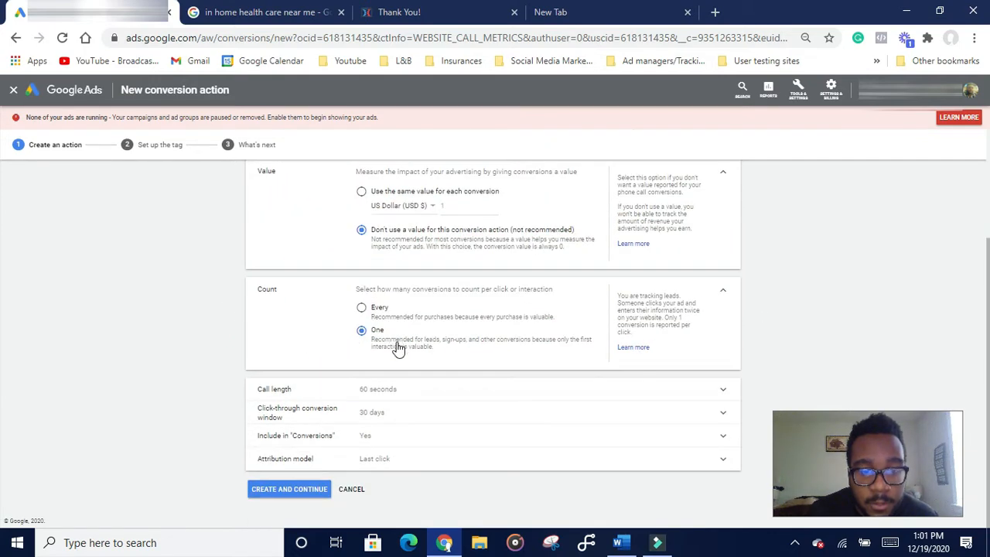
pyautogui.scroll(2, 398, 348)
pyautogui.scroll(-2, 480, 332)
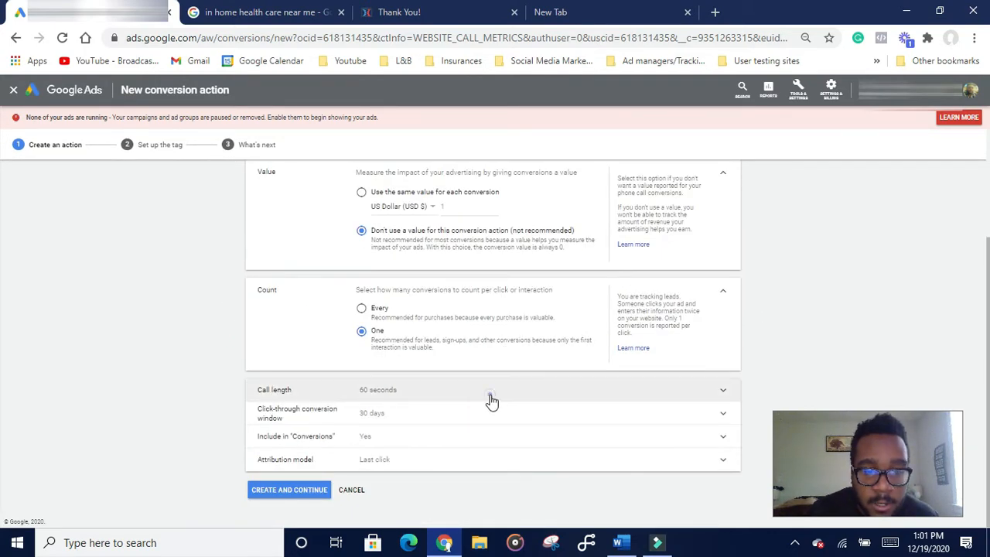
# - Set the minimum call length to 10 seconds and create the conversion action
pyautogui.click(491, 400)
pyautogui.click(360, 408)
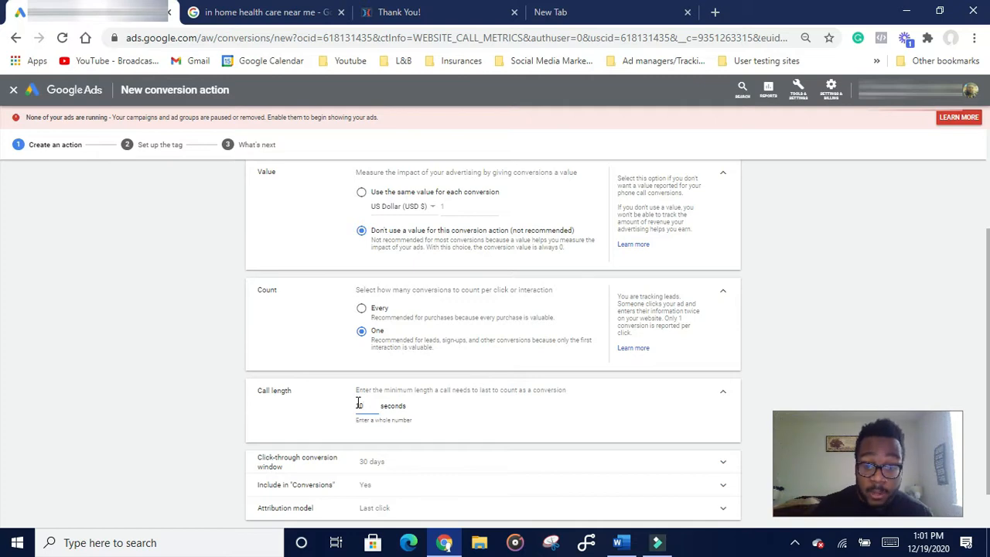
pyautogui.click(72, 406)
pyautogui.scroll(-1, 316, 361)
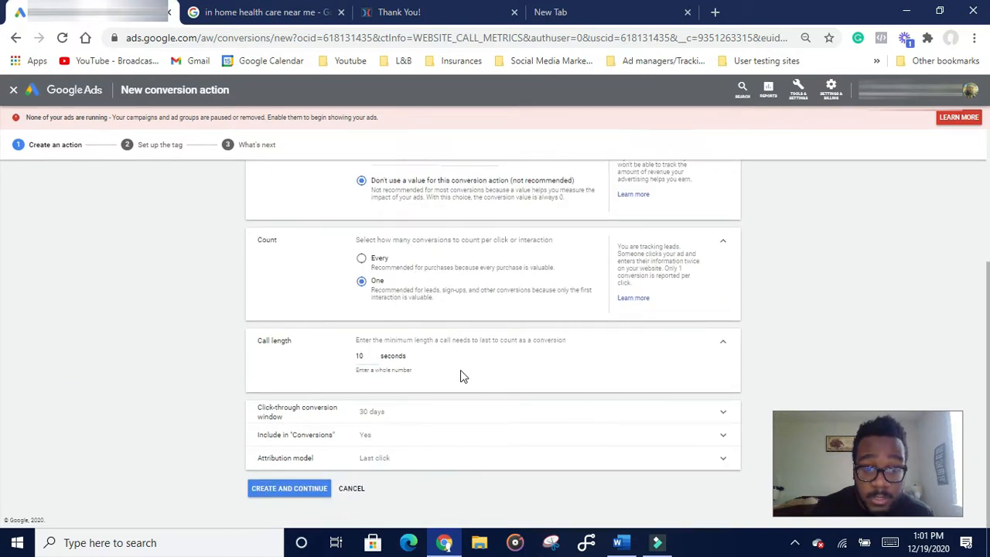
pyautogui.click(300, 491)
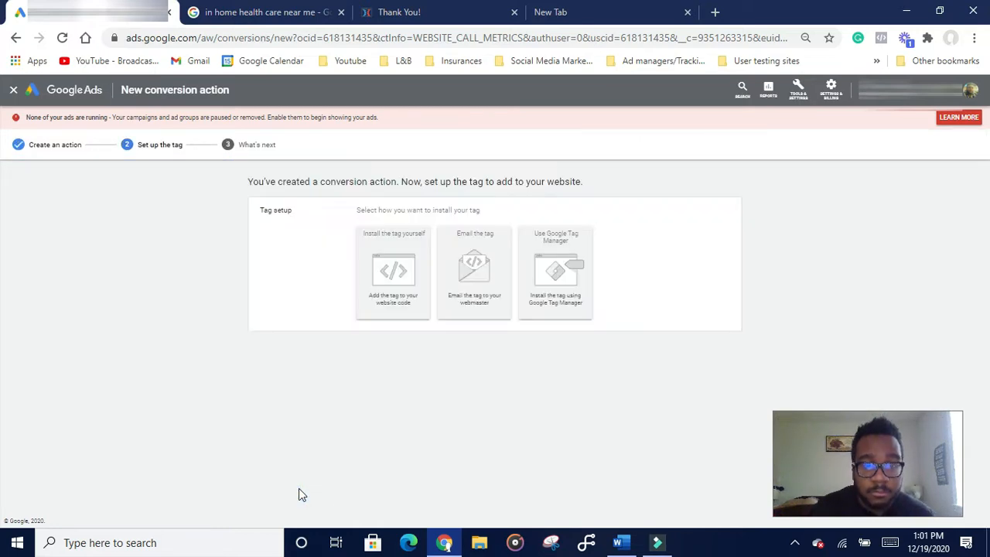
# - Choose to install the tag yourself and review the phone snippet option for entering the number as it appears on the website
pyautogui.click(380, 288)
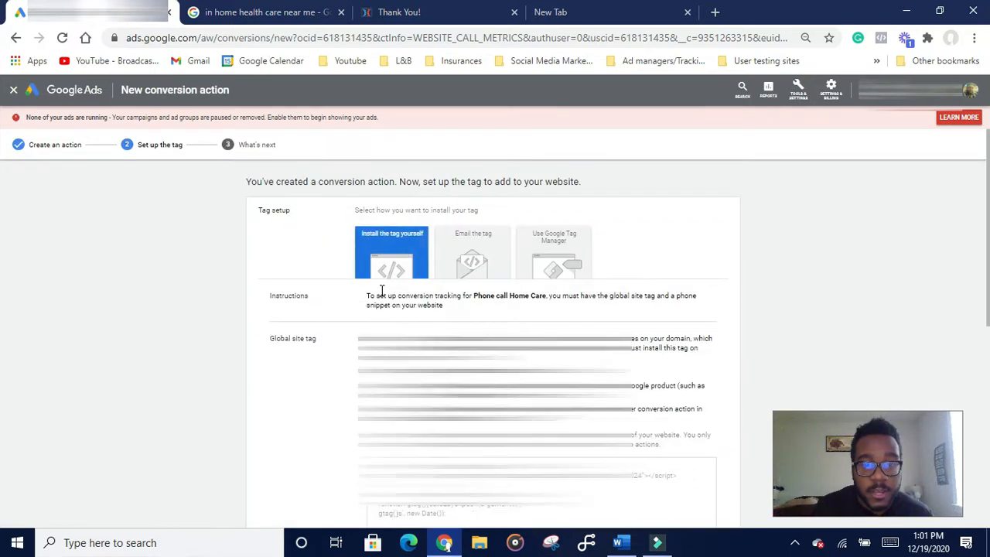
pyautogui.scroll(-2, 496, 311)
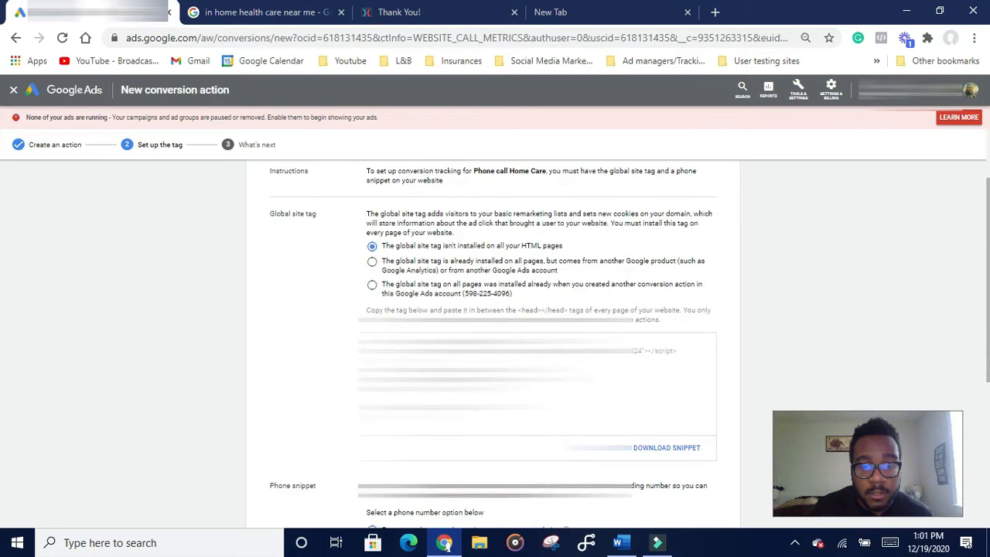
pyautogui.scroll(2, 496, 312)
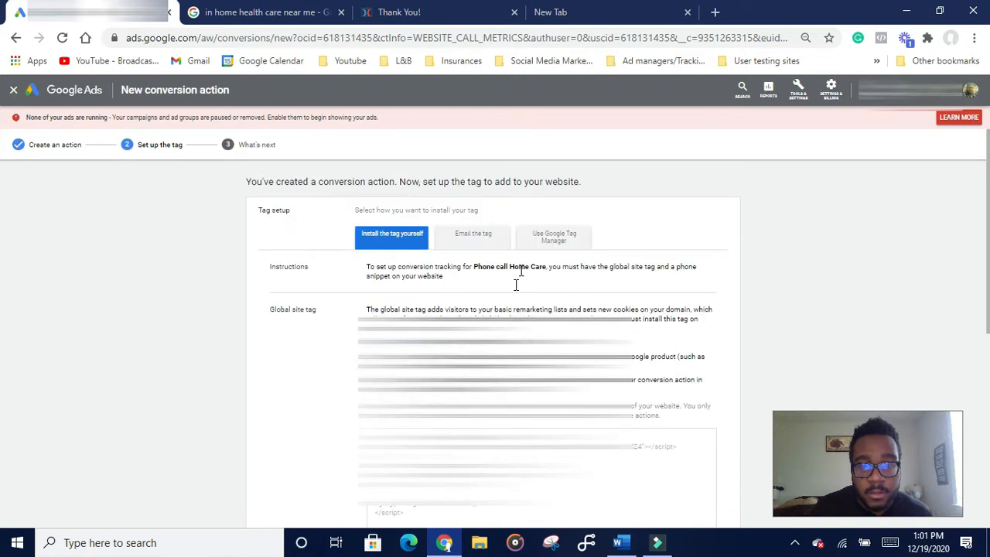
pyautogui.scroll(-2, 515, 283)
pyautogui.scroll(-2, 447, 356)
pyautogui.scroll(-2, 452, 361)
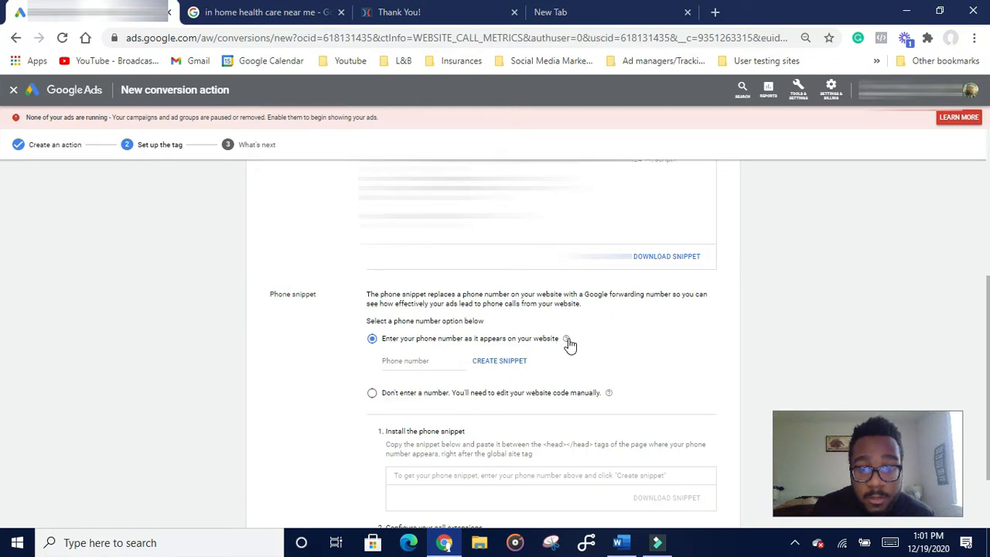
pyautogui.moveTo(567, 343)
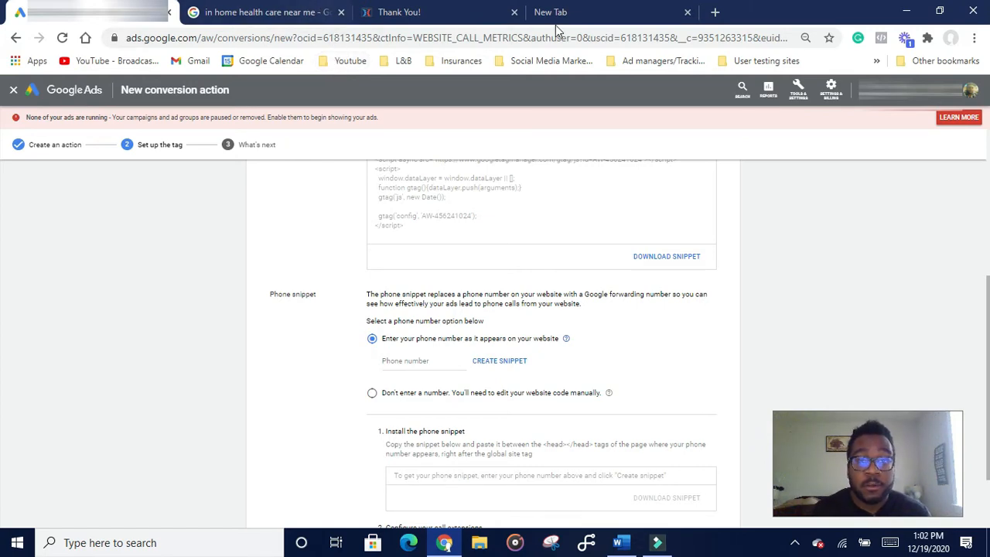
# - Switch to the scratch browser tab and compare the phone number formats with and without parentheses around the area code
pyautogui.click(596, 6)
pyautogui.click(563, 21)
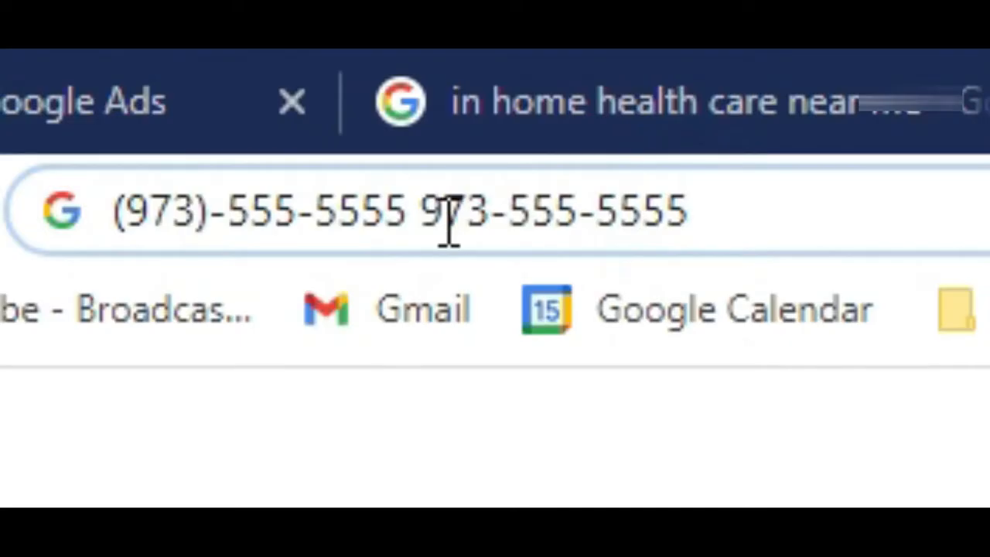
pyautogui.moveTo(421, 205); pyautogui.dragTo(98, 220)
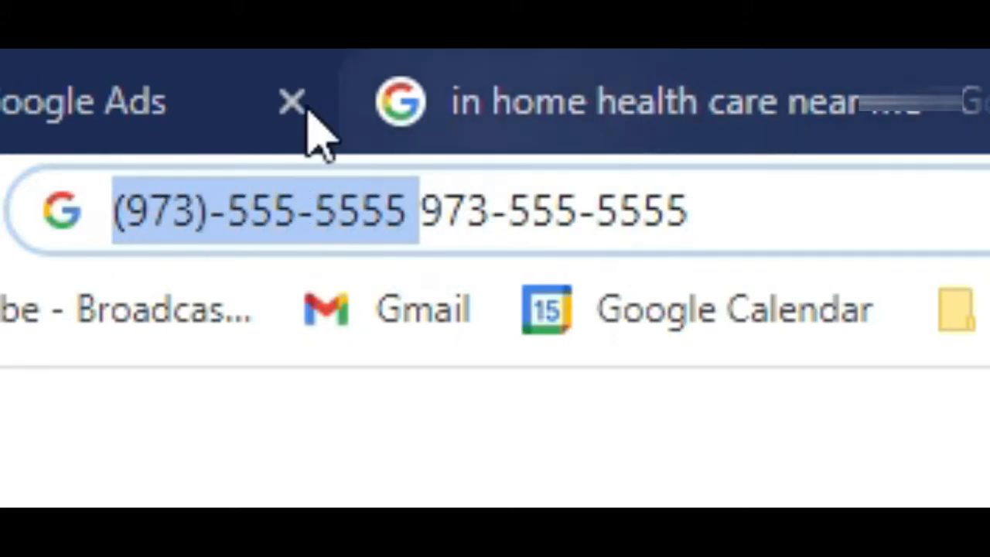
pyautogui.click(112, 131)
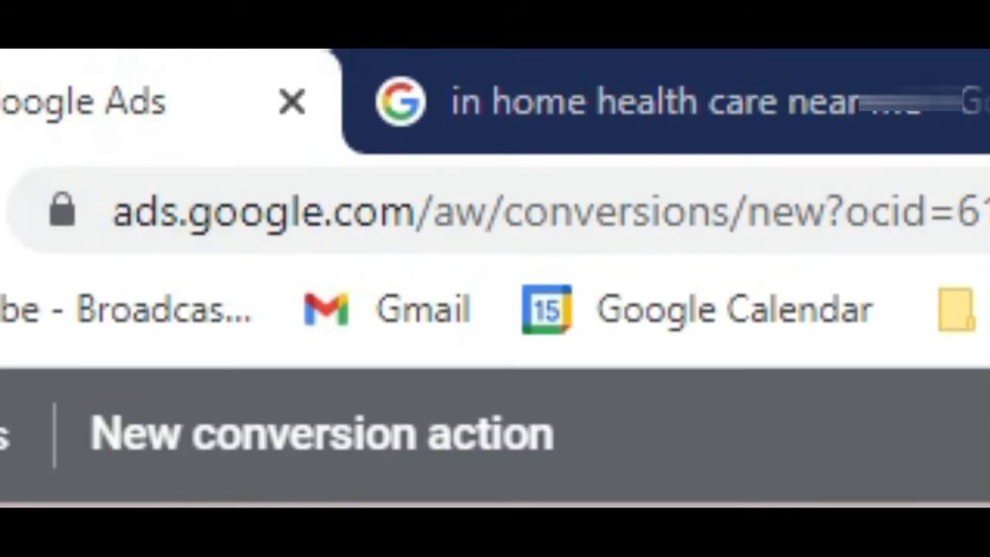
pyautogui.hotkey('ctrl', 'Tab')
pyautogui.moveTo(751, 214)
pyautogui.mouseDown()
pyautogui.moveTo(592, 177)
pyautogui.moveTo(435, 188)
pyautogui.mouseUp()
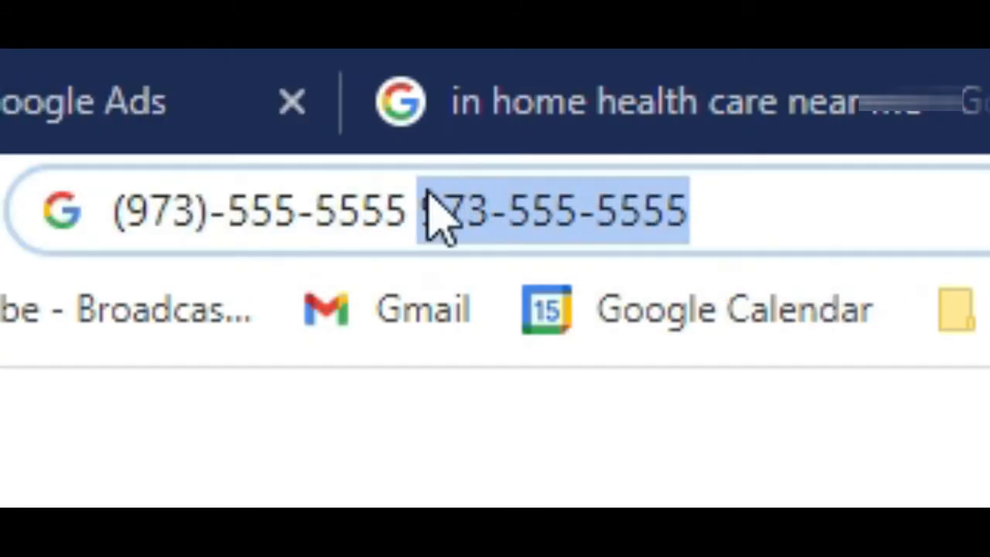
# - Add parentheses around the area code of the second sample phone number in the address bar
pyautogui.click(445, 200)
pyautogui.click(467, 203)
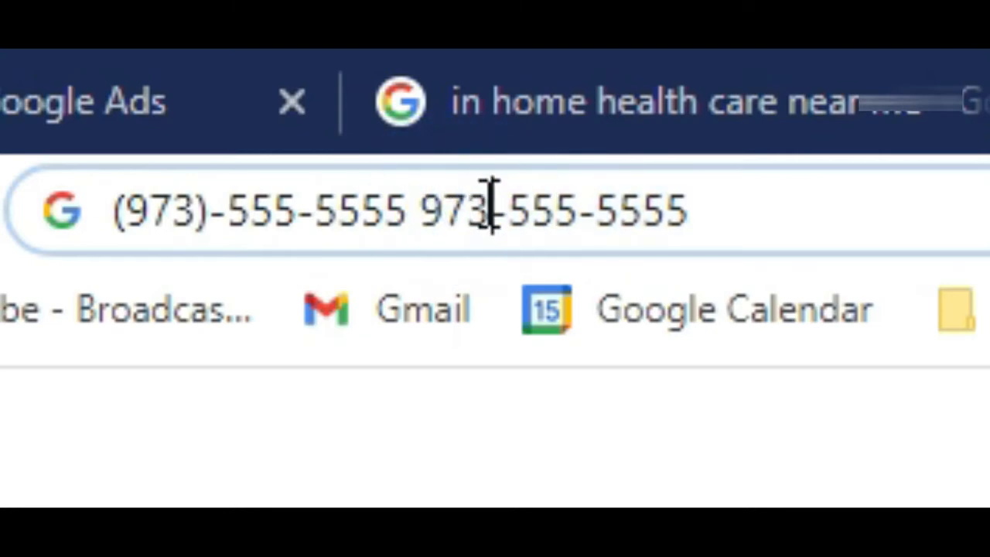
pyautogui.click(482, 201)
pyautogui.write(')')
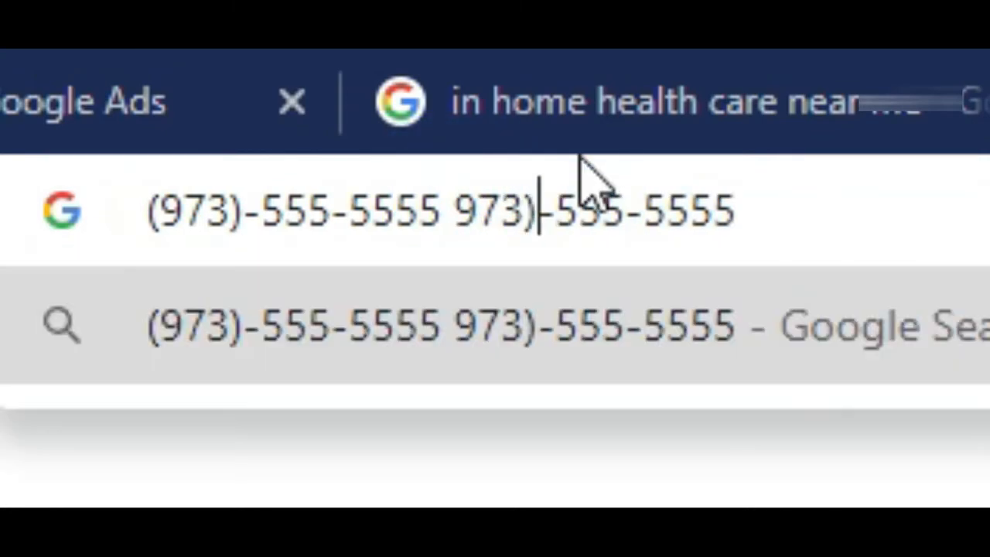
pyautogui.click(456, 207)
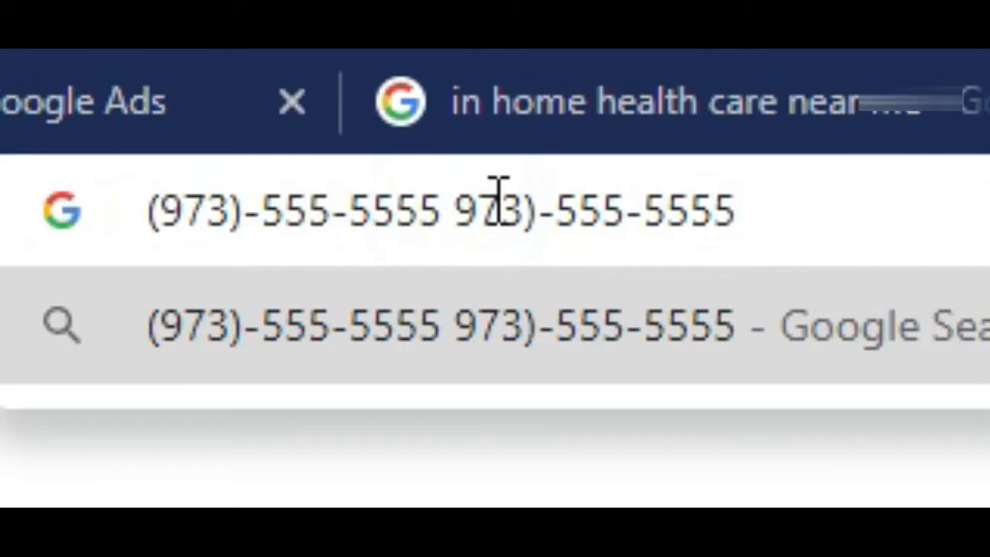
pyautogui.write('(')
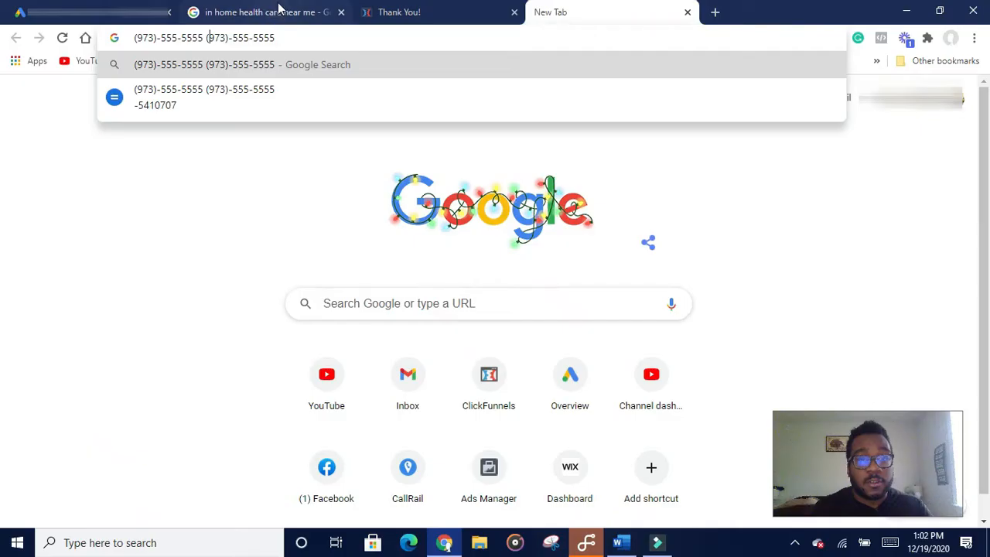
pyautogui.click(746, 93)
# - Review the phone snippet instructions in Google Ads and the funnel's head tracking code field in the ClickFunnels settings
pyautogui.click(85, 12)
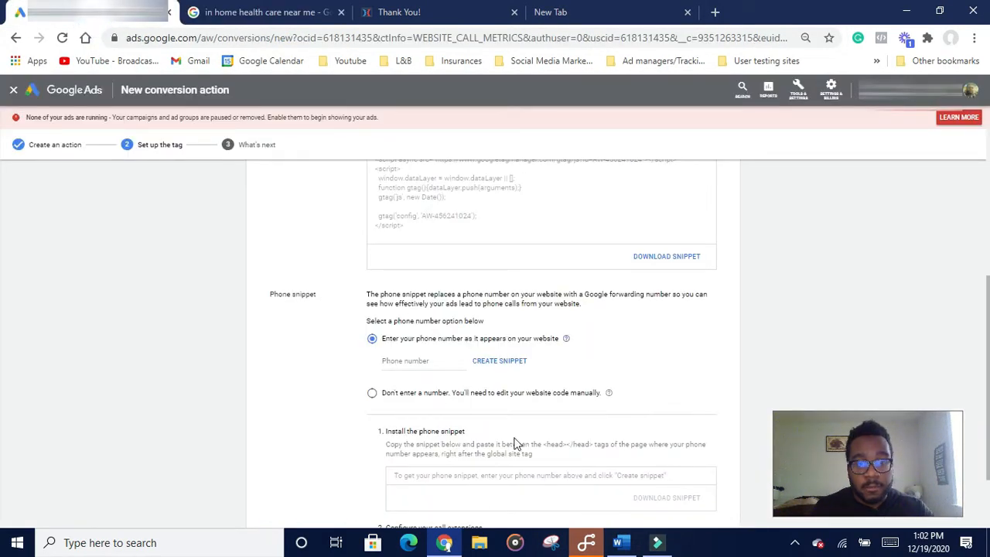
pyautogui.scroll(-2, 515, 442)
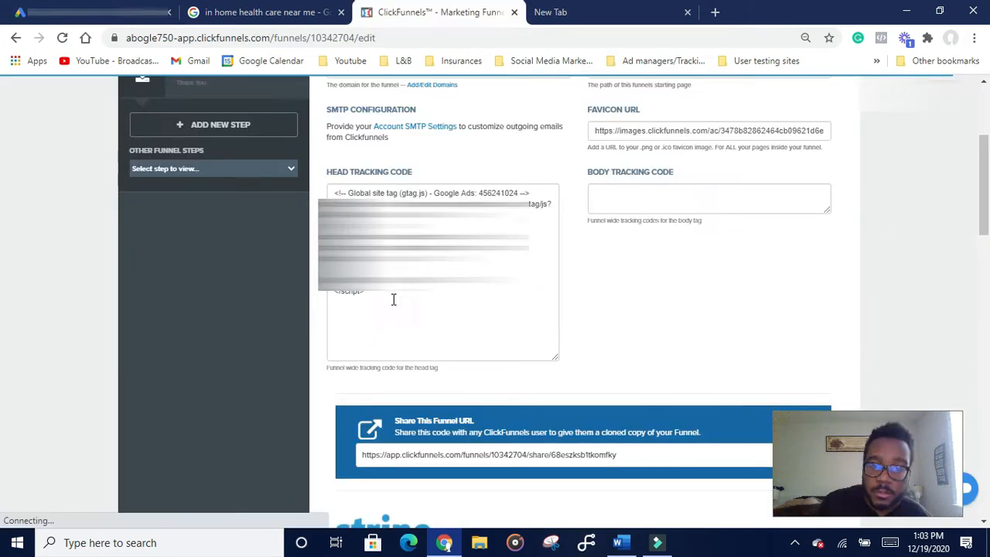
pyautogui.click(392, 299)
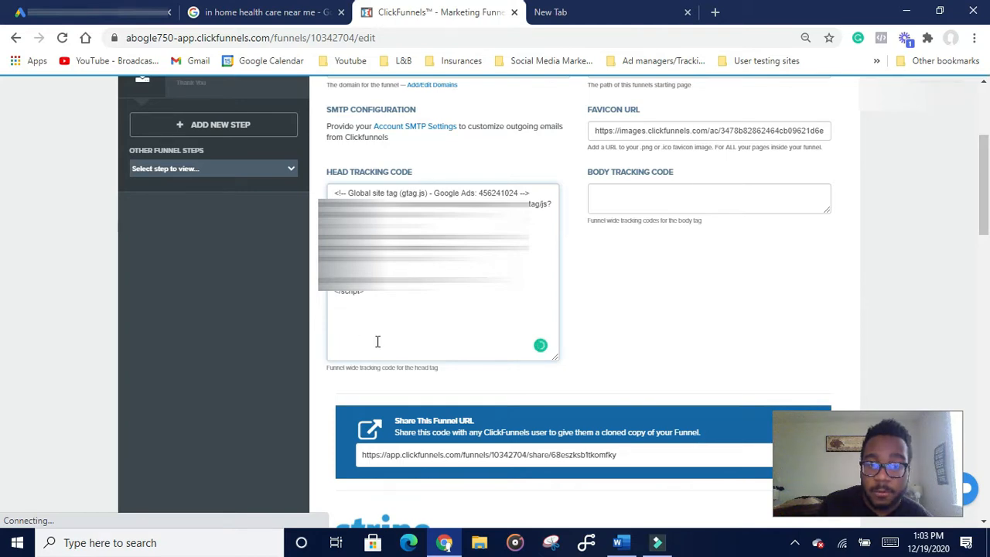
pyautogui.click(662, 334)
pyautogui.scroll(-3, 789, 359)
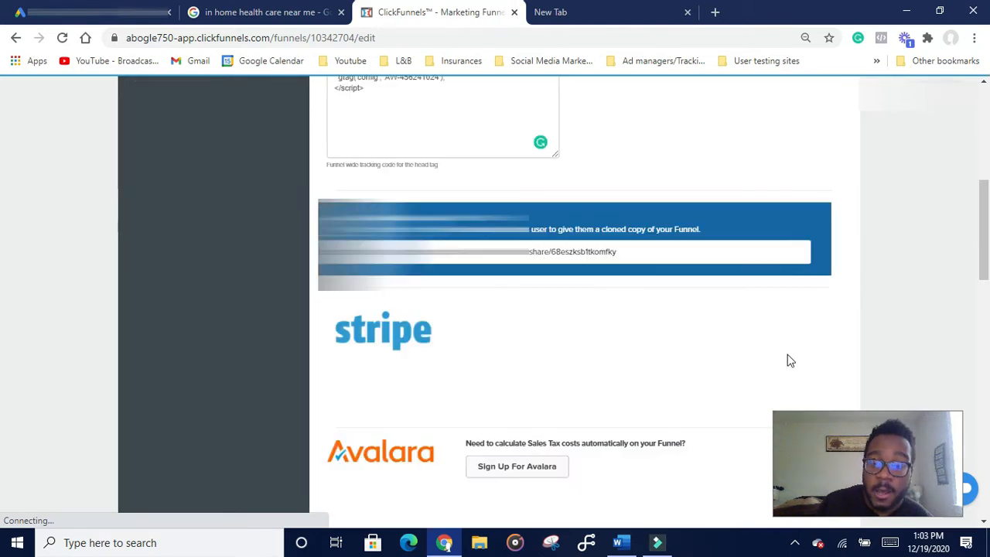
pyautogui.scroll(5, 773, 348)
pyautogui.scroll(2, 768, 345)
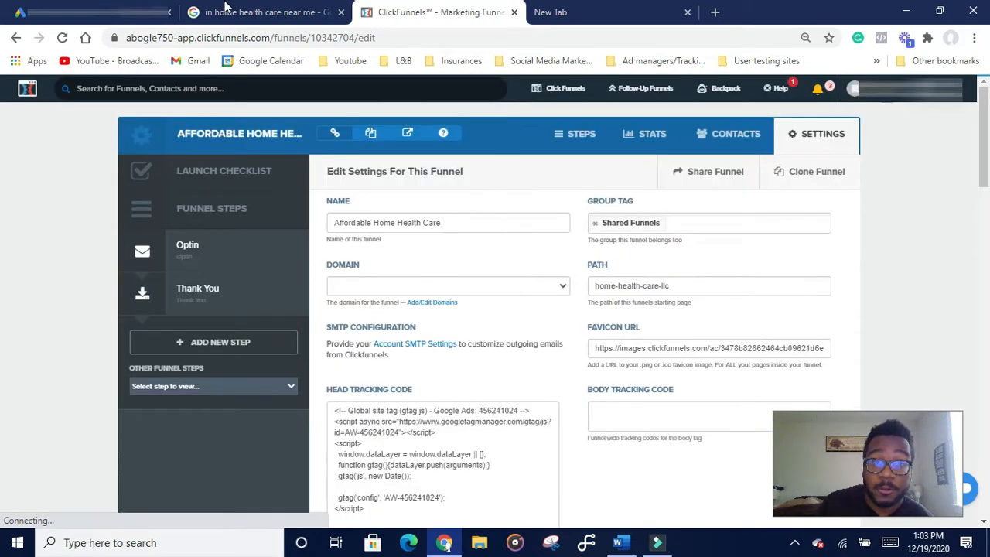
# - Return to Google Ads, leave the conversions page and open the keywords of the "In home care" ad group in Leads-Search-1
pyautogui.click(100, 12)
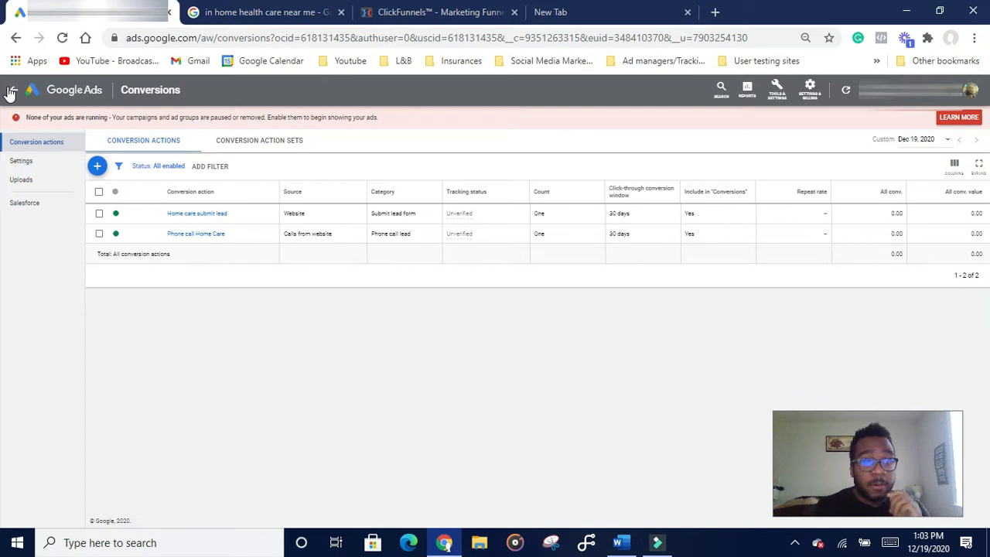
pyautogui.click(11, 92)
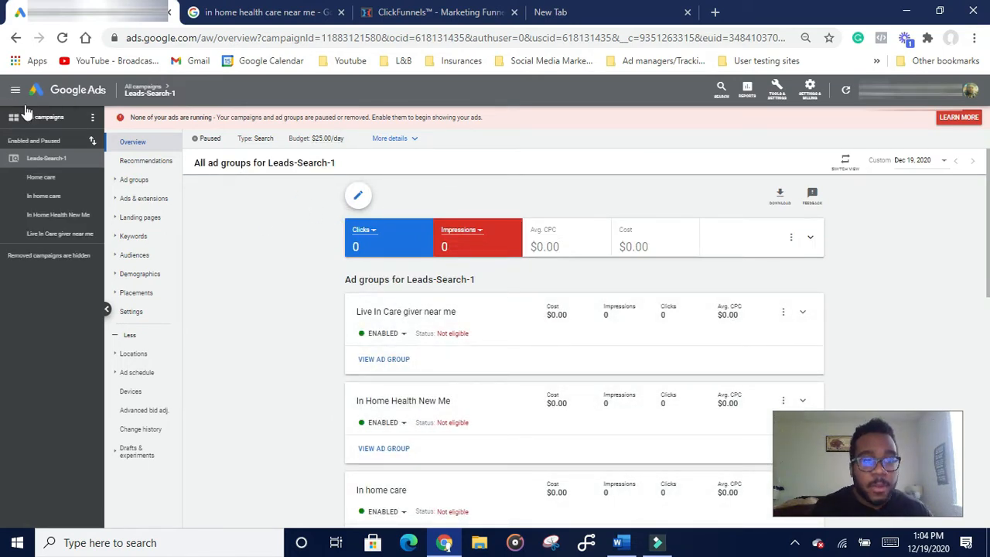
pyautogui.click(58, 199)
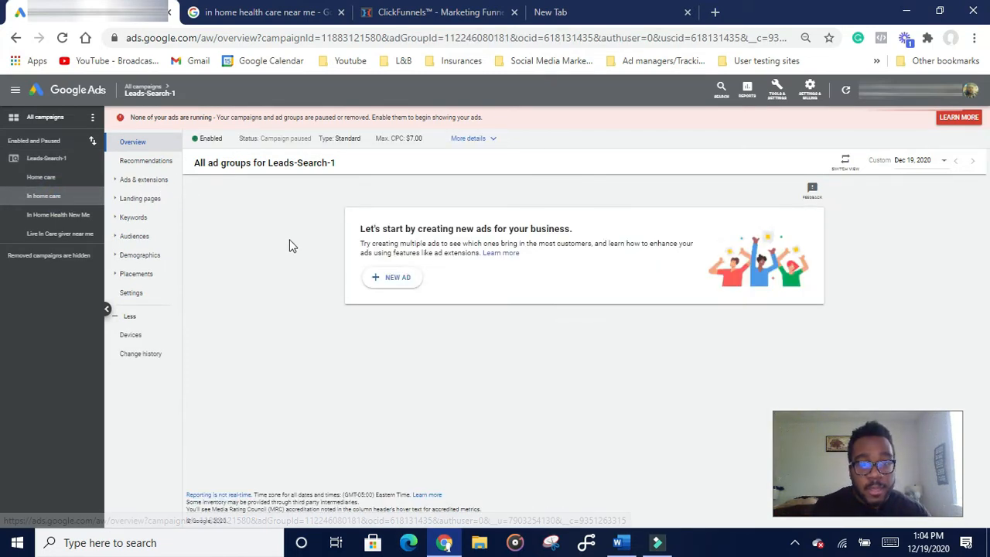
pyautogui.click(135, 220)
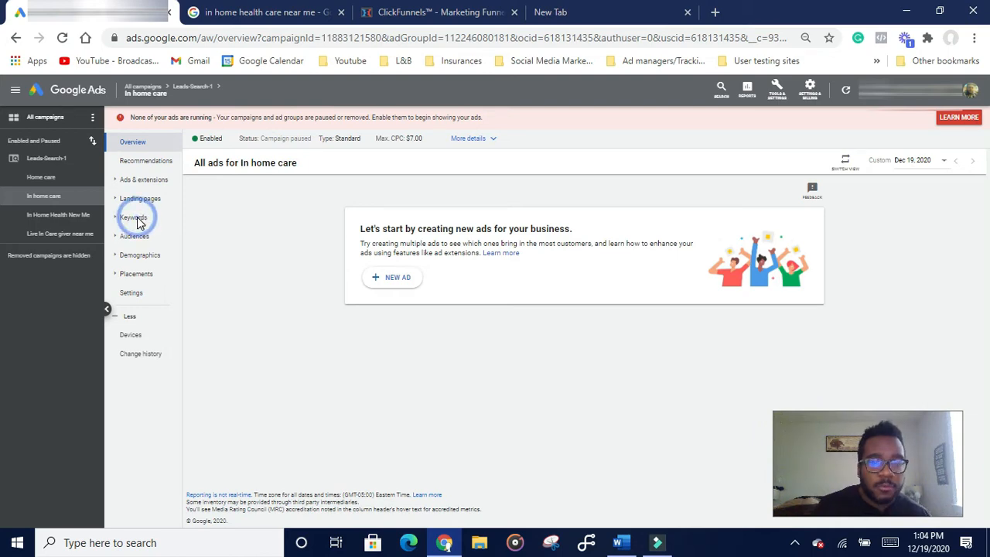
pyautogui.click(126, 219)
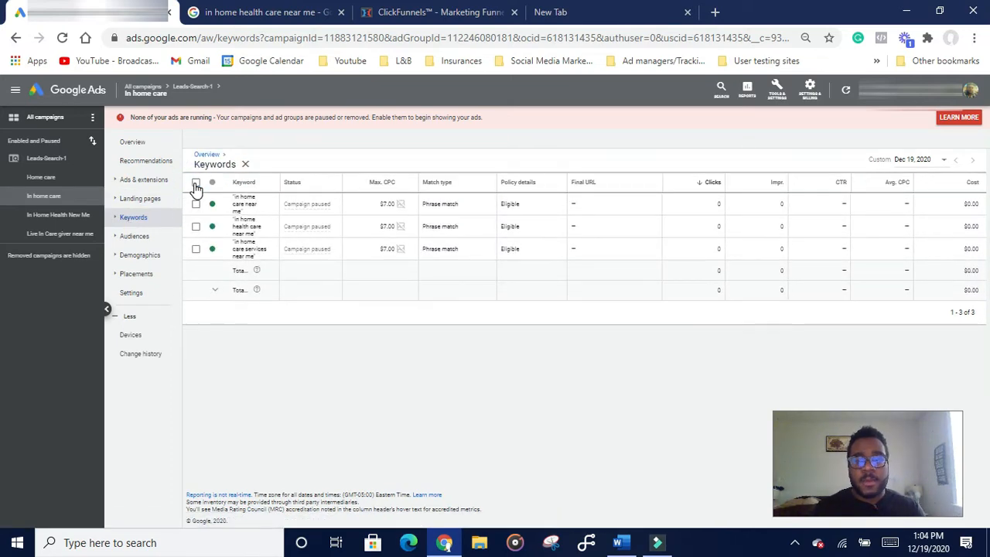
# - Open the form for adding keywords and enter the modified broad match keyword "+In +home +care +near"
pyautogui.click(196, 185)
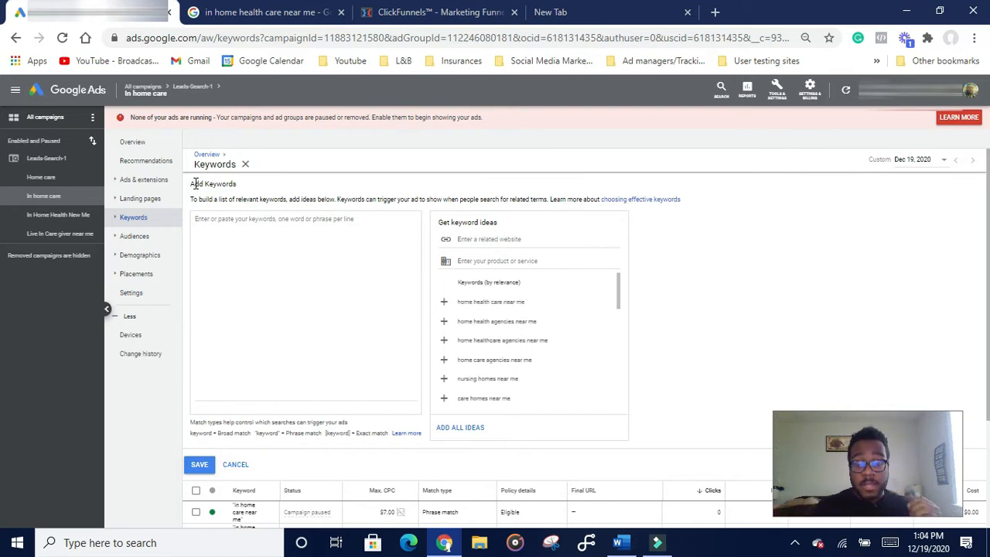
pyautogui.scroll(-2, 335, 433)
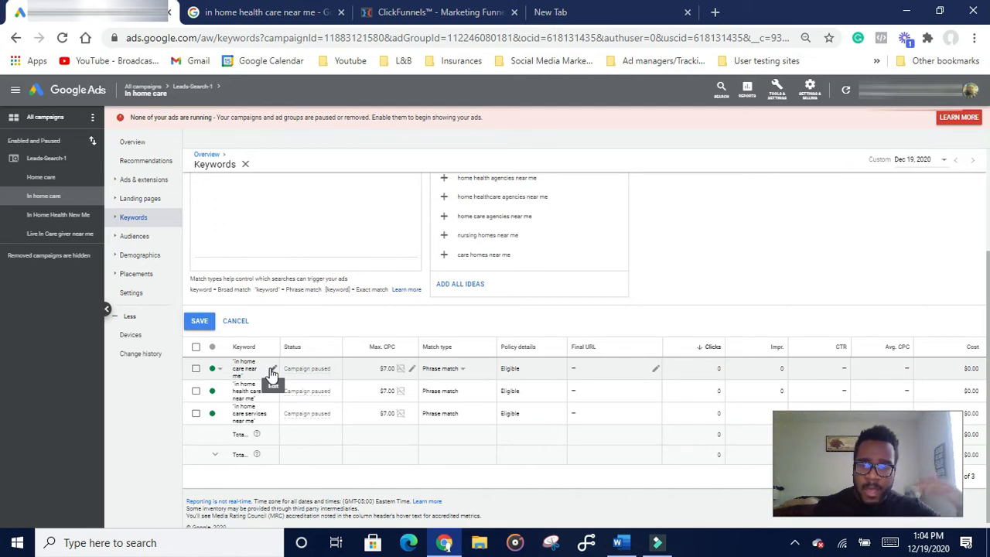
pyautogui.scroll(2, 272, 374)
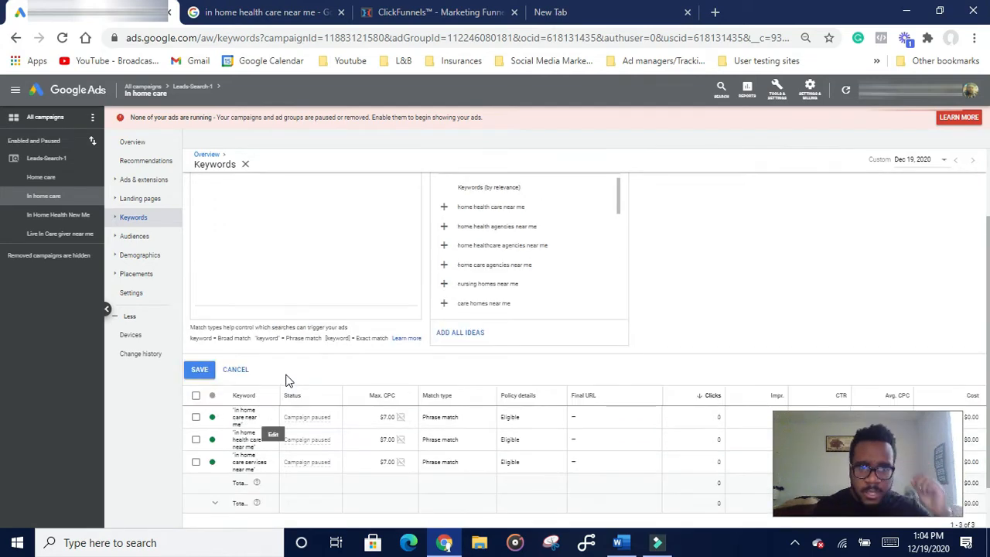
pyautogui.scroll(-2, 254, 320)
pyautogui.scroll(2, 256, 305)
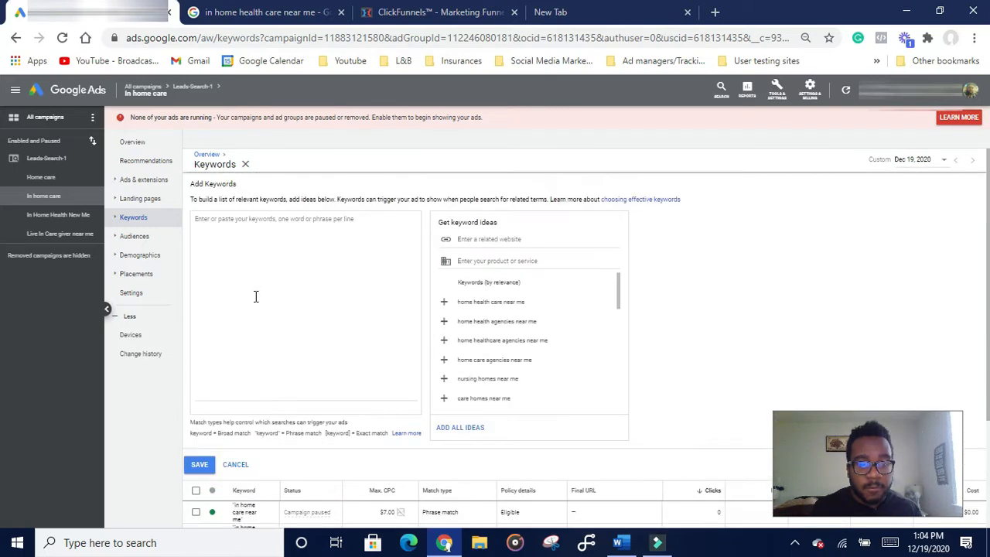
pyautogui.click(244, 240)
pyautogui.click(243, 218)
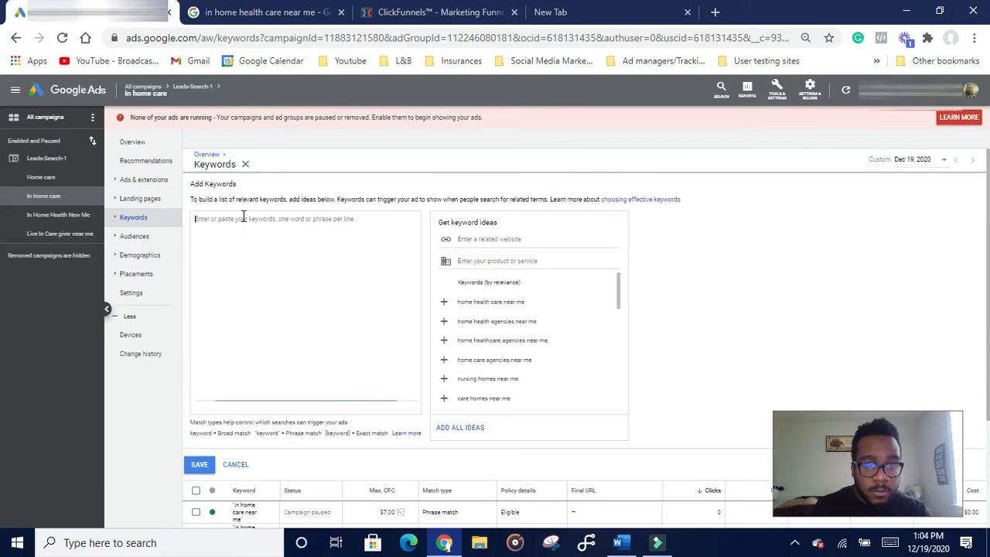
pyautogui.write('+In +home +ca')
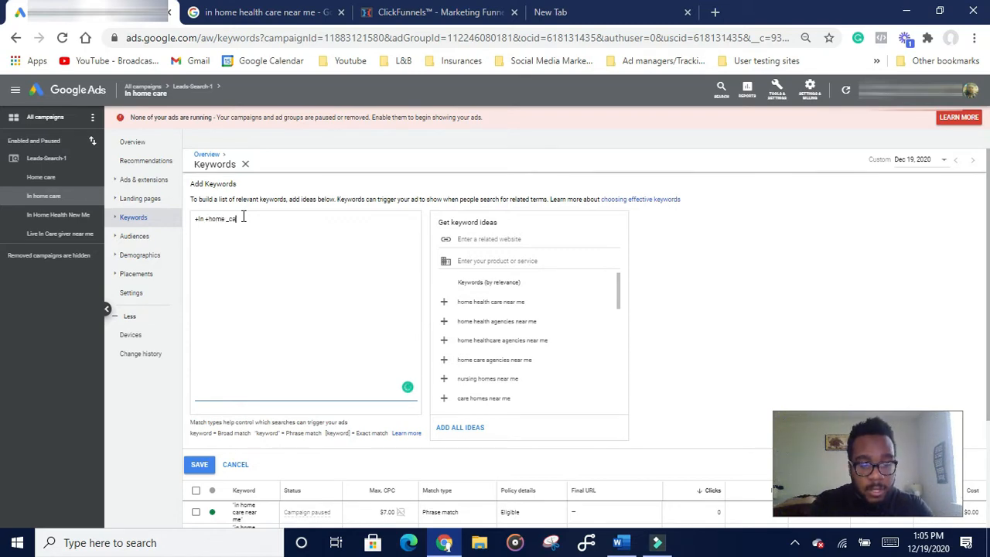
pyautogui.press('BackSpace')
pyautogui.press('BackSpace')
pyautogui.press('BackSpace')
pyautogui.press('BackSpace')
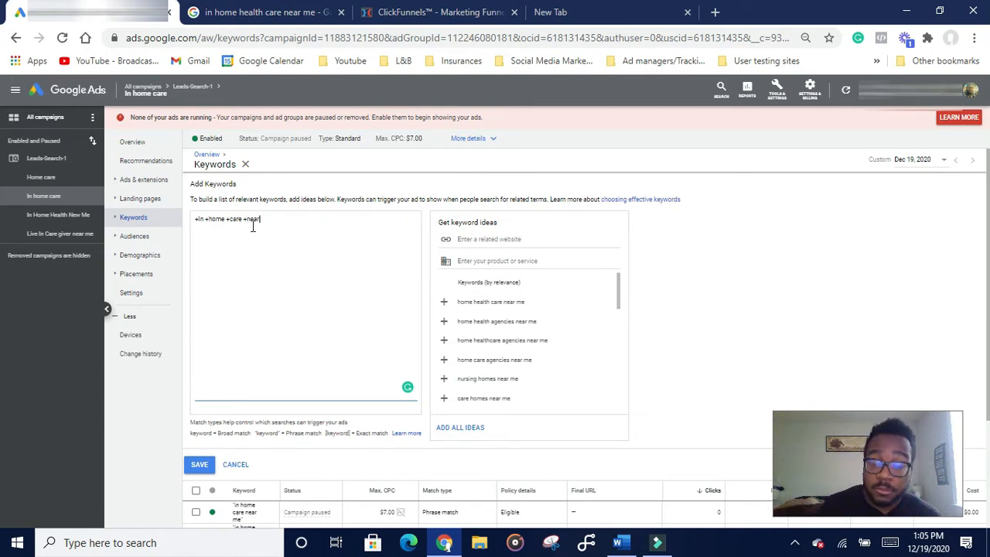
# - Compare the entered modified broad match keyword with the ad group's existing phrase match keywords
pyautogui.scroll(-1, 263, 279)
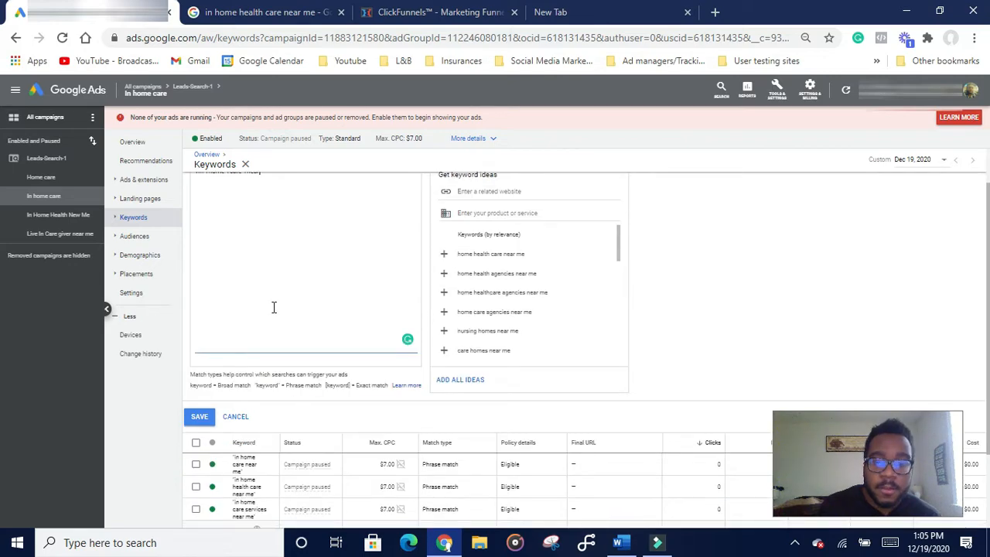
pyautogui.scroll(-2, 271, 310)
pyautogui.scroll(2, 287, 359)
pyautogui.scroll(-2, 287, 360)
pyautogui.scroll(2, 287, 359)
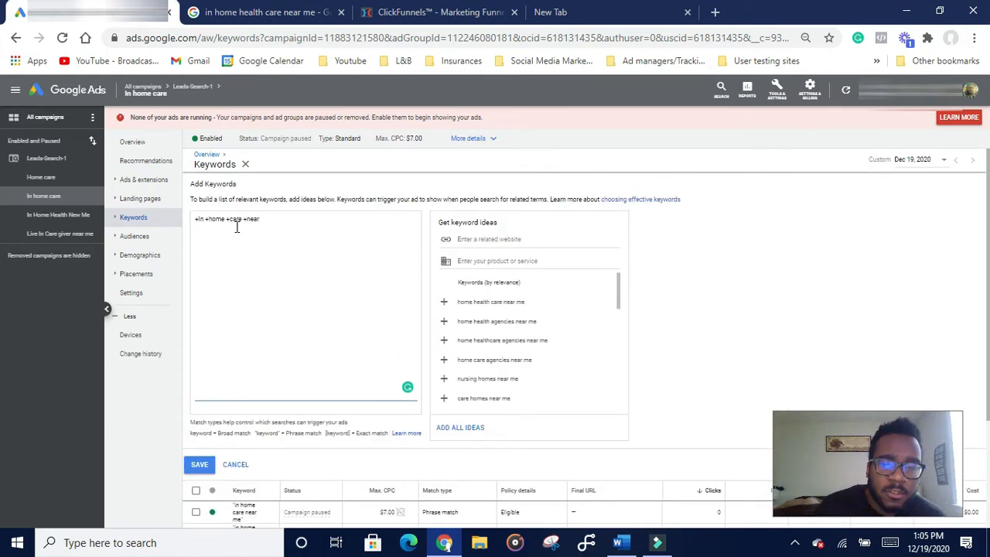
pyautogui.scroll(-2, 264, 274)
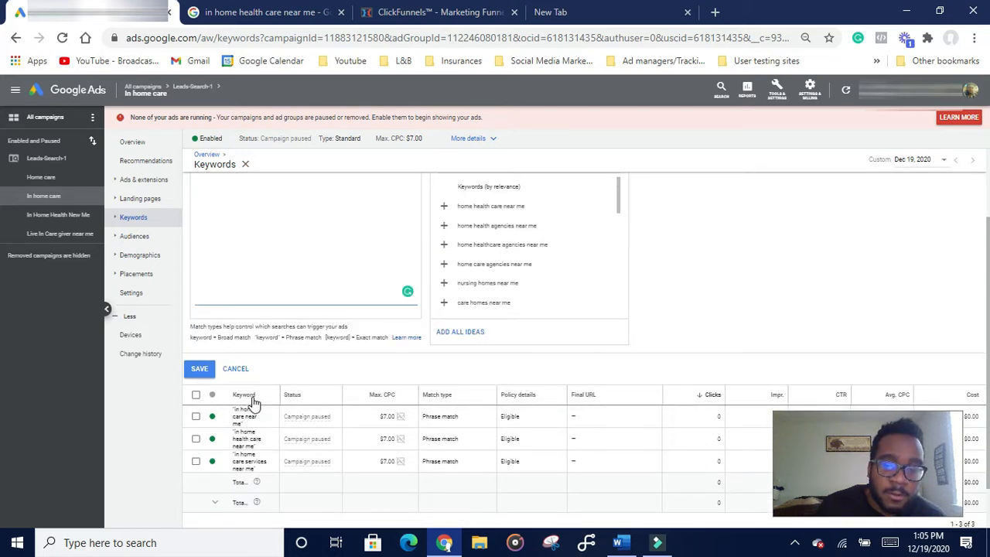
pyautogui.scroll(2, 248, 306)
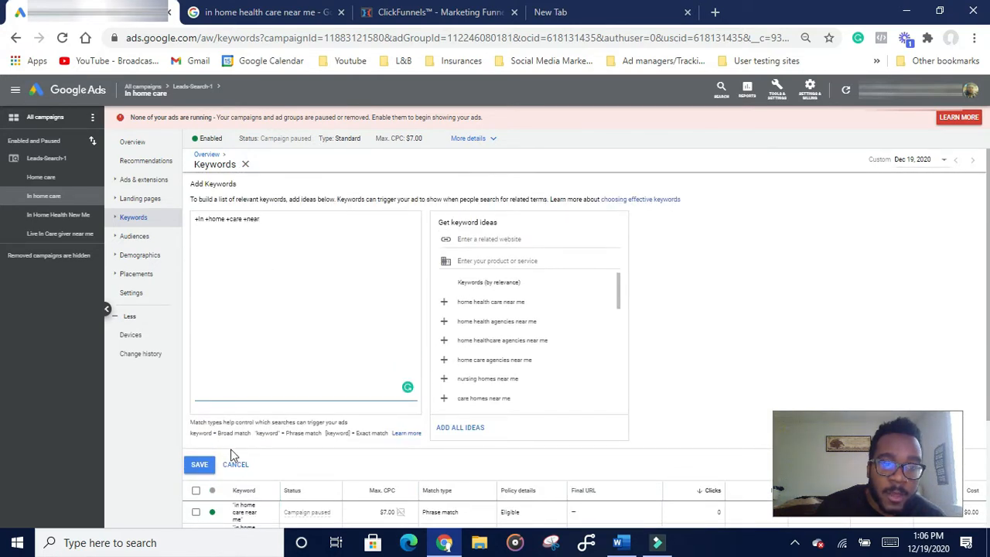
# - Leave the keyword form without saving and open the ads list of the "In home care" ad group
pyautogui.click(317, 260)
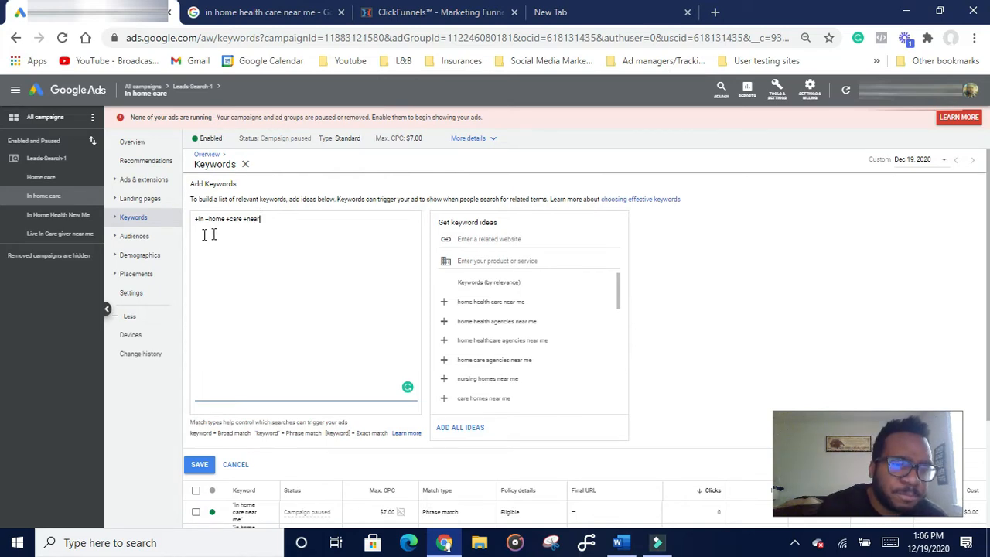
pyautogui.click(128, 184)
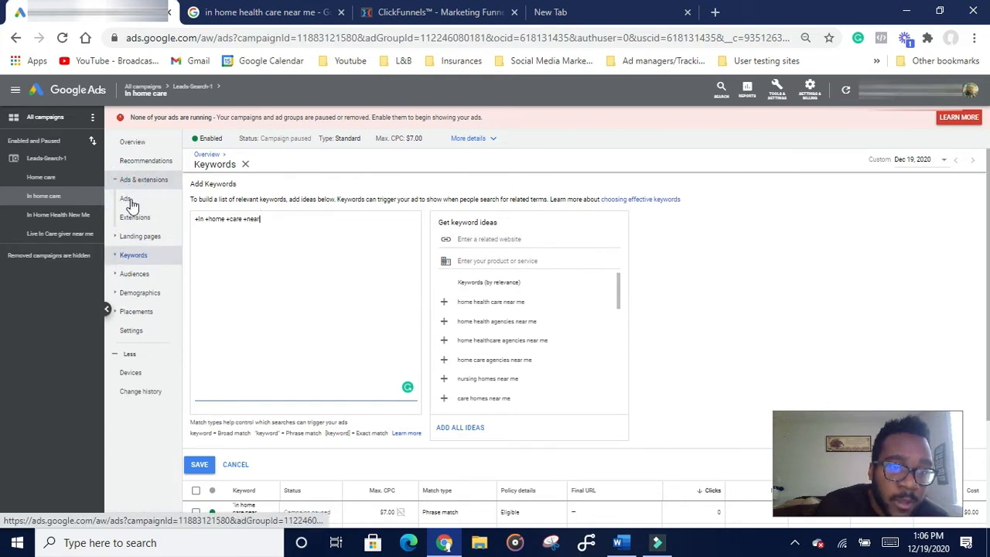
pyautogui.click(136, 203)
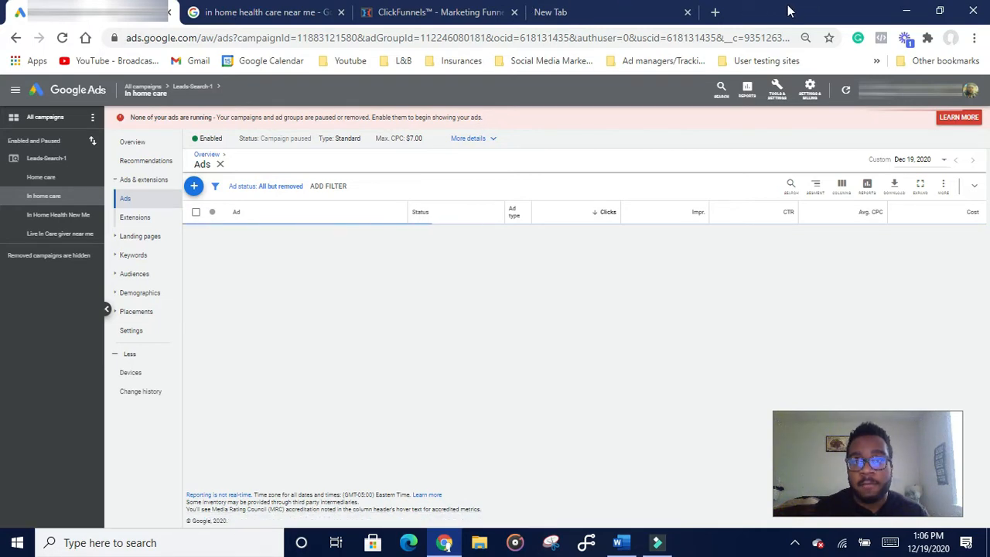
# - Switch to the scratch browser tab and search Google for "home care new york"
pyautogui.click(608, 15)
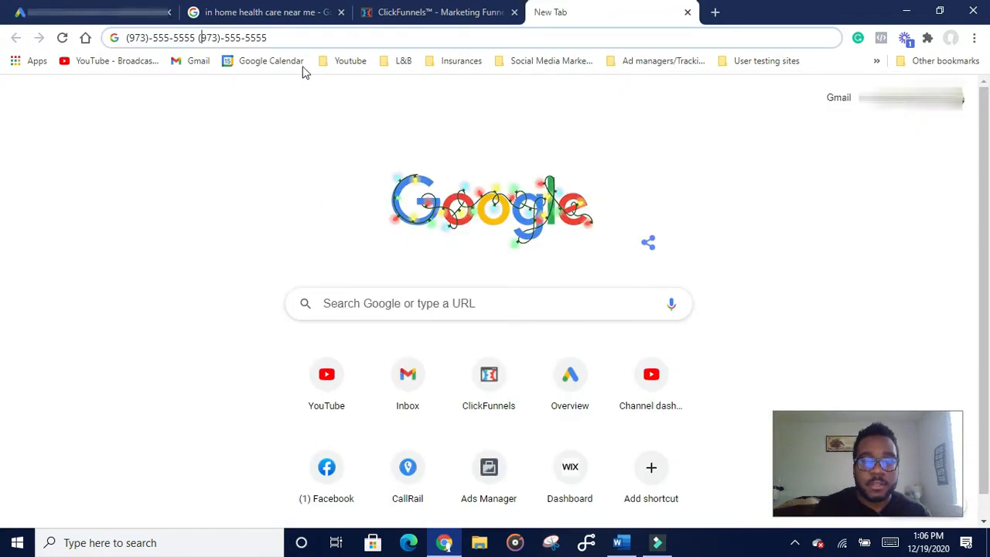
pyautogui.click(298, 37)
pyautogui.write('home')
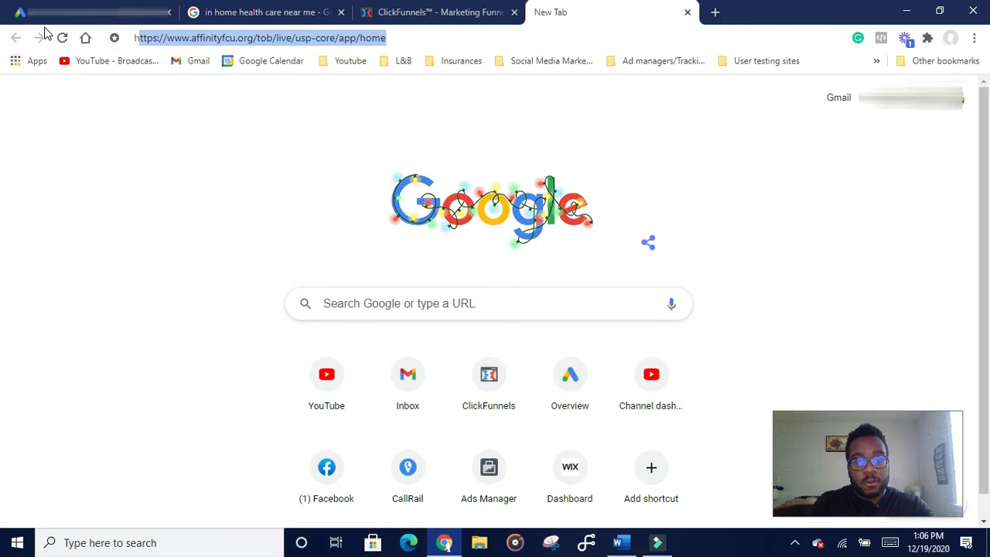
pyautogui.write(' care near me')
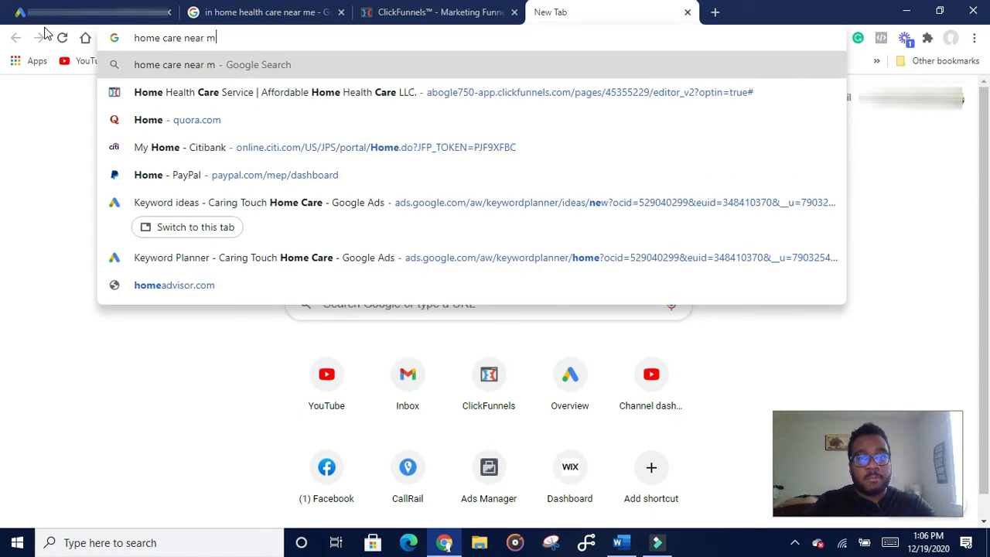
pyautogui.press('BackSpace')
pyautogui.press('BackSpace')
pyautogui.press('BackSpace')
pyautogui.press('BackSpace')
pyautogui.press('BackSpace')
pyautogui.press('BackSpace')
pyautogui.press('BackSpace')
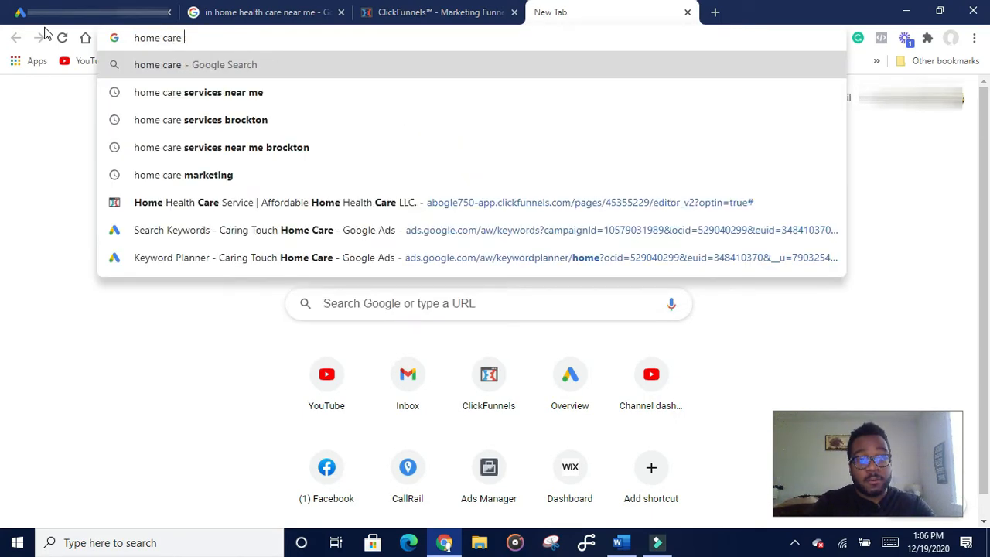
pyautogui.write('ne')
pyautogui.press('BackSpace')
pyautogui.press('BackSpace')
pyautogui.write('n')
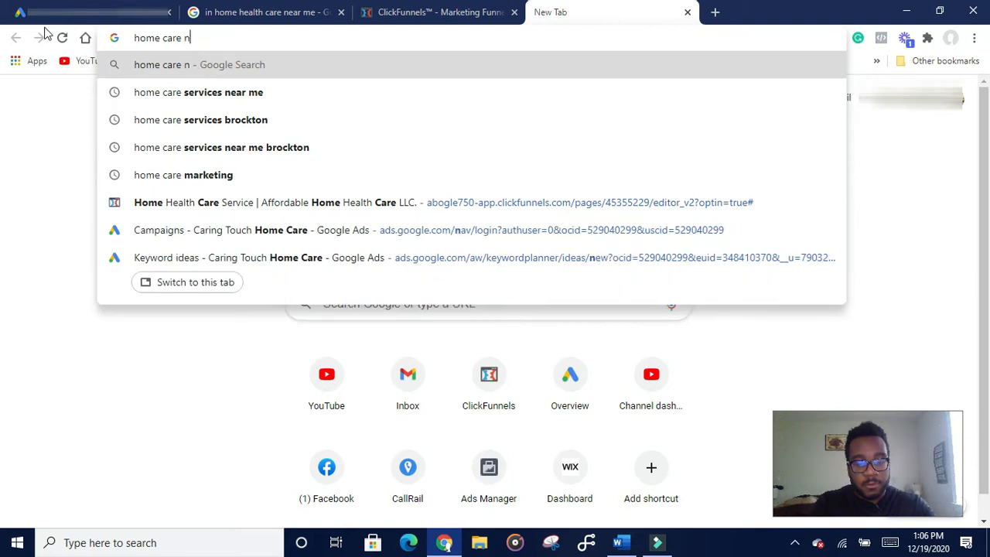
pyautogui.write('ew york')
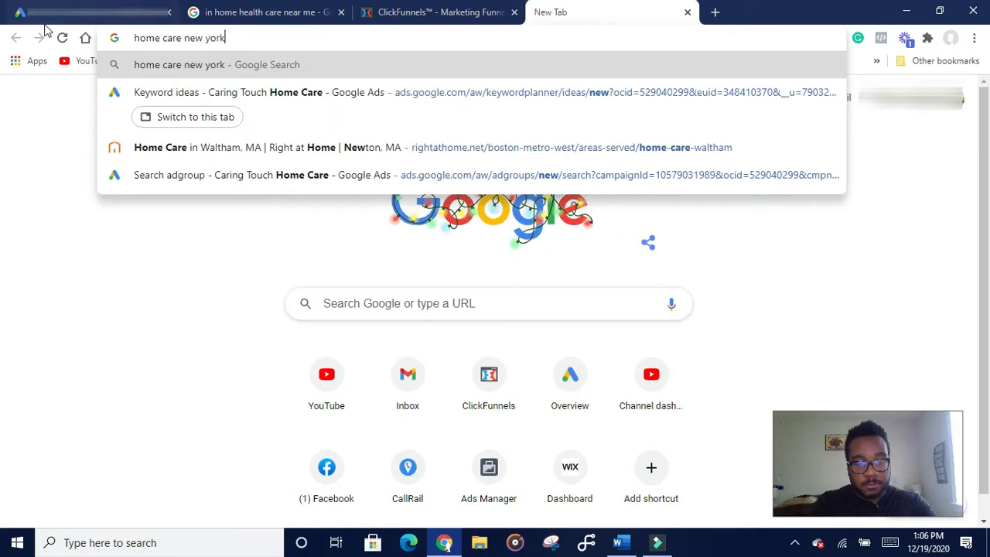
pyautogui.press('Return')
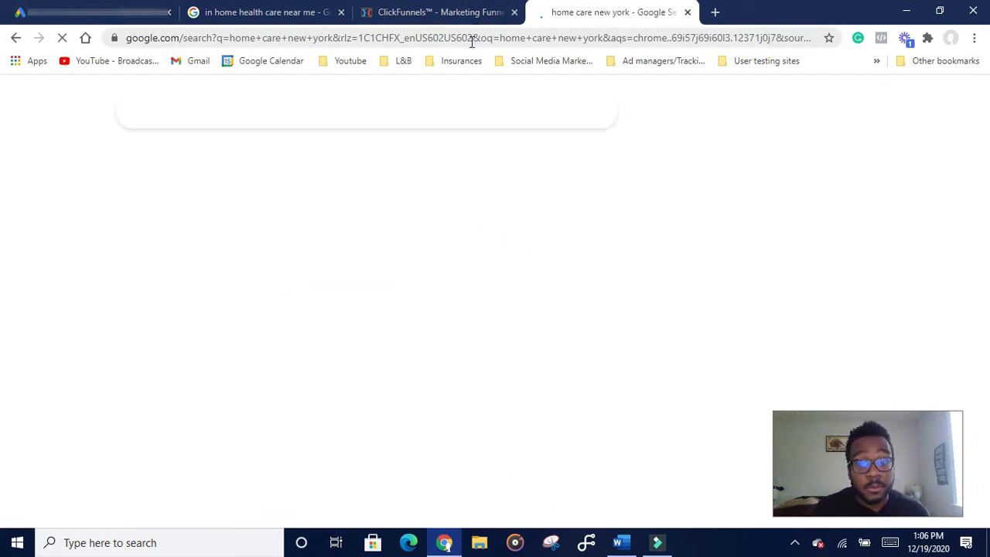
# - Examine the headlines and descriptions of the ads shown first in the "home care new york" search results
pyautogui.scroll(-1, 461, 209)
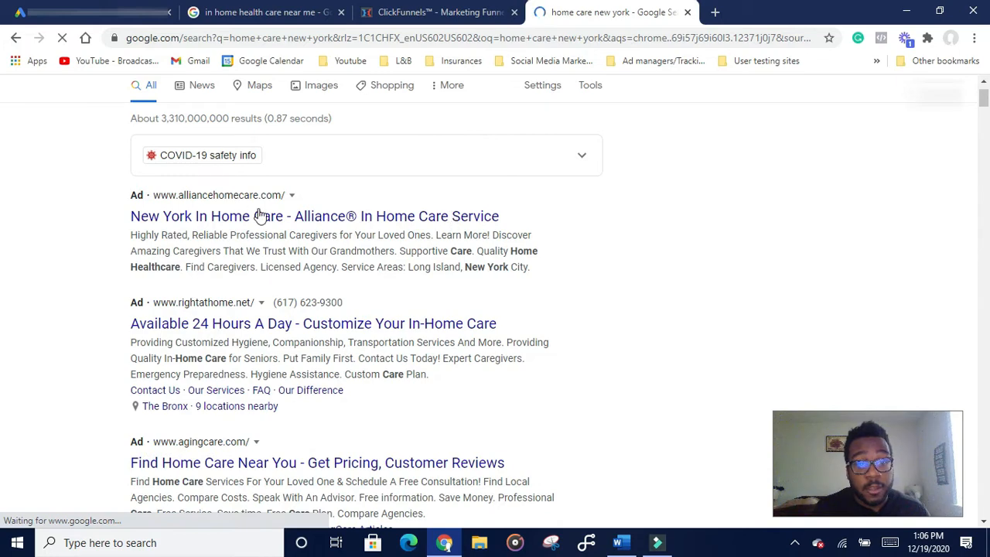
pyautogui.scroll(1, 418, 270)
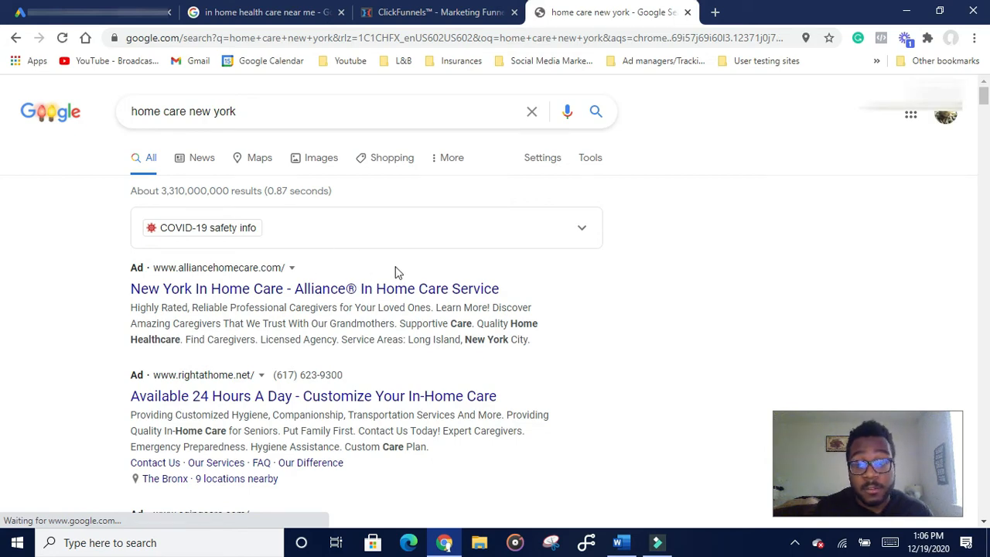
pyautogui.scroll(-1, 363, 300)
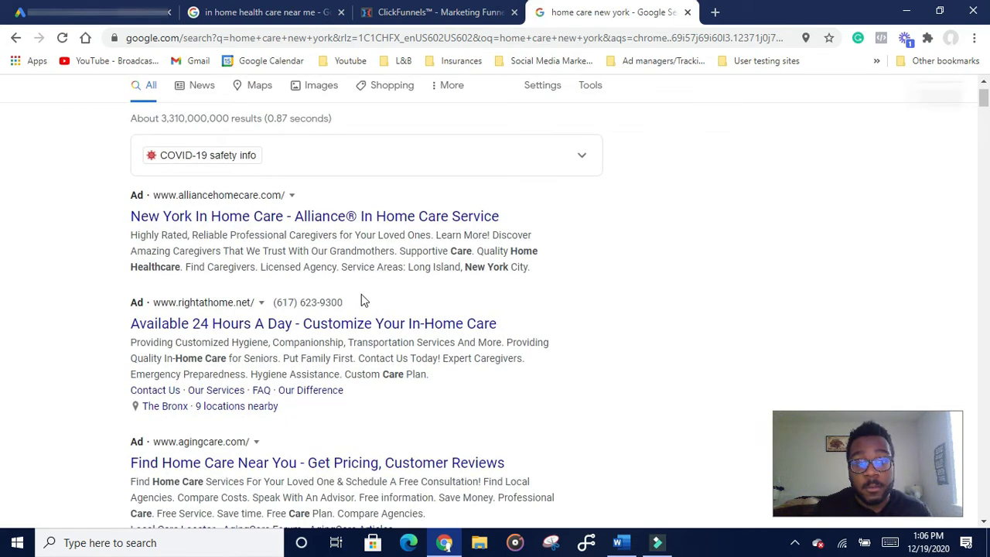
pyautogui.scroll(-1, 455, 246)
pyautogui.click(455, 251)
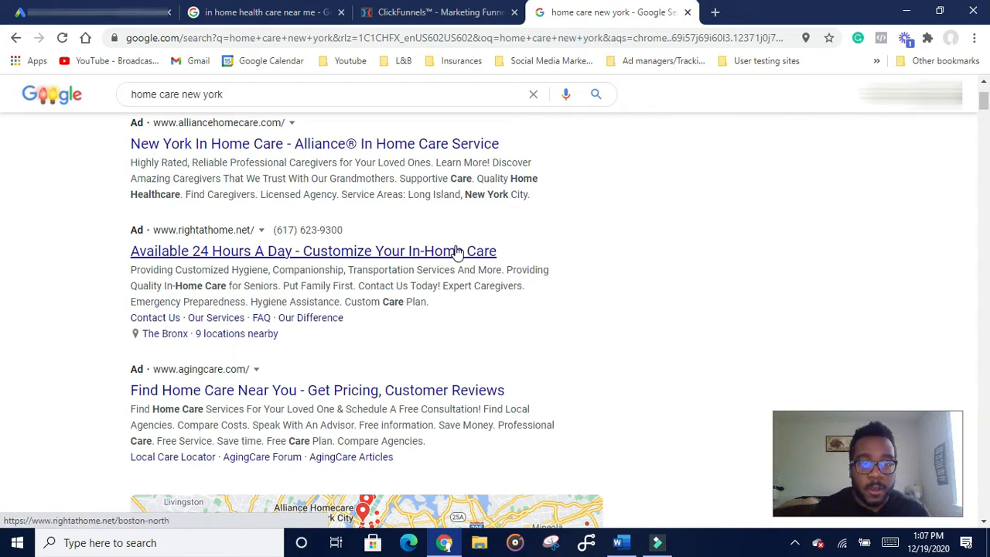
pyautogui.scroll(1, 440, 280)
pyautogui.scroll(-1, 446, 283)
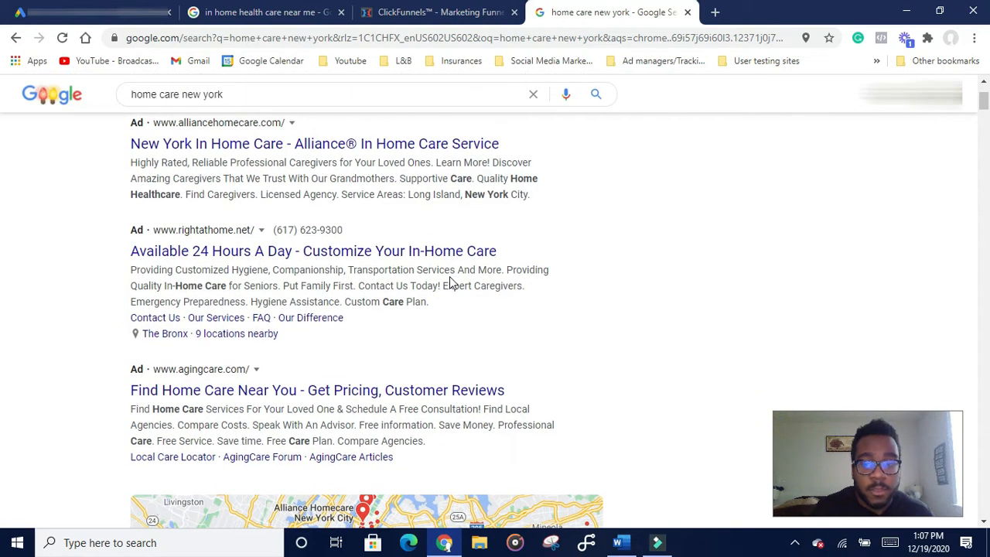
pyautogui.scroll(2, 449, 278)
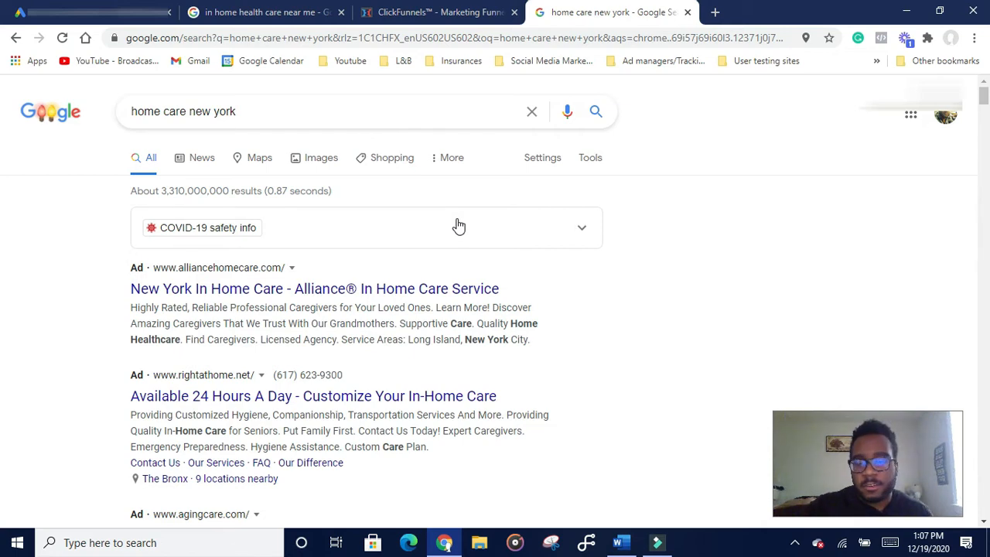
pyautogui.scroll(-1, 353, 349)
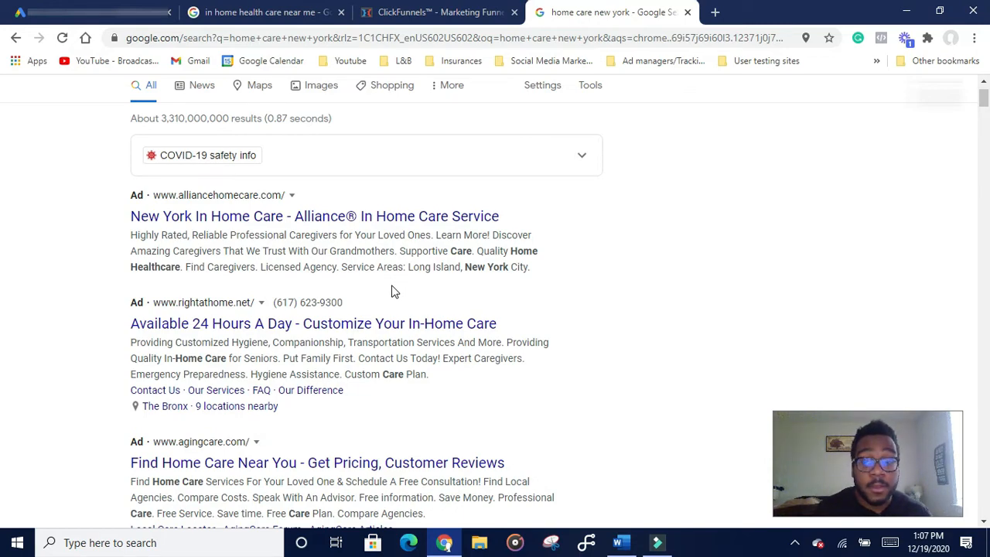
pyautogui.scroll(1, 393, 291)
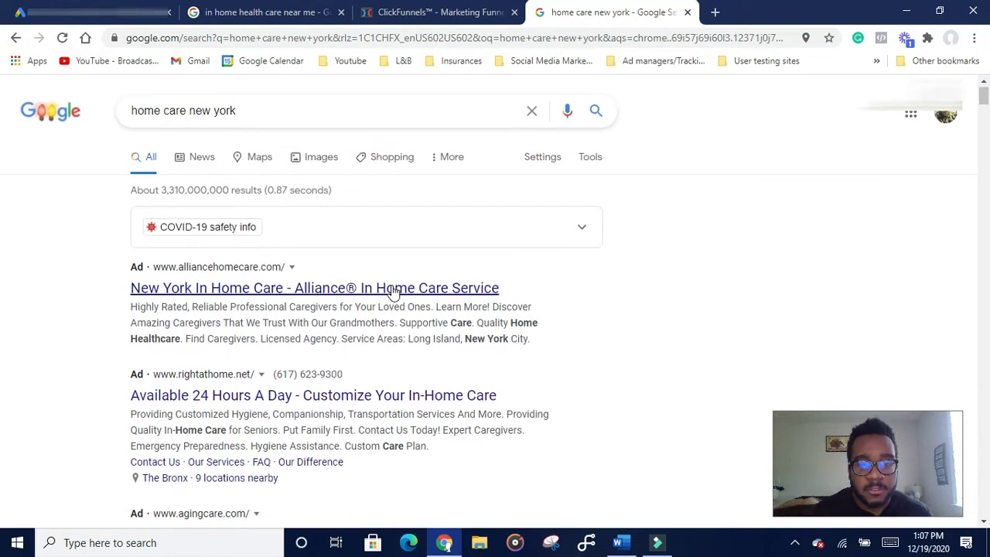
pyautogui.scroll(-1, 425, 318)
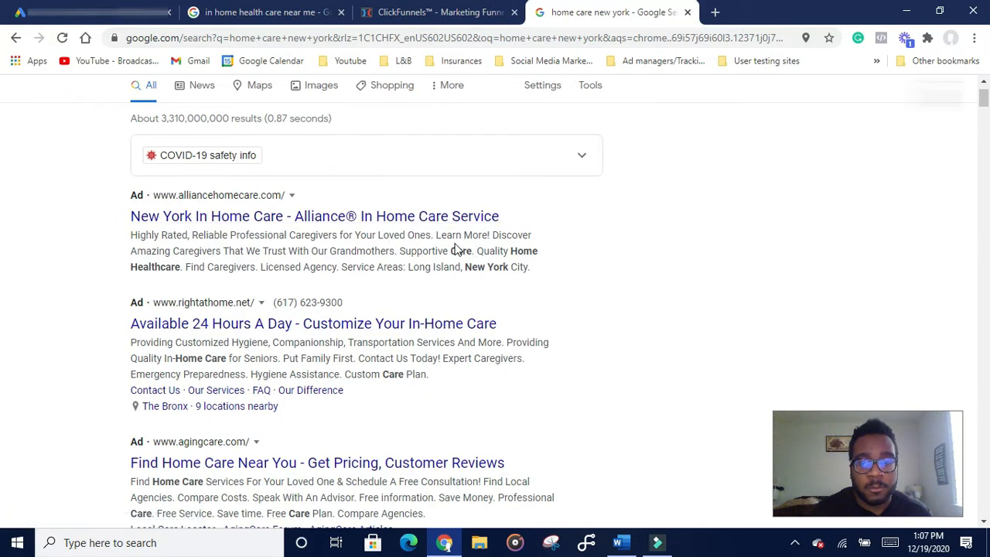
pyautogui.scroll(-1, 449, 255)
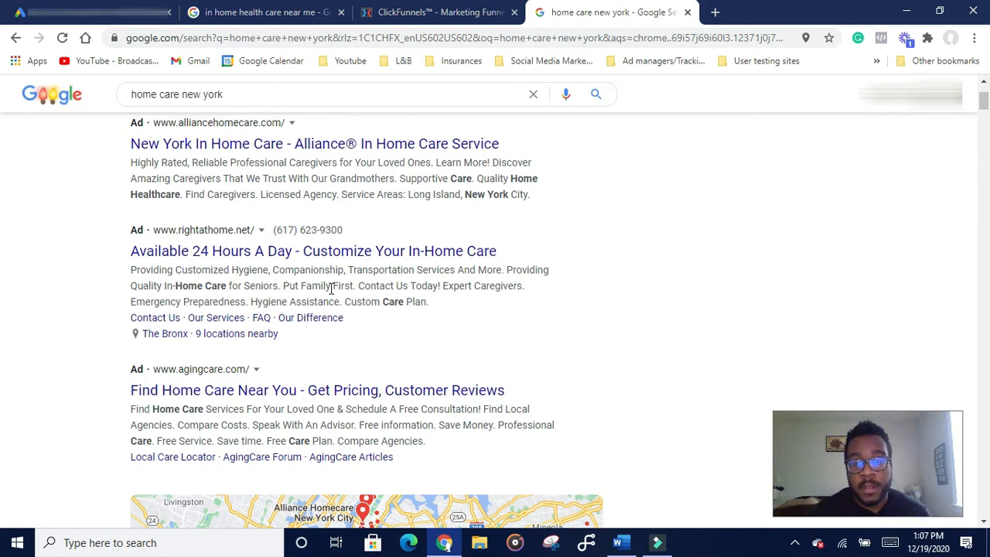
pyautogui.scroll(2, 449, 360)
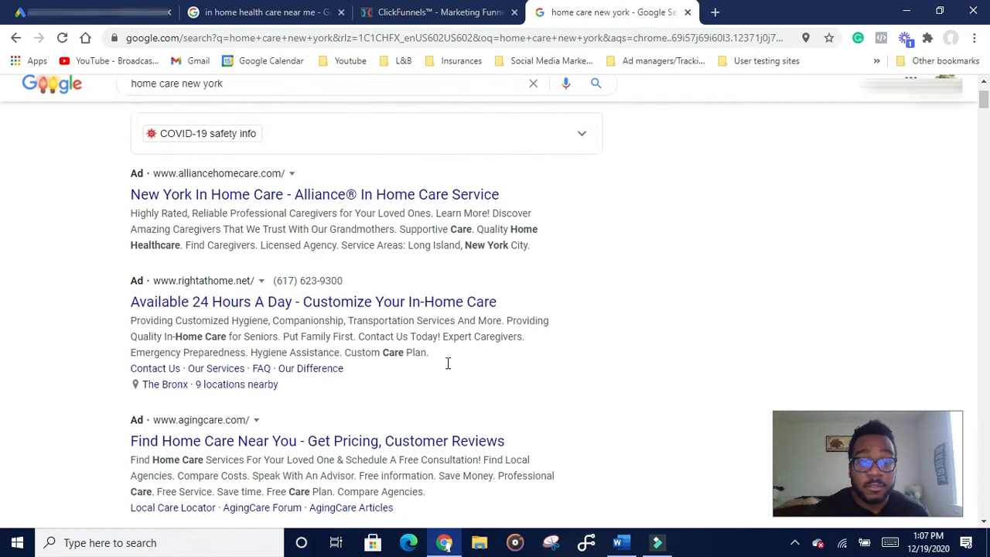
# - Examine the ads listed after the organic "home care new york" results, and return to the beginning of the results
pyautogui.scroll(-6, 455, 376)
pyautogui.moveTo(982, 117); pyautogui.dragTo(967, 497)
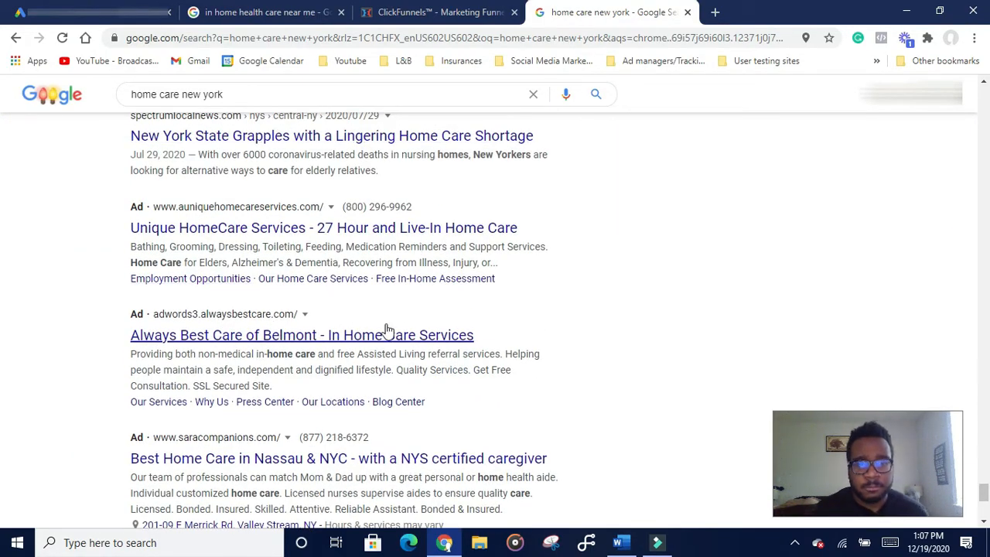
pyautogui.scroll(1, 408, 336)
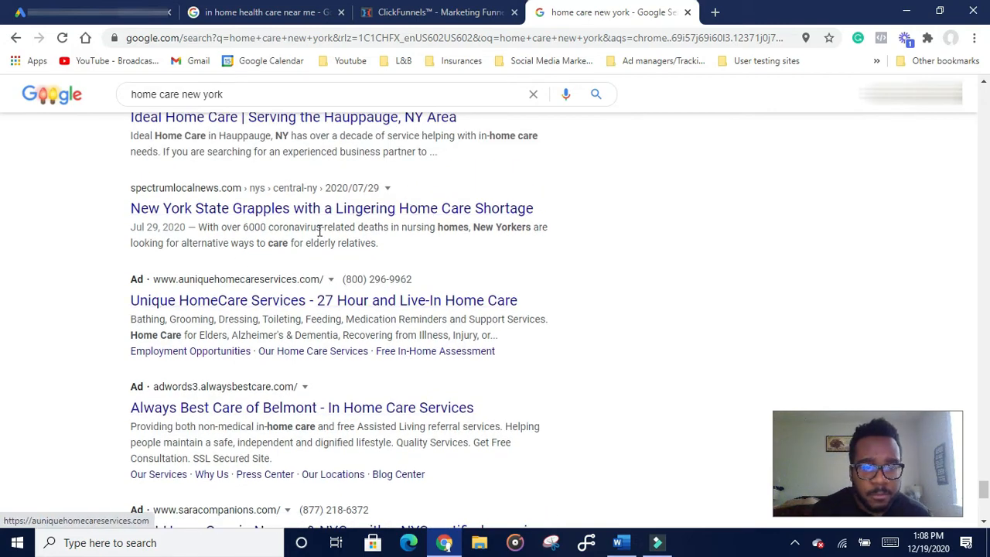
pyautogui.scroll(-1, 365, 331)
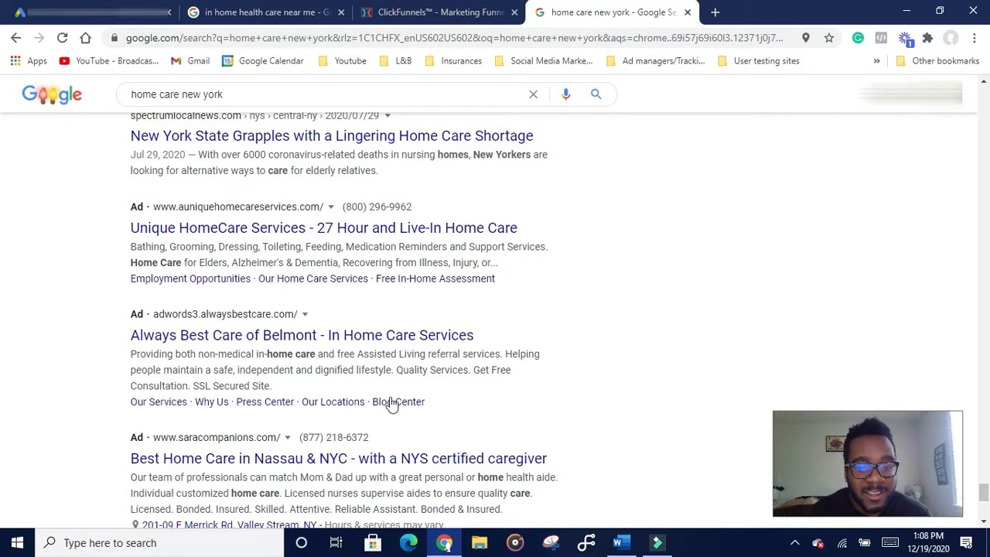
pyautogui.scroll(-1, 403, 417)
pyautogui.scroll(1, 239, 387)
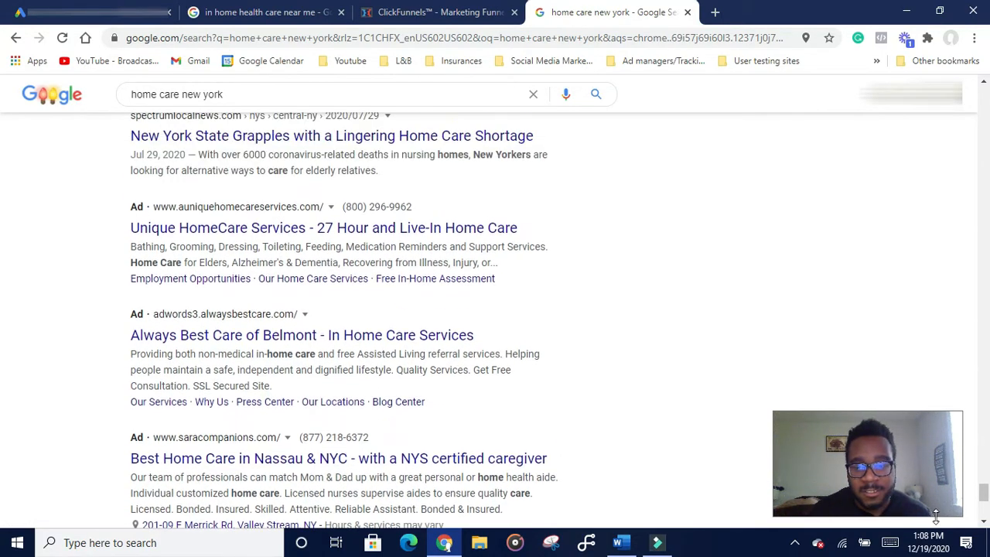
pyautogui.moveTo(984, 495); pyautogui.dragTo(972, 105)
# - Switch back to Google Ads, dismiss the text ad tip and show the ad types available for creating an ad
pyautogui.click(453, 18)
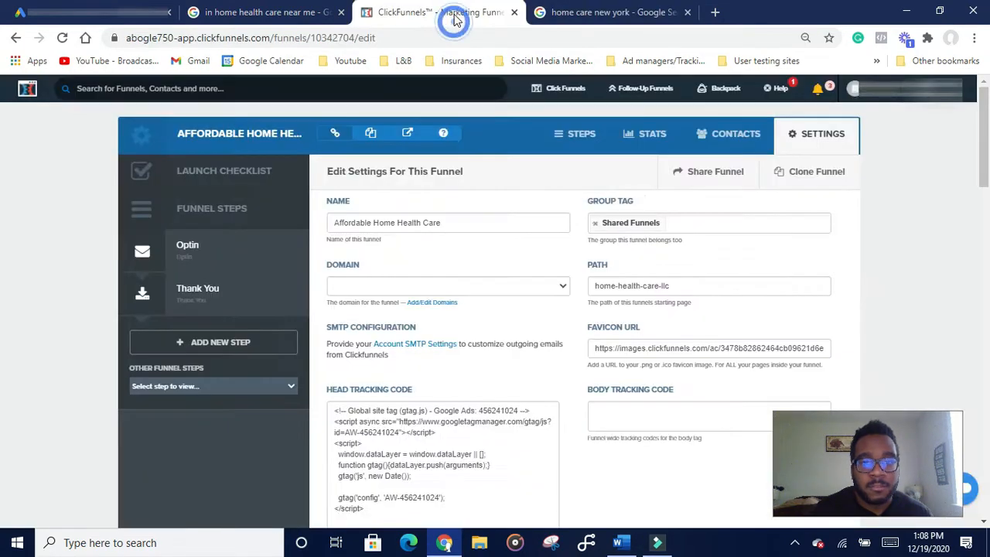
pyautogui.click(93, 12)
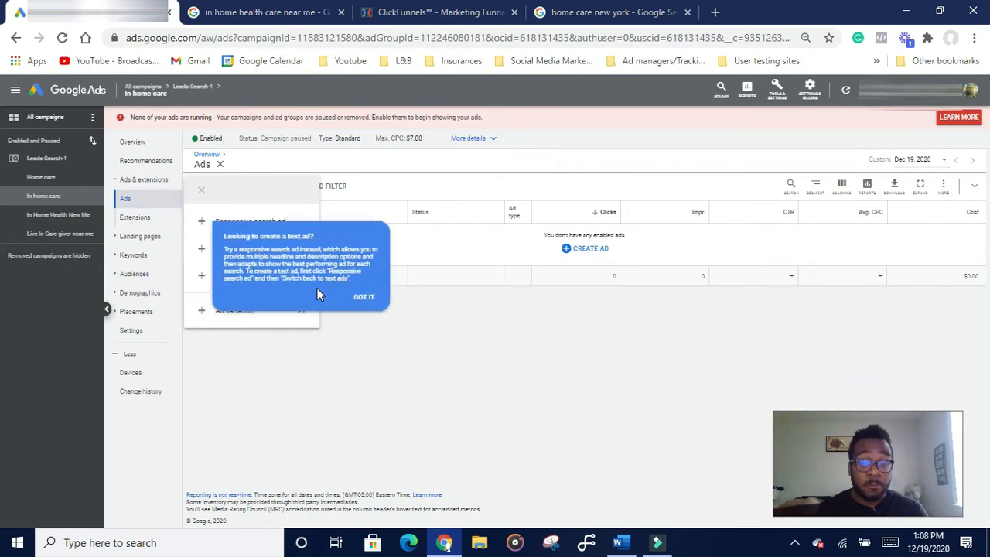
pyautogui.click(403, 344)
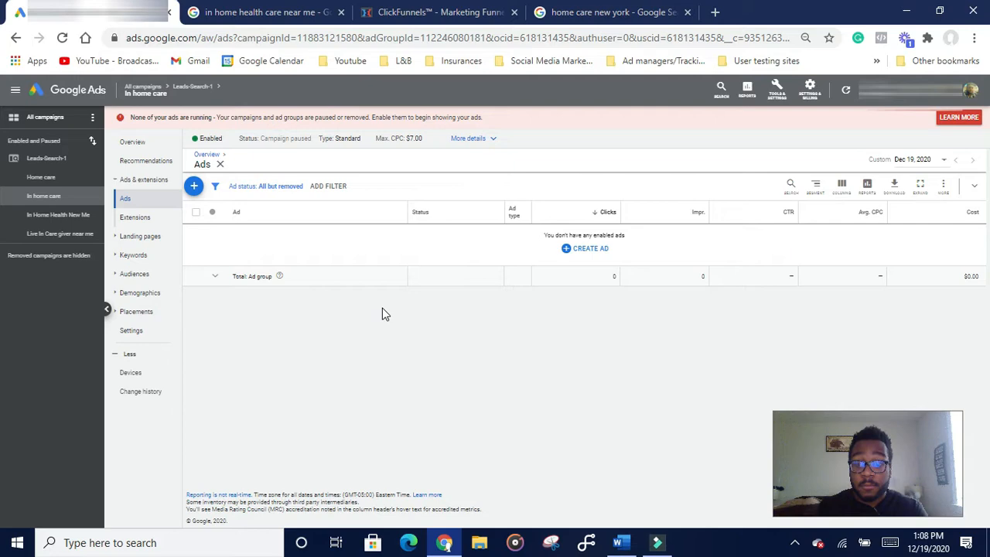
pyautogui.click(194, 187)
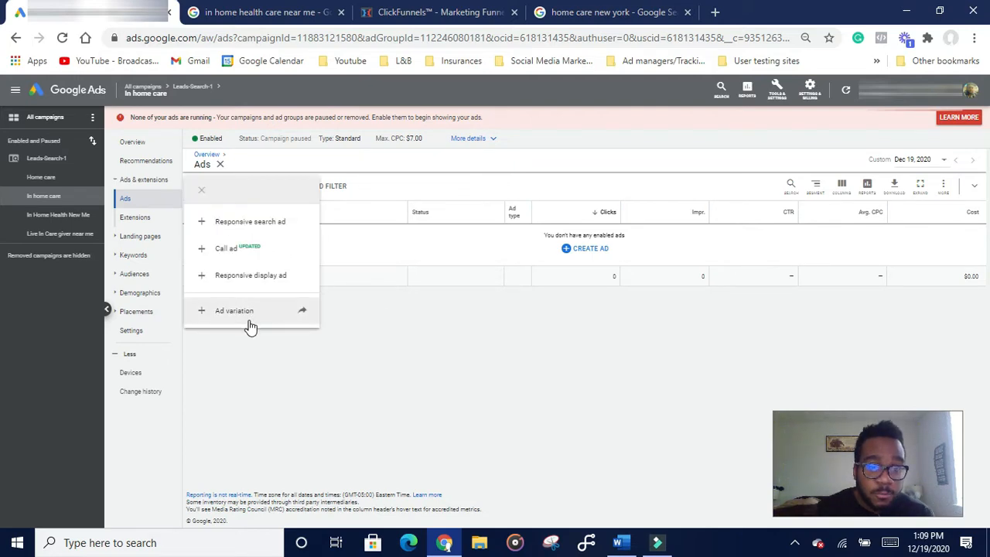
pyautogui.click(581, 249)
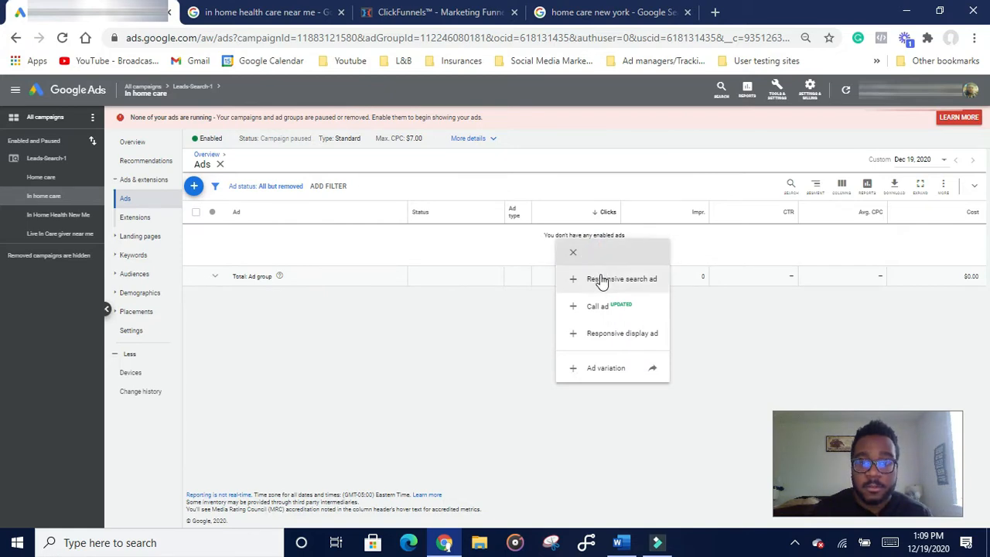
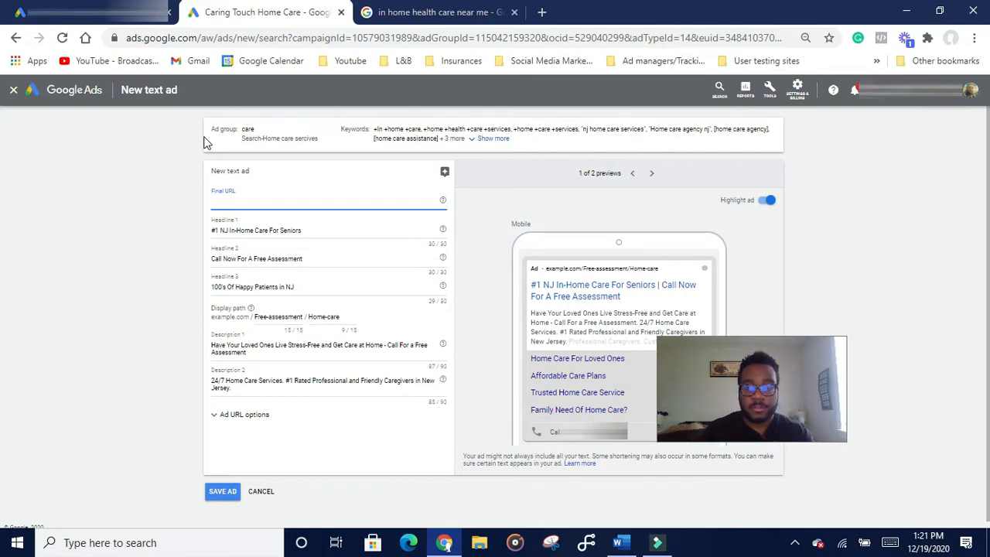
# - Compare the desktop and mobile previews of the new text ad in the "care" ad group
pyautogui.moveTo(755, 447); pyautogui.dragTo(888, 473)
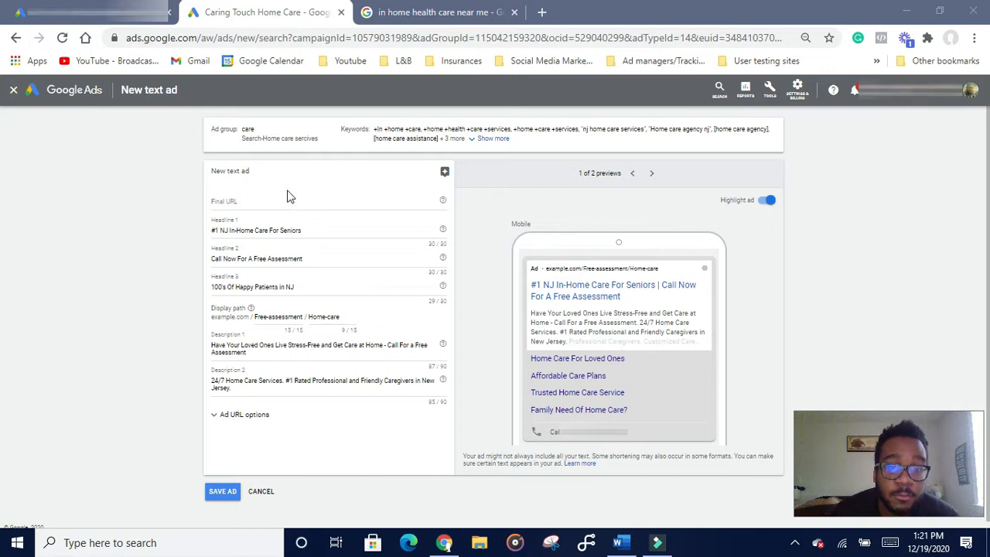
pyautogui.click(237, 203)
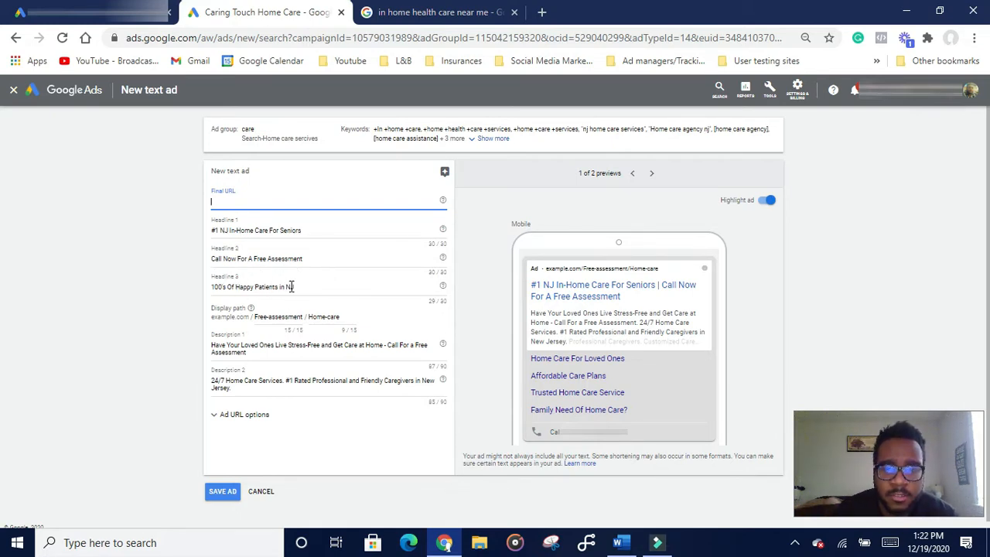
pyautogui.click(651, 175)
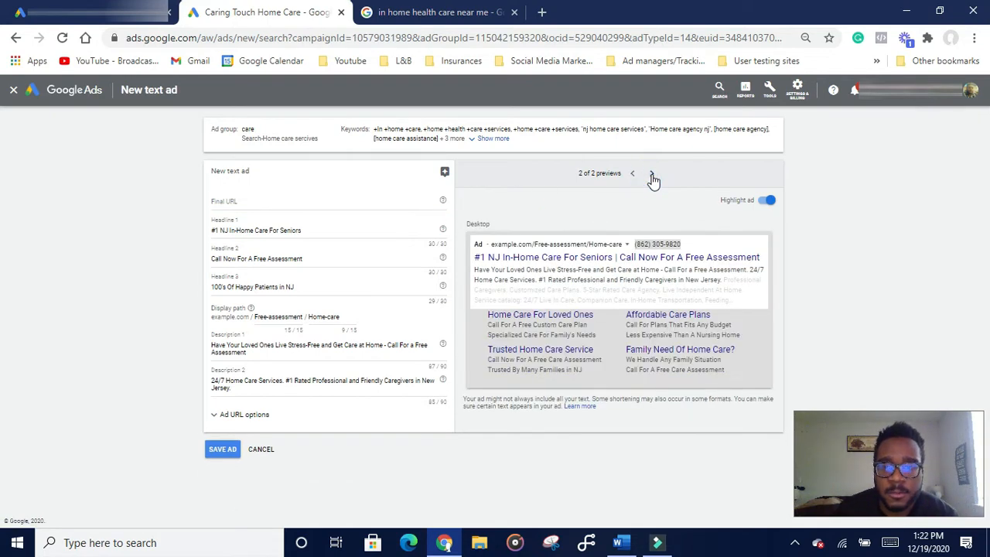
pyautogui.click(632, 175)
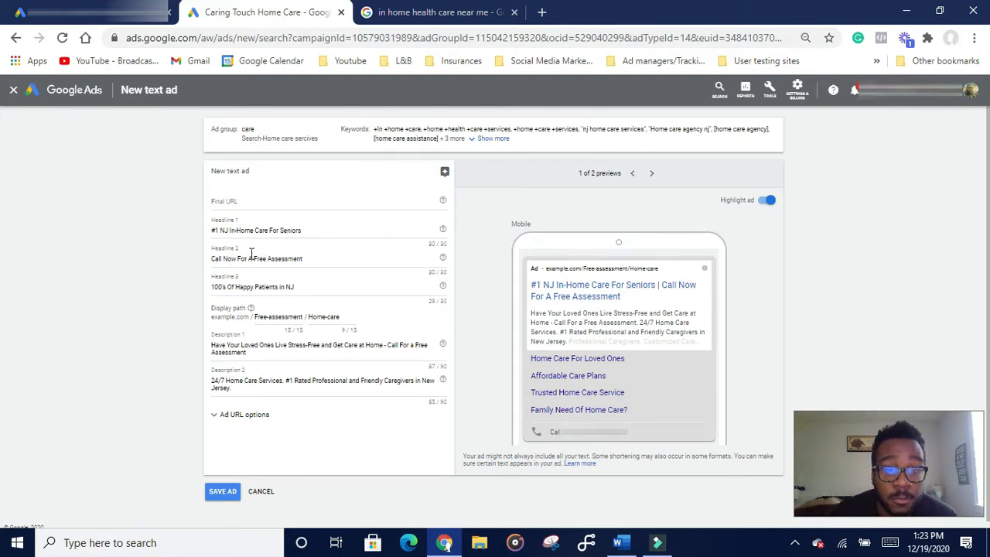
# - Highlight the new text ad's second headline and both display path parts for review
pyautogui.click(321, 255)
pyautogui.moveTo(301, 258); pyautogui.dragTo(215, 258)
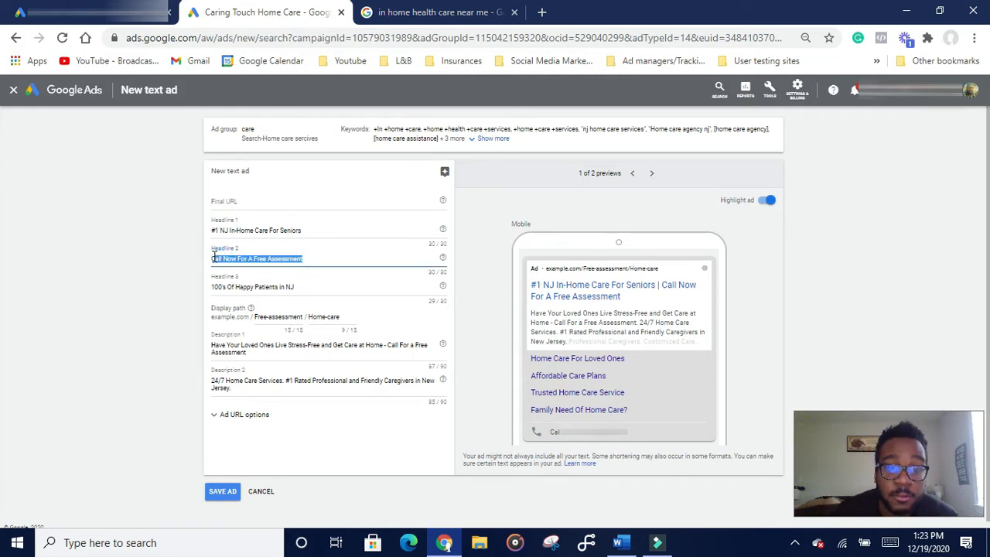
pyautogui.click(293, 258)
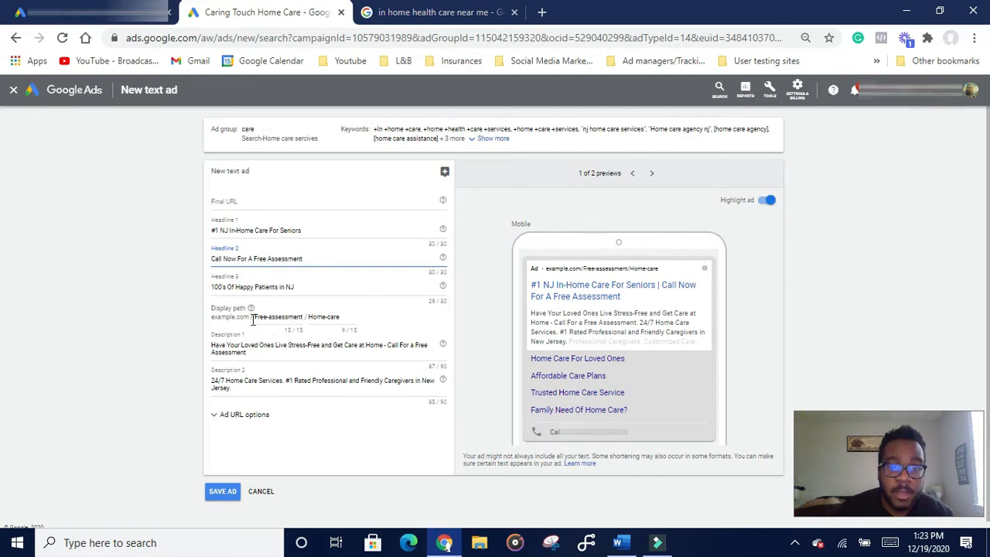
pyautogui.tripleClick(310, 316)
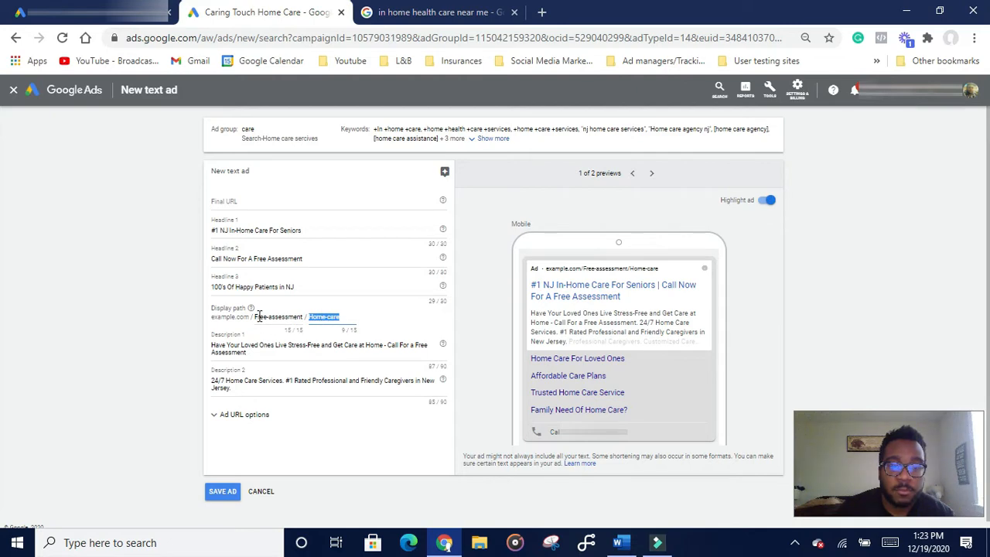
pyautogui.moveTo(262, 316); pyautogui.dragTo(303, 317)
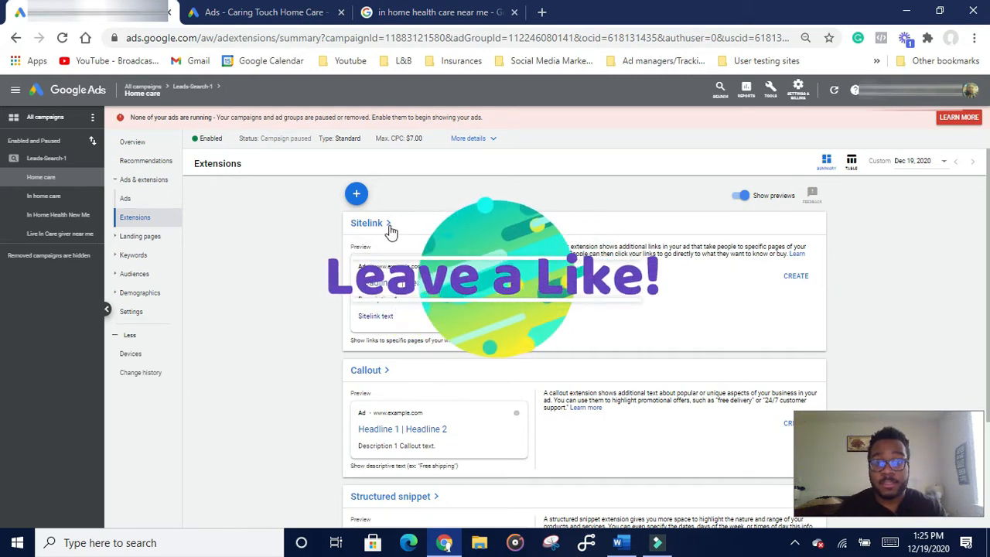
# - Start a new sitelink extension for the "Home care" ad group, ready for entering the first sitelink's text
pyautogui.click(357, 194)
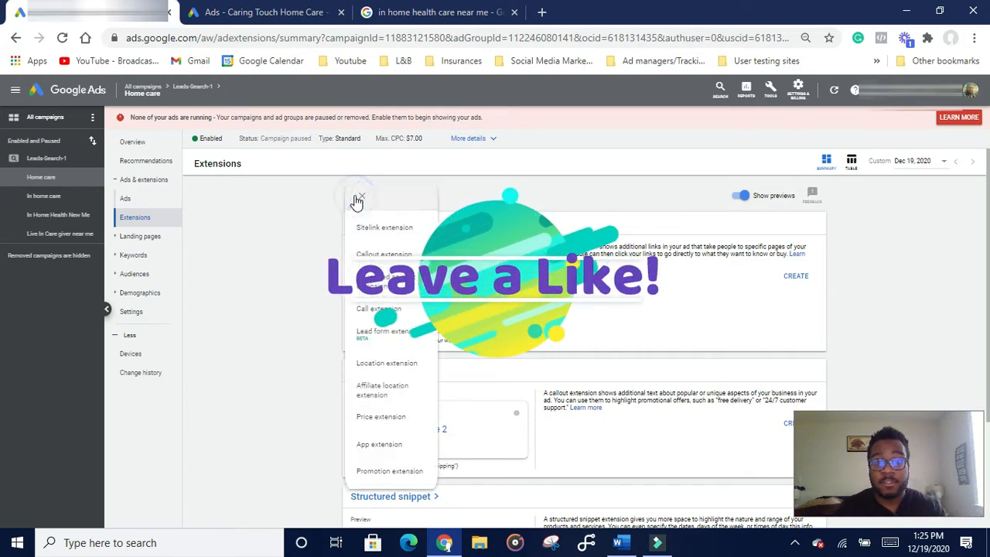
pyautogui.click(396, 227)
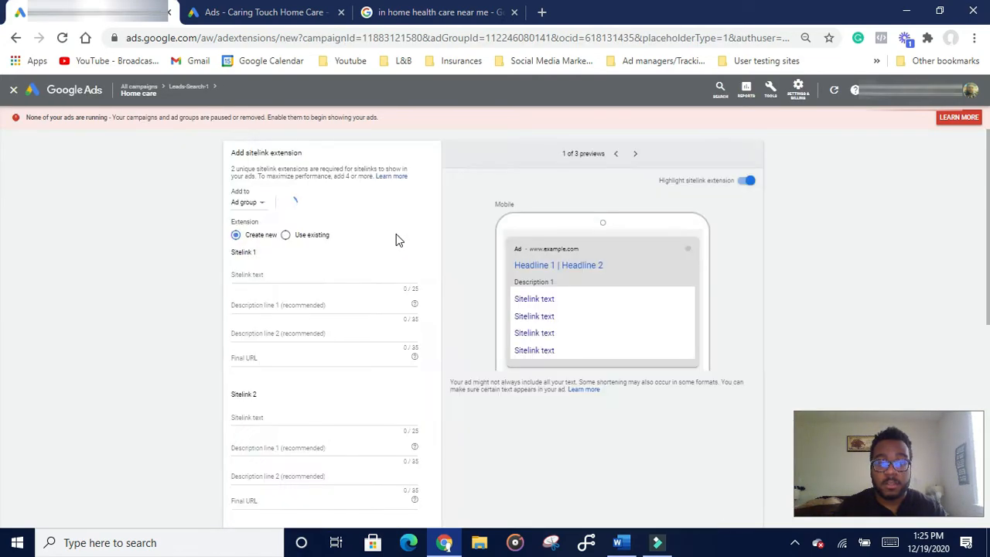
pyautogui.click(313, 277)
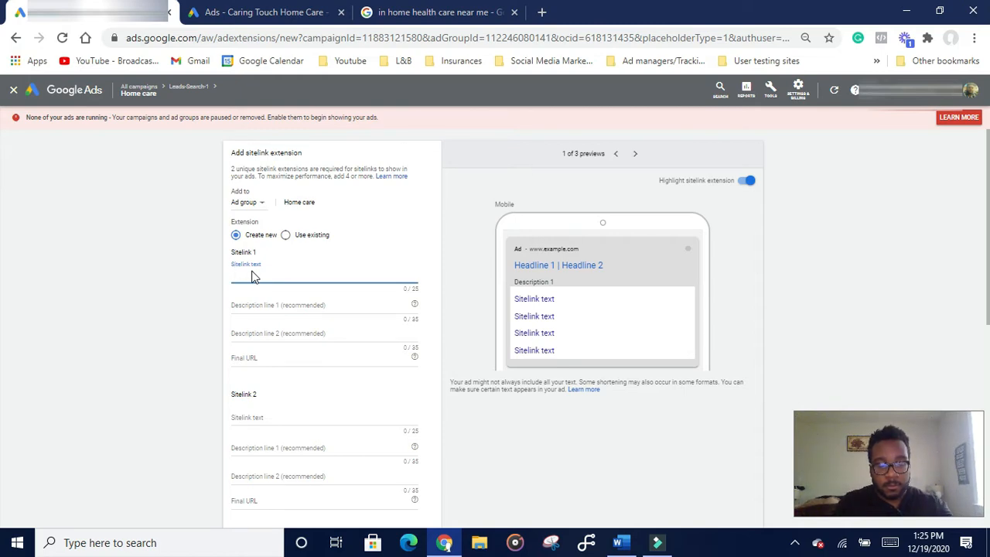
# - Enter "Affordable Home Care" as the text of the first sitelink
pyautogui.write('Best')
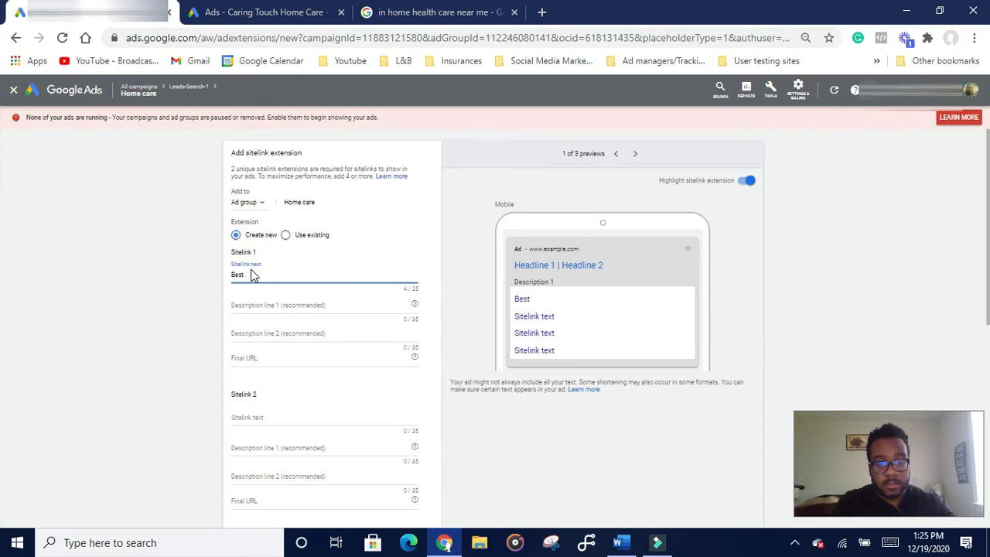
pyautogui.press('BackSpace')
pyautogui.press('BackSpace')
pyautogui.write('Afof')
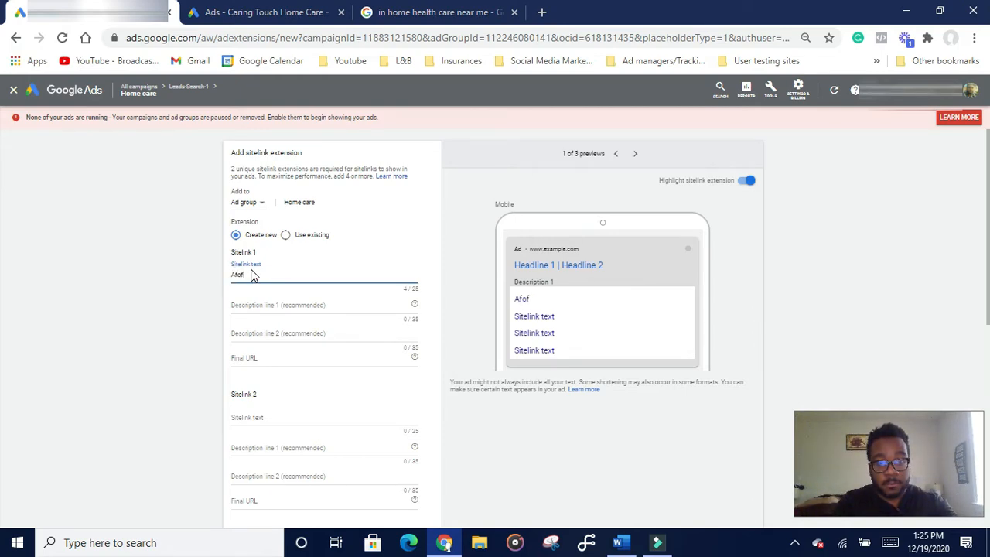
pyautogui.press('BackSpace')
pyautogui.press('BackSpace')
pyautogui.press('BackSpace')
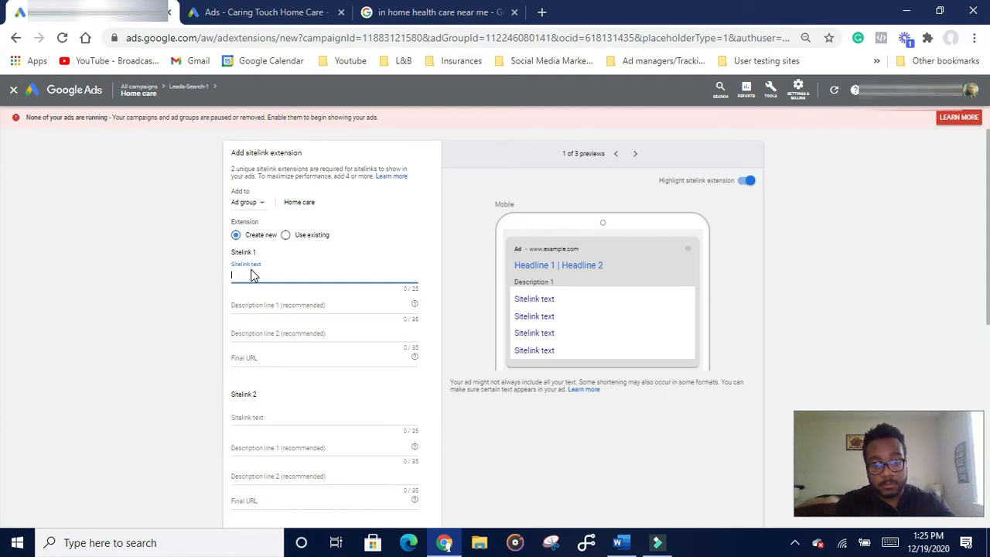
pyautogui.write('A')
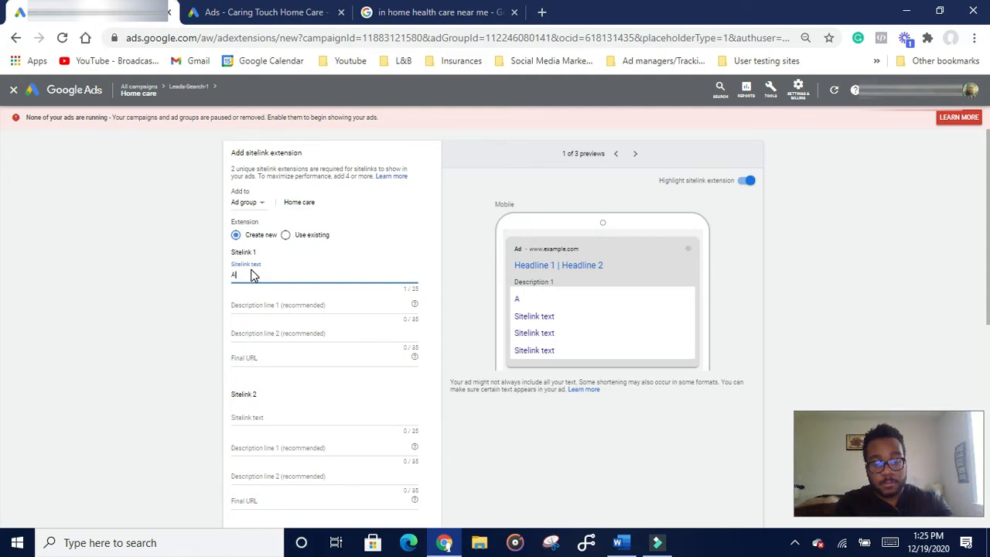
pyautogui.write('ffordable Home Care')
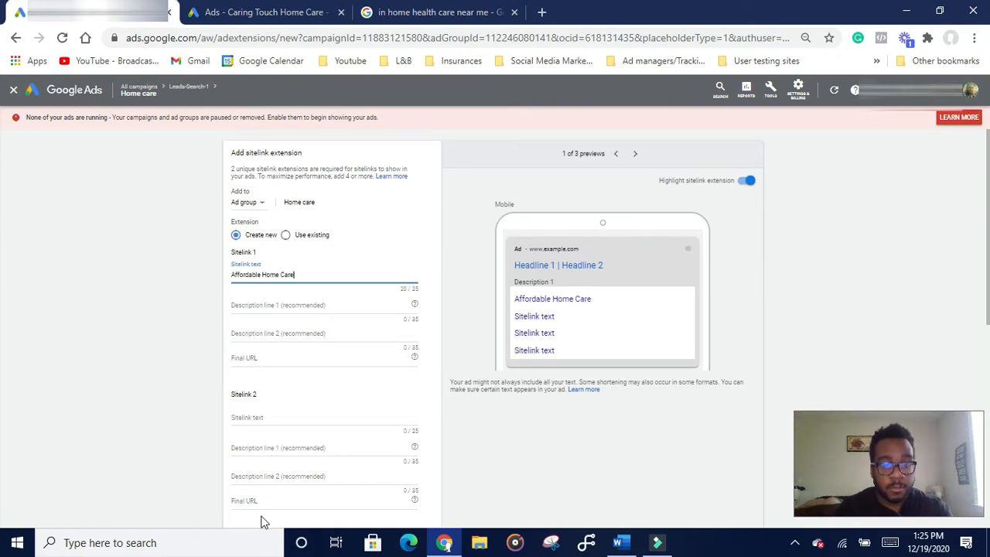
# - Enter "24/7 Service" as the text of the second sitelink
pyautogui.click(294, 419)
pyautogui.write('2')
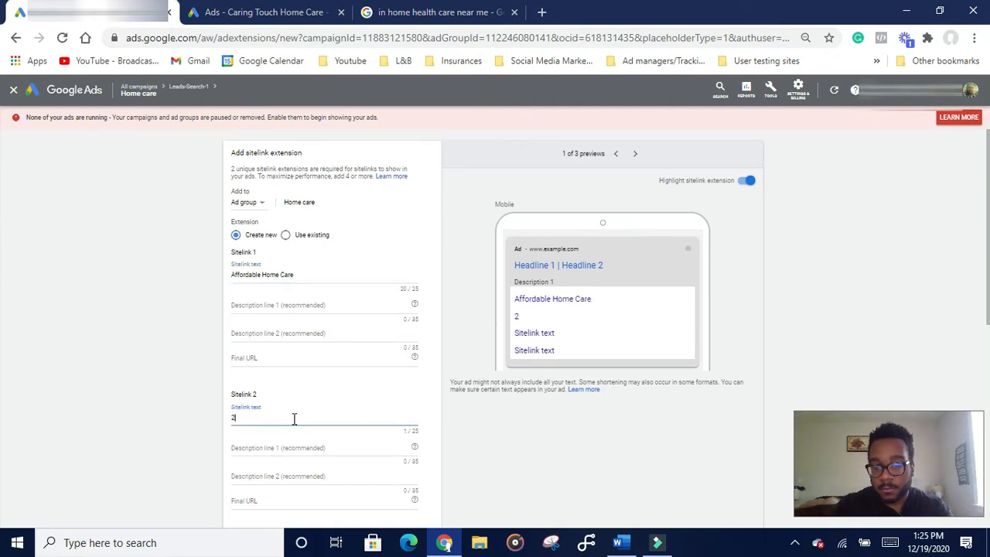
pyautogui.write('4/7 Service')
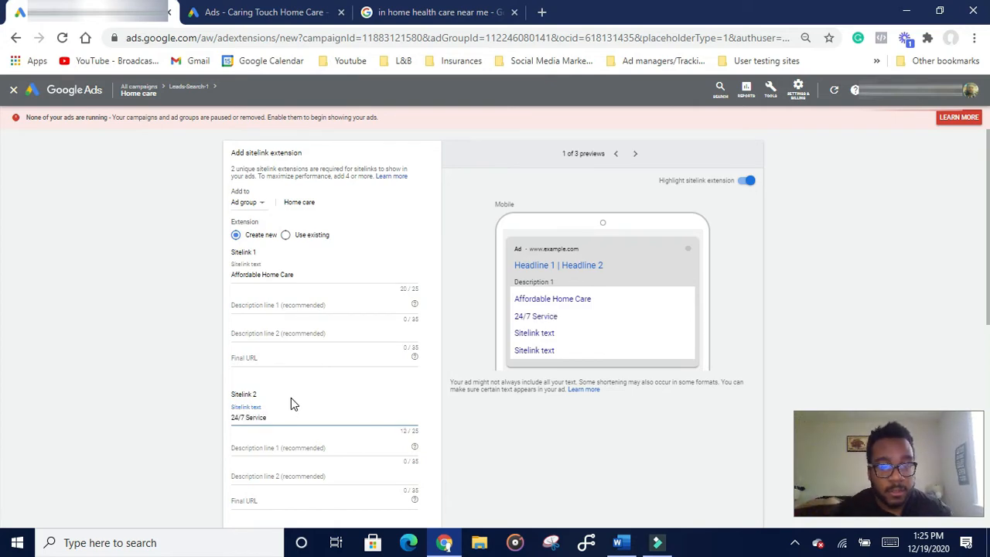
# - Review the first sitelink's final URL field and the remaining sitelink fields, and leave the sitelink extension form without saving
pyautogui.scroll(-1, 290, 403)
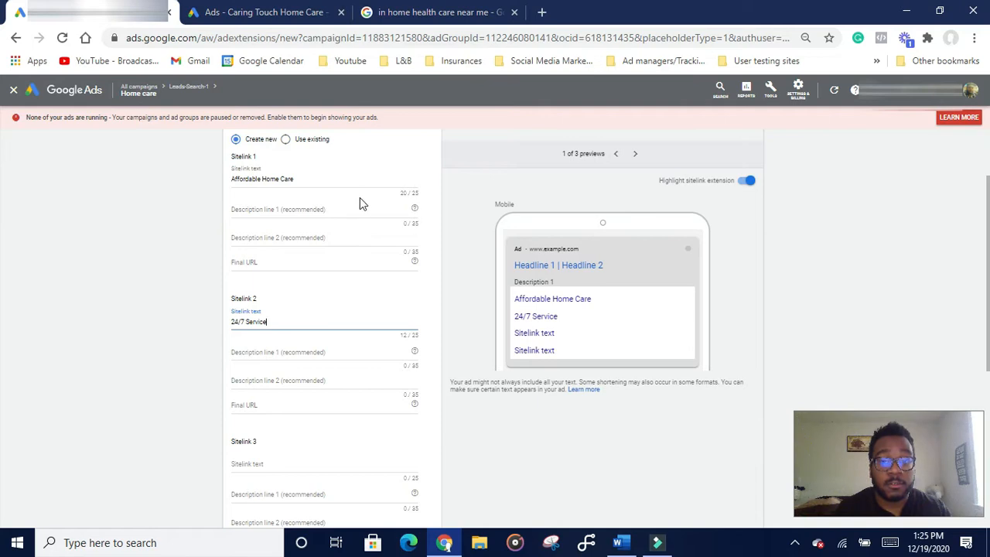
pyautogui.click(300, 263)
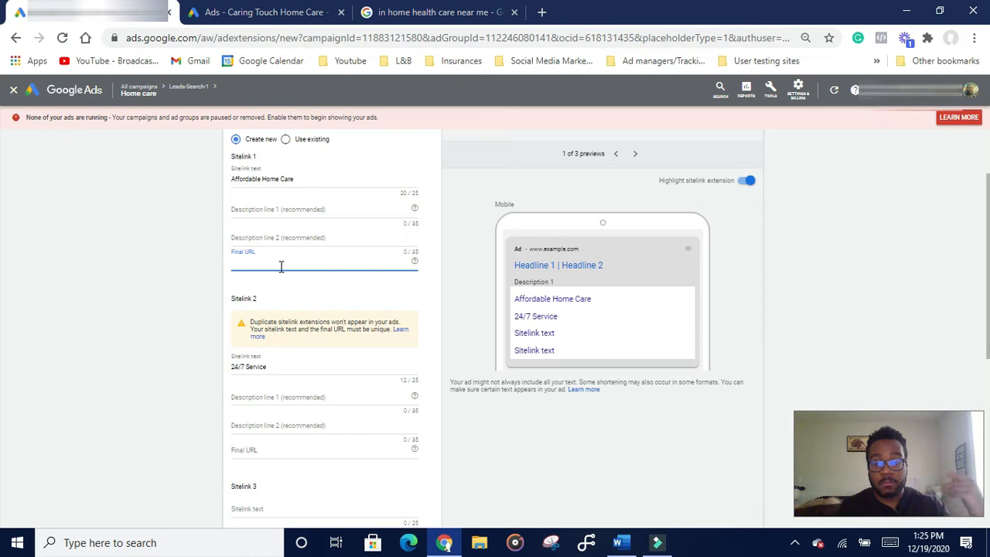
pyautogui.scroll(-1, 291, 363)
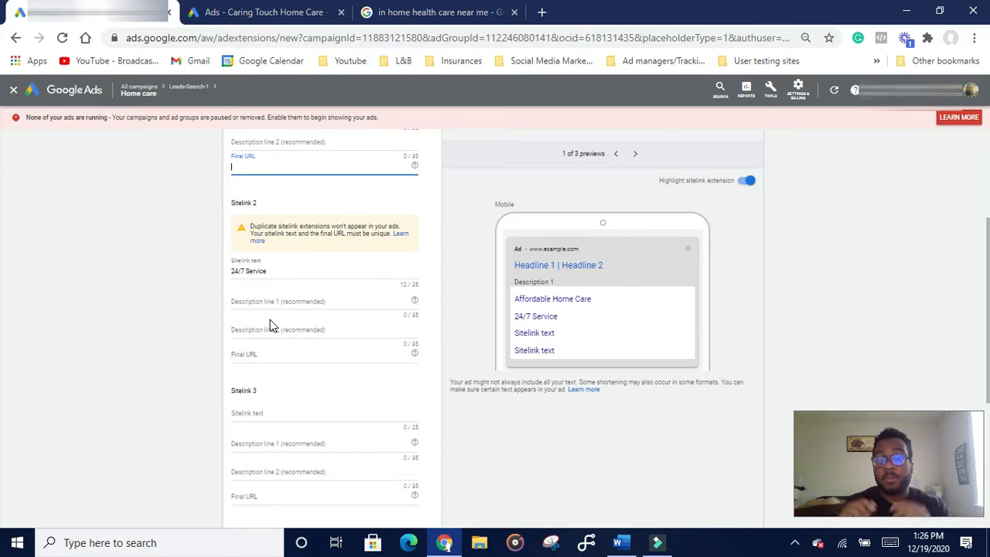
pyautogui.scroll(-3, 271, 324)
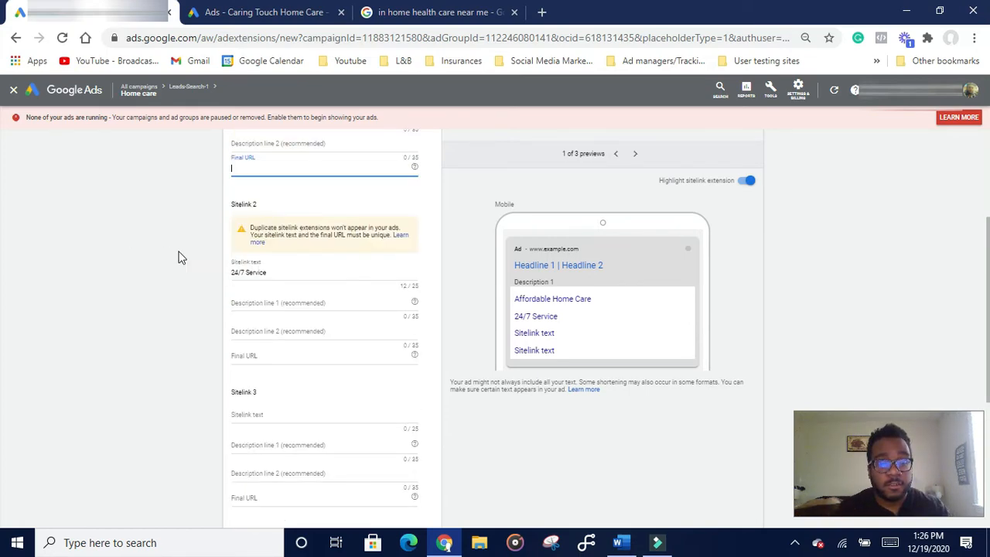
pyautogui.scroll(-1, 326, 313)
pyautogui.scroll(2, 331, 320)
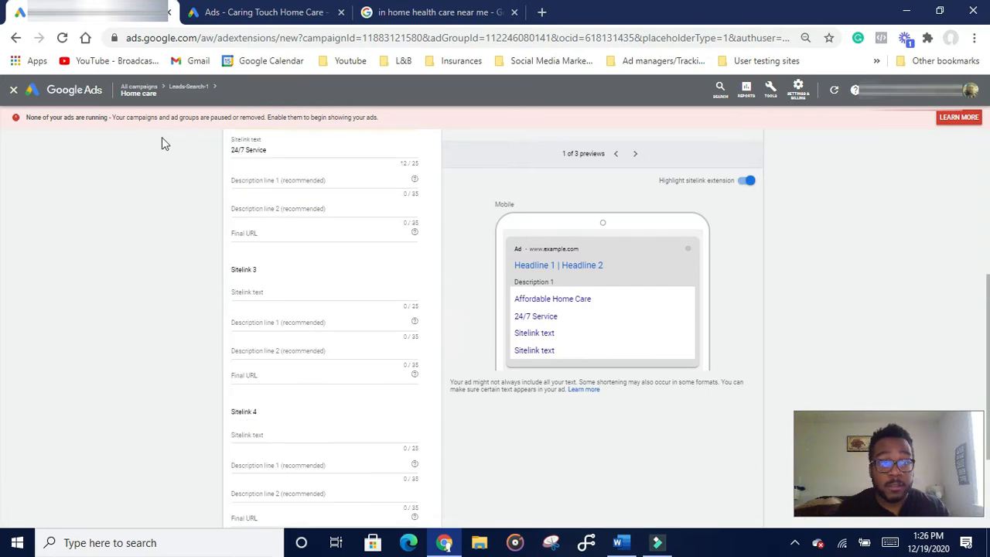
pyautogui.click(13, 93)
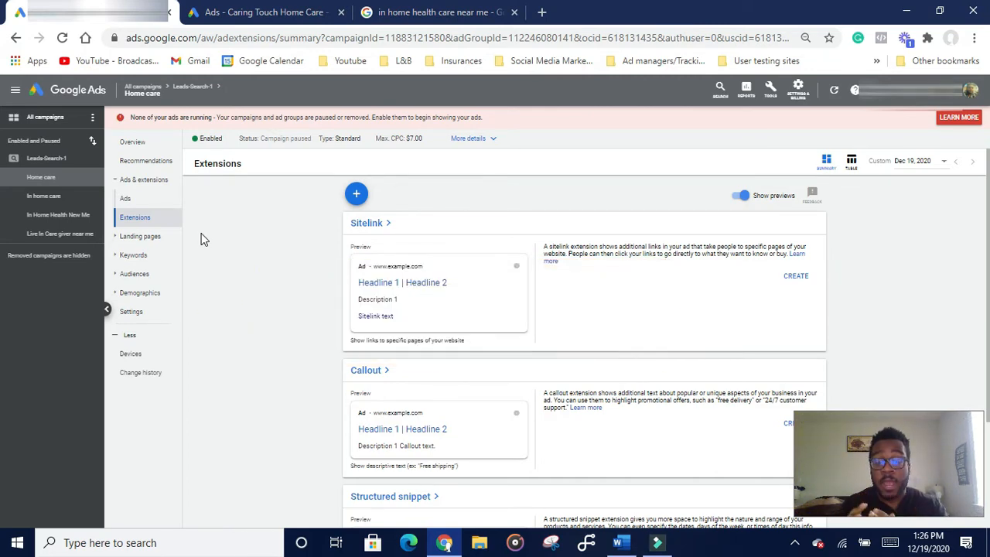
# - Start a new callout extension for the "Home care" ad group and enter "Loving Care" as callout text 1
pyautogui.scroll(-1, 281, 256)
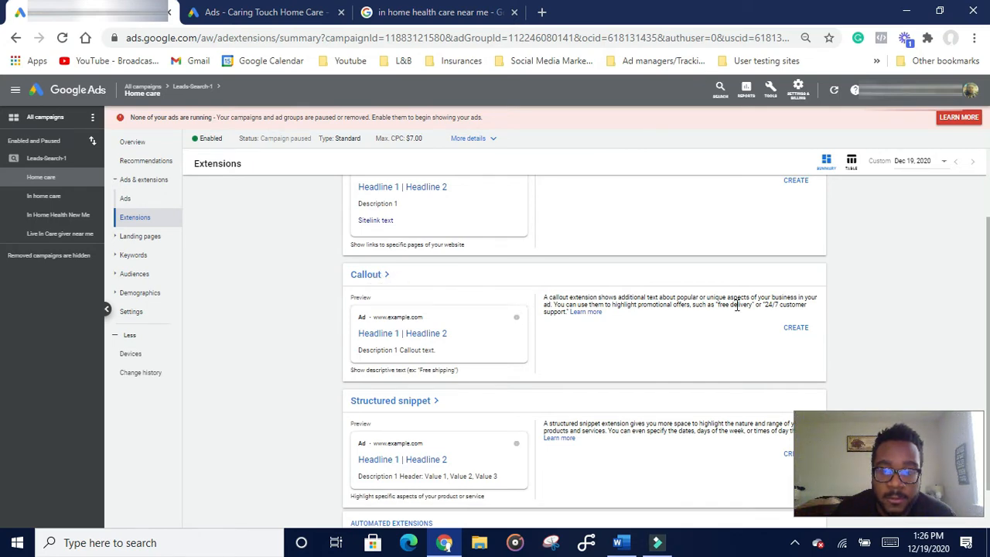
pyautogui.click(802, 331)
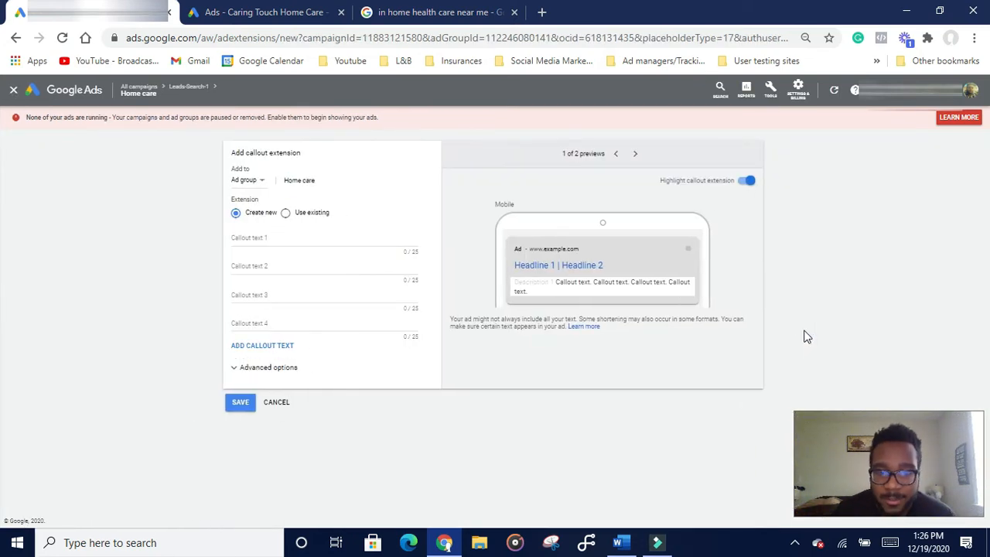
pyautogui.click(305, 236)
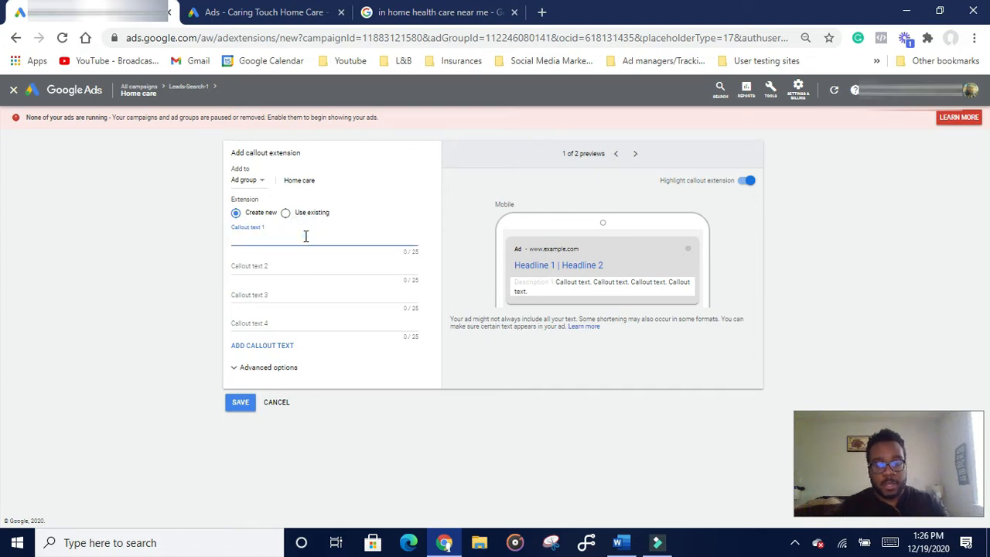
pyautogui.write('Loving Care')
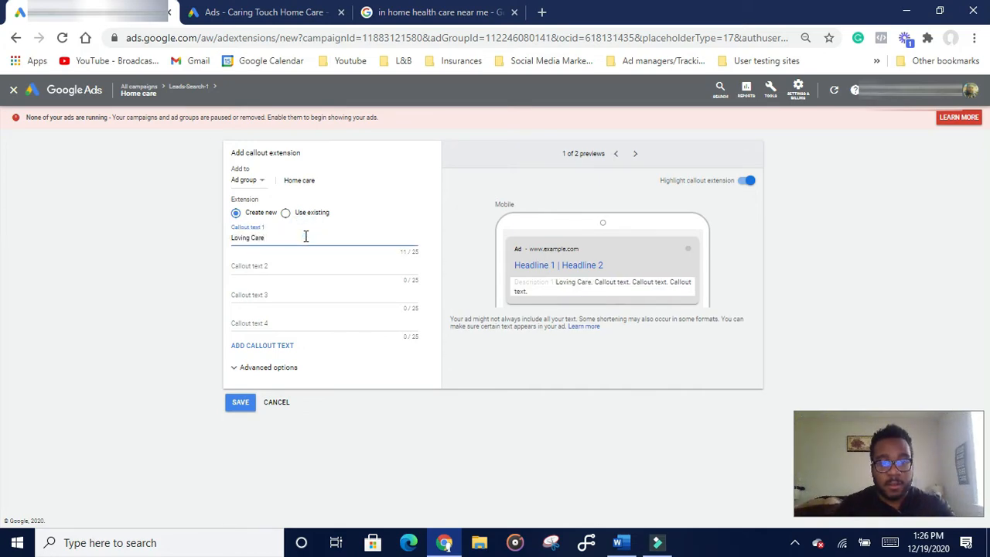
# - Enter "Daily Errands" as callout text 2 and leave the callout extension form without saving
pyautogui.click(255, 260)
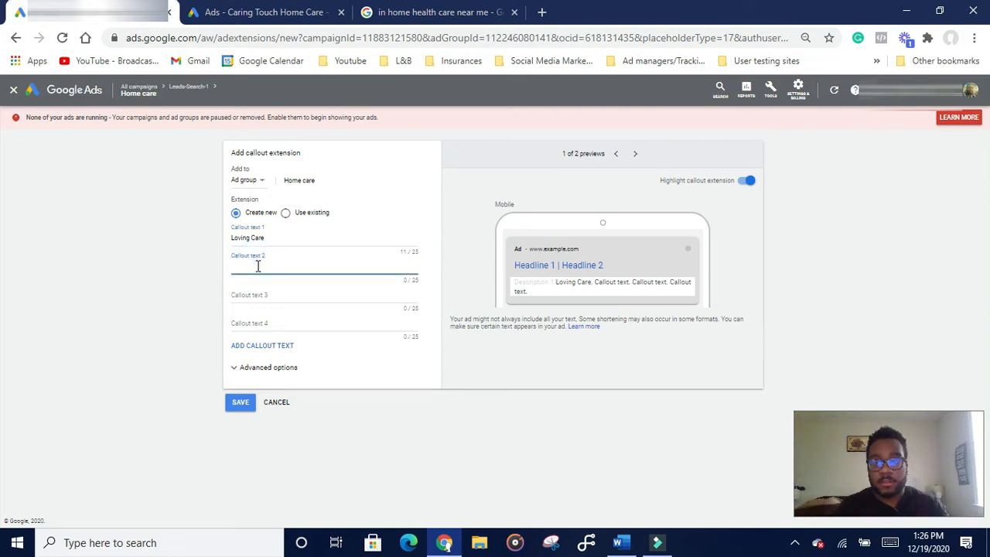
pyautogui.write('Dili')
pyautogui.press('BackSpace')
pyautogui.press('BackSpace')
pyautogui.press('BackSpace')
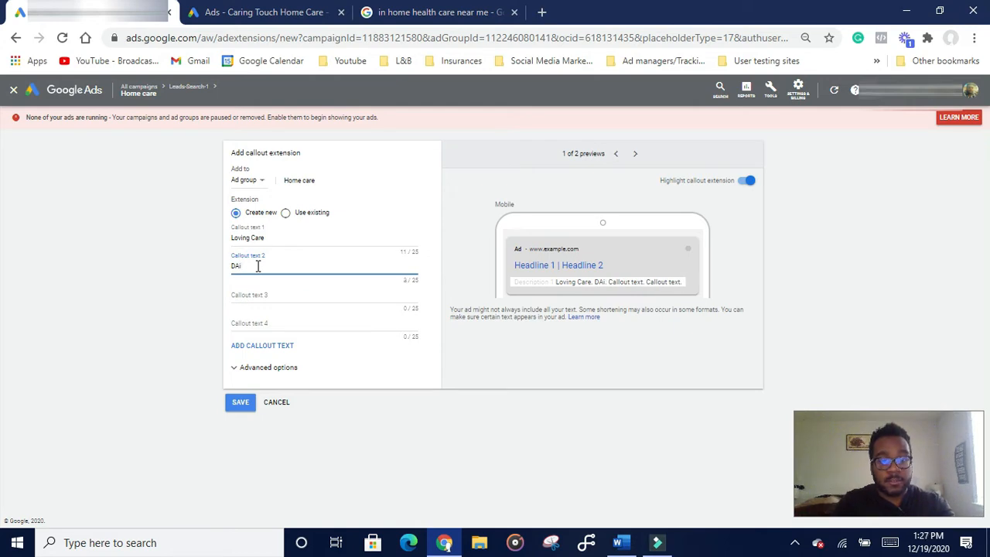
pyautogui.write('aou')
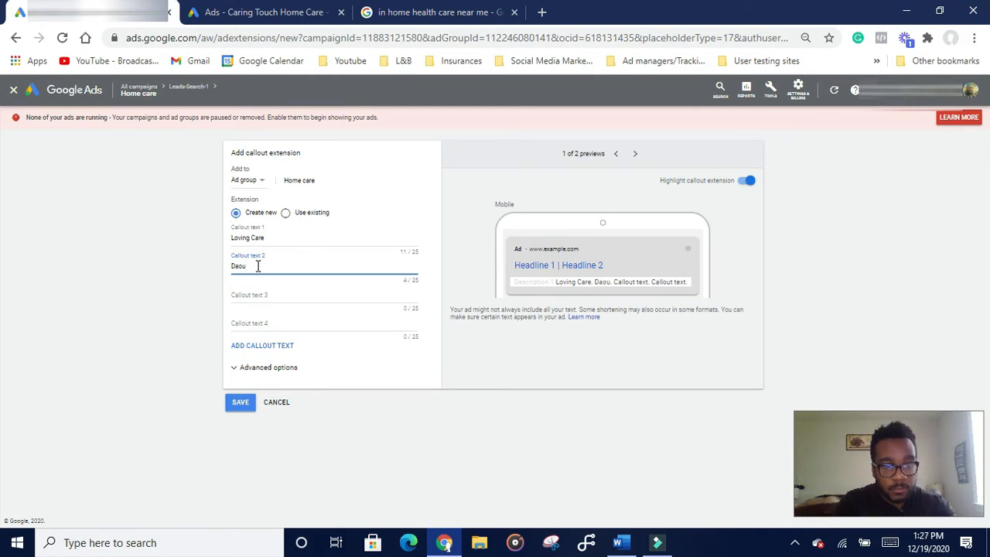
pyautogui.press('BackSpace')
pyautogui.press('BackSpace')
pyautogui.write('ily')
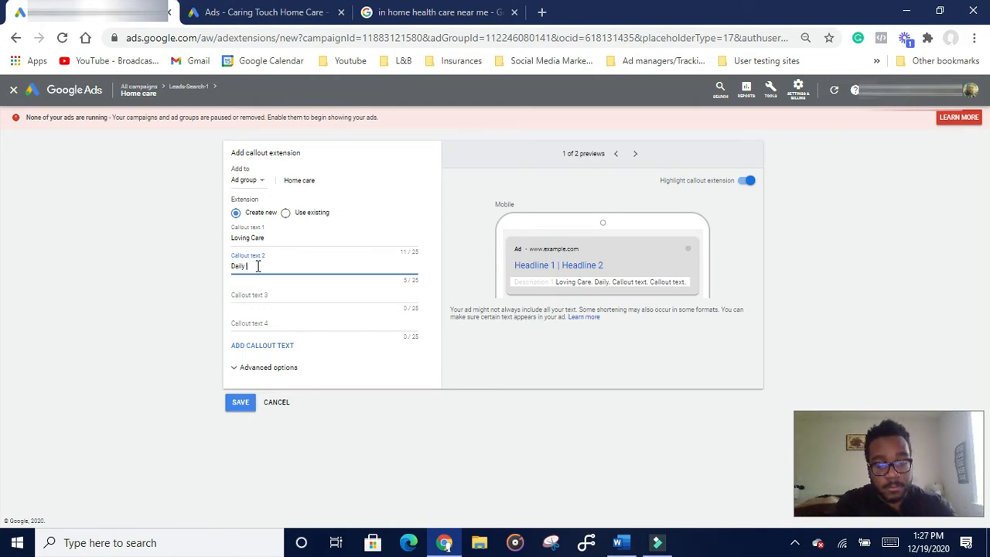
pyautogui.write(' Errands')
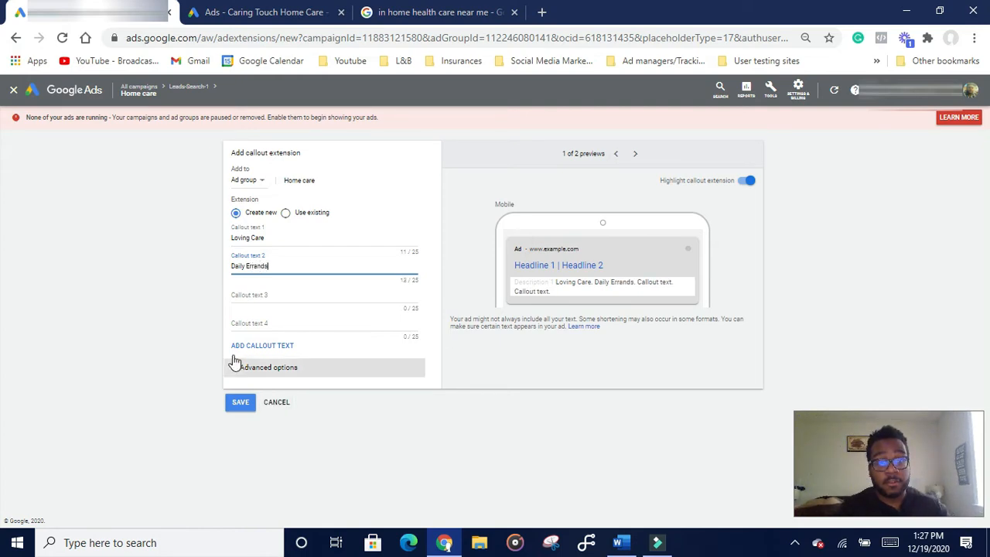
pyautogui.click(13, 93)
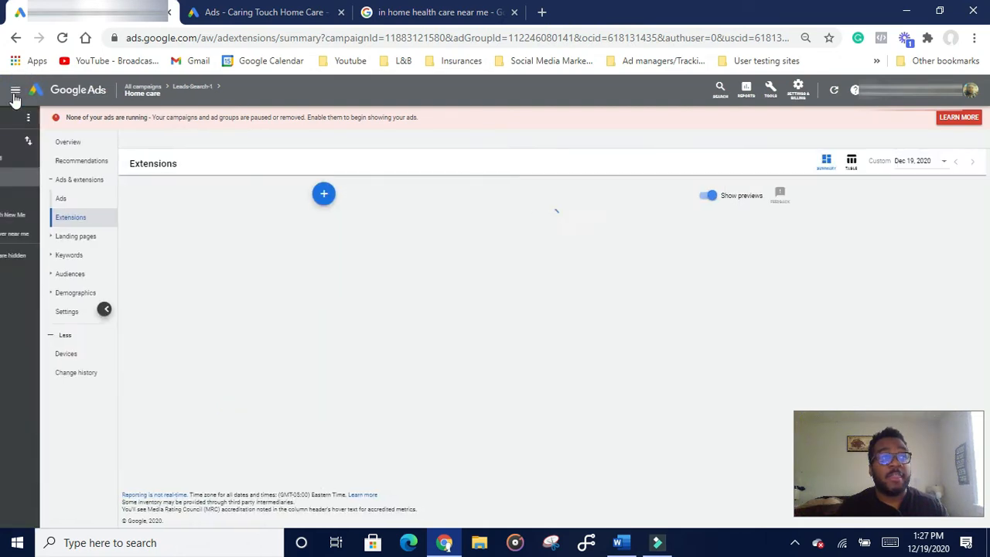
# - Show the list of extension types available for the "Home care" ad group and dismiss it
pyautogui.click(355, 194)
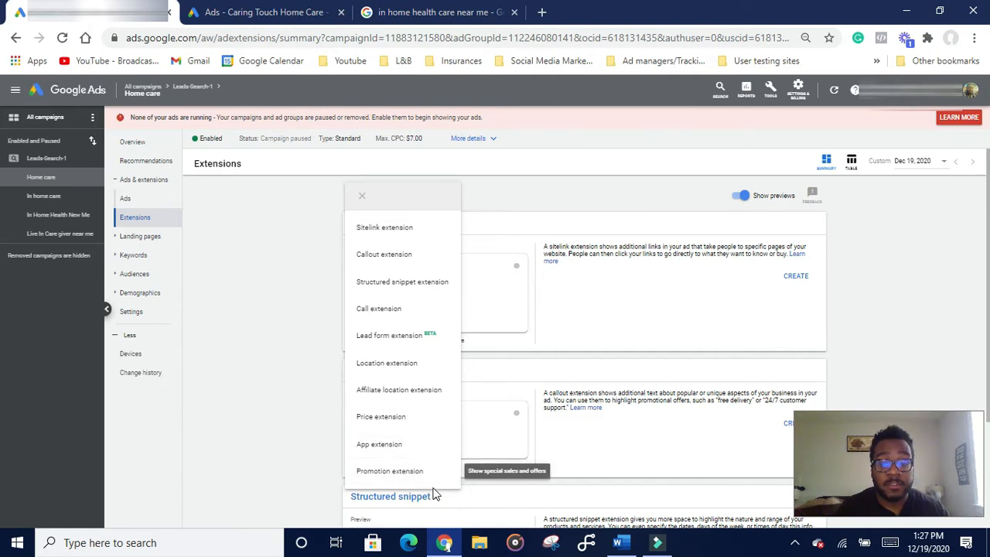
pyautogui.click(300, 432)
# - Start a structured snippet extension with the "Service catalog" header, show its value fields and cancel the extension
pyautogui.scroll(-3, 424, 429)
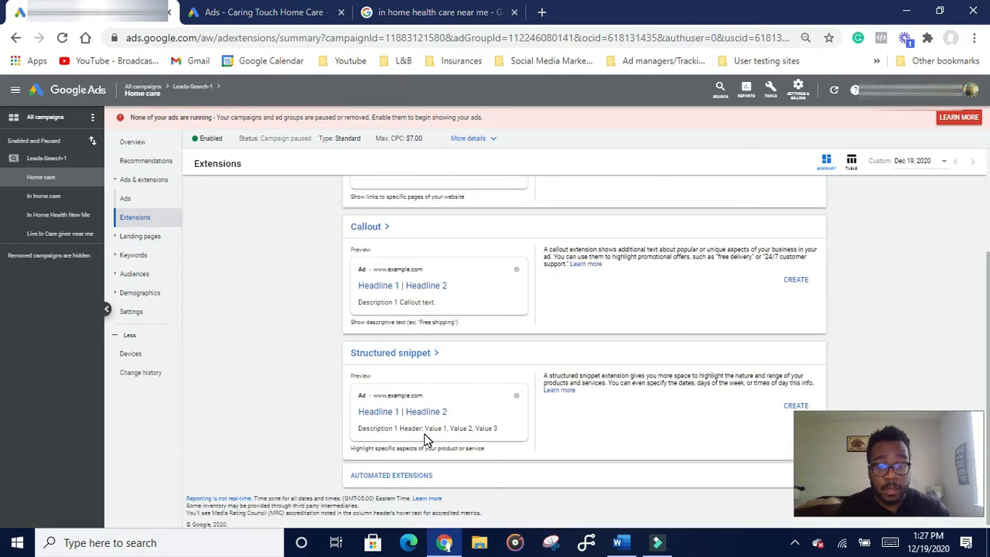
pyautogui.scroll(1, 424, 438)
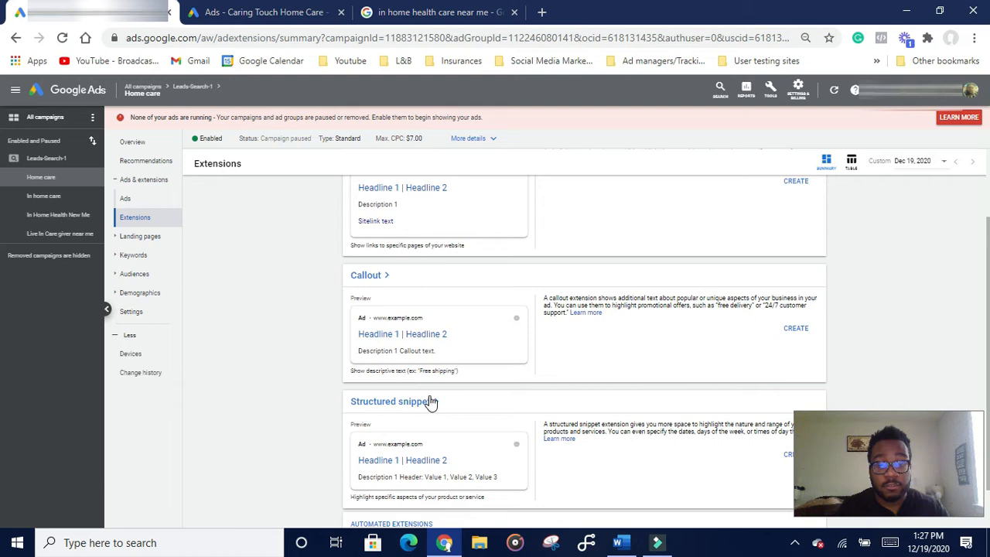
pyautogui.scroll(-1, 495, 410)
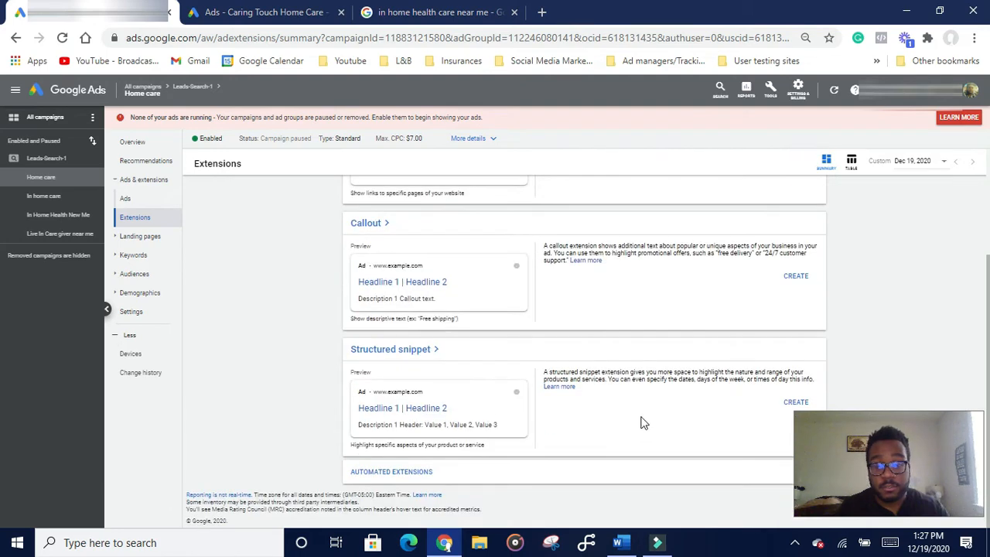
pyautogui.click(795, 400)
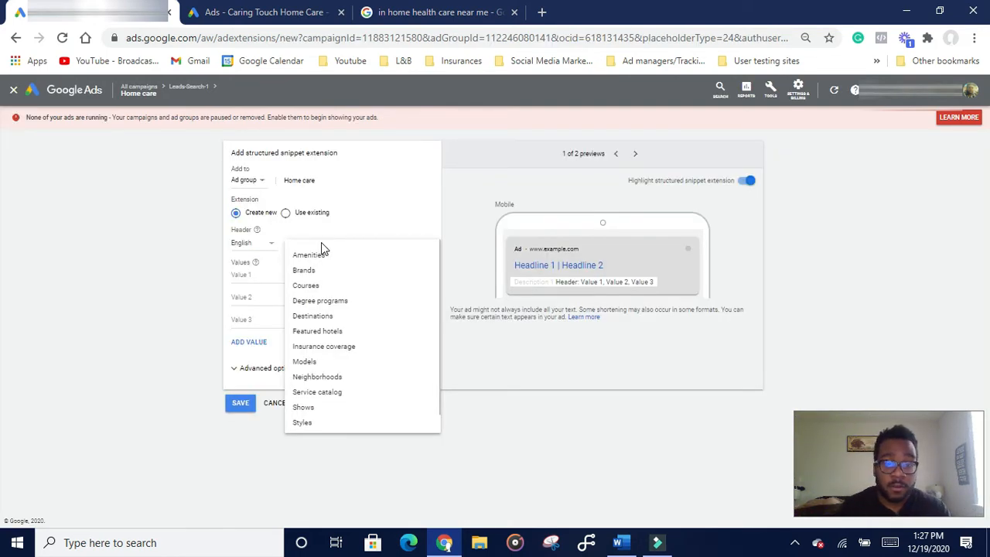
pyautogui.click(338, 392)
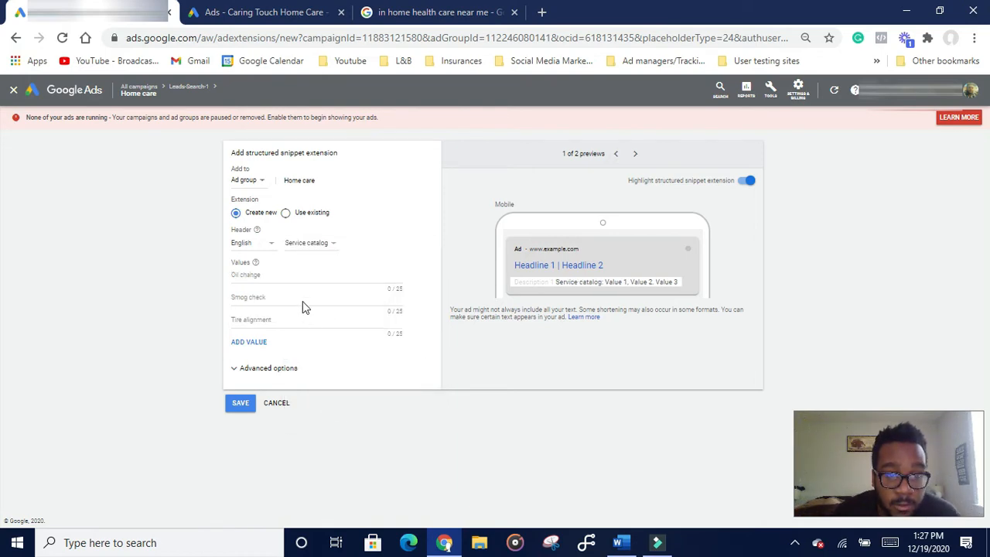
pyautogui.click(301, 276)
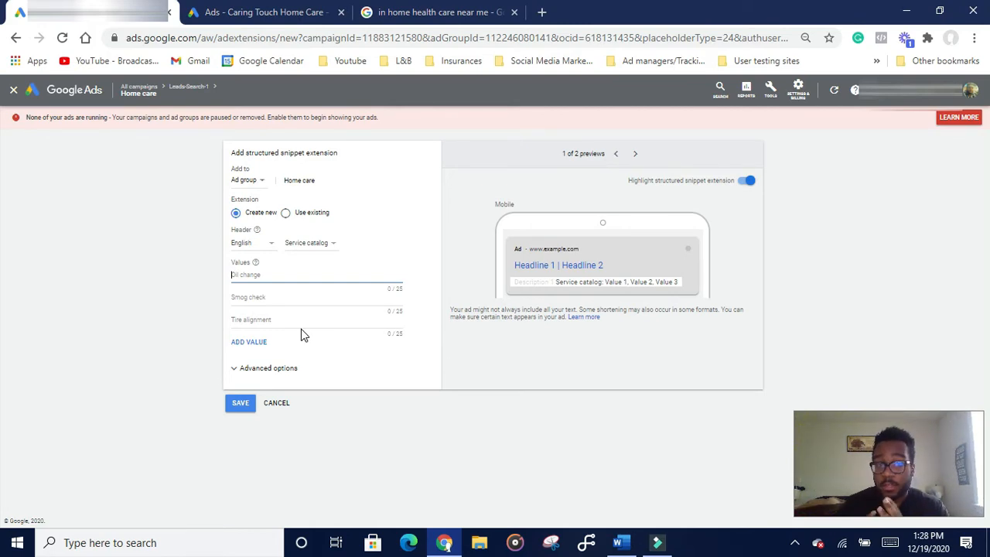
pyautogui.click(276, 402)
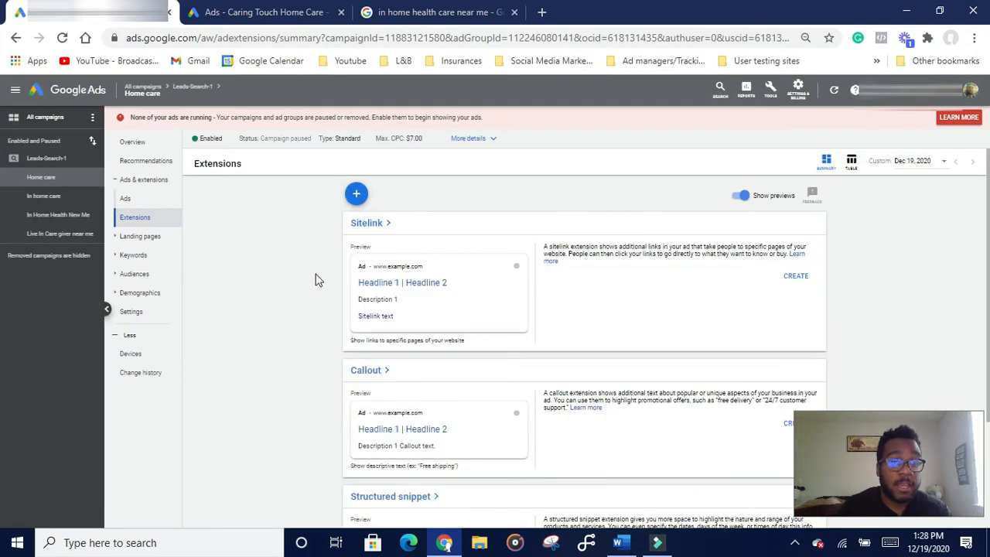
# - Show the negative keywords page of the "Home care" ad group
pyautogui.click(129, 261)
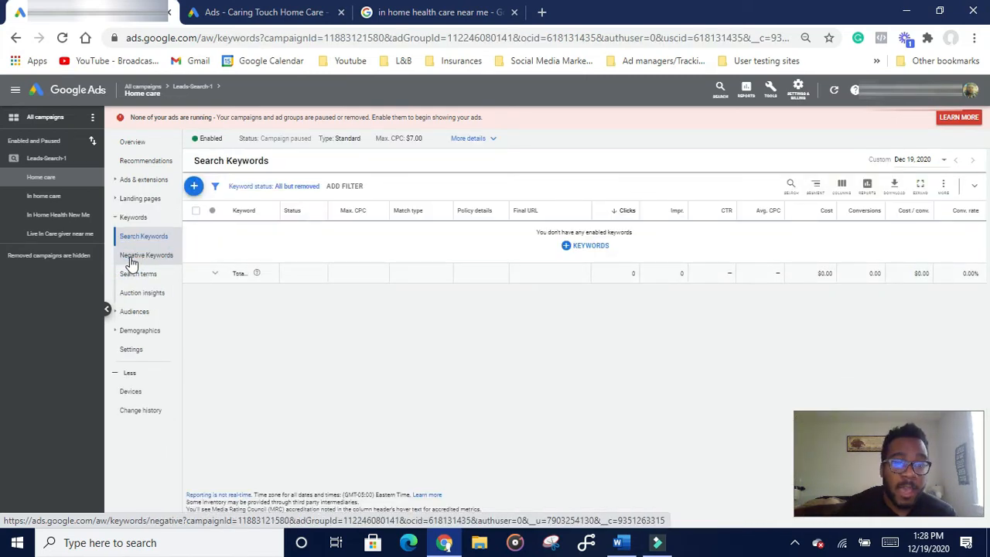
pyautogui.click(131, 260)
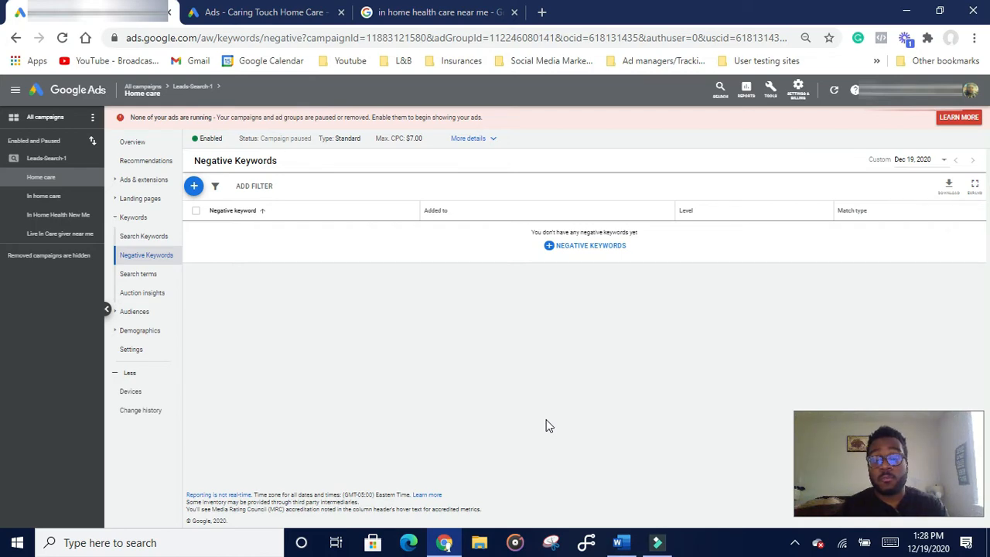
# - Switch to the Google results, highlight the query "in home health care near me" and return to Google Ads
pyautogui.click(441, 13)
pyautogui.moveTo(285, 102); pyautogui.dragTo(119, 72)
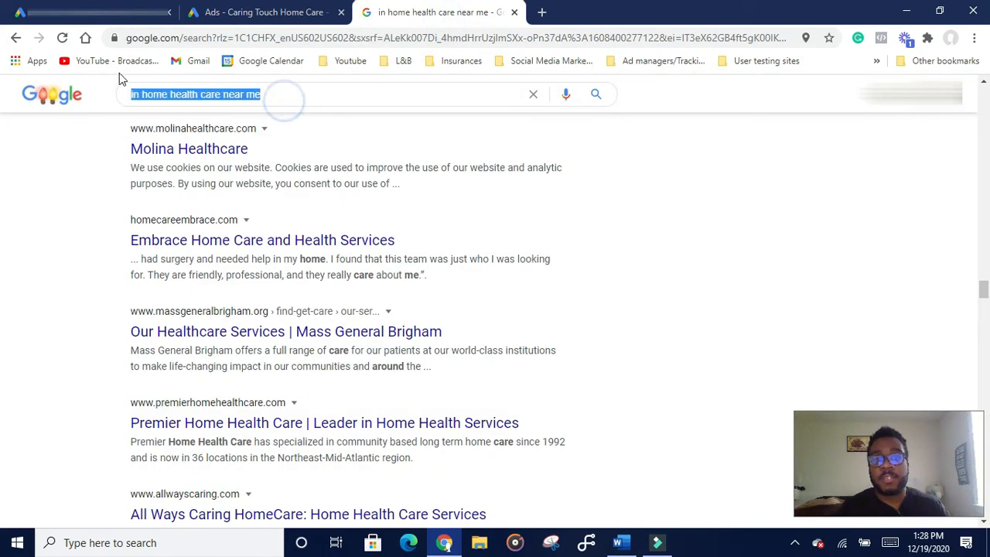
pyautogui.click(260, 12)
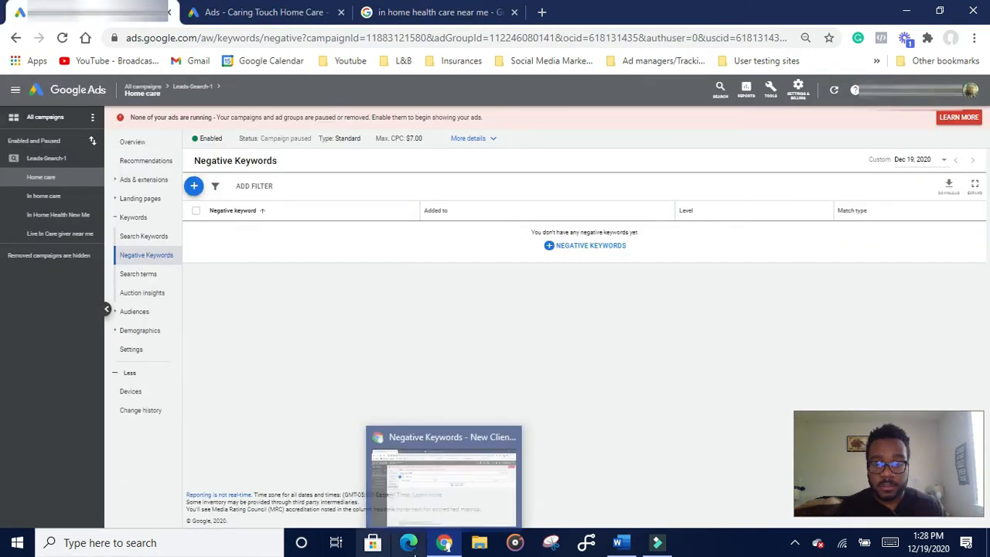
# - Open the form for adding negative keywords to the "Home care" ad group and look over its fields
pyautogui.click(577, 246)
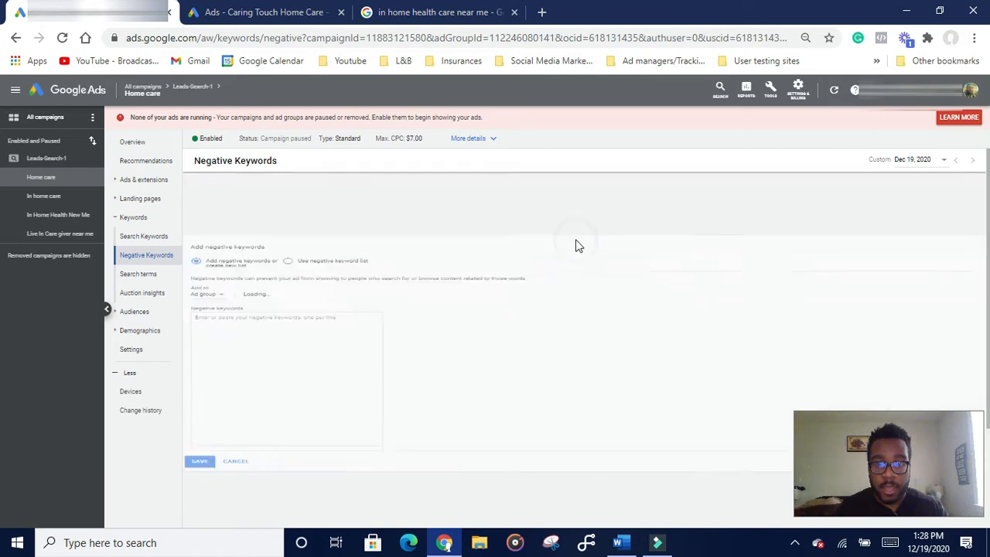
pyautogui.scroll(-2, 453, 344)
pyautogui.scroll(2, 454, 361)
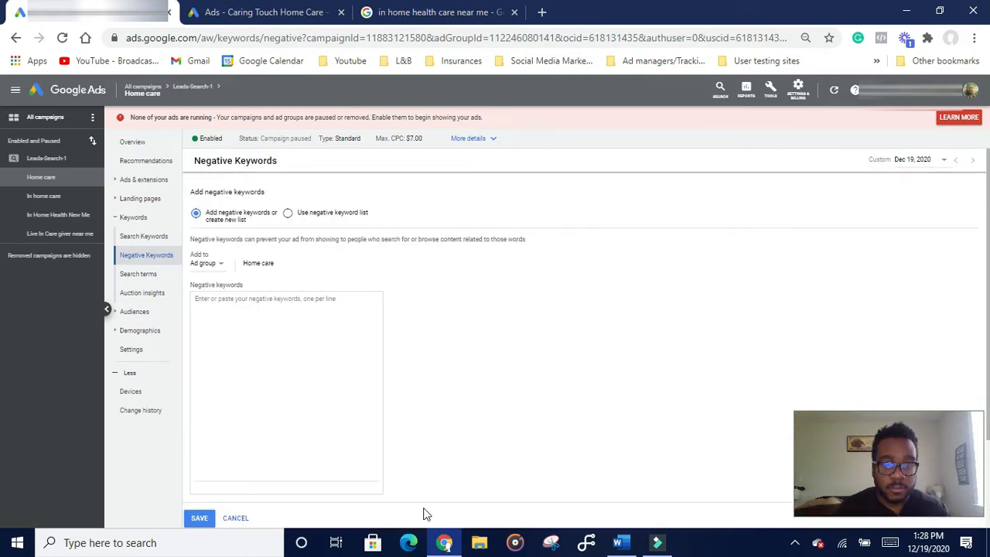
# - Open the "Ultimate Neg Keywords copy" workbook from the Google Ads Notes folder and minimize the folder window
pyautogui.click(481, 545)
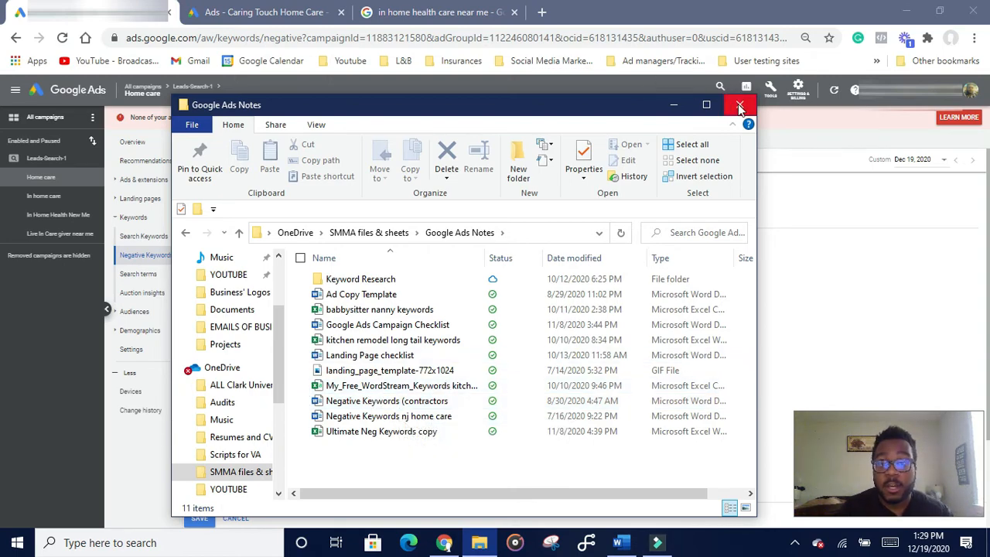
pyautogui.doubleClick(408, 431)
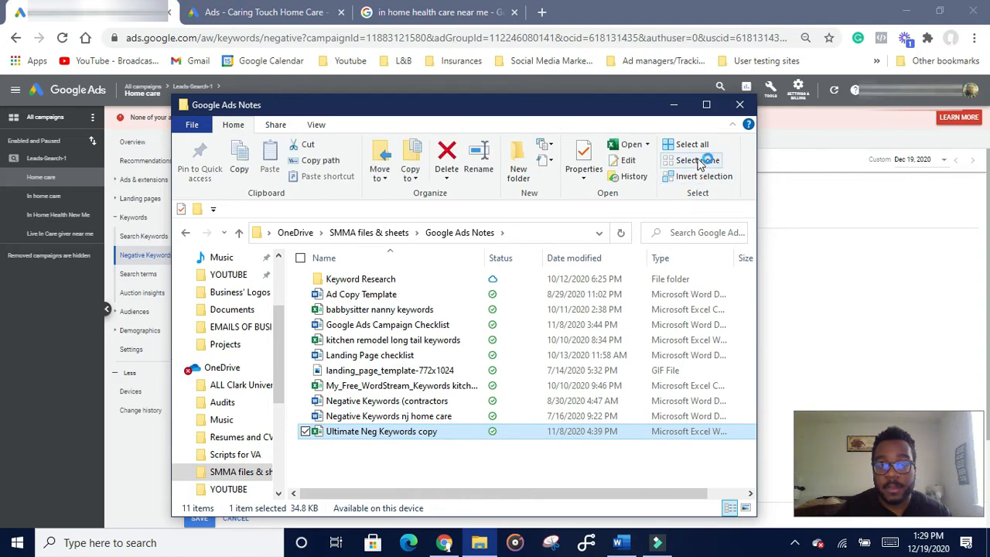
pyautogui.click(674, 106)
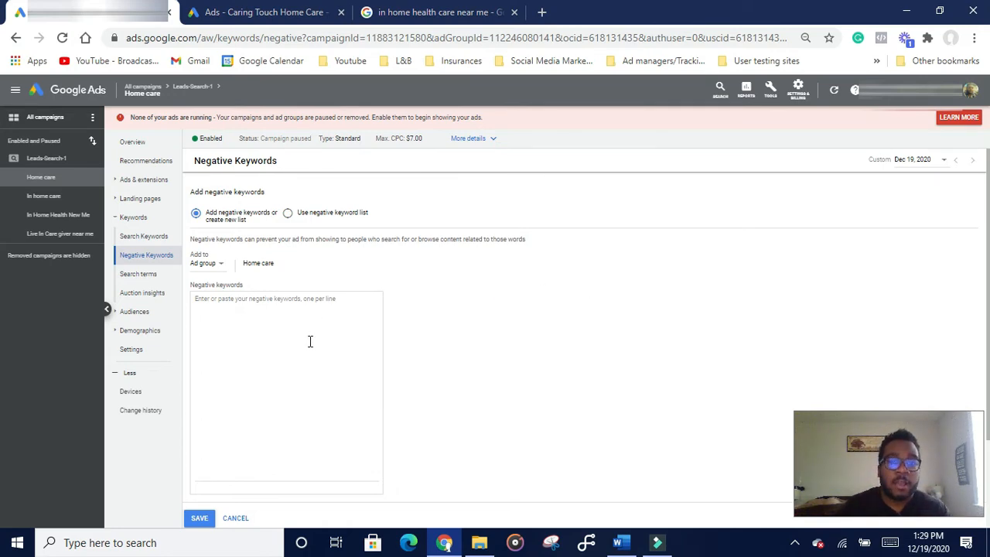
# - Set the new negative keywords to be added at campaign level and look over the form's save options
pyautogui.click(215, 265)
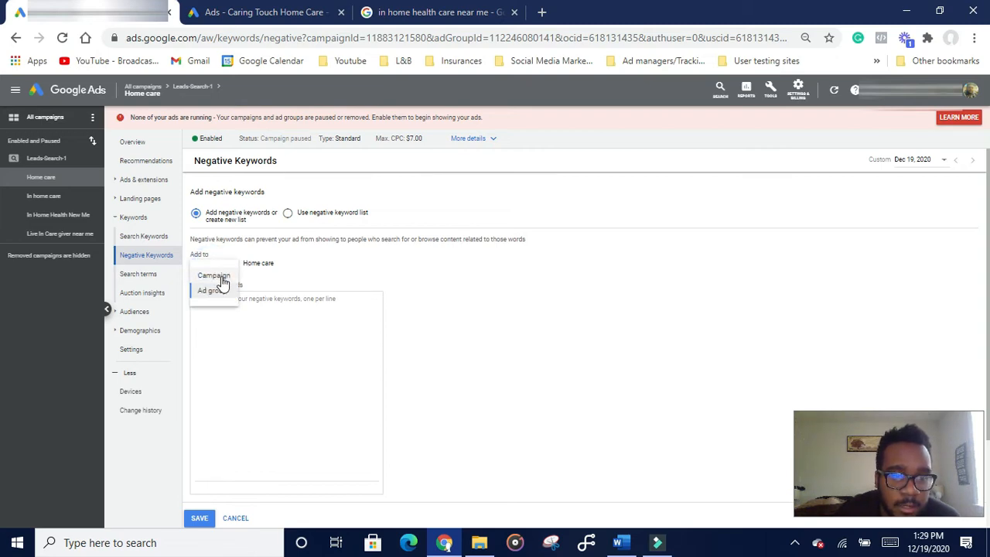
pyautogui.click(224, 278)
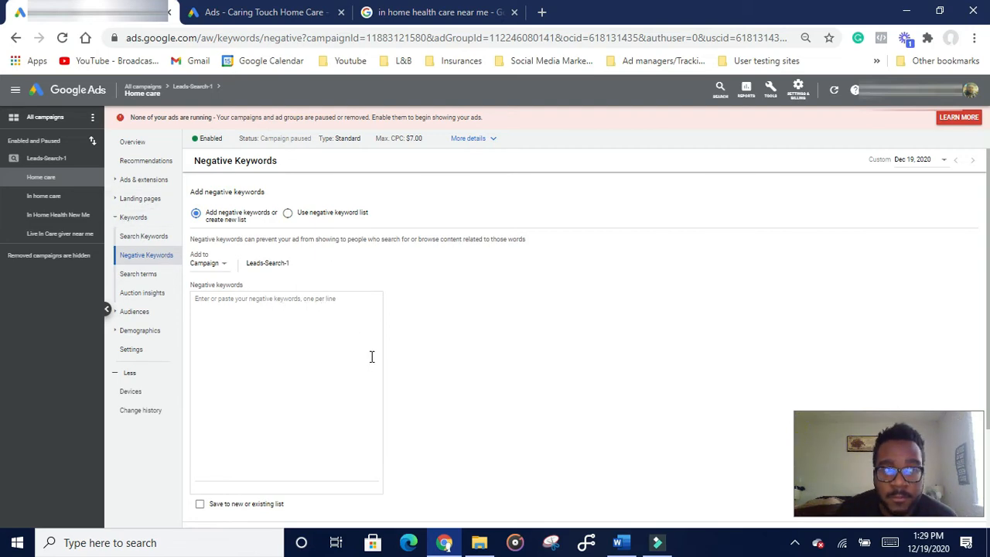
pyautogui.scroll(-2, 377, 332)
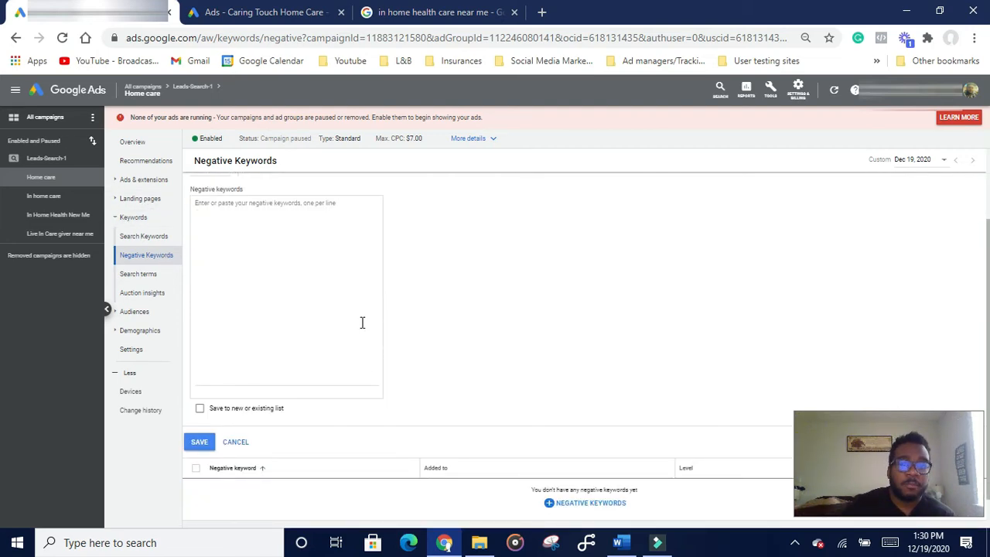
pyautogui.scroll(2, 361, 320)
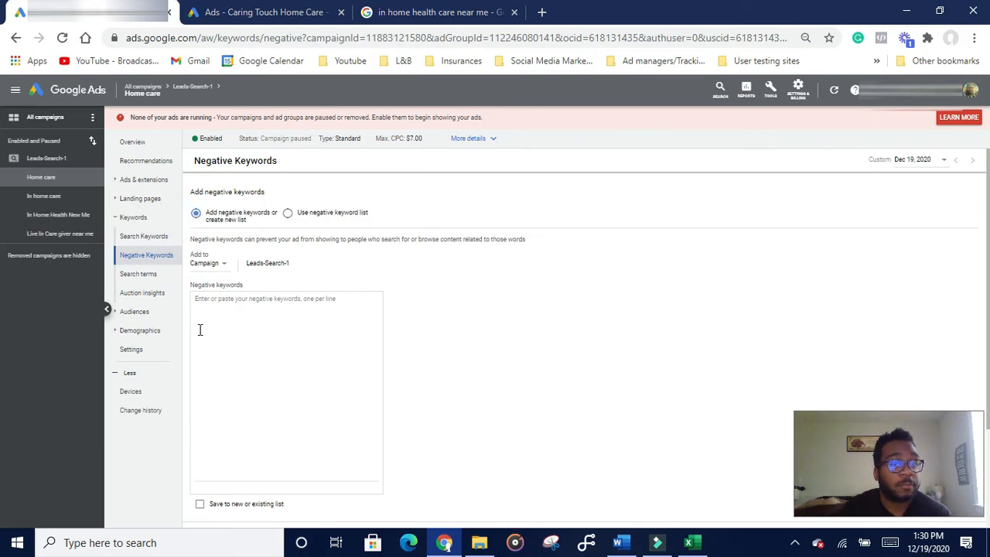
# - Open the ad schedule of the Leads-Search-1 campaign for editing and set its days to Mondays - Fridays
pyautogui.click(145, 351)
pyautogui.click(46, 160)
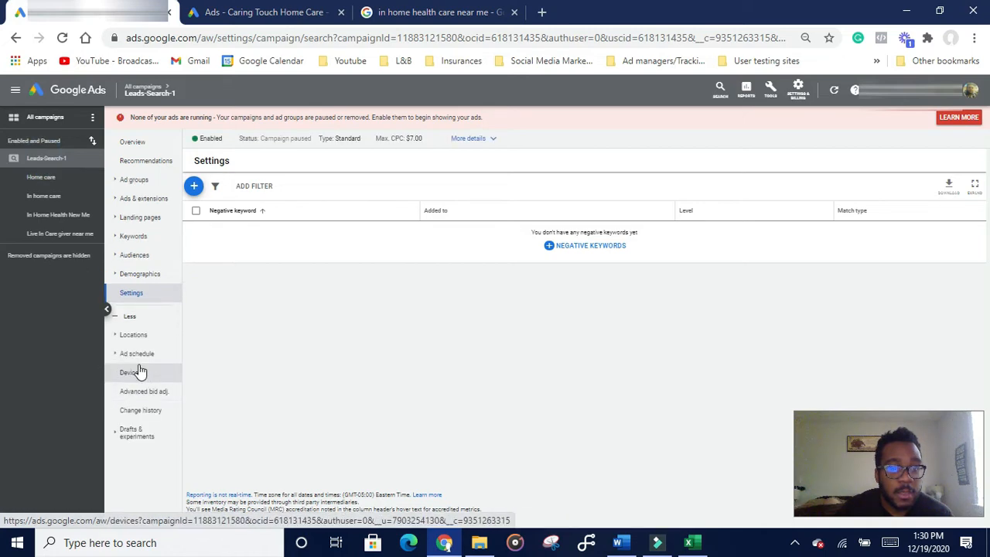
pyautogui.click(148, 359)
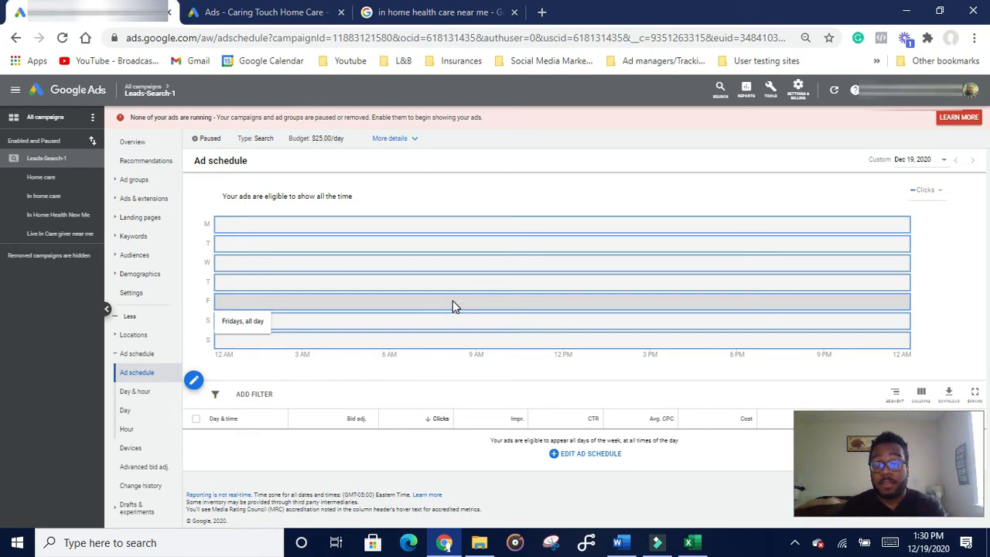
pyautogui.click(194, 381)
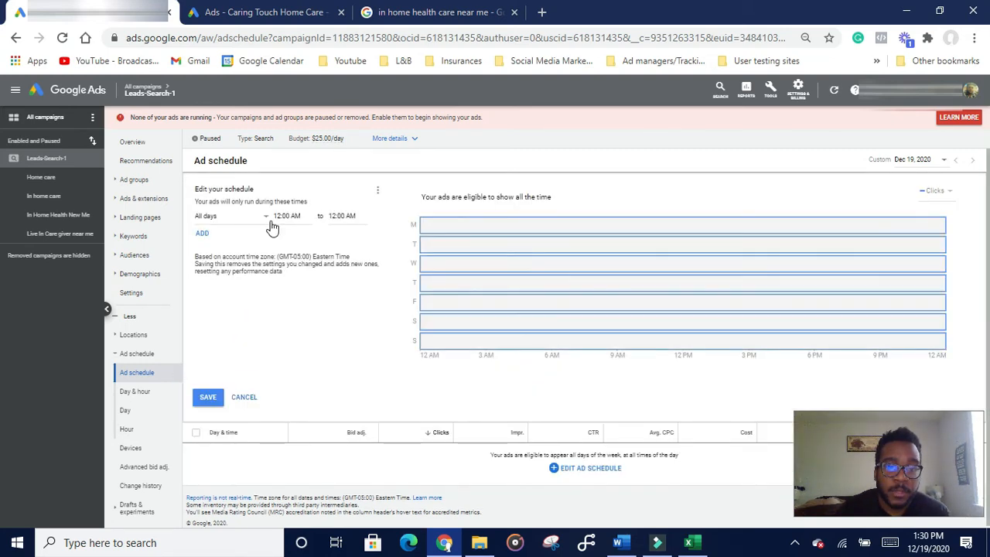
pyautogui.click(270, 221)
pyautogui.click(266, 242)
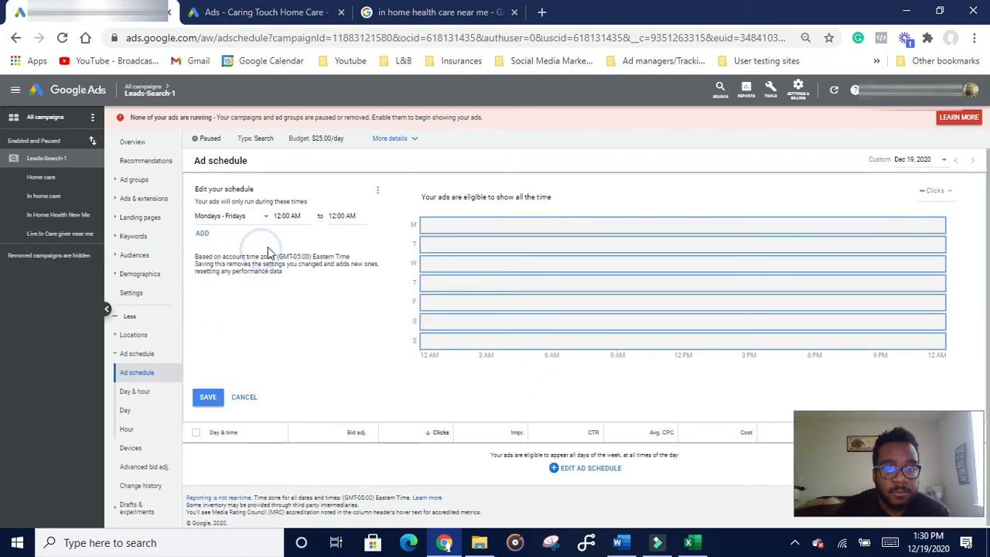
# - Set the start time of the Mondays - Fridays ad schedule to 8:00 AM
pyautogui.click(299, 217)
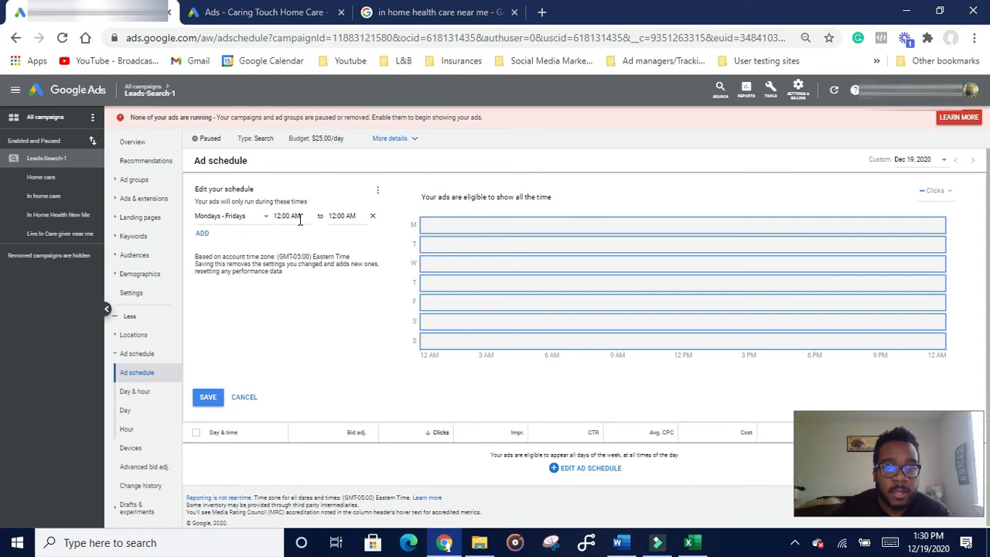
pyautogui.scroll(-8, 307, 393)
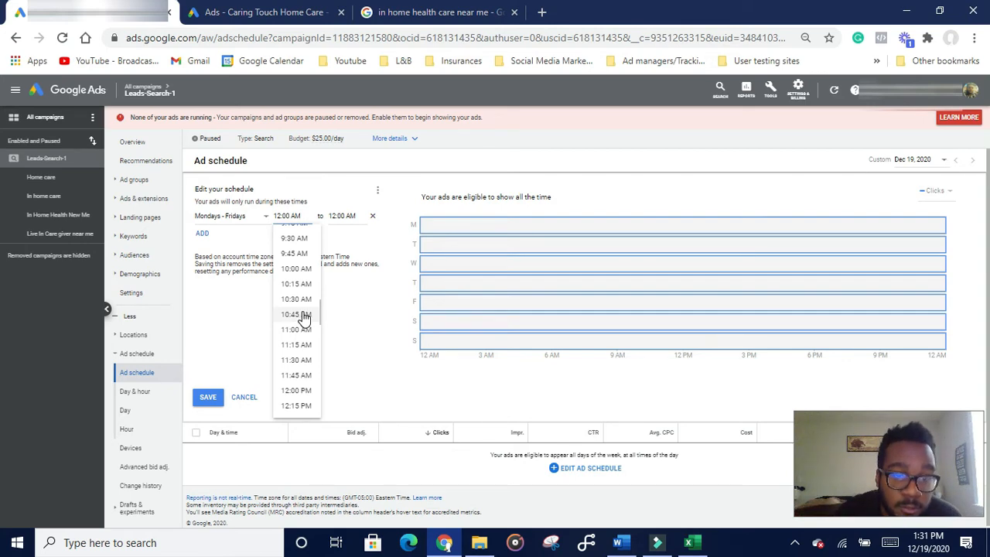
pyautogui.scroll(-2, 301, 319)
pyautogui.scroll(1, 302, 324)
pyautogui.scroll(4, 302, 324)
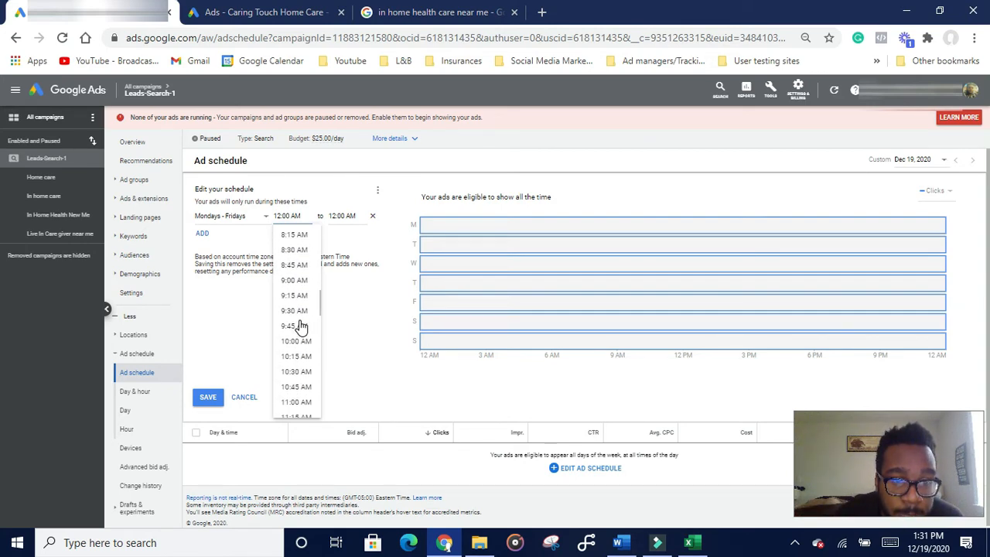
pyautogui.click(293, 292)
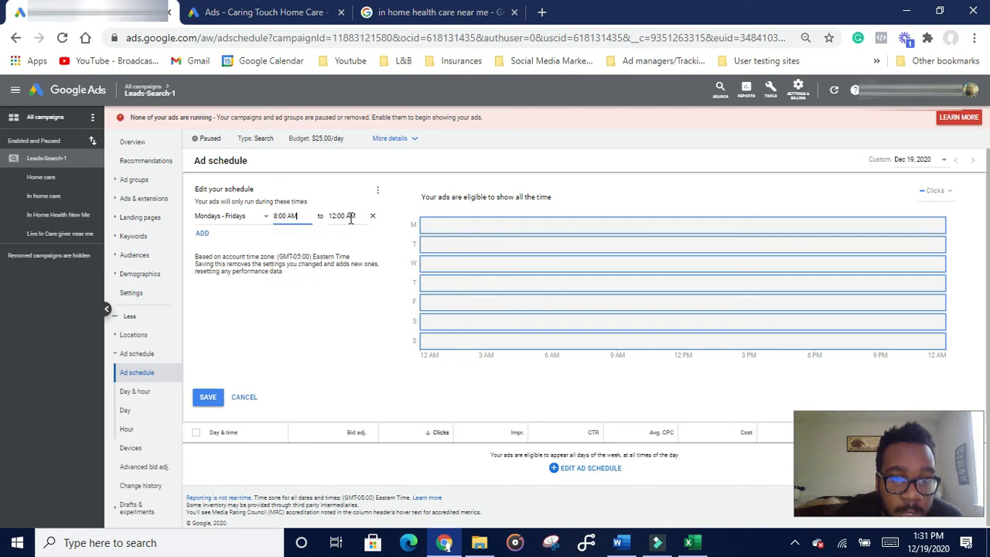
# - Set the end time of the Mondays - Fridays ad schedule to 8:00 PM and save the schedule
pyautogui.click(346, 216)
pyautogui.scroll(-5, 352, 309)
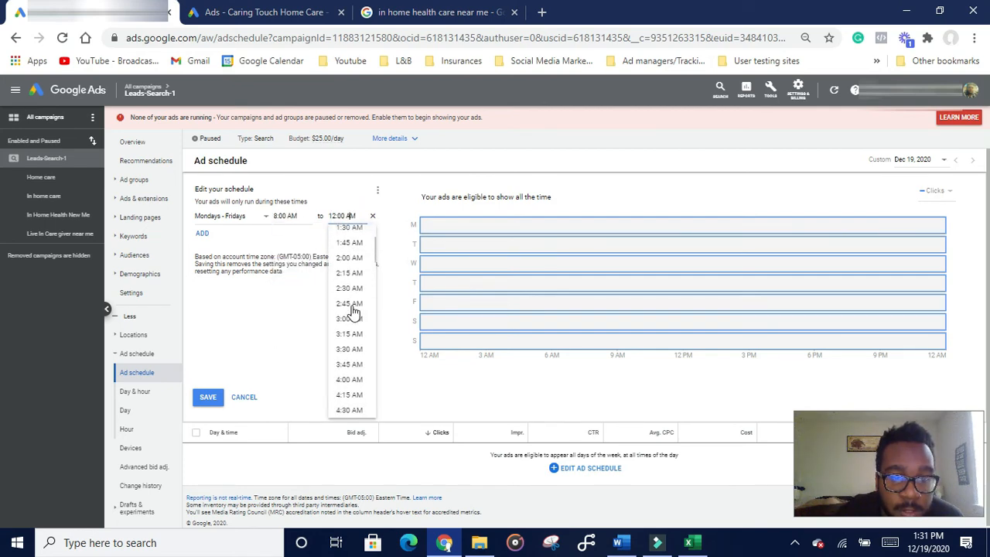
pyautogui.scroll(-1, 356, 321)
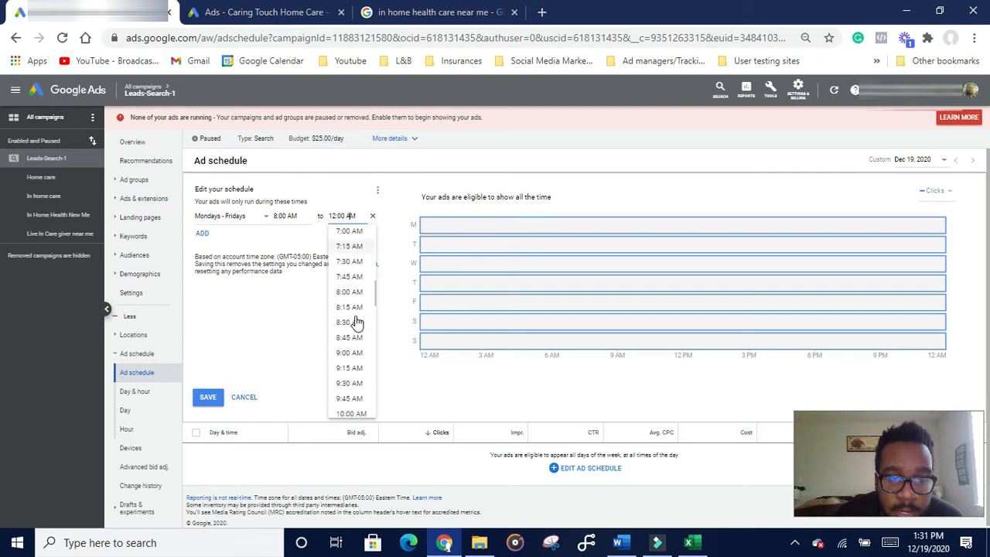
pyautogui.scroll(-2, 354, 337)
pyautogui.scroll(-5, 354, 341)
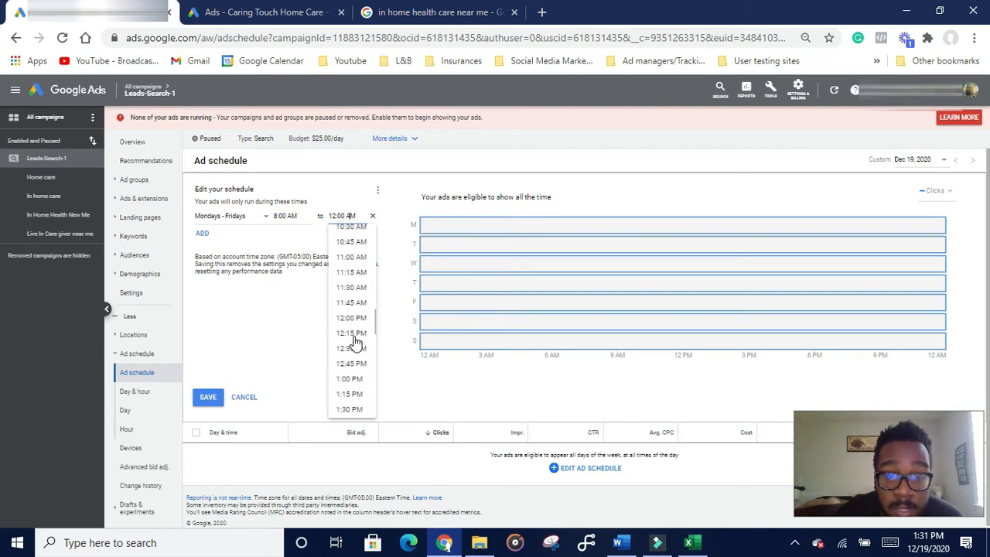
pyautogui.scroll(-2, 356, 336)
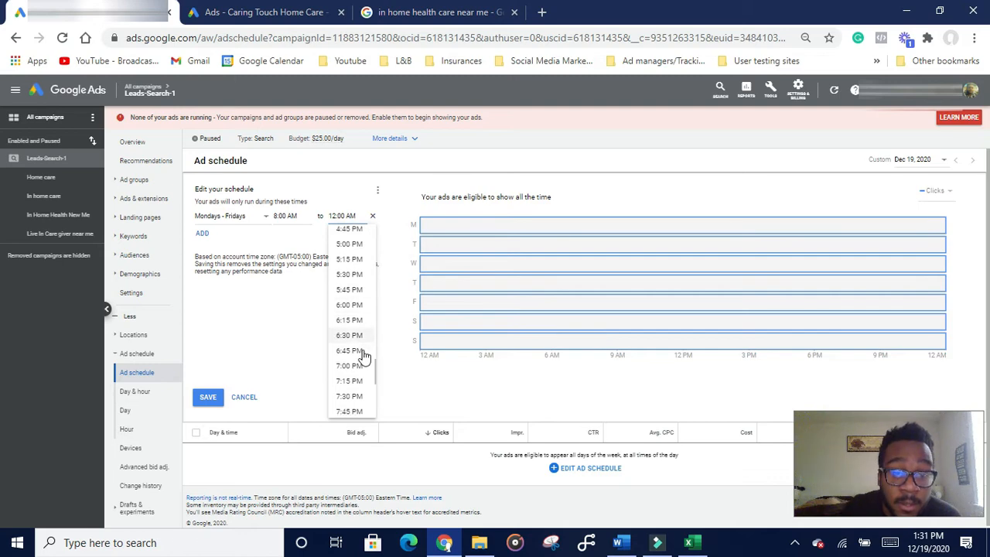
pyautogui.scroll(-3, 360, 356)
pyautogui.click(352, 299)
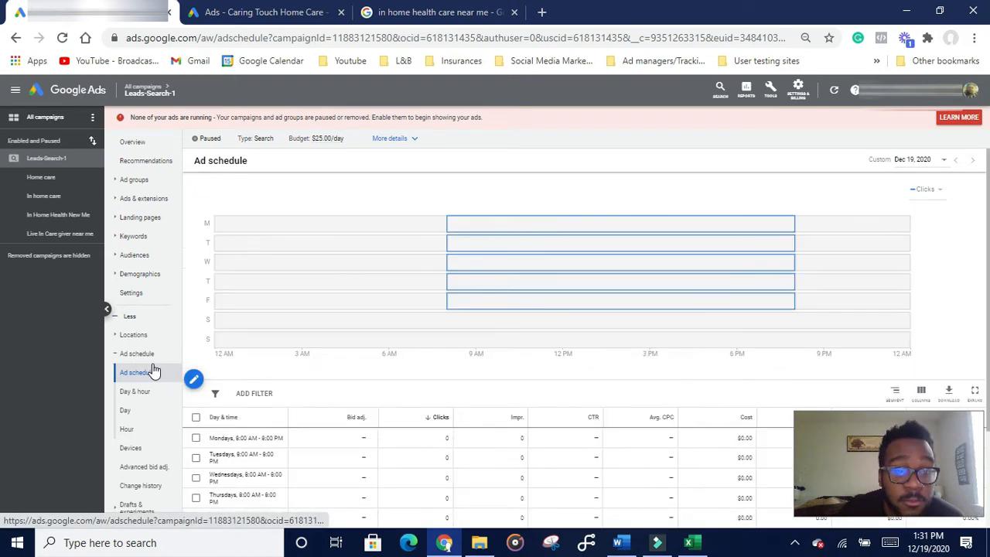
# - Show the Leads-Search-1 campaign's excluded locations and open the entry form for a location to exclude
pyautogui.click(144, 334)
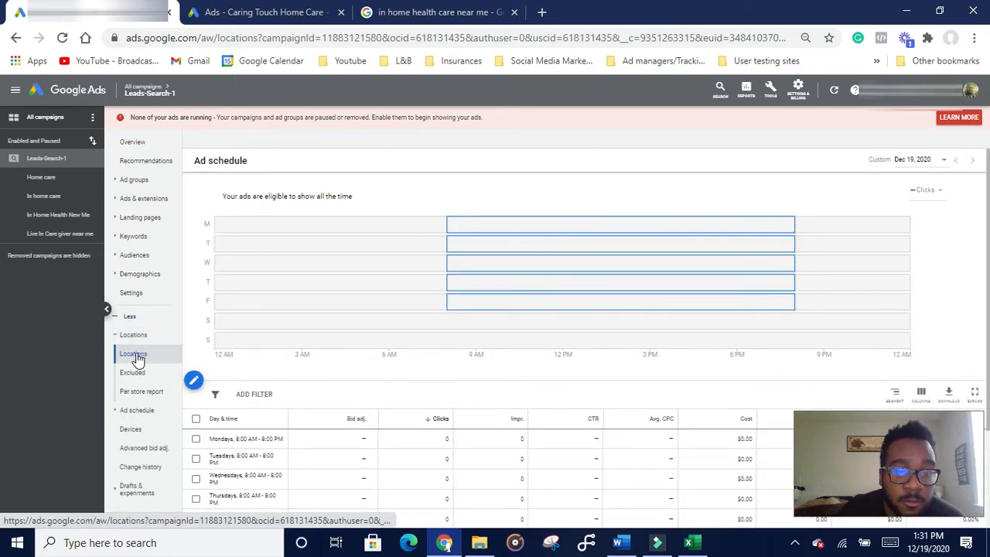
pyautogui.click(137, 357)
pyautogui.click(131, 375)
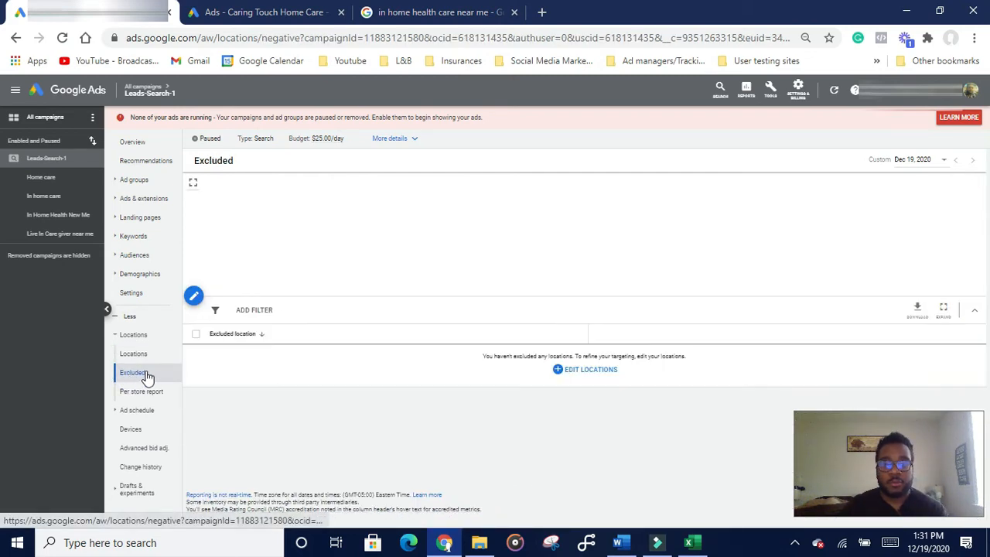
pyautogui.click(563, 377)
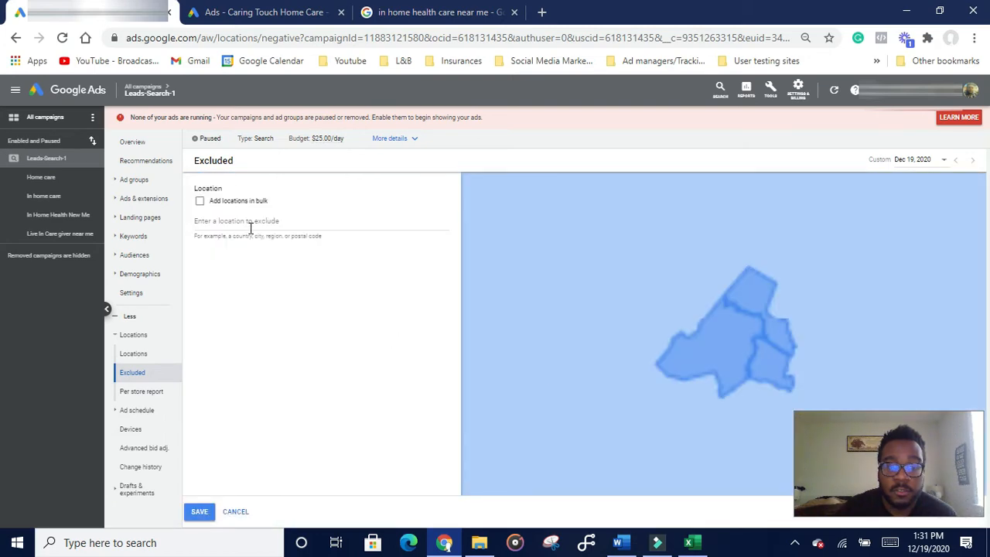
pyautogui.click(256, 221)
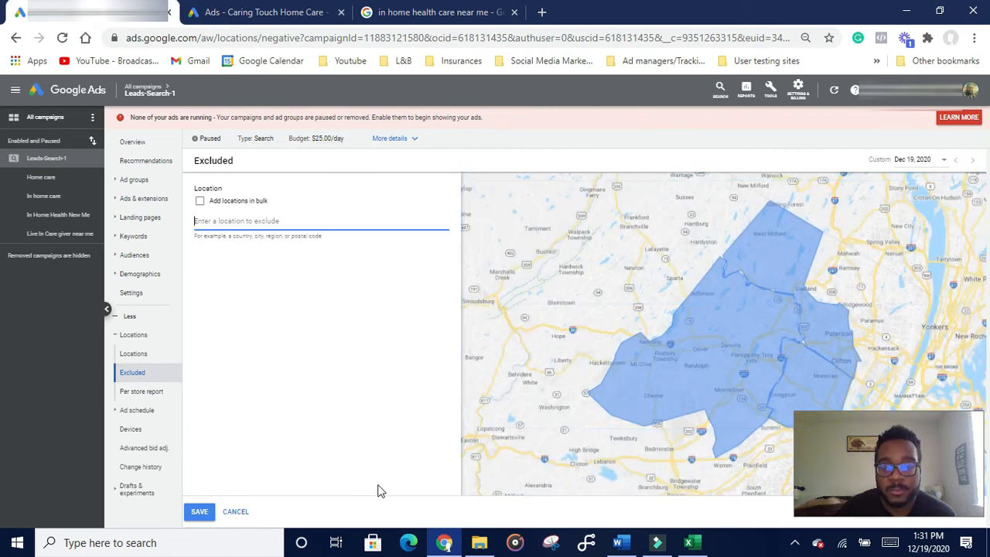
# - Switch to the "Ultimate Neg Keywords copy" workbook in Excel and examine the World Cities, Autos, Common Names and Countries columns
pyautogui.moveTo(700, 548)
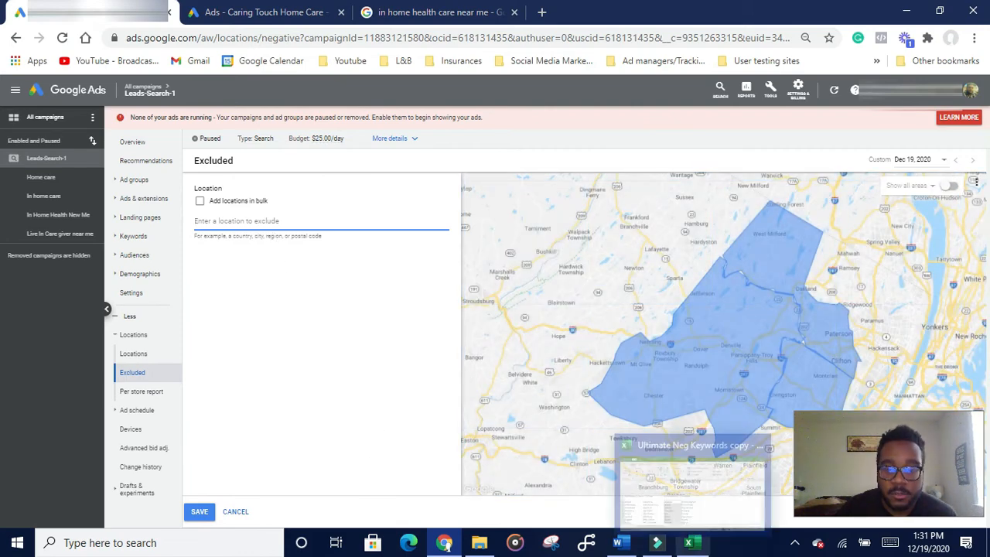
pyautogui.click(700, 526)
pyautogui.click(522, 352)
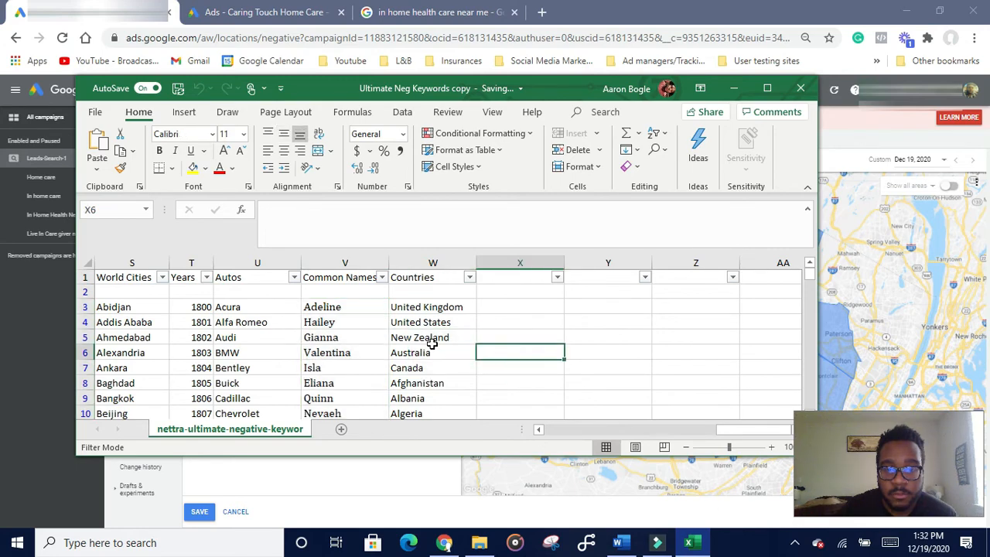
pyautogui.scroll(-13, 432, 345)
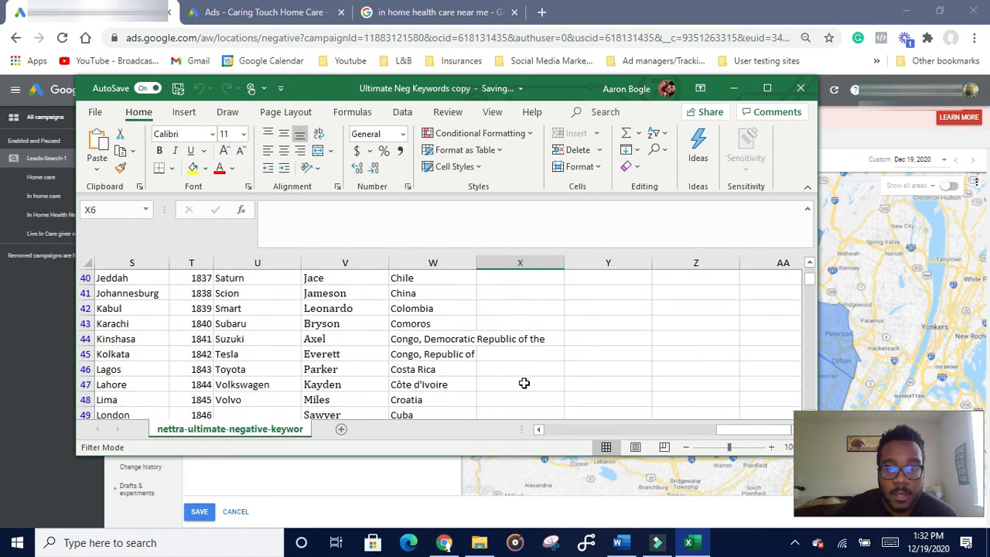
pyautogui.scroll(-7, 541, 394)
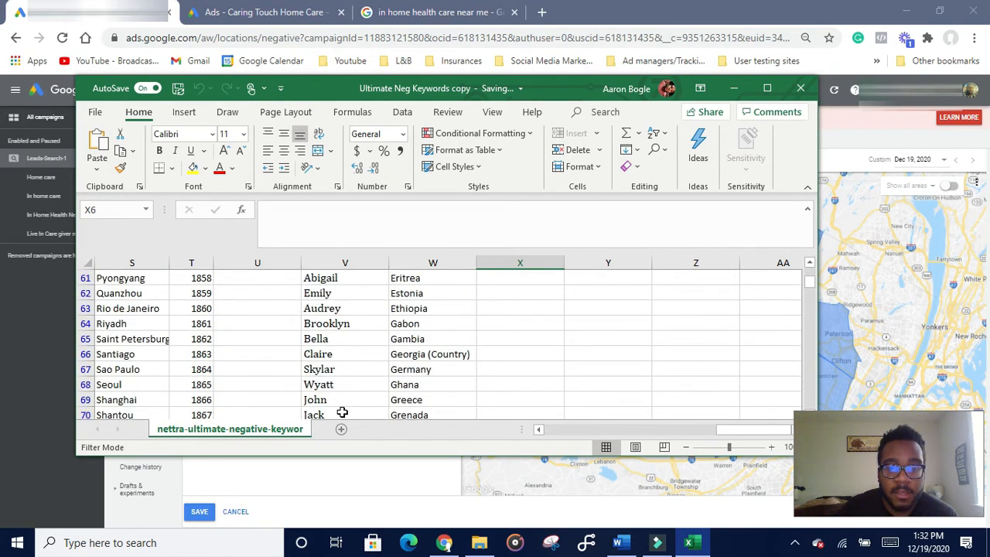
# - Examine the workbook's first negative keyword categories from Animals onward, plus the question phrase, finance, city and state lists
pyautogui.middleClick(343, 384)
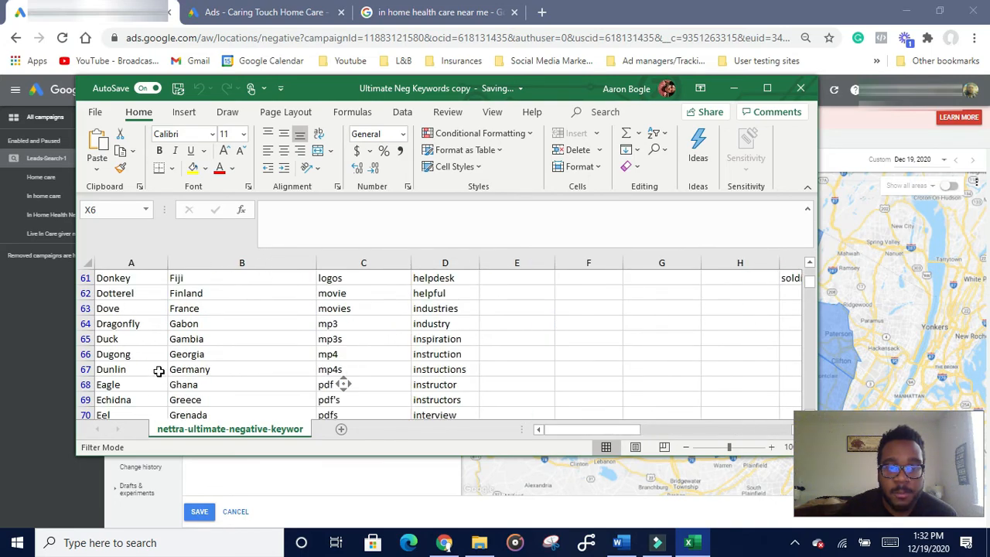
pyautogui.scroll(18, 331, 380)
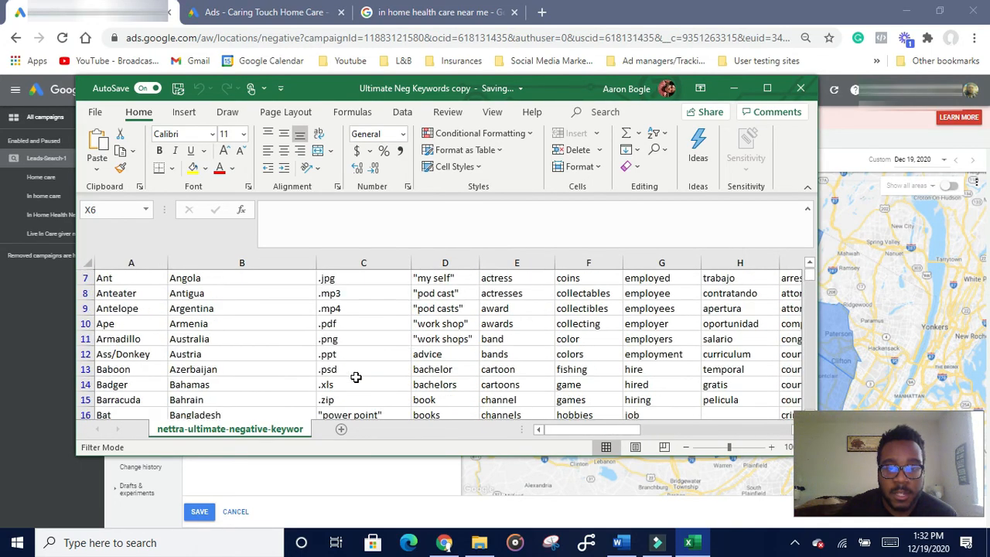
pyautogui.scroll(2, 356, 376)
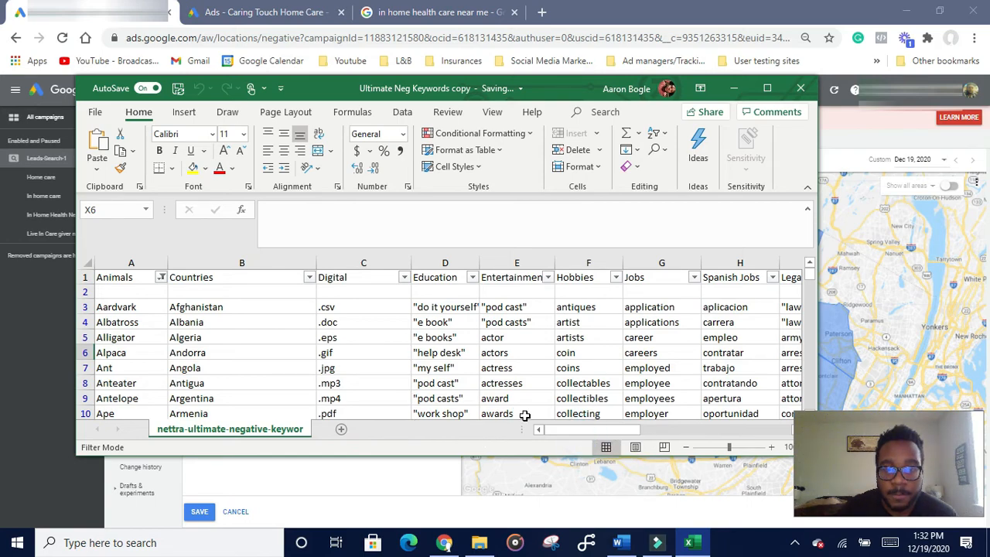
pyautogui.moveTo(615, 433); pyautogui.dragTo(672, 285)
pyautogui.scroll(-11, 623, 280)
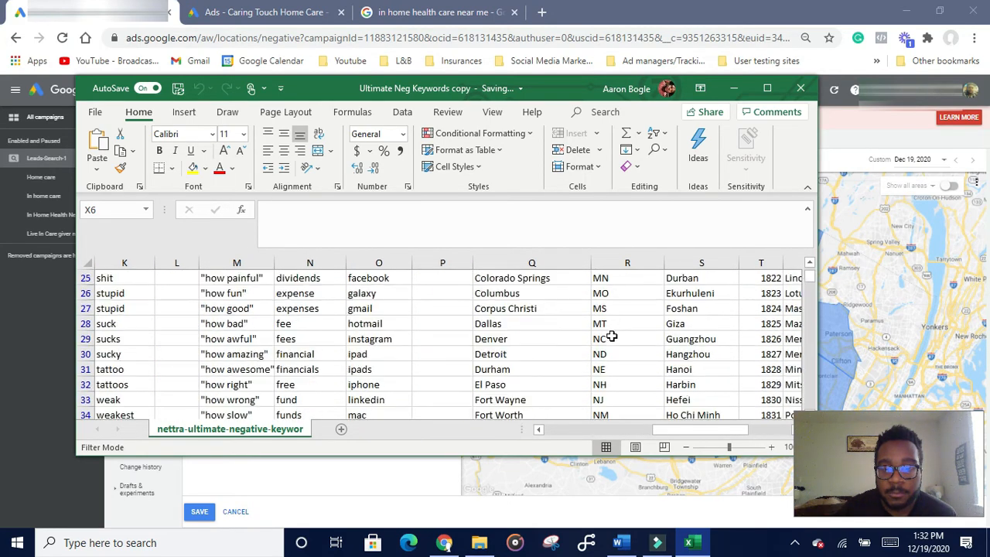
pyautogui.scroll(-11, 614, 352)
pyautogui.scroll(1, 623, 406)
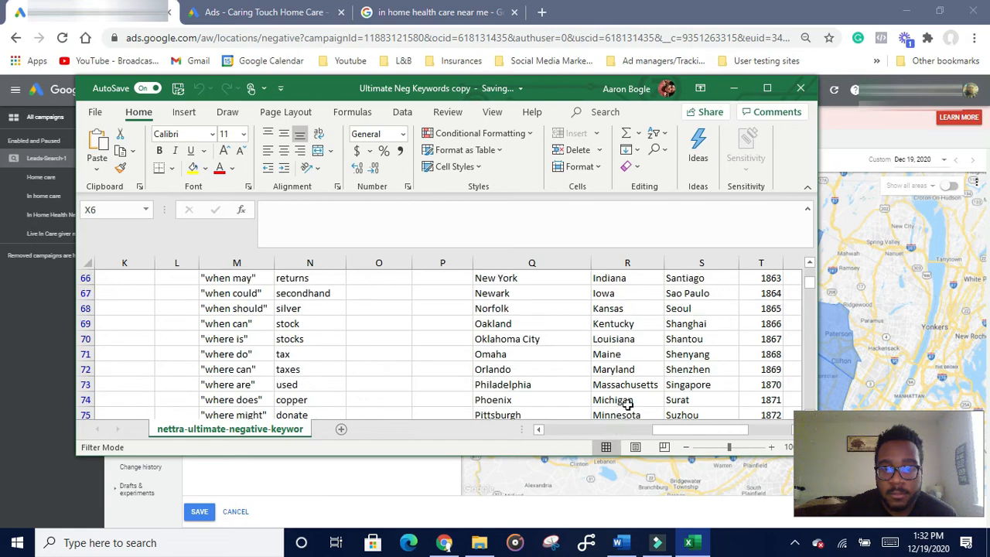
# - Copy the state names from Alabama through west Virginia in column R of the Excel negative keyword workbook
pyautogui.click(733, 88)
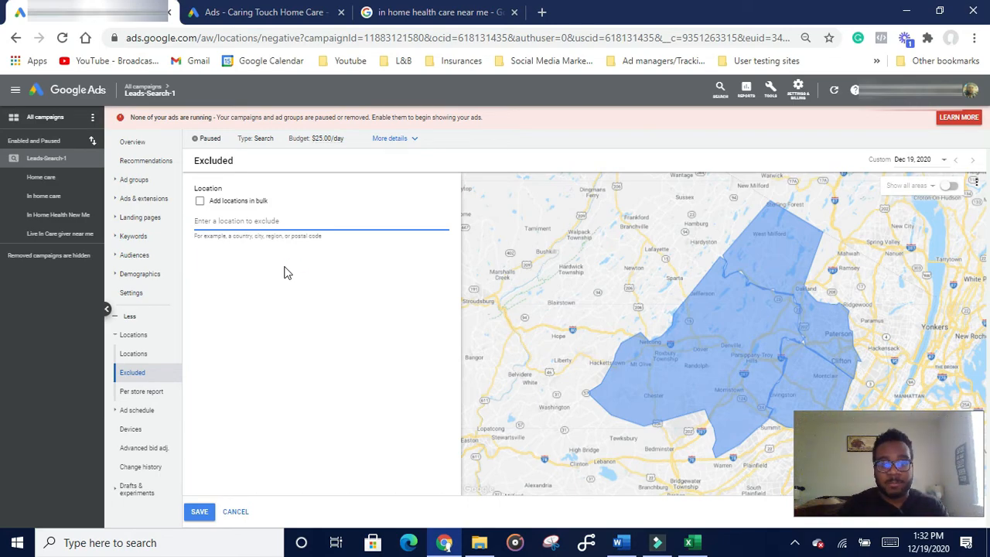
pyautogui.click(688, 542)
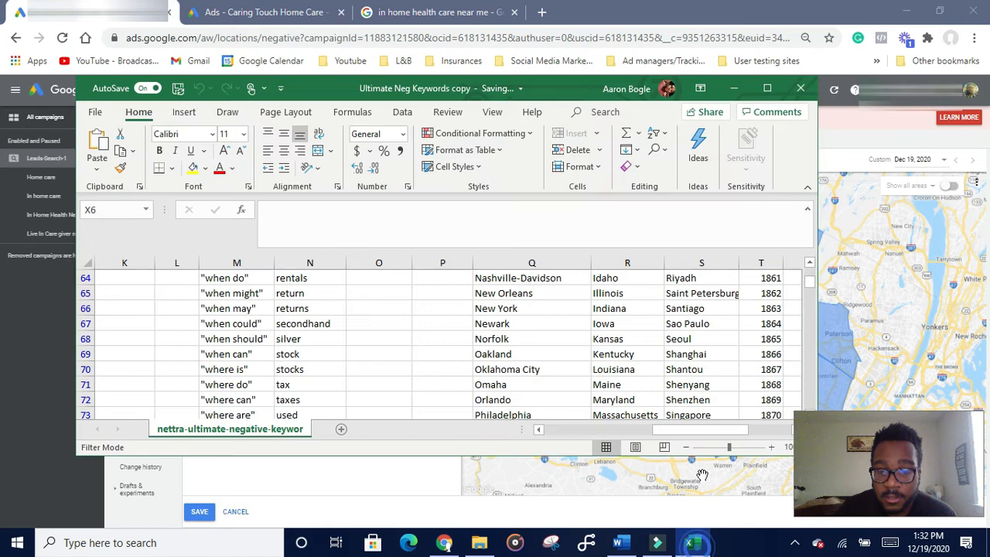
pyautogui.scroll(-2, 670, 348)
pyautogui.scroll(8, 658, 352)
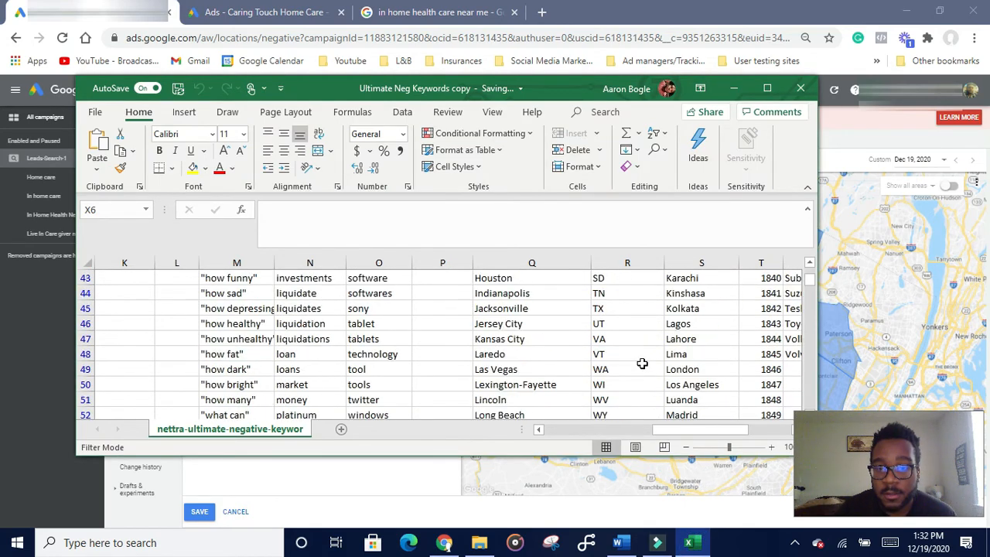
pyautogui.scroll(-1, 626, 356)
pyautogui.scroll(-2, 625, 352)
pyautogui.scroll(1, 626, 313)
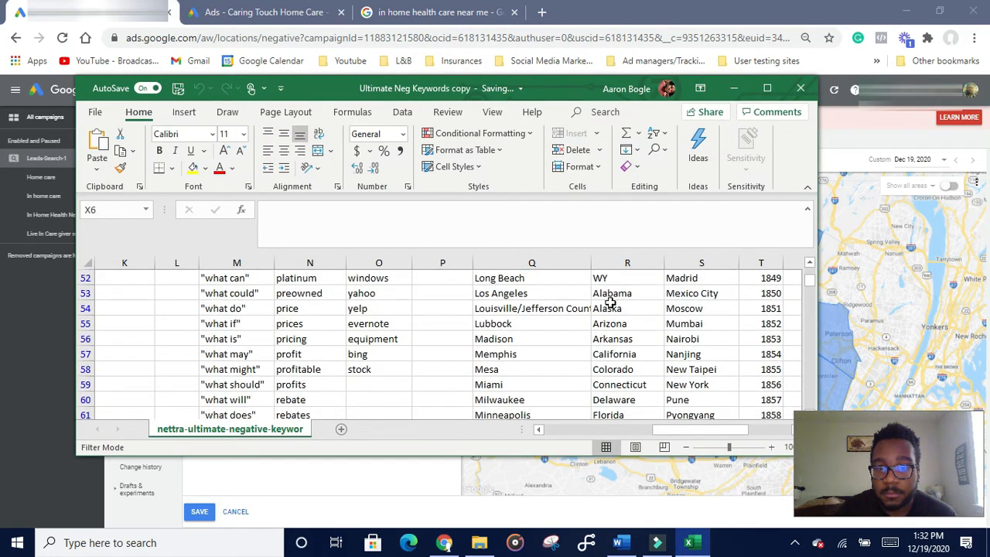
pyautogui.click(612, 294)
pyautogui.moveTo(611, 293); pyautogui.dragTo(632, 278)
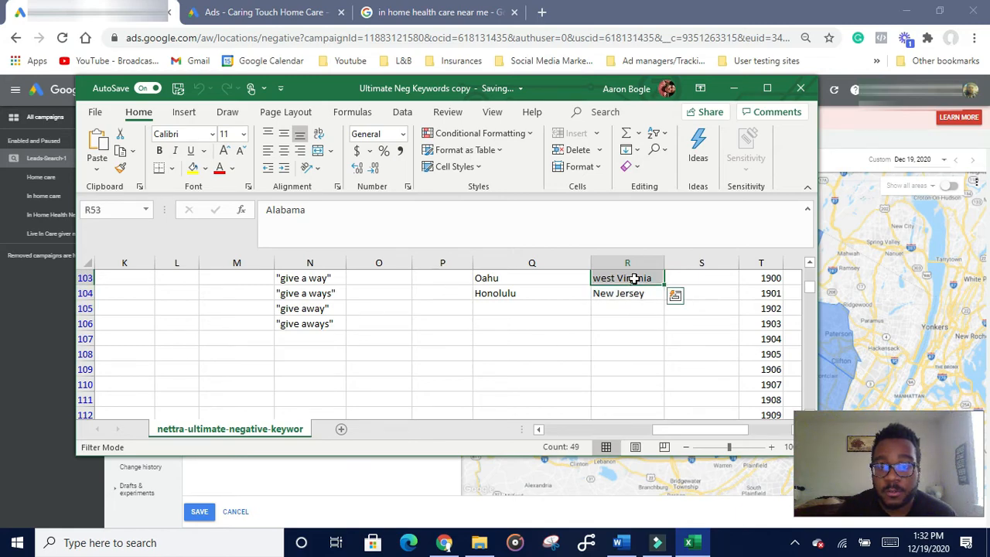
pyautogui.rightClick(634, 278)
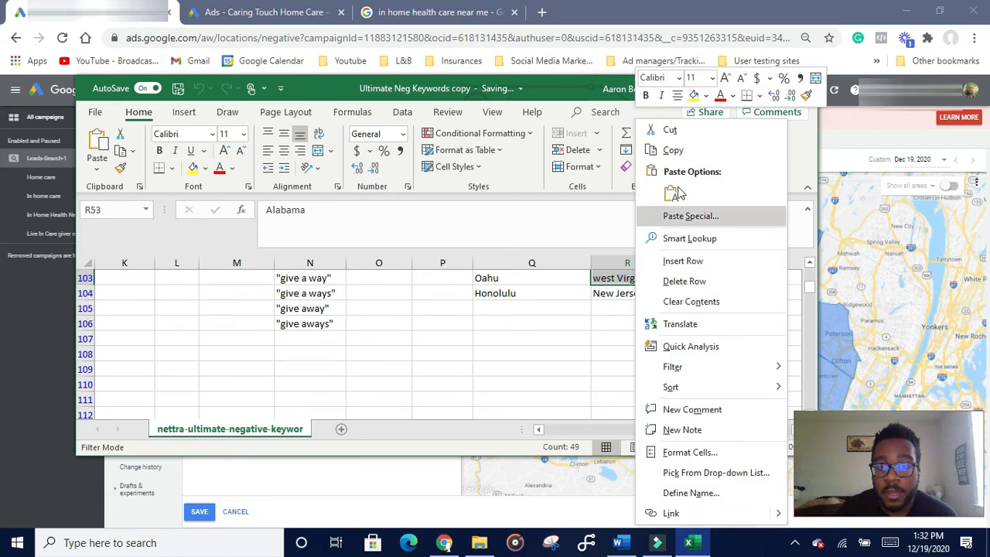
pyautogui.click(673, 152)
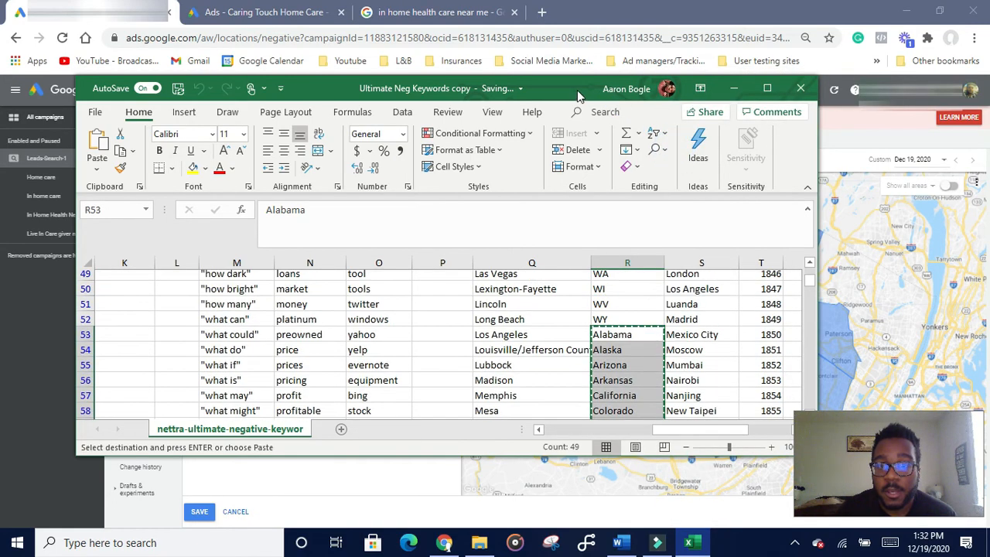
# - Switch back to Google Ads, look up the copied states as bulk locations, and exclude all the matched locations
pyautogui.click(743, 88)
pyautogui.click(258, 221)
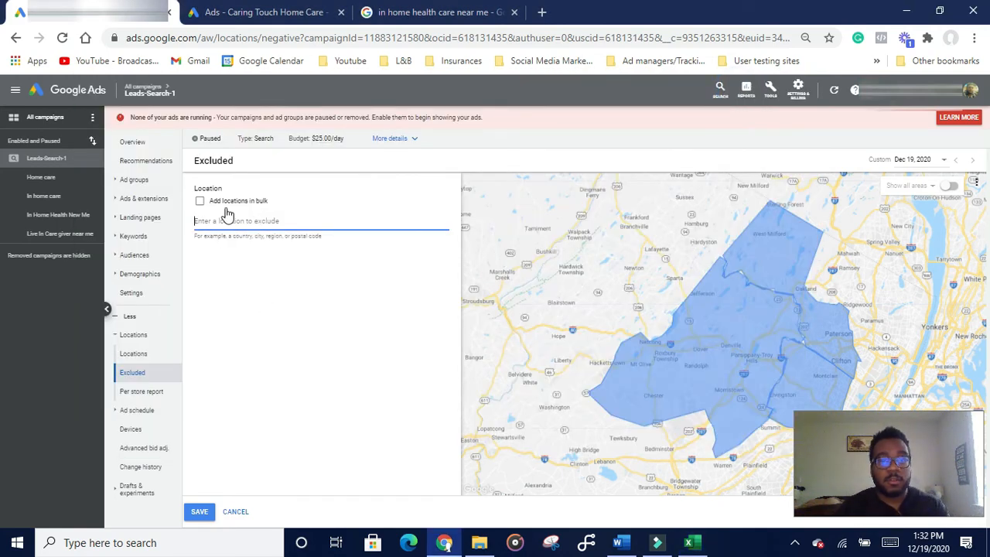
pyautogui.click(200, 203)
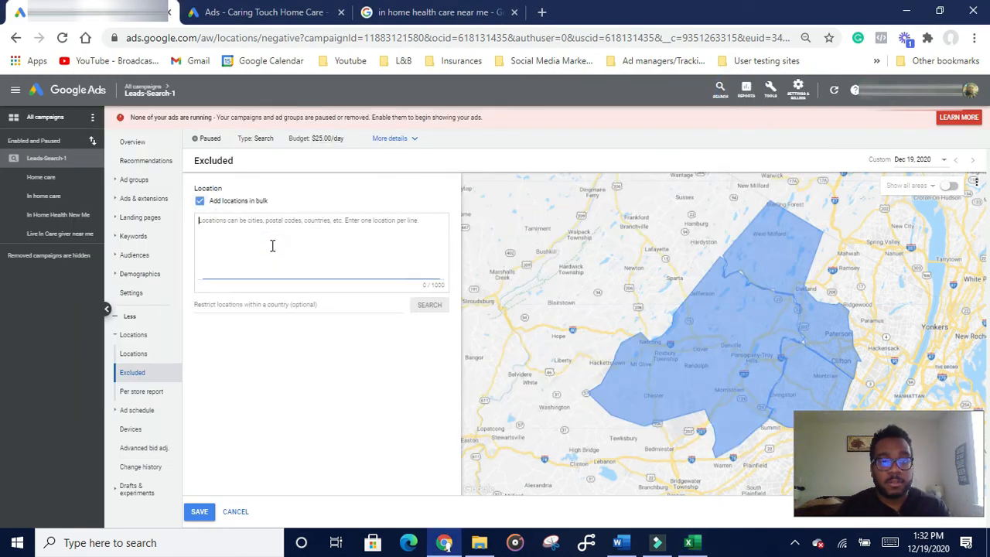
pyautogui.hotkey('ctrl', 'v')
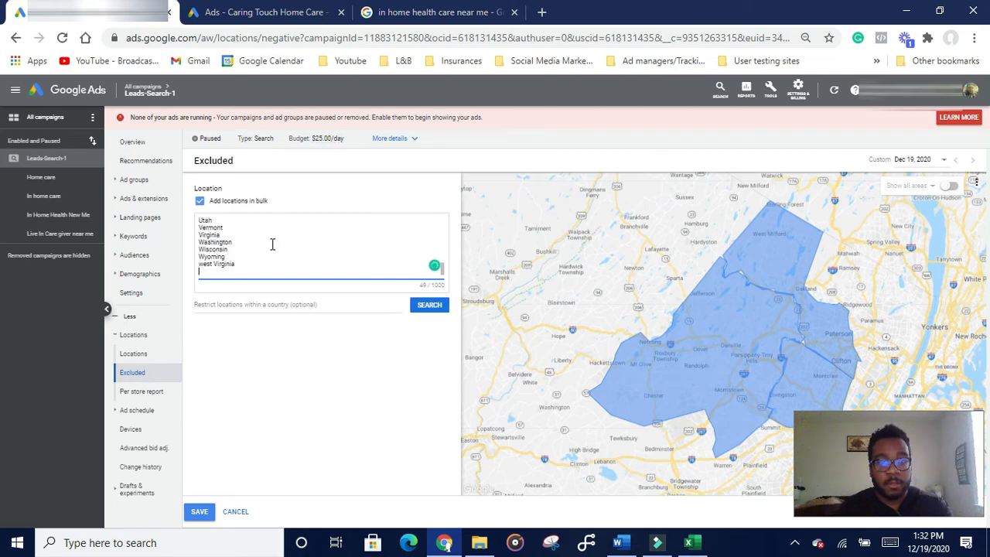
pyautogui.click(443, 314)
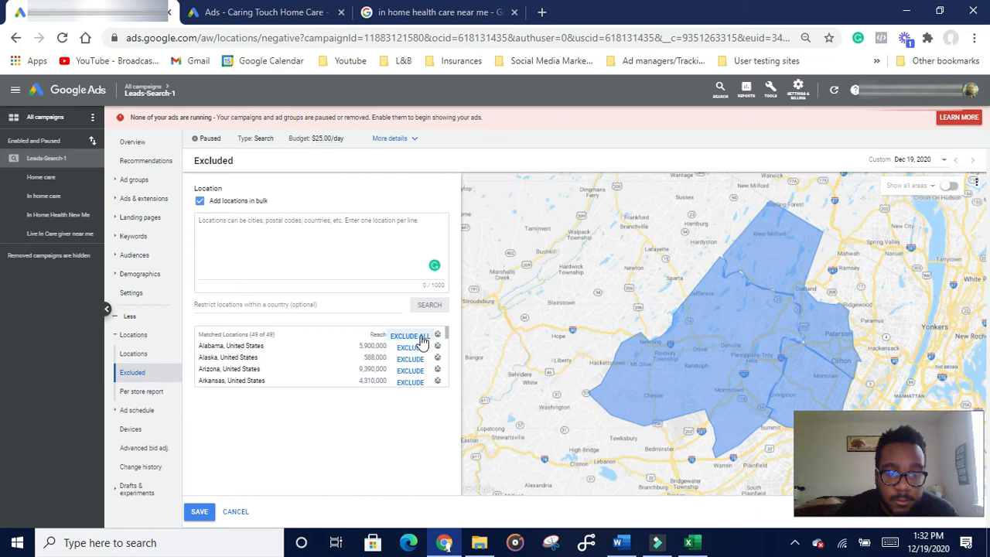
pyautogui.click(421, 338)
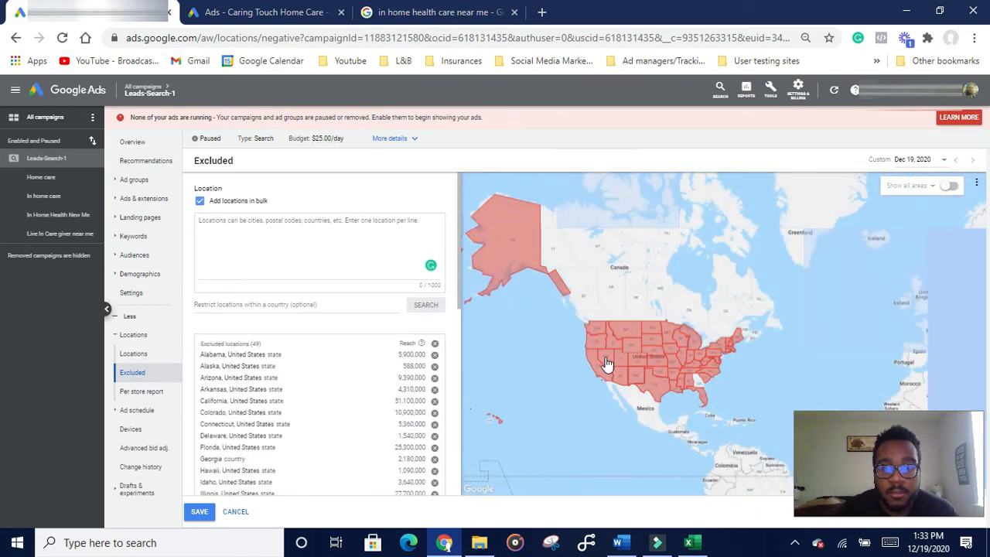
pyautogui.scroll(-2, 655, 396)
pyautogui.click(270, 248)
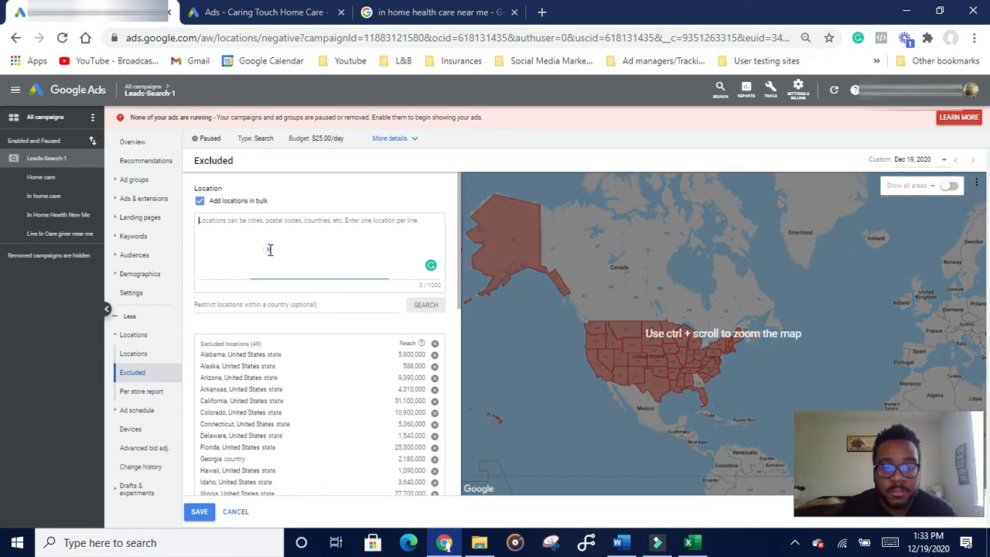
pyautogui.write('ger')
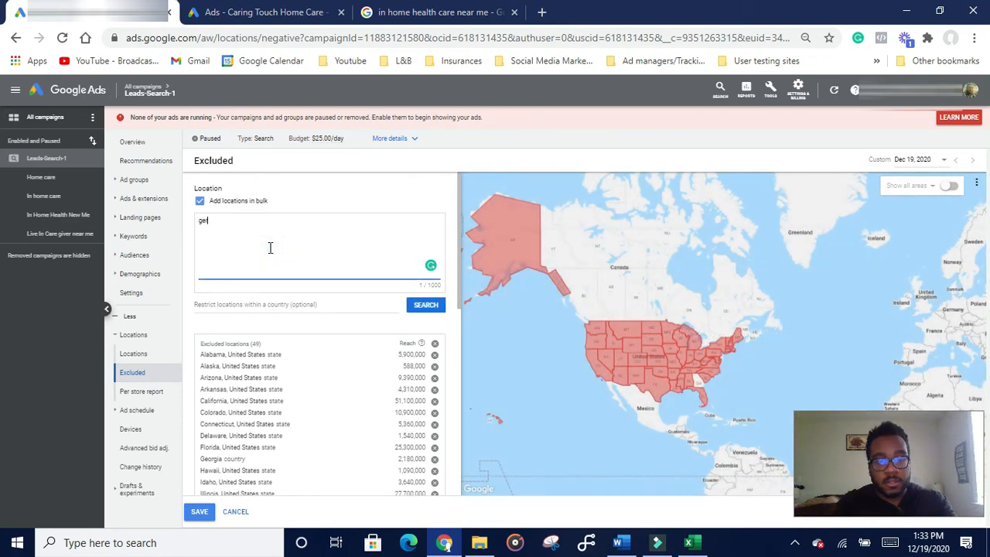
pyautogui.write('orgia')
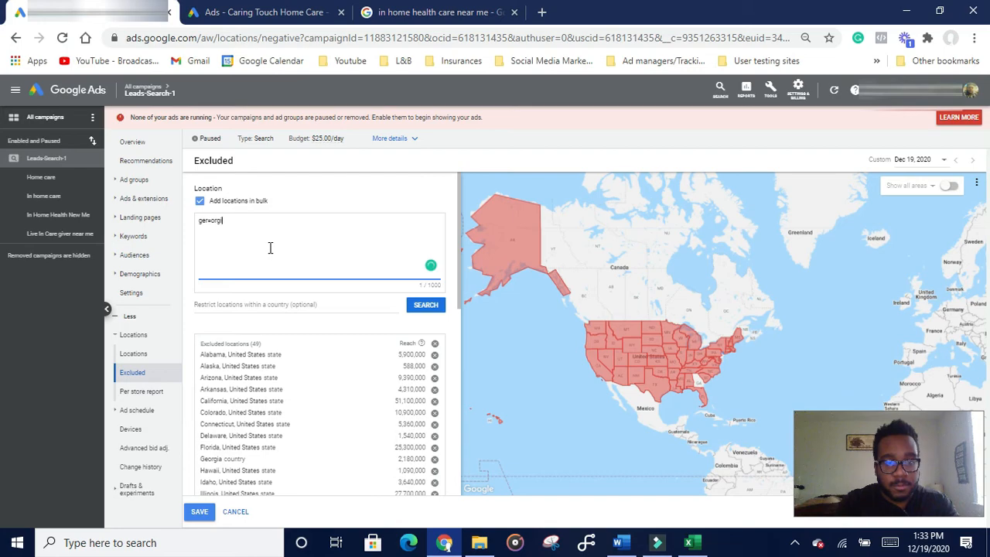
pyautogui.press('BackSpace')
pyautogui.press('BackSpace')
pyautogui.press('BackSpace')
pyautogui.press('BackSpace')
pyautogui.press('BackSpace')
pyautogui.press('BackSpace')
pyautogui.press('BackSpace')
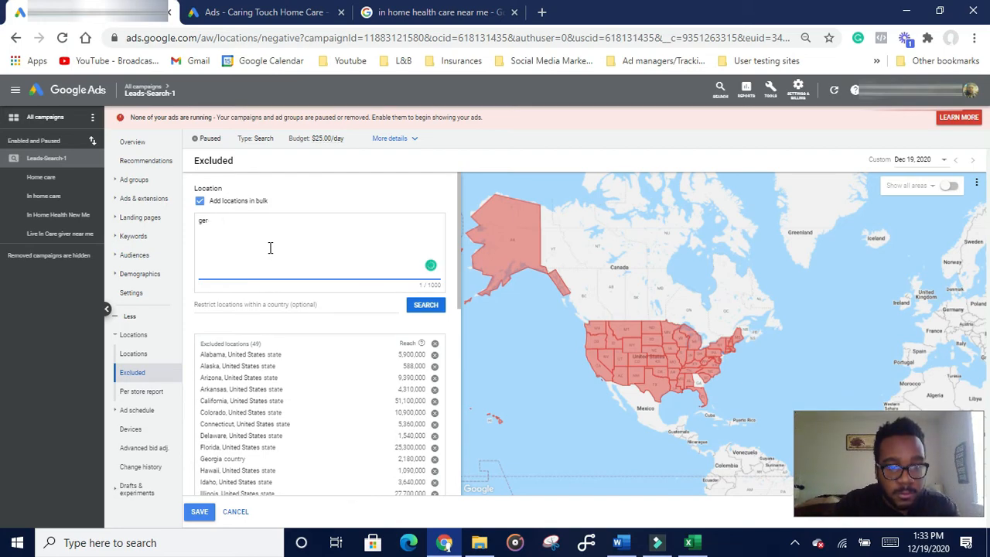
pyautogui.write('e')
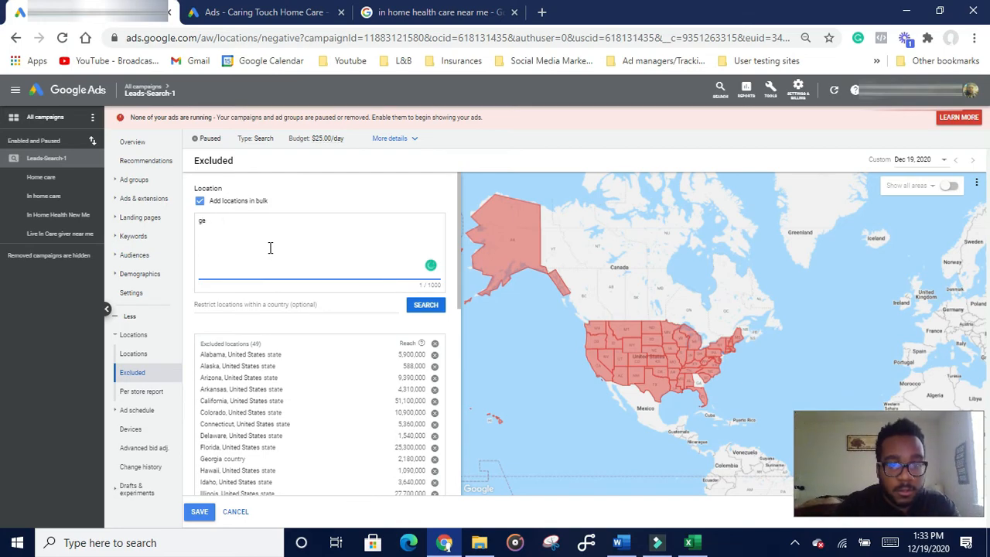
pyautogui.write('orgia')
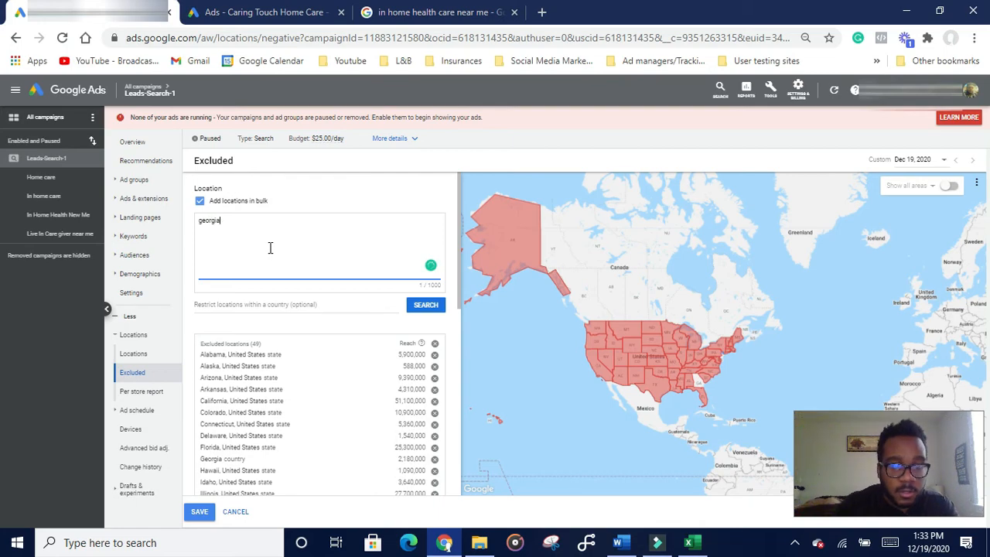
# - Turn off bulk location entry, search for "ge" and exclude the state of Georgia, United States
pyautogui.click(199, 201)
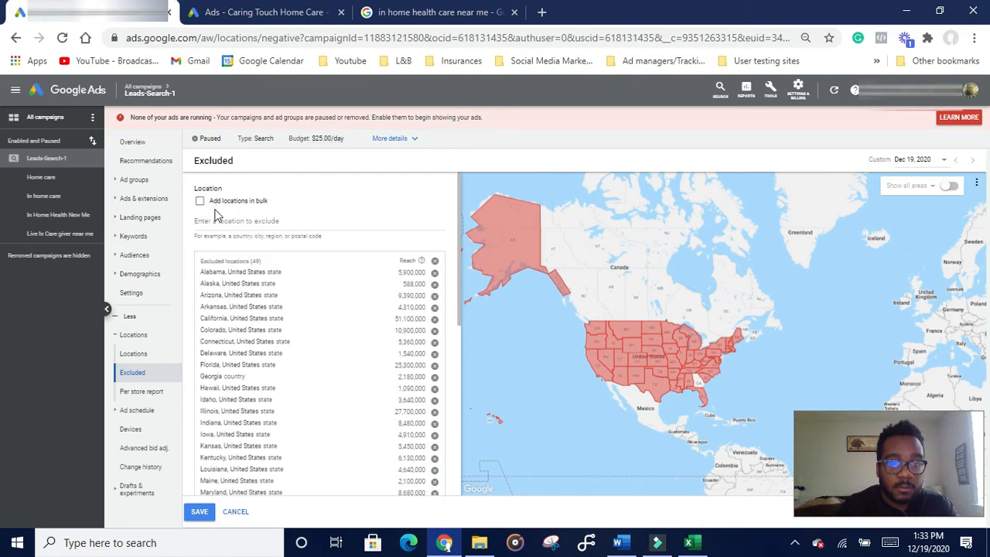
pyautogui.click(225, 221)
pyautogui.write('ger')
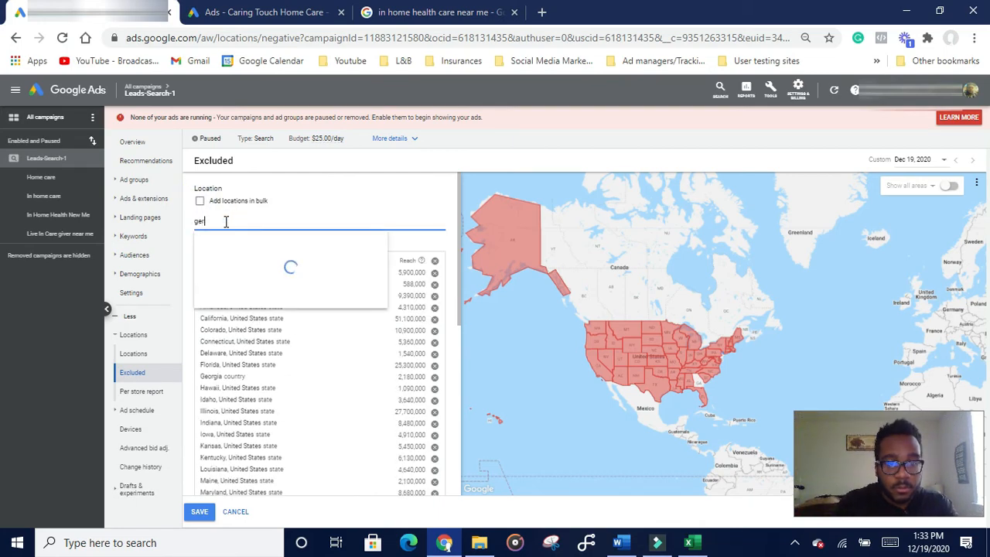
pyautogui.write('m')
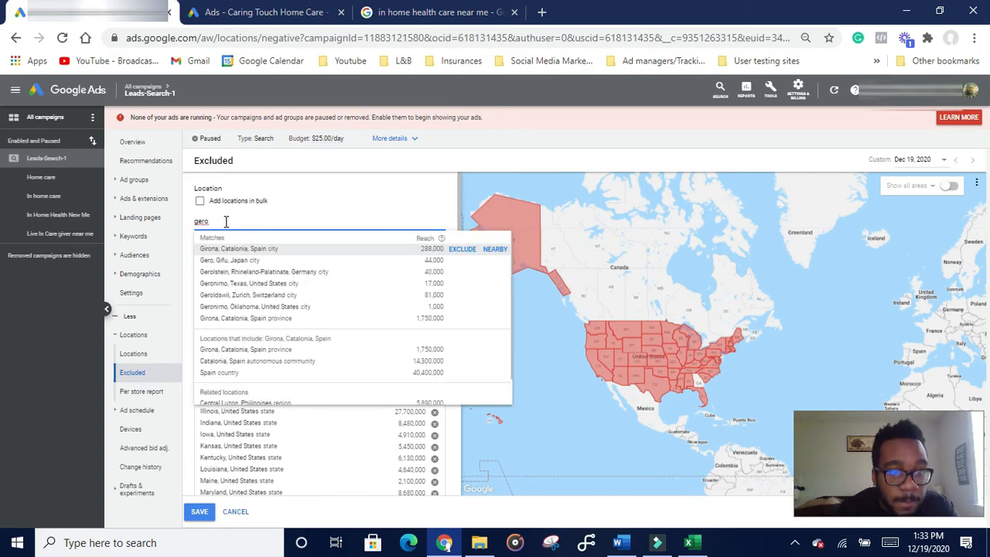
pyautogui.press('BackSpace')
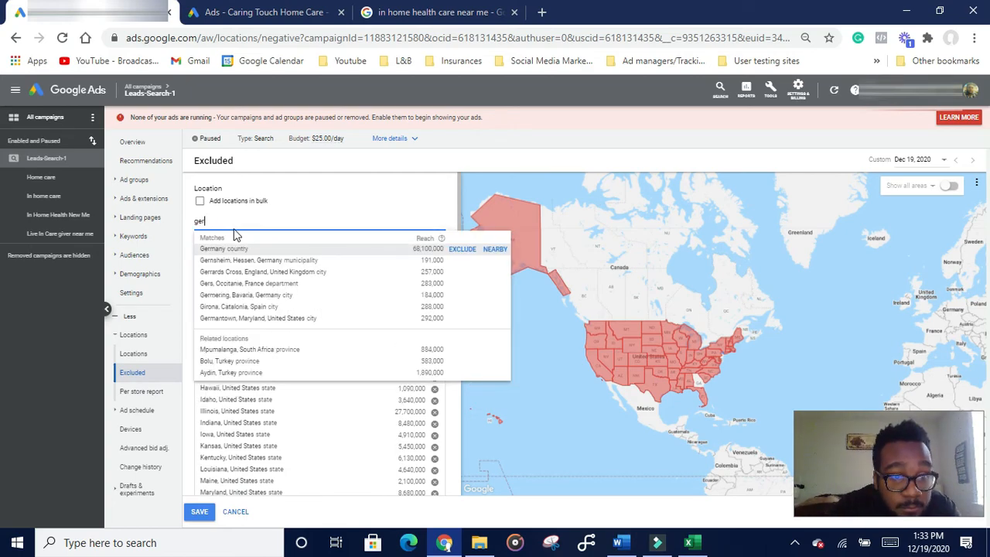
pyautogui.press('BackSpace')
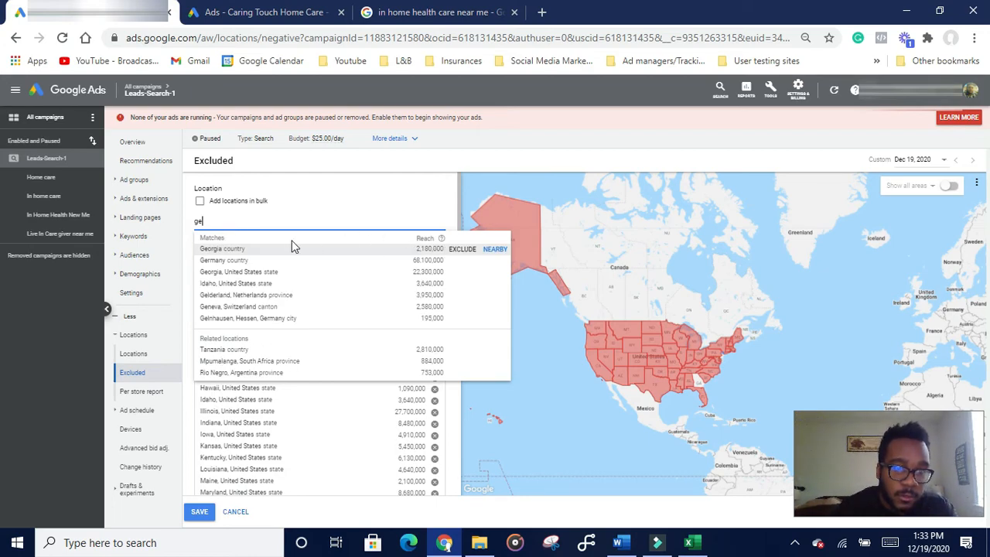
pyautogui.moveTo(374, 273)
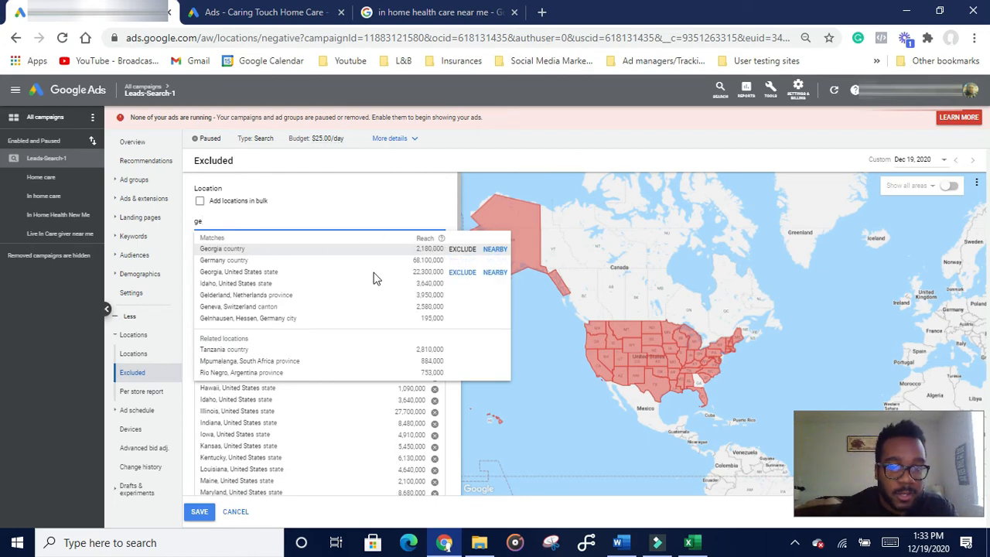
pyautogui.click(467, 277)
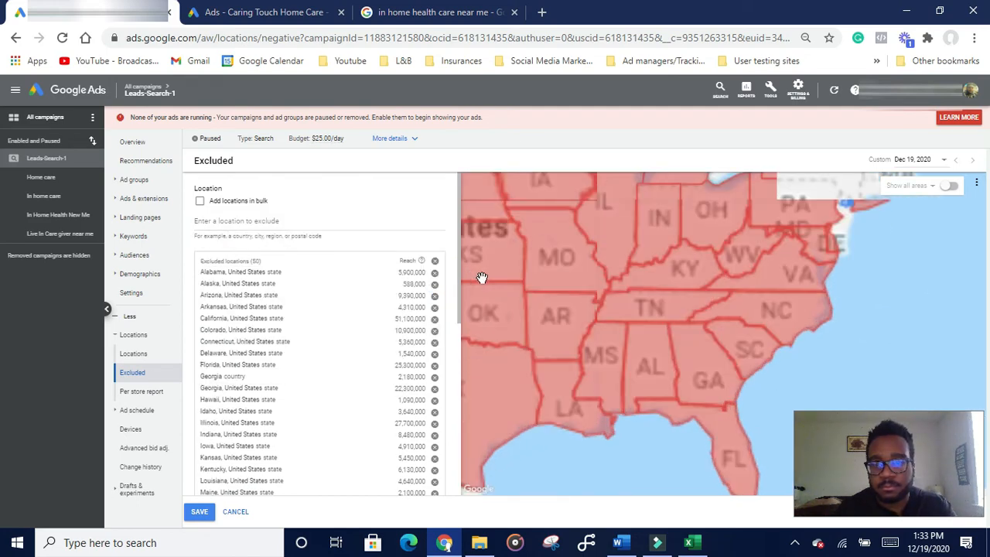
# - Check the excluded states on the map, save the location exclusions and open the campaign's Devices page
pyautogui.scroll(-3, 816, 362)
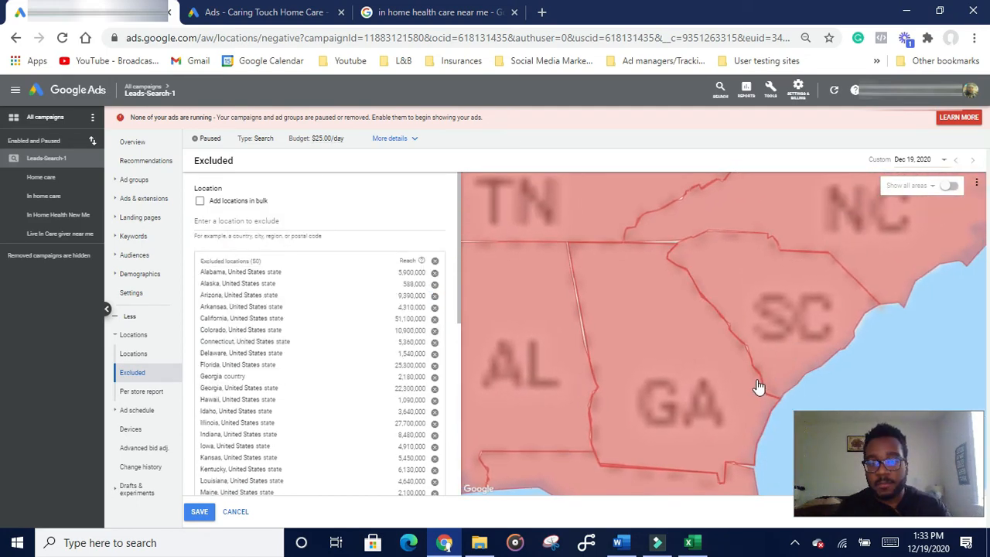
pyautogui.scroll(-2, 759, 384)
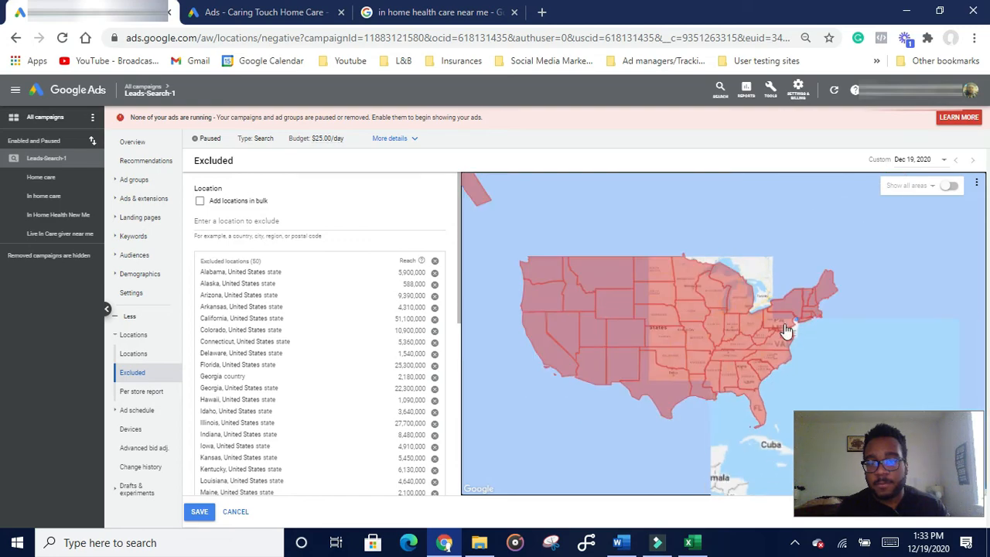
pyautogui.click(199, 512)
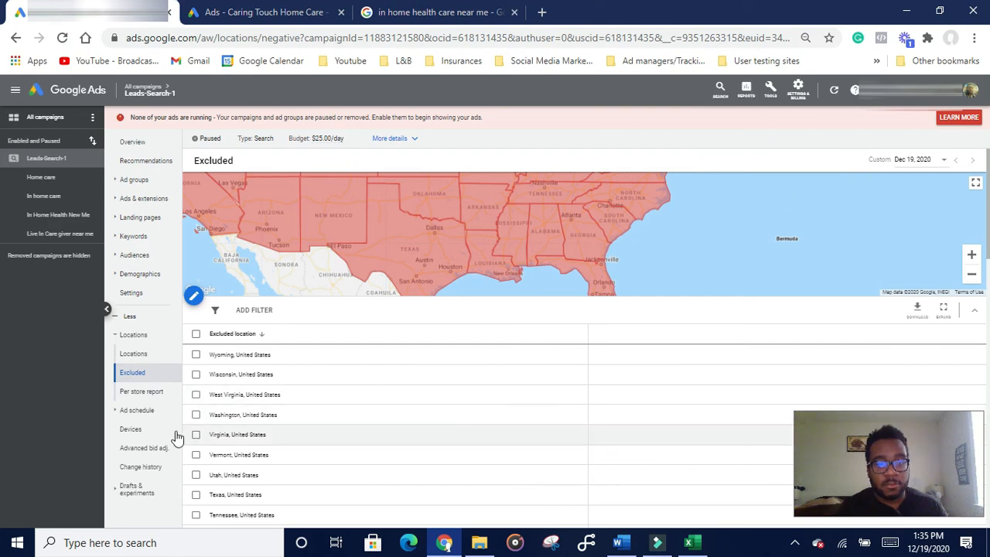
pyautogui.click(151, 436)
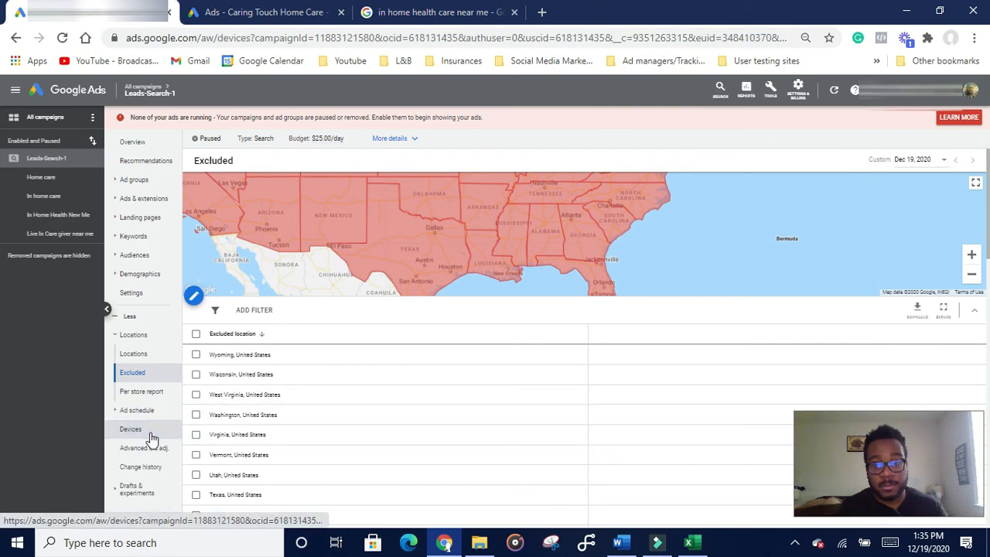